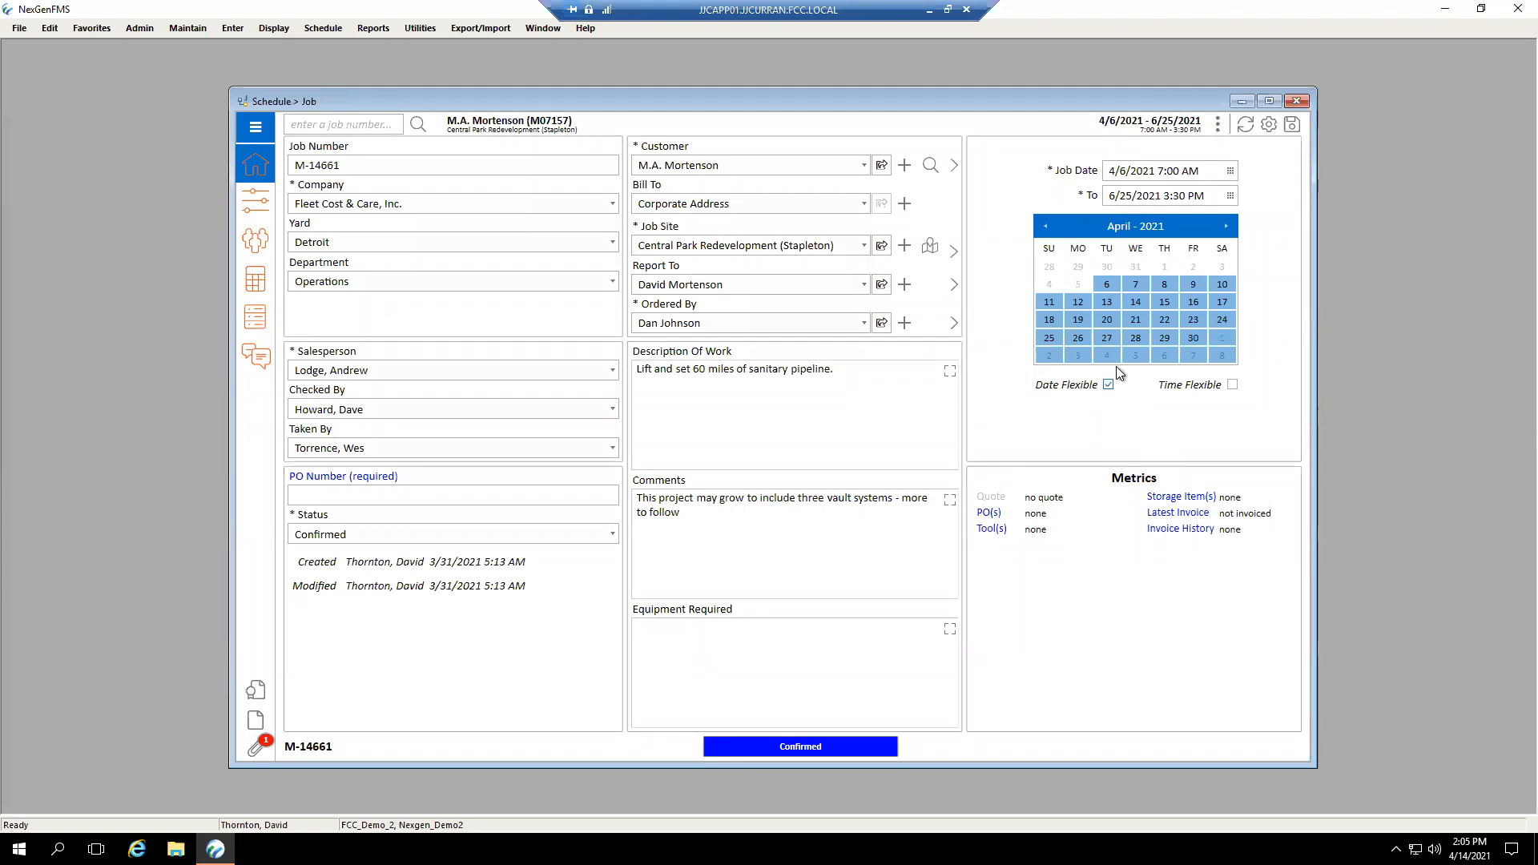
- Turn off the Date Flexible option for the job and open the job's resource schedule
click(1108, 386)
click(256, 250)
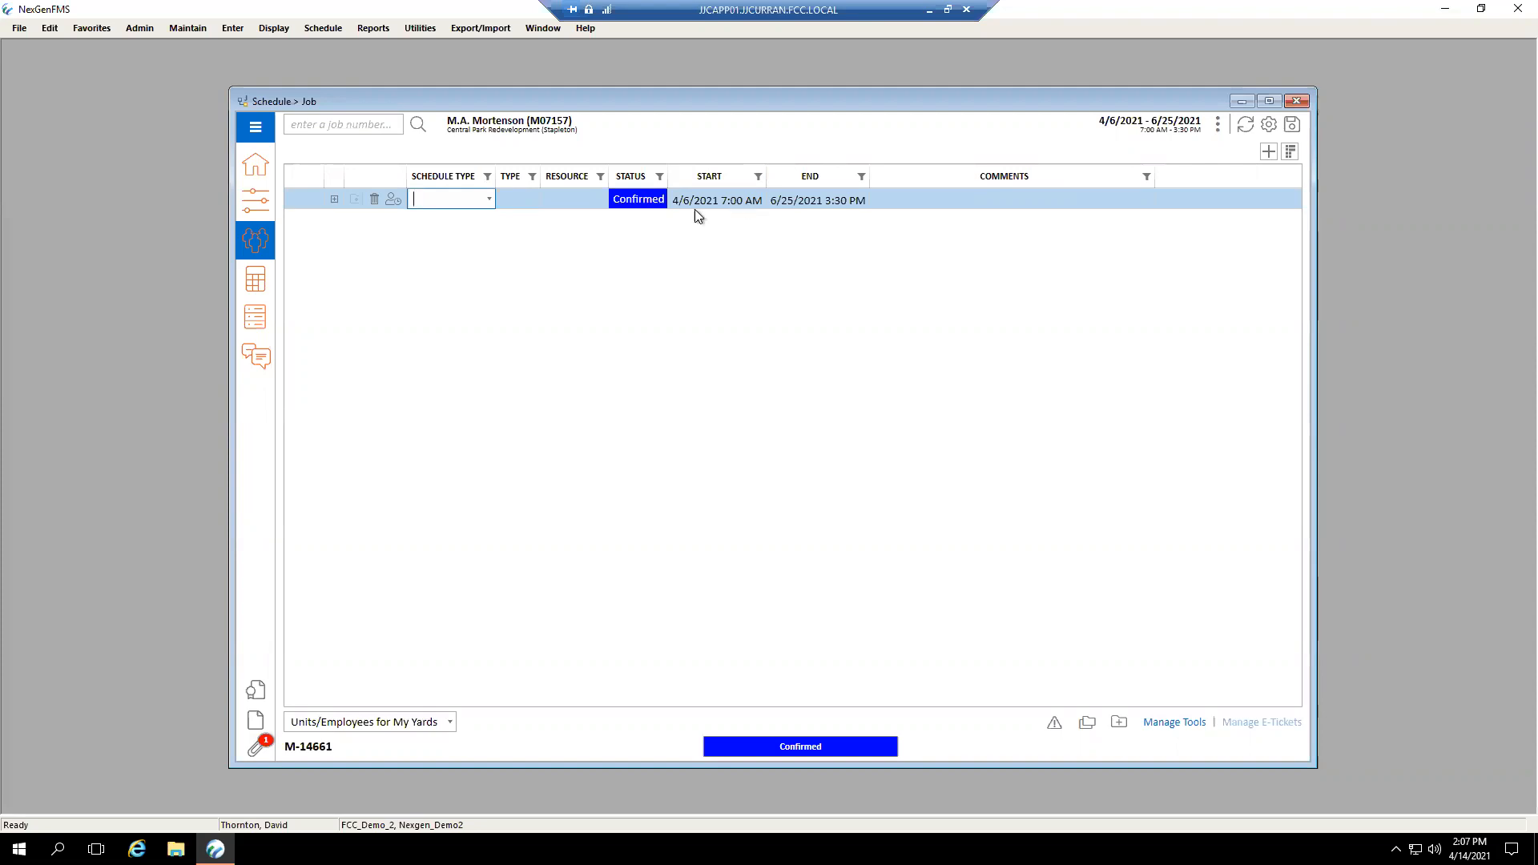
- Set the first resource line to a Crane of type 110 Ton AT Class and assign unit AT-09
click(489, 199)
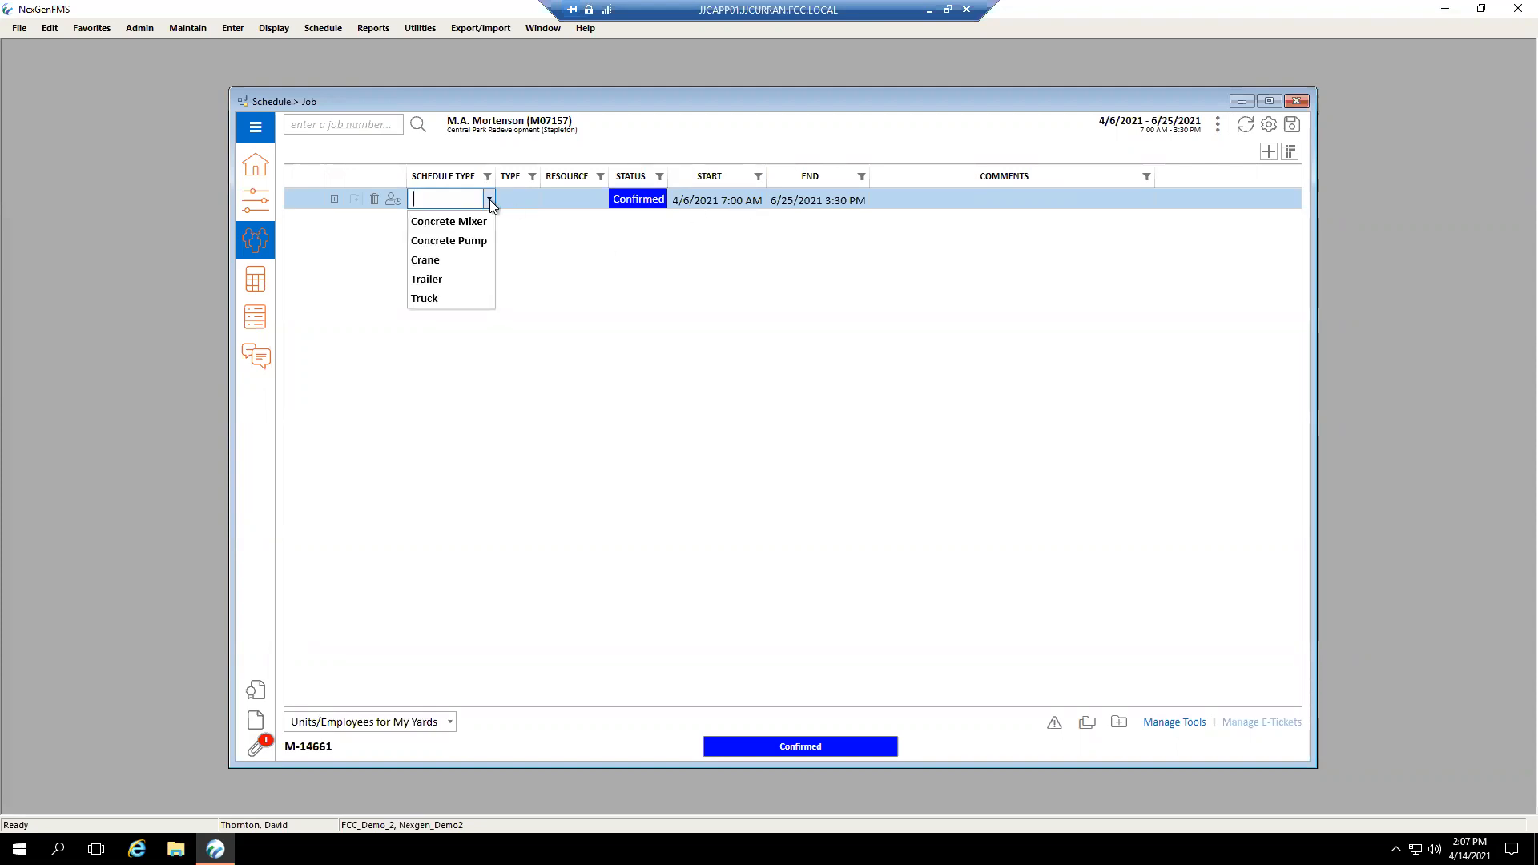
click(475, 261)
click(531, 200)
click(535, 200)
click(517, 240)
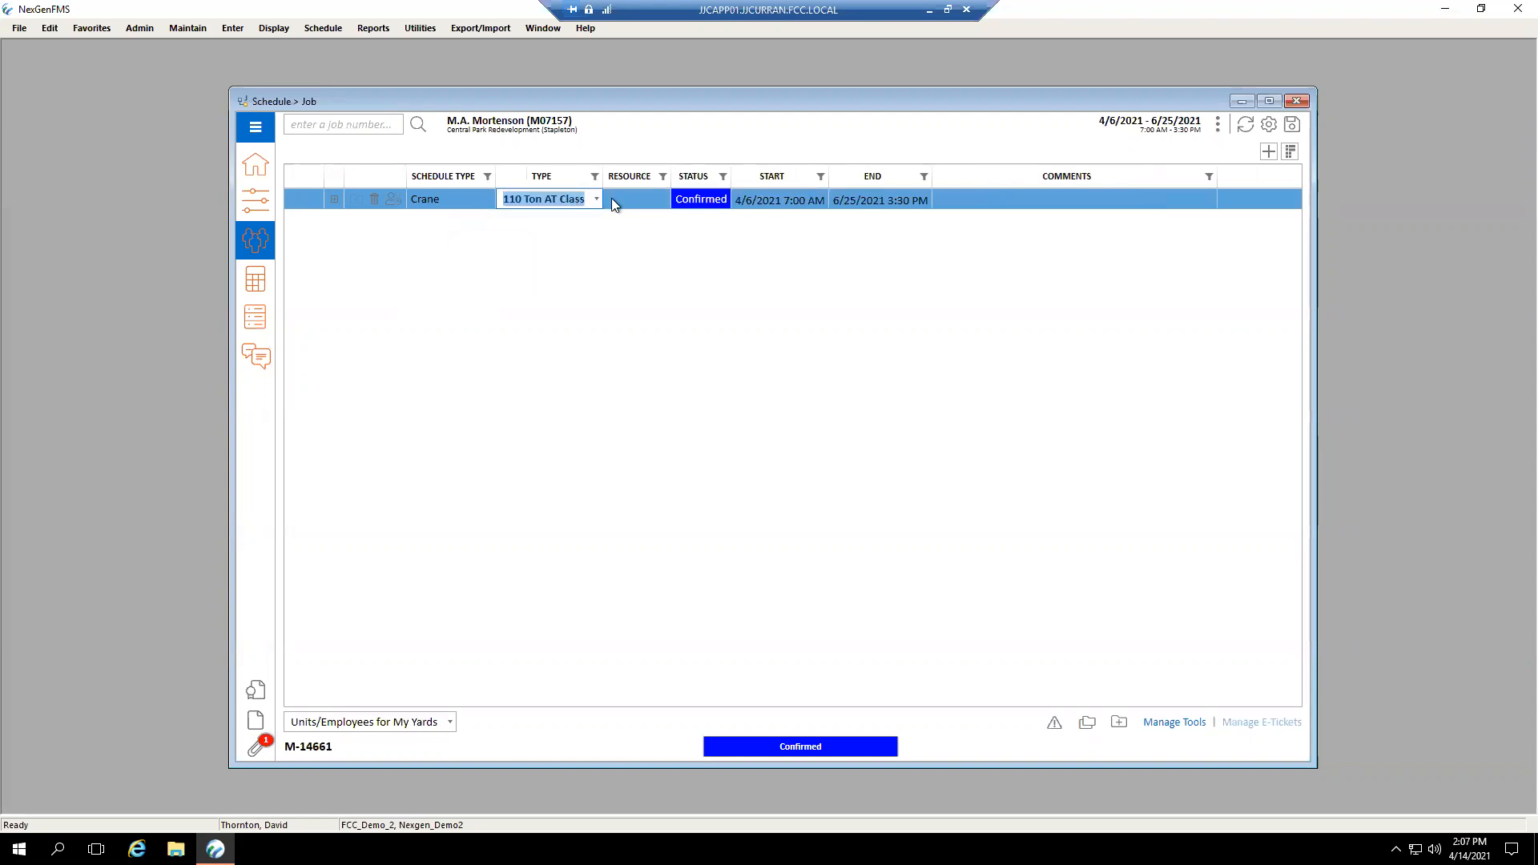
click(646, 200)
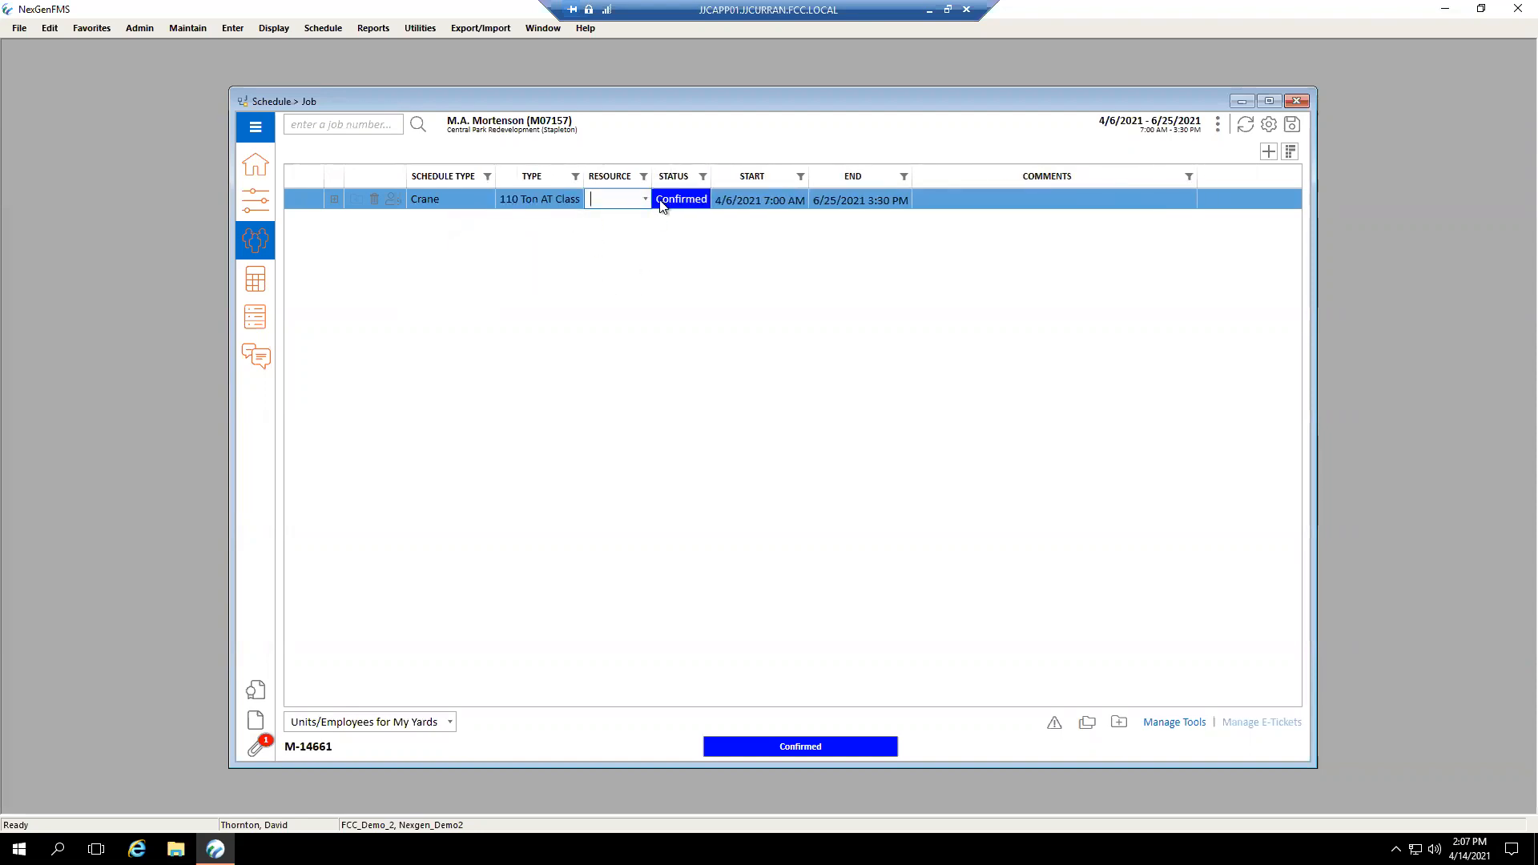
click(645, 199)
click(533, 273)
- Set the AT-09 crane's end date to 6/1/2021
click(847, 205)
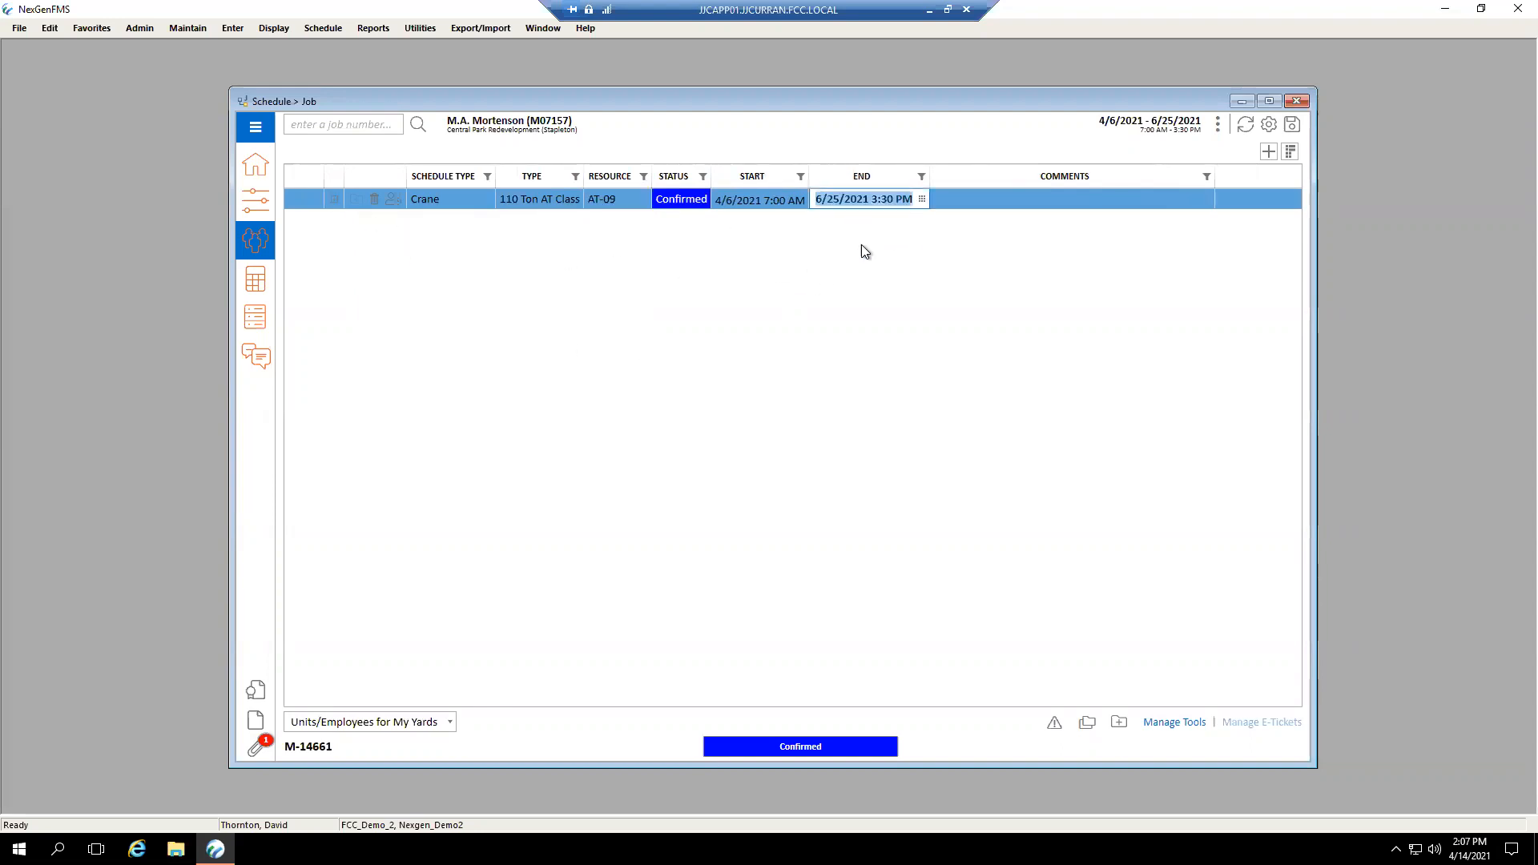
click(921, 199)
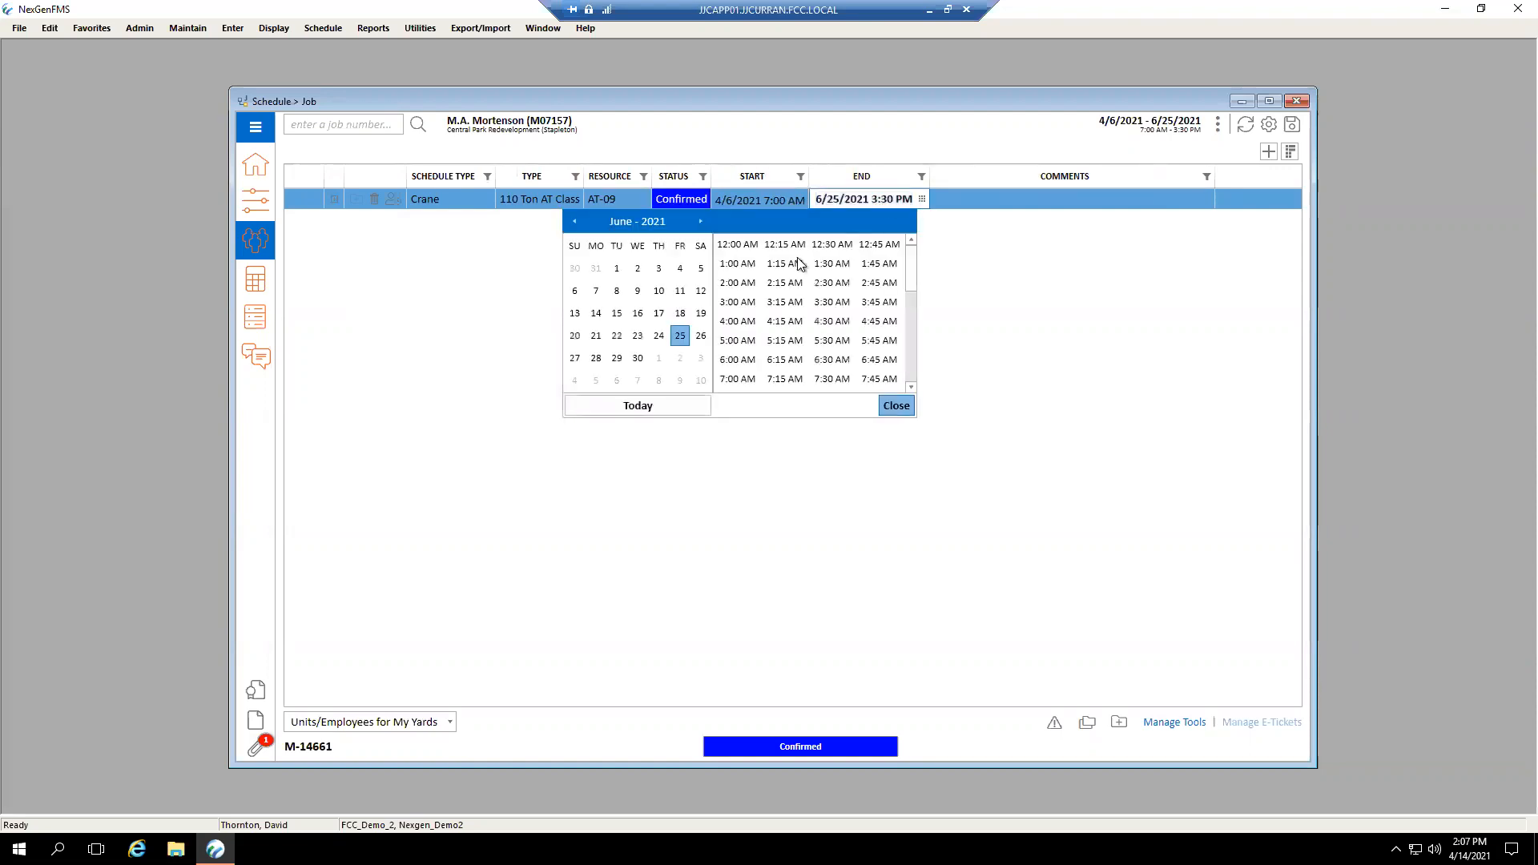
click(617, 268)
click(863, 312)
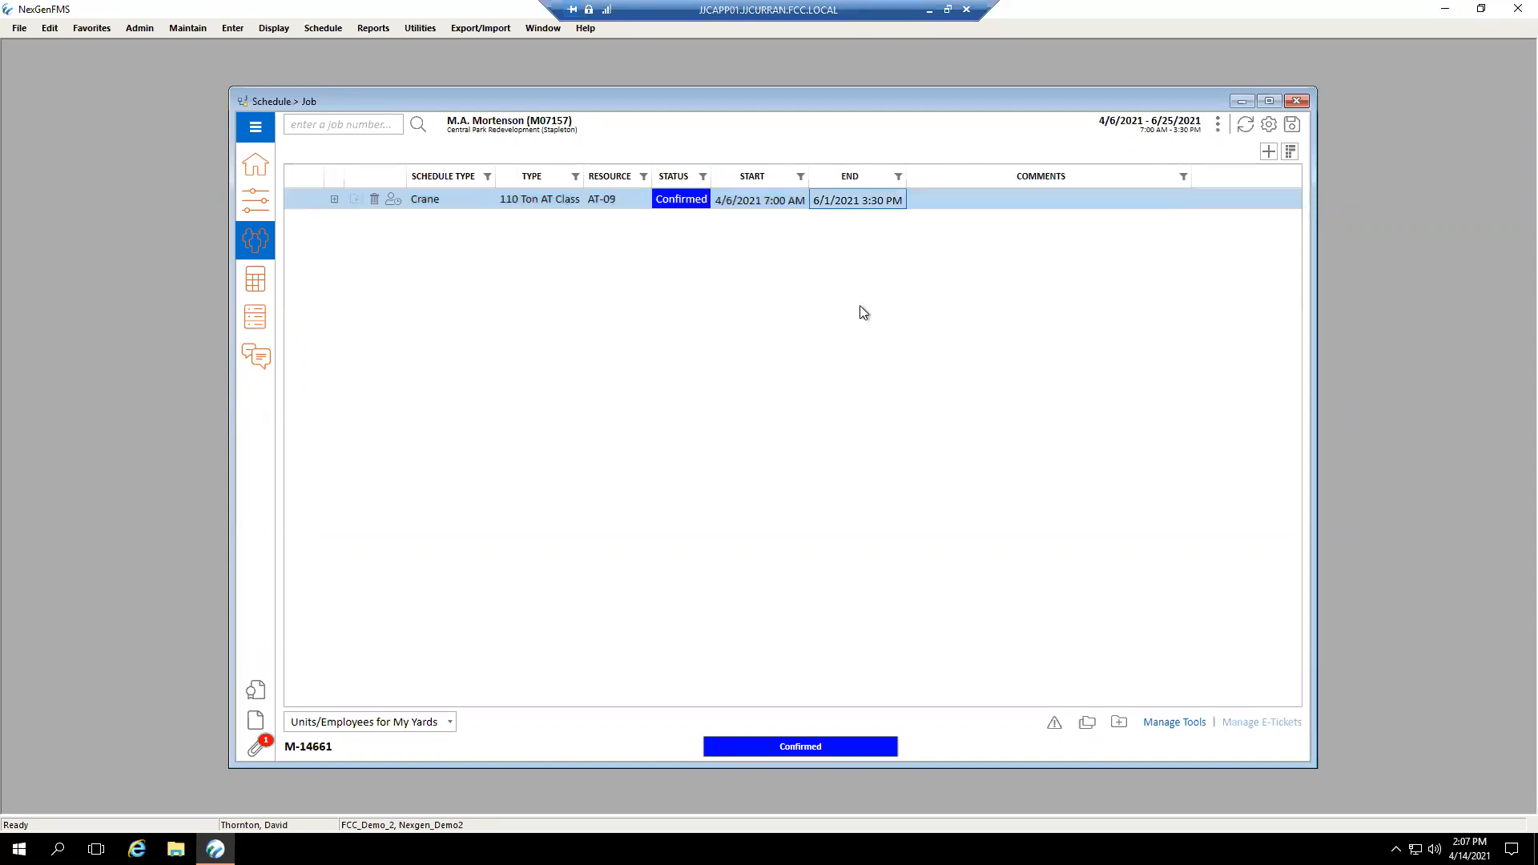
- Add a second resource line to the job with the schedule type Crane
click(1270, 154)
click(1233, 176)
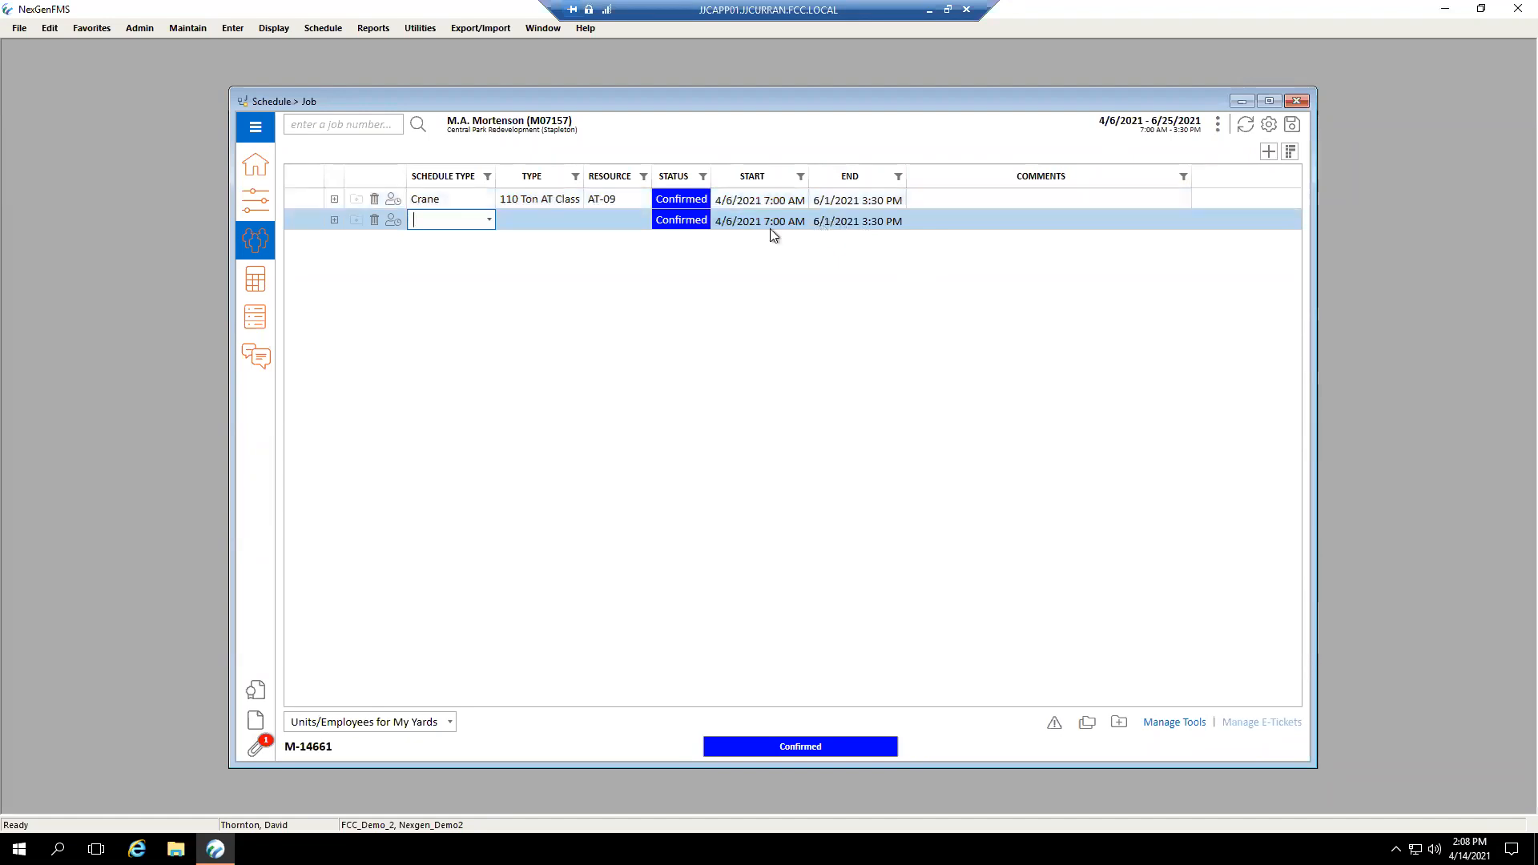
click(253, 163)
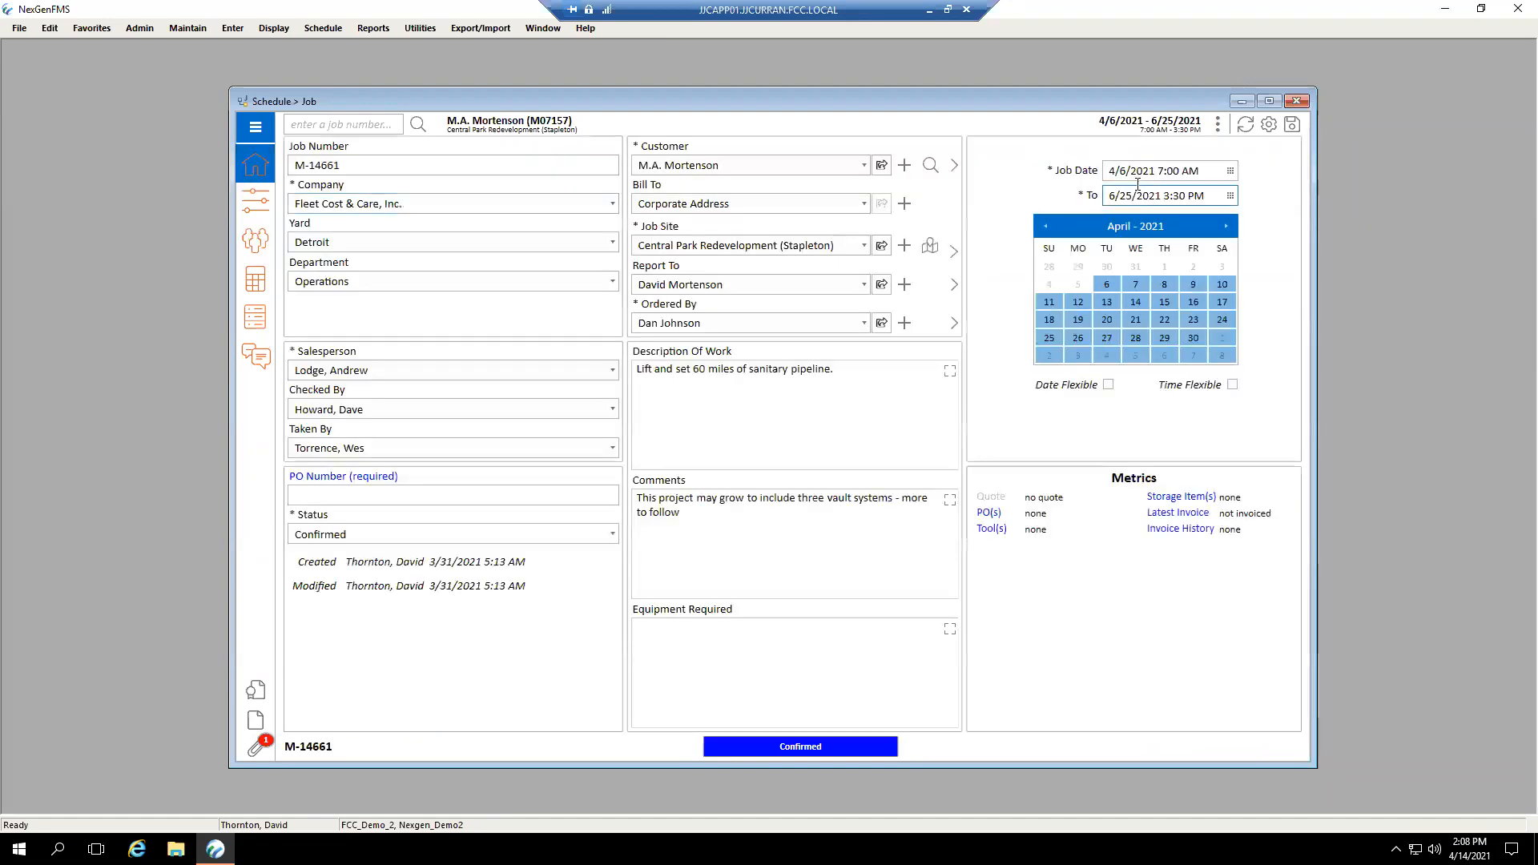
click(255, 241)
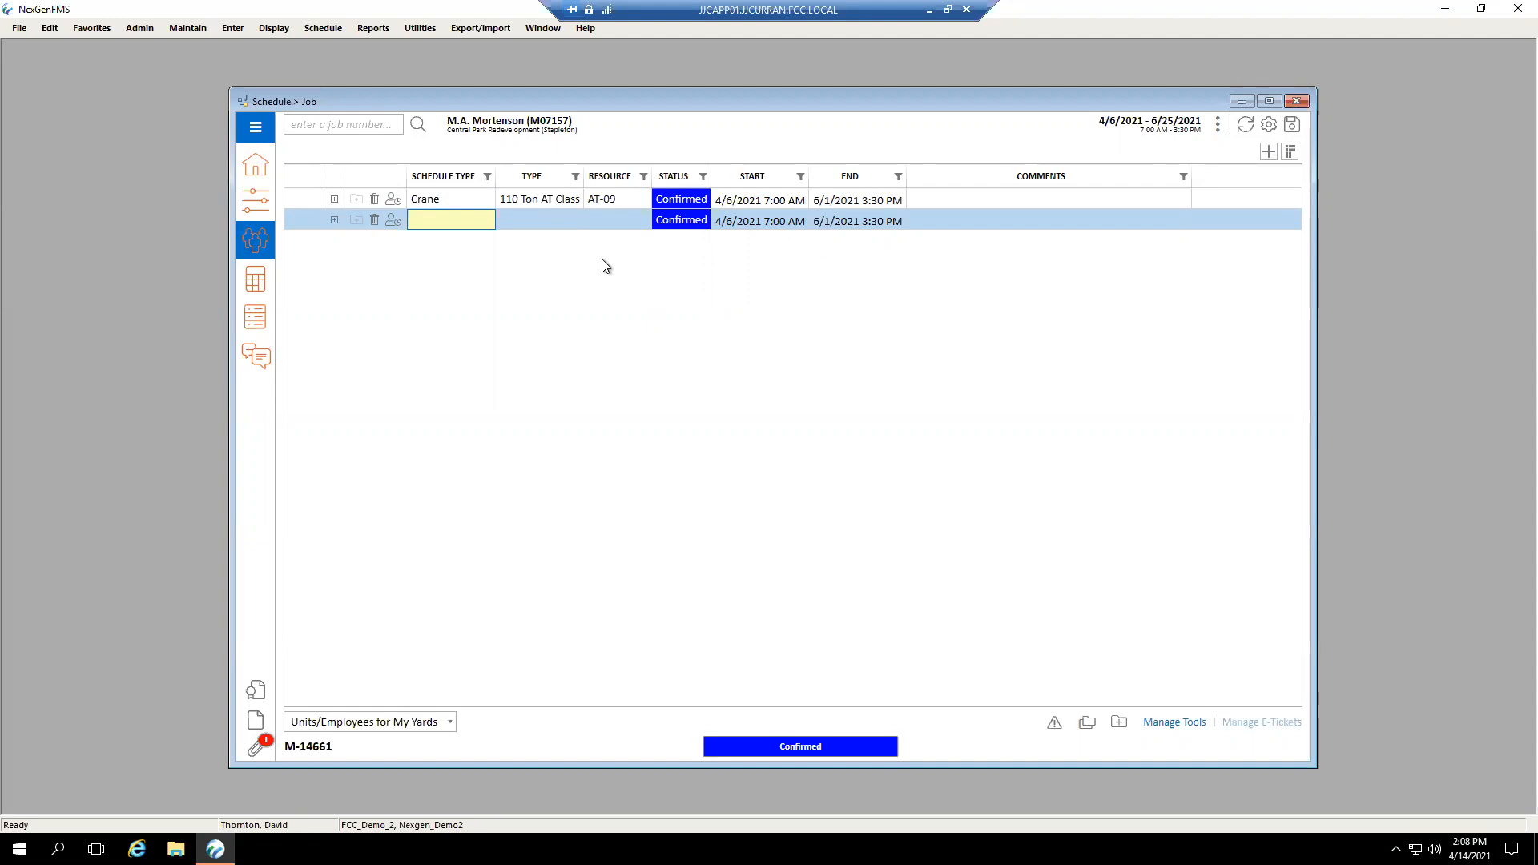
click(465, 223)
click(489, 226)
click(433, 282)
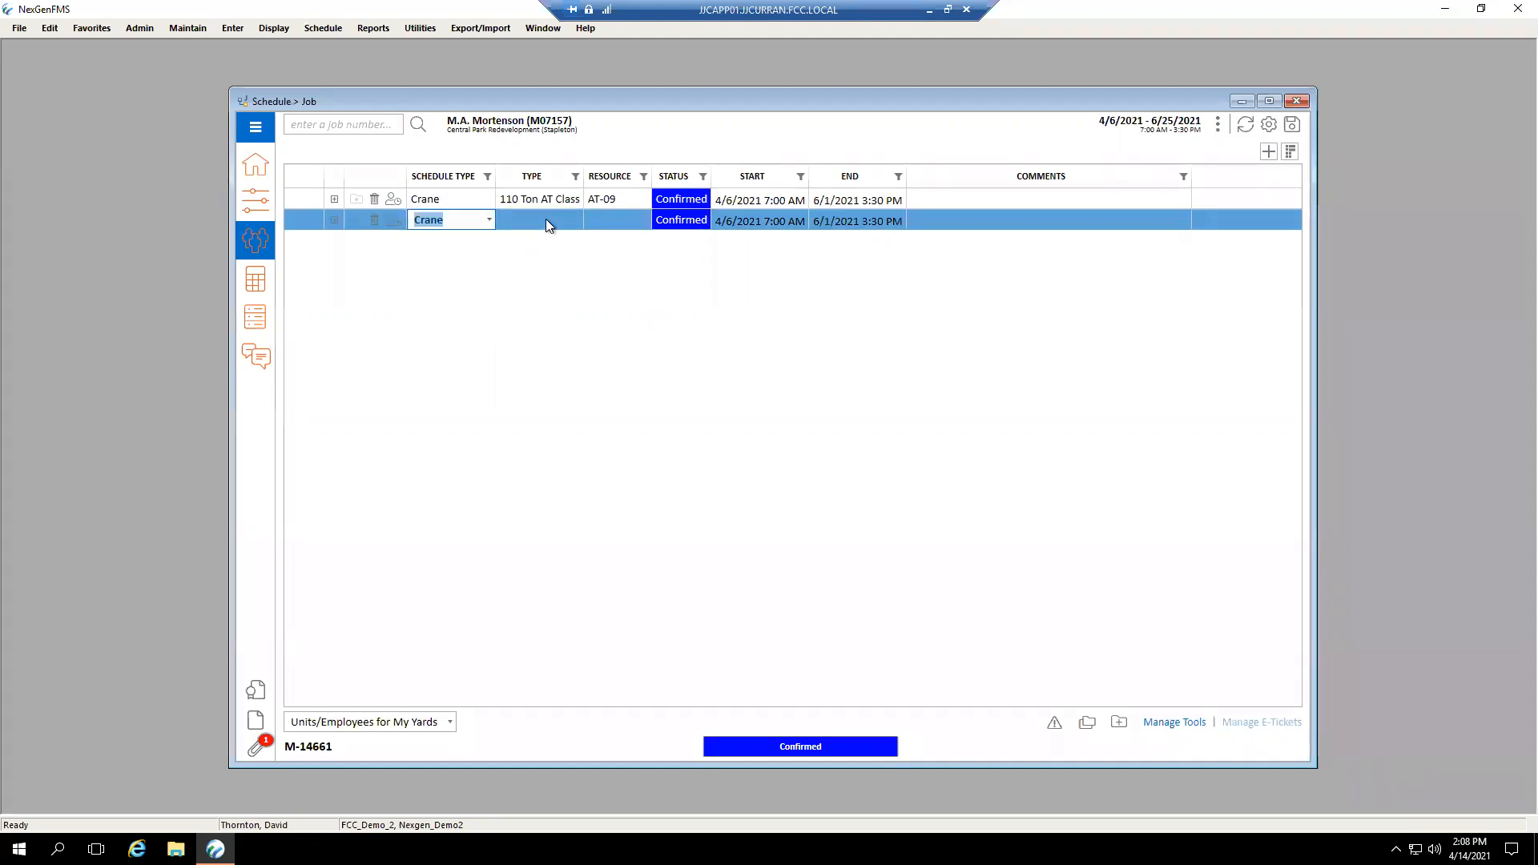
- Set the second crane's type to 120 Ton AT Class without default resources or estimates, and assign unit AT-10
click(545, 220)
click(576, 220)
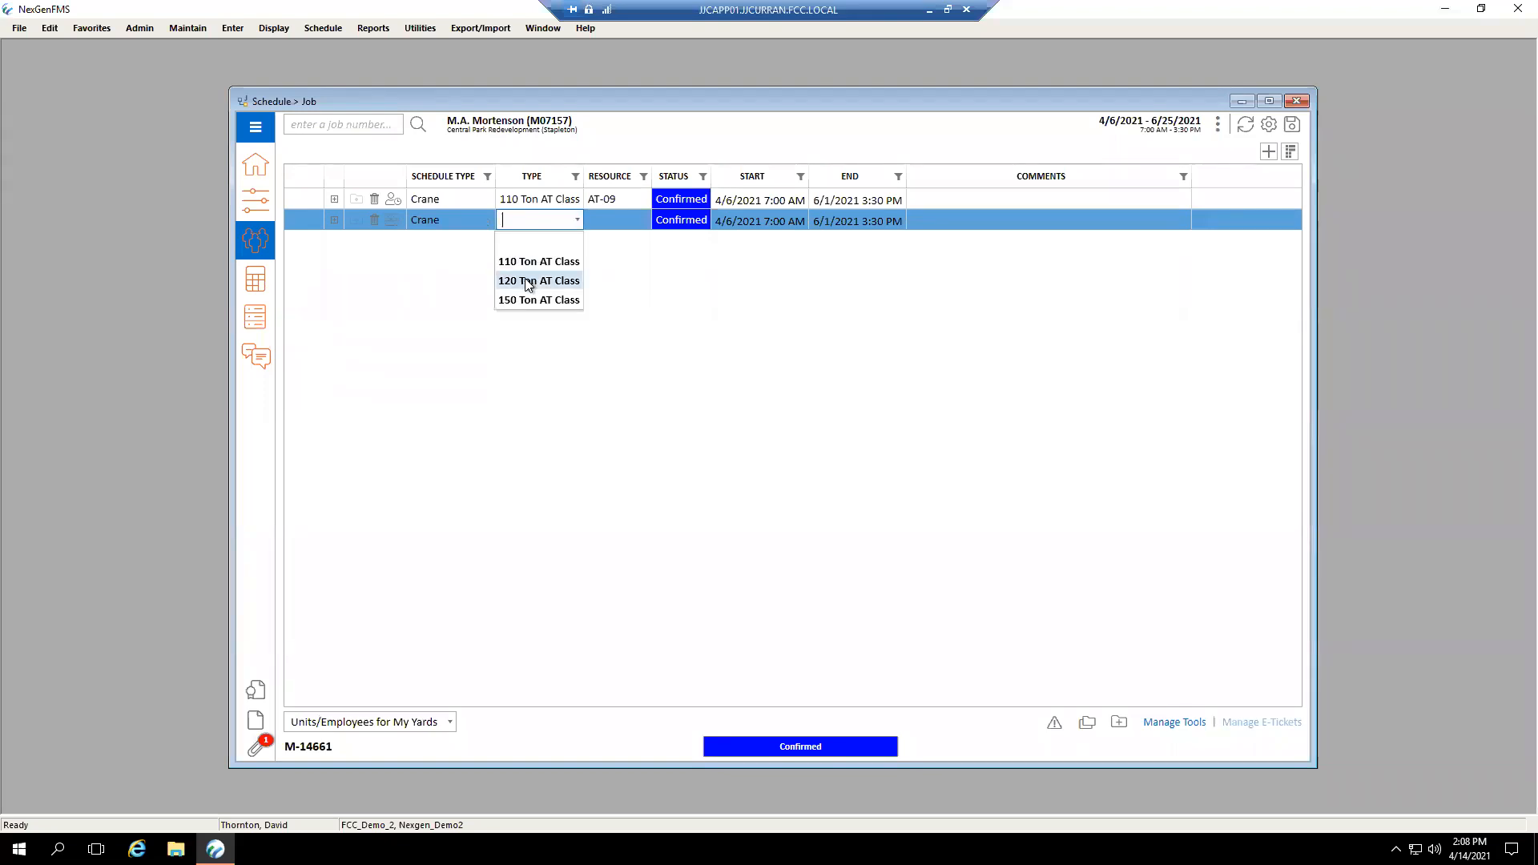
click(528, 281)
click(647, 219)
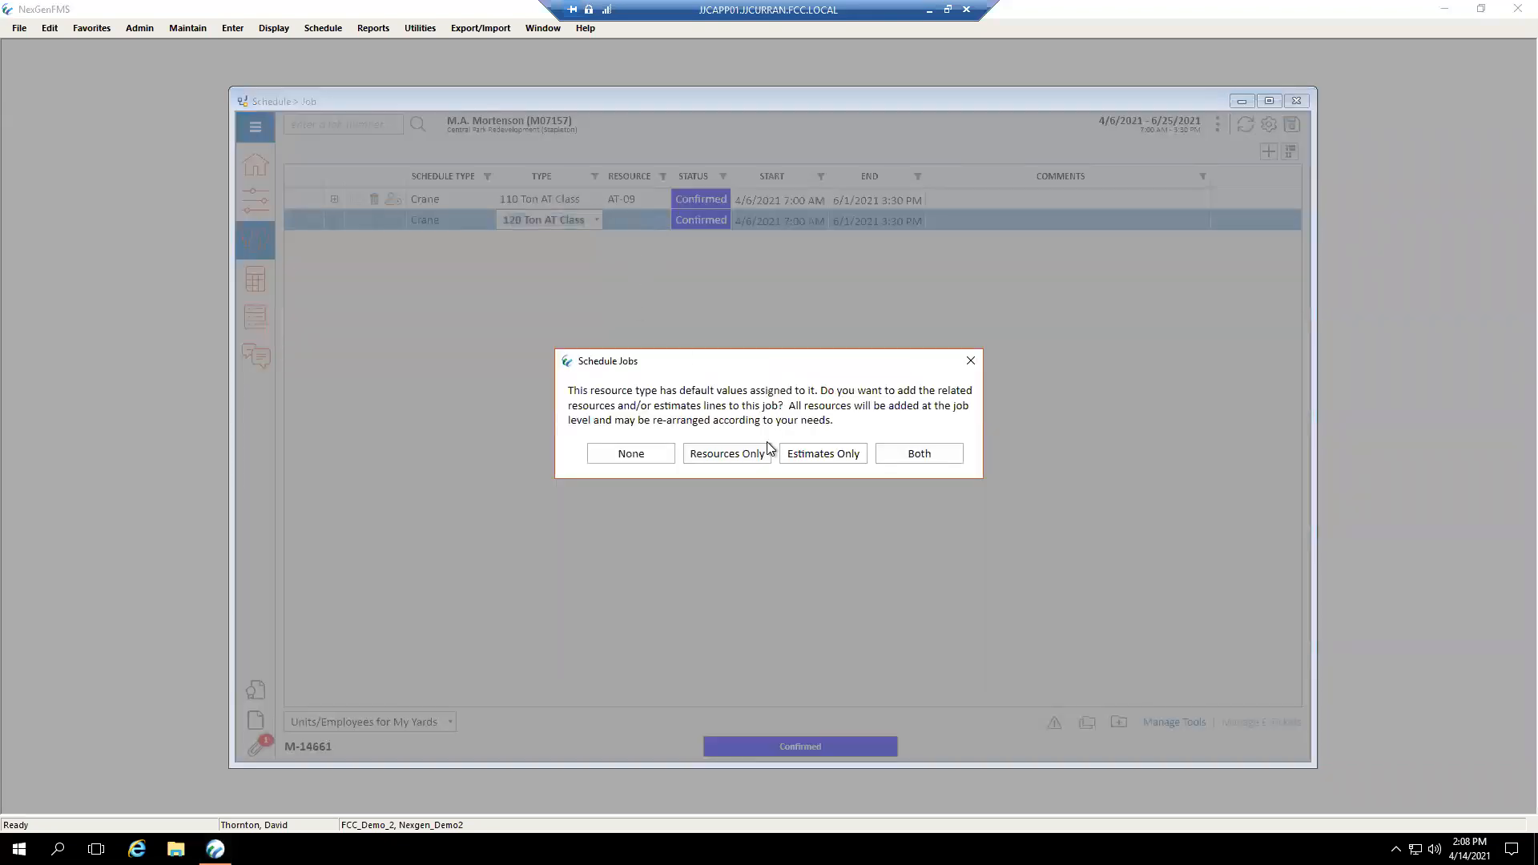
click(642, 454)
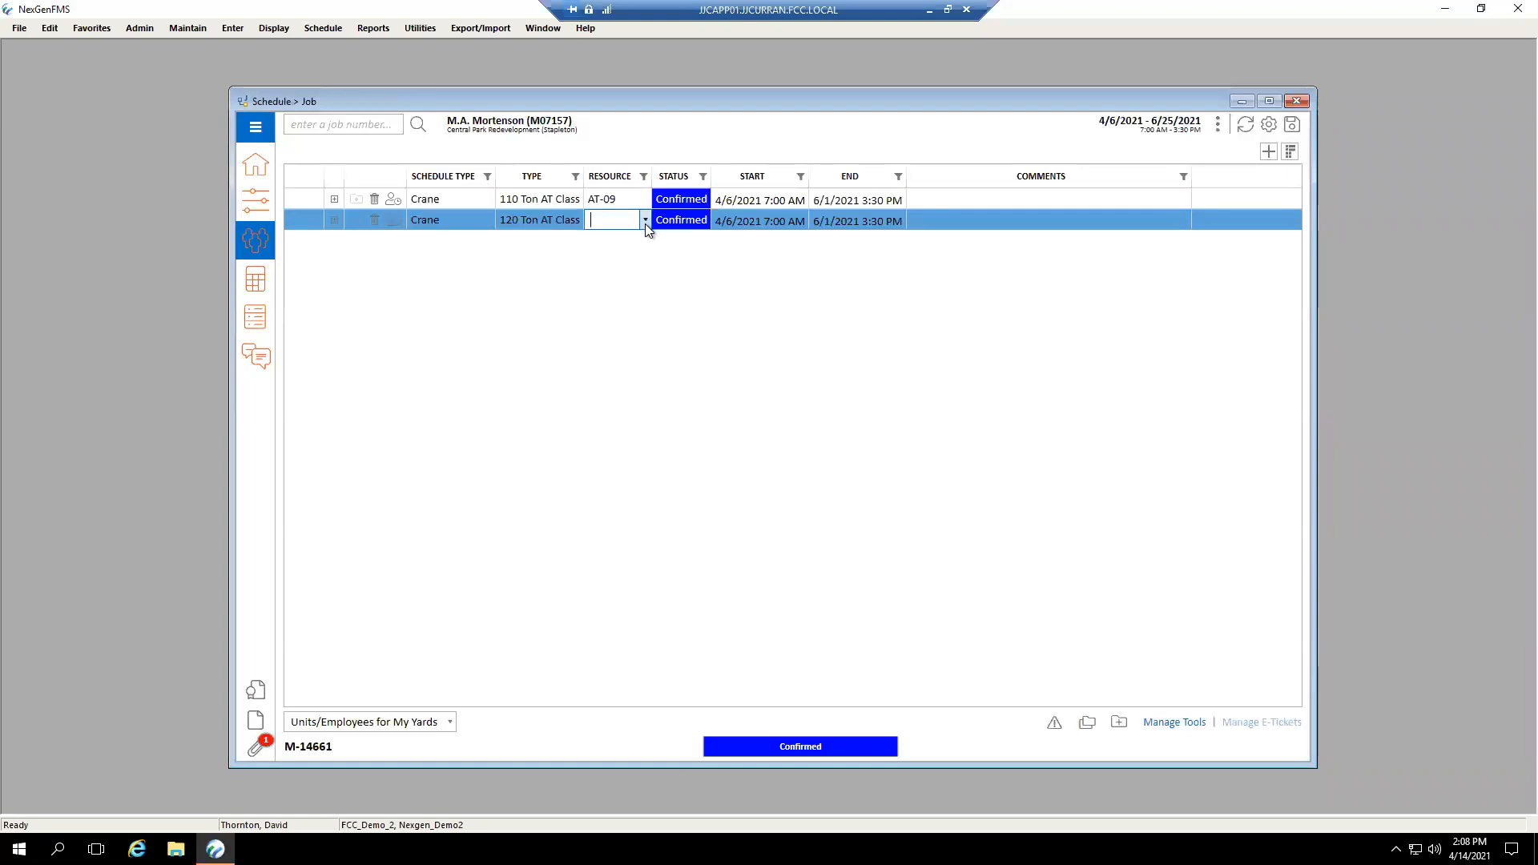
click(645, 220)
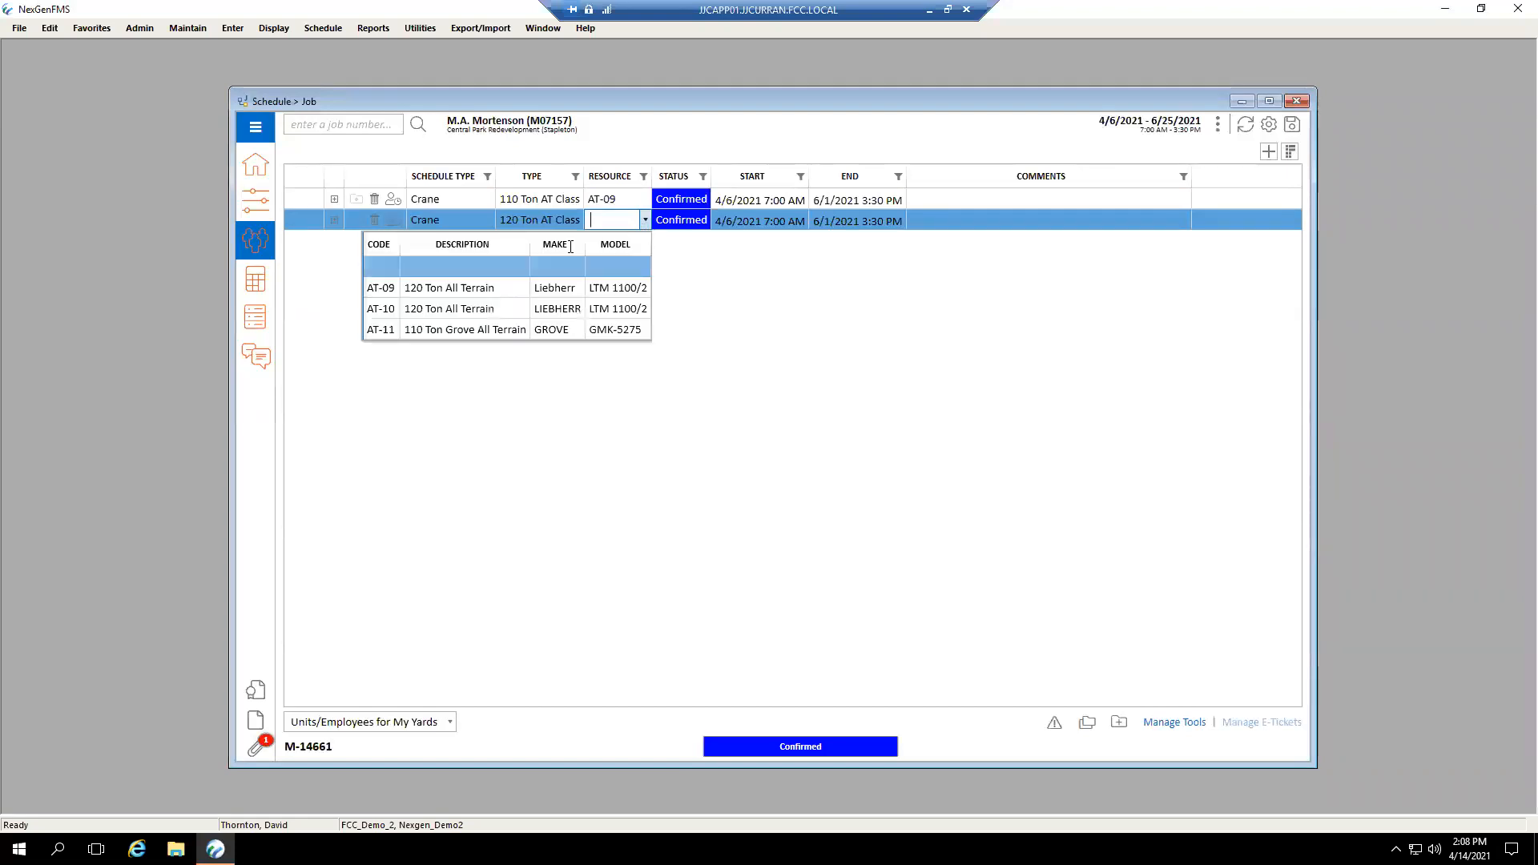
click(474, 308)
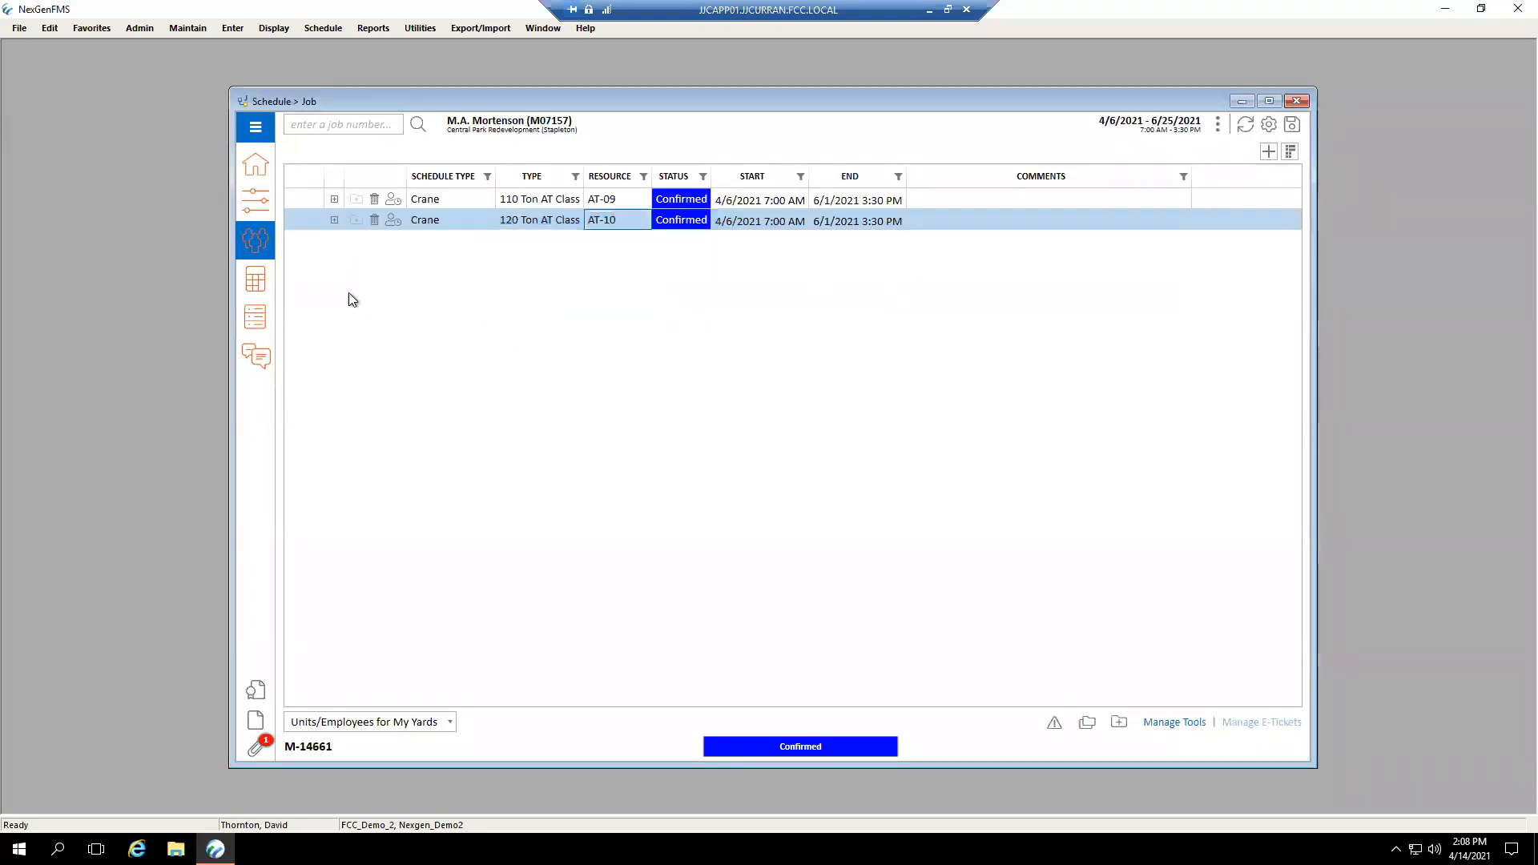
- Add an employee of type Operator under the AT-09 crane and select the operator's name
click(334, 199)
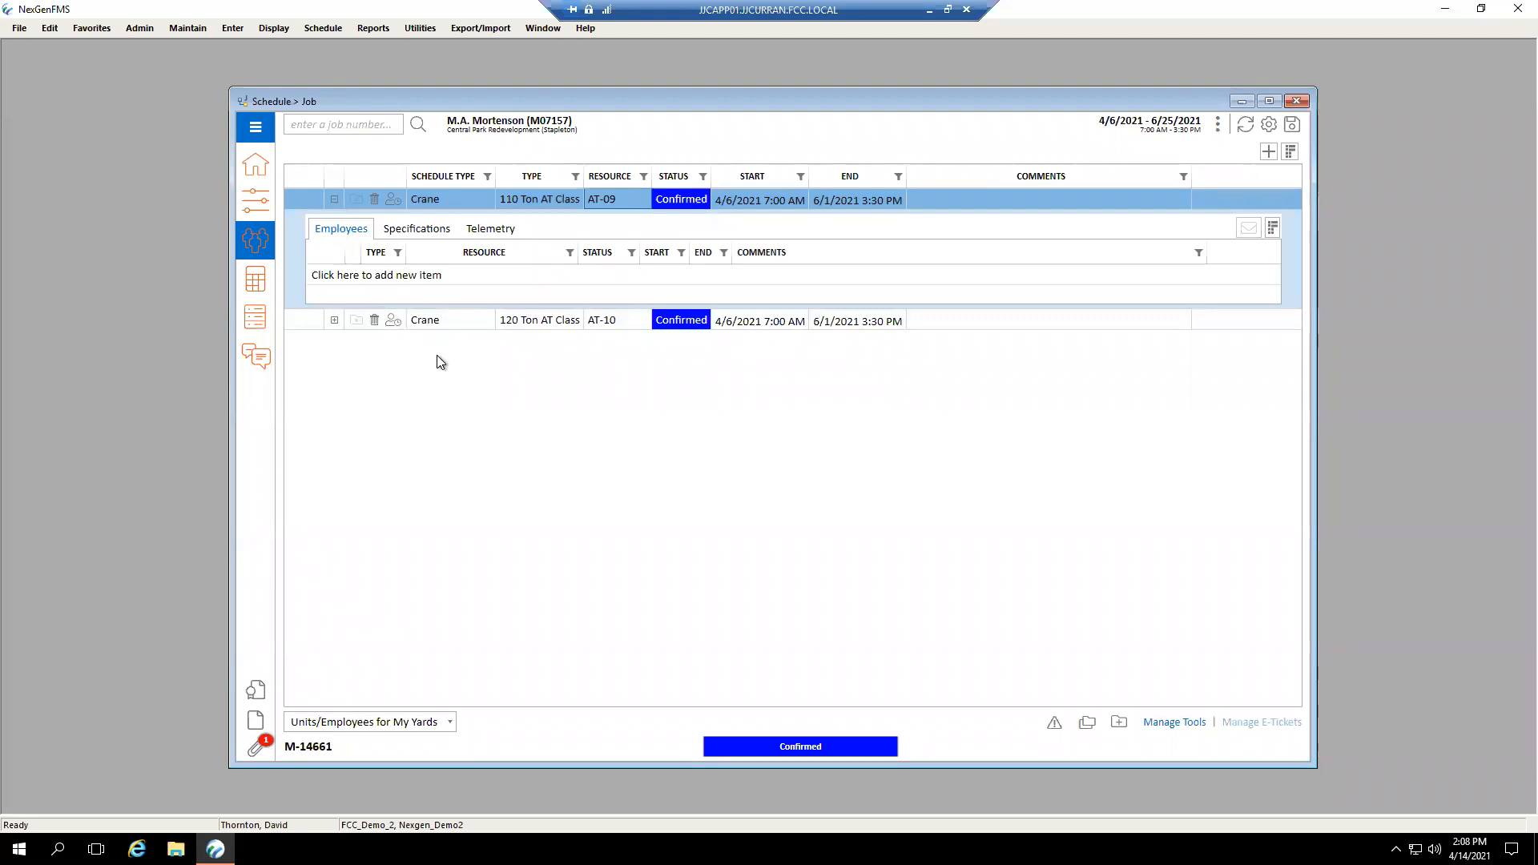
click(424, 277)
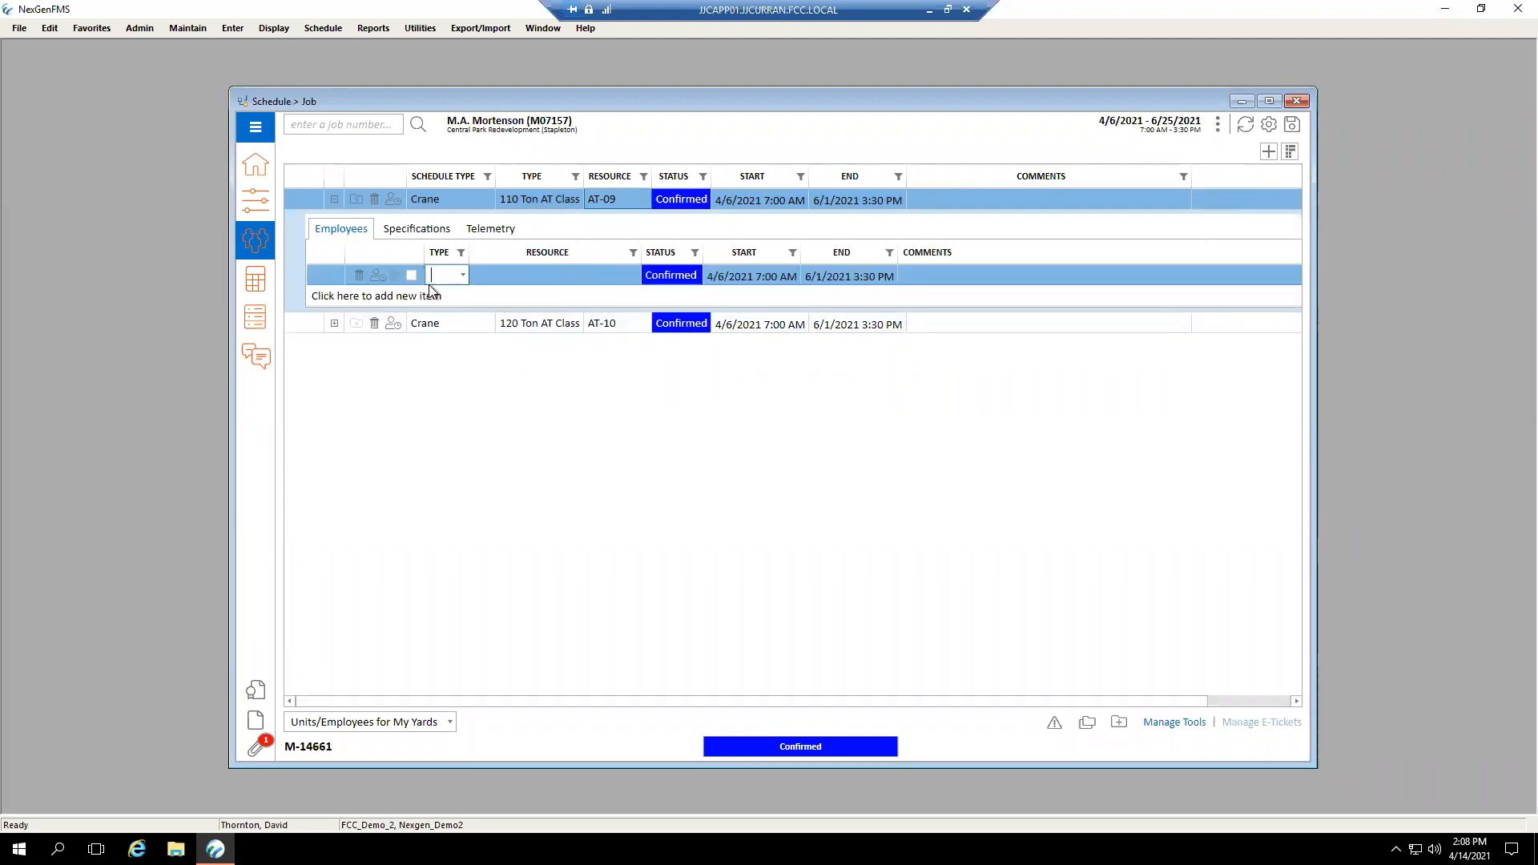
click(461, 276)
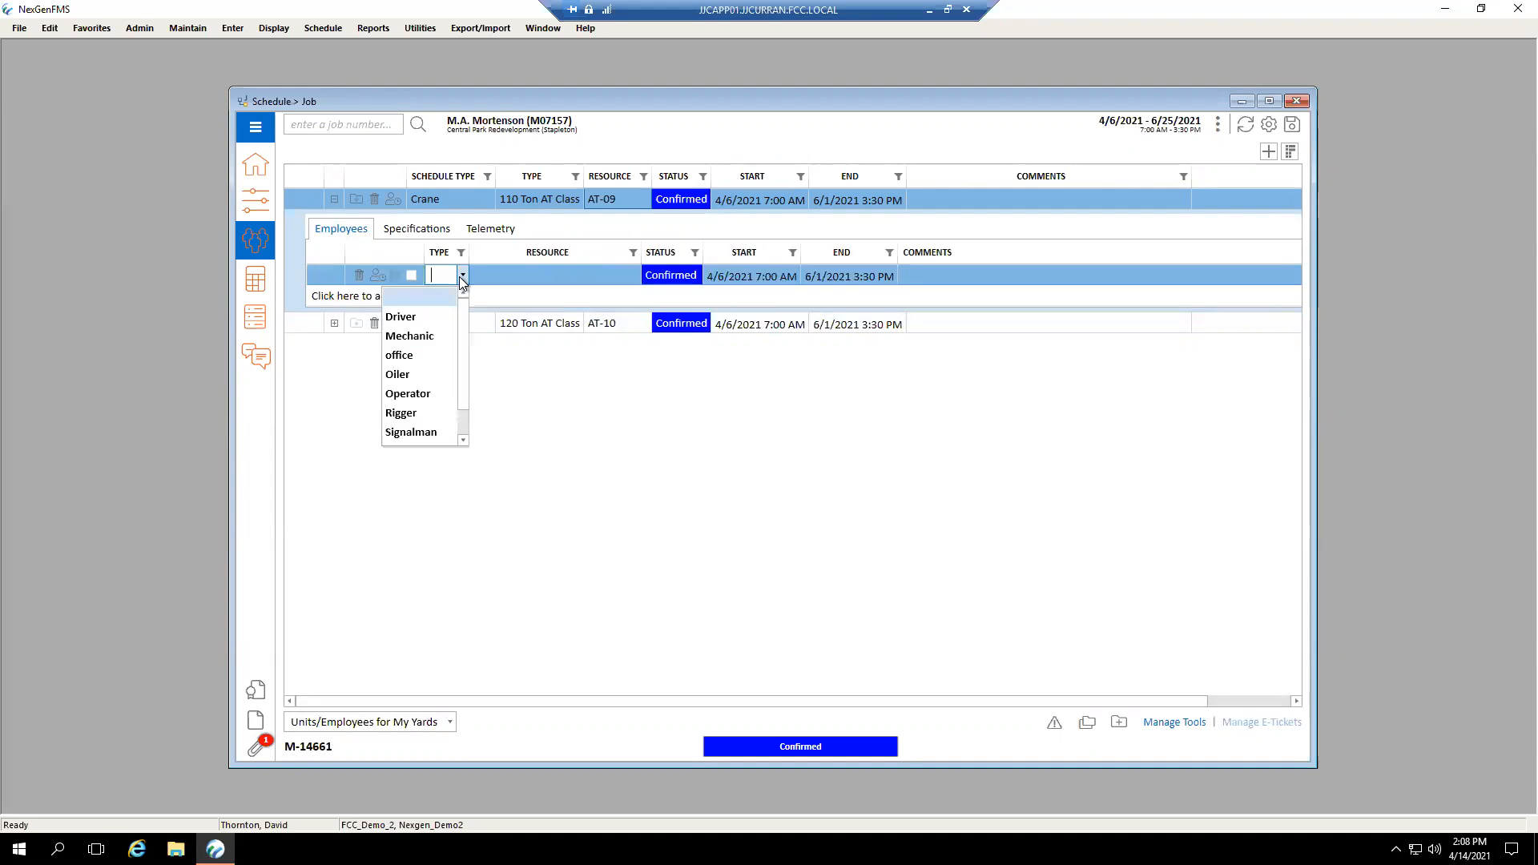
click(435, 394)
click(536, 276)
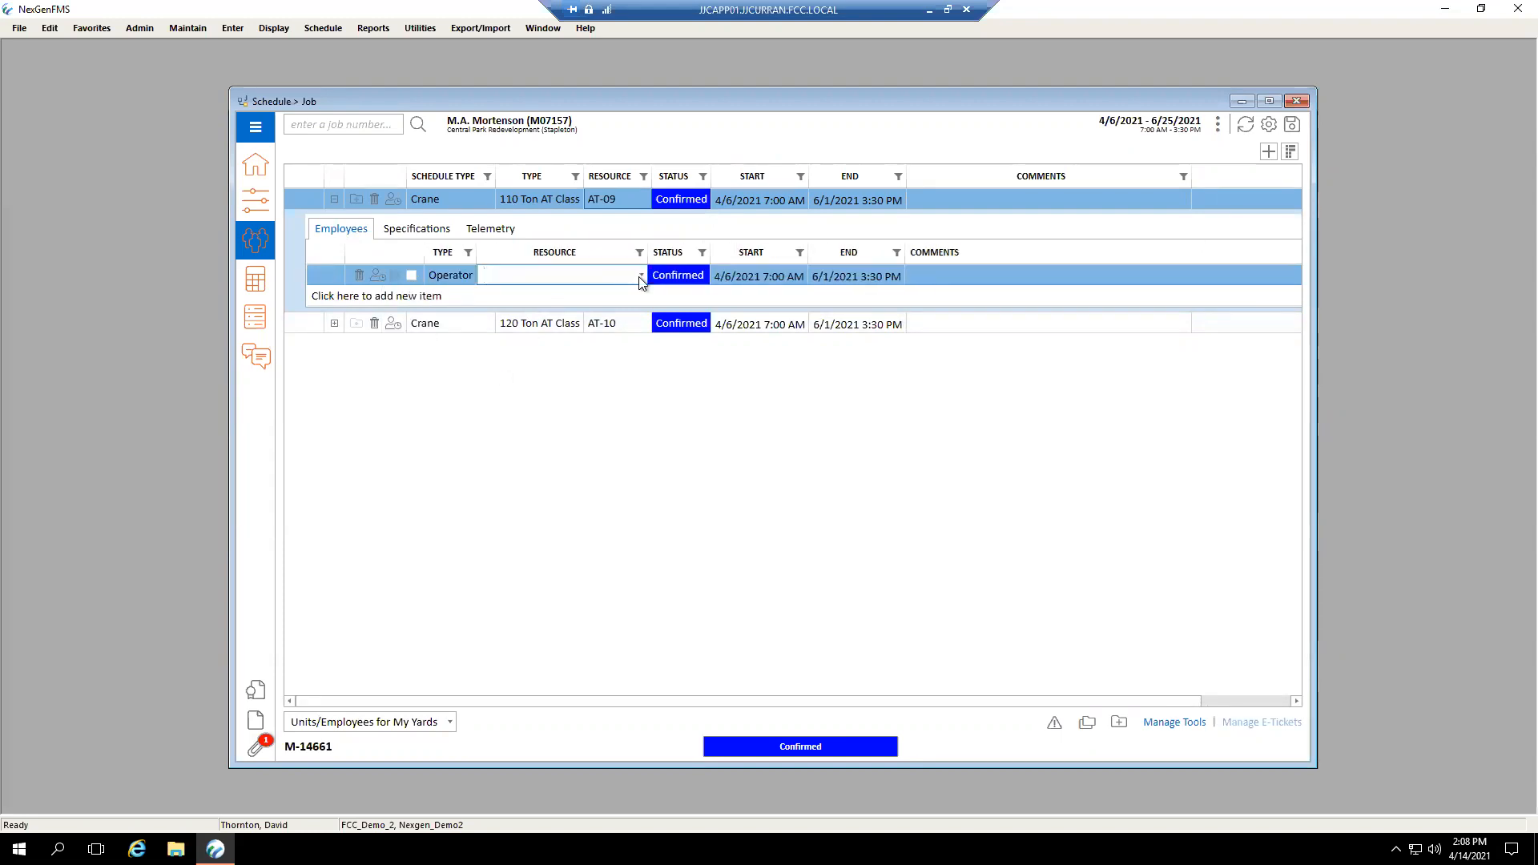
click(516, 384)
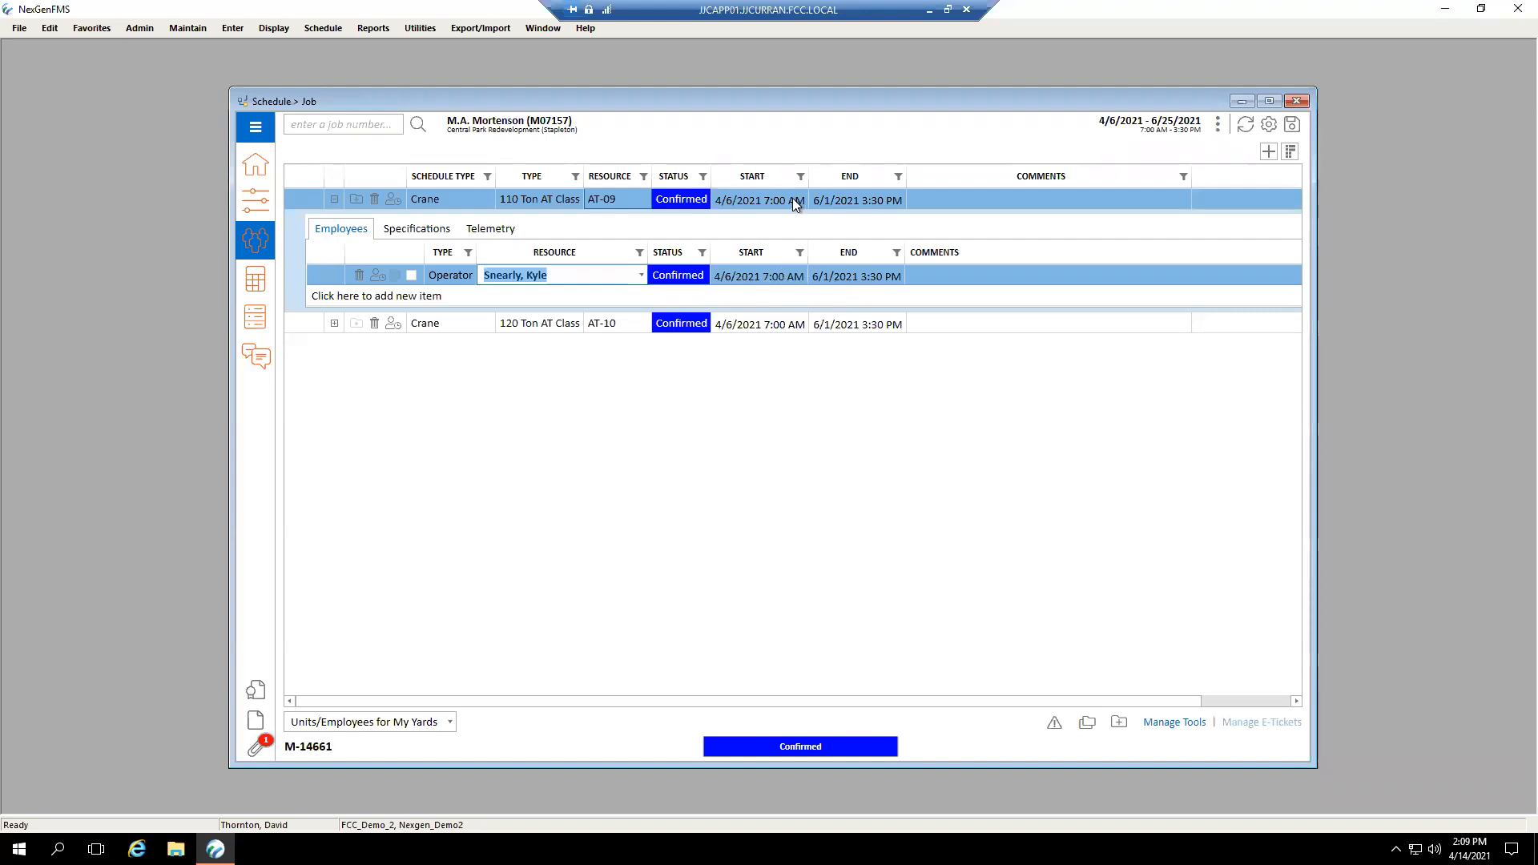
- Set the operator's start time on 4/6/2021 to 6:30 AM
click(777, 276)
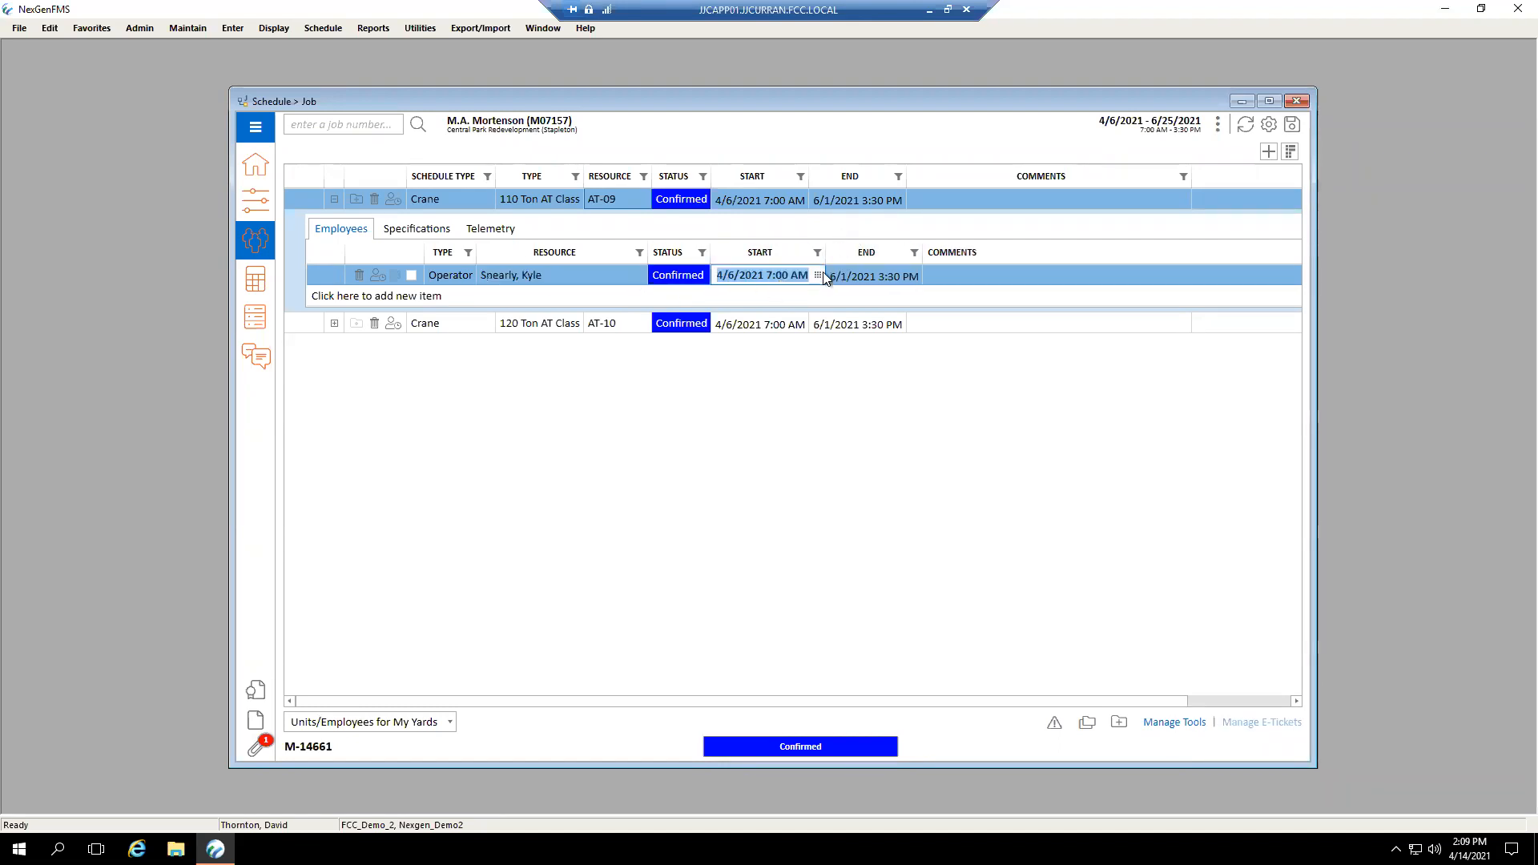
click(817, 276)
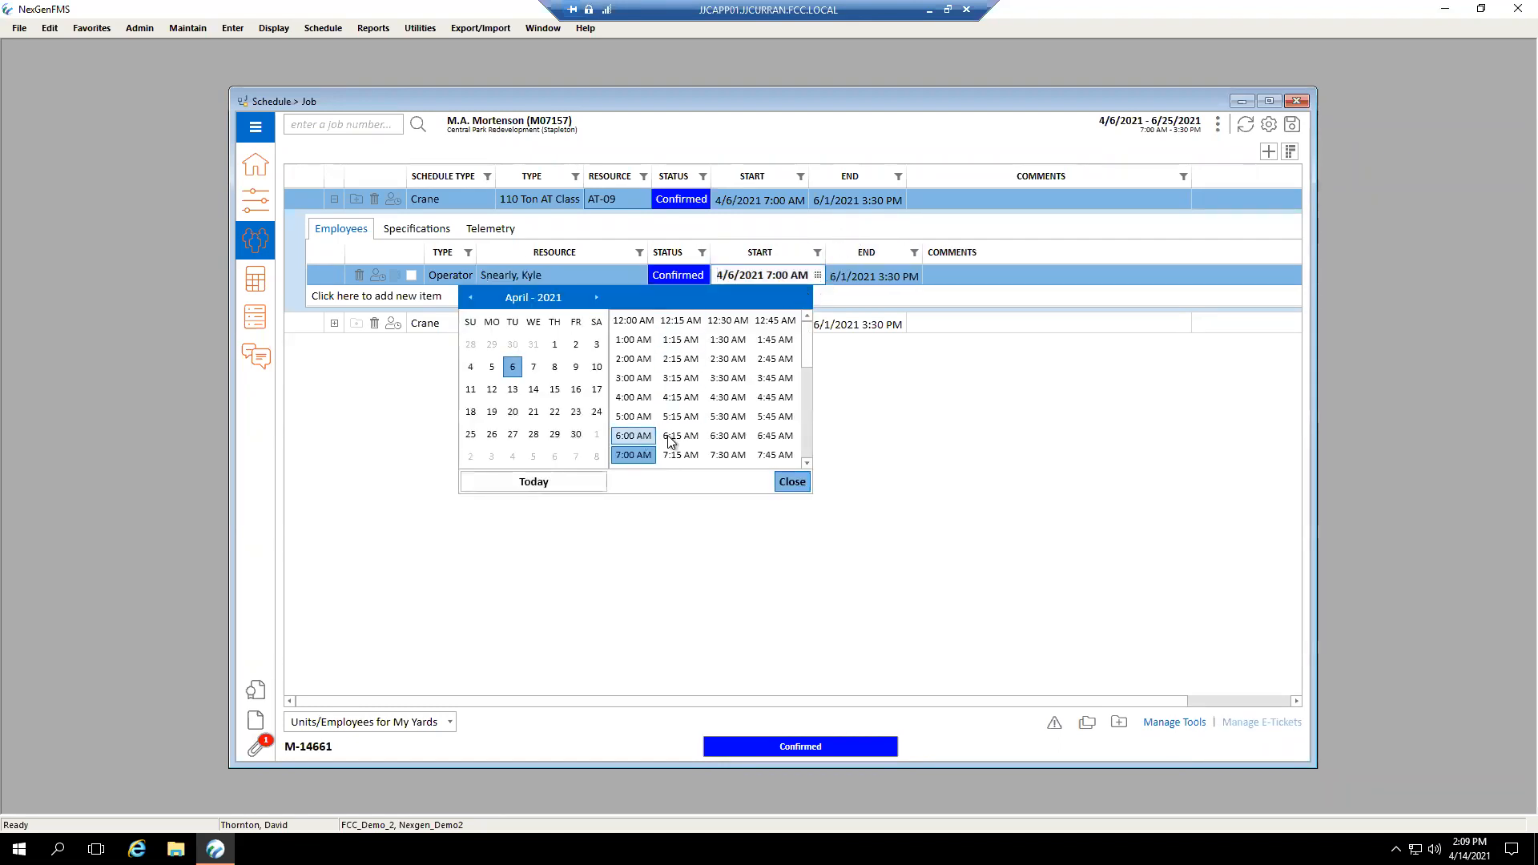
click(728, 435)
click(906, 363)
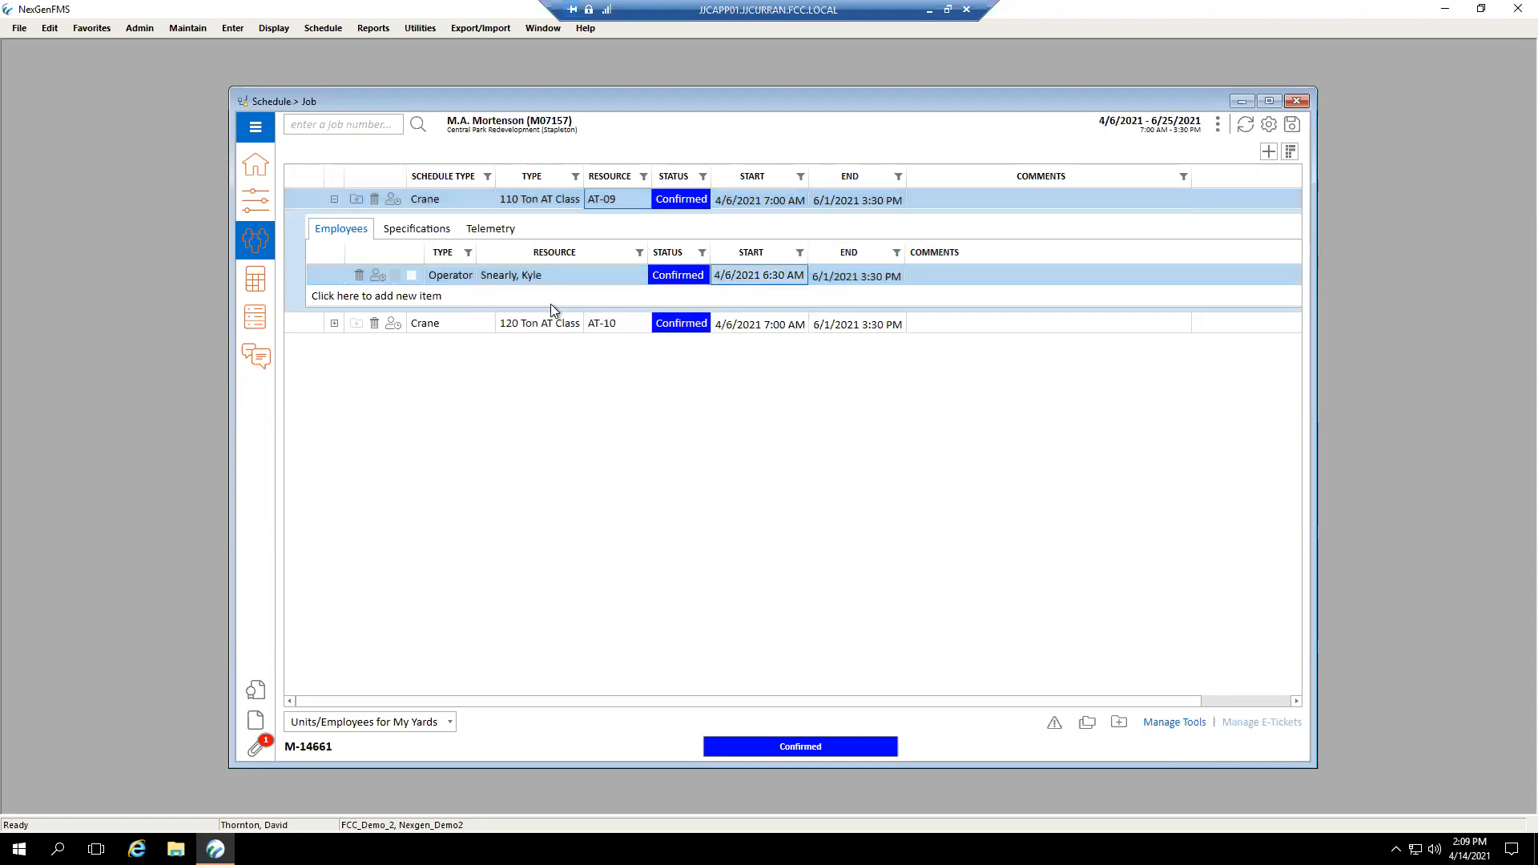
- Add a second employee of type Oiler under the AT-09 crane and select the oiler's name
click(425, 296)
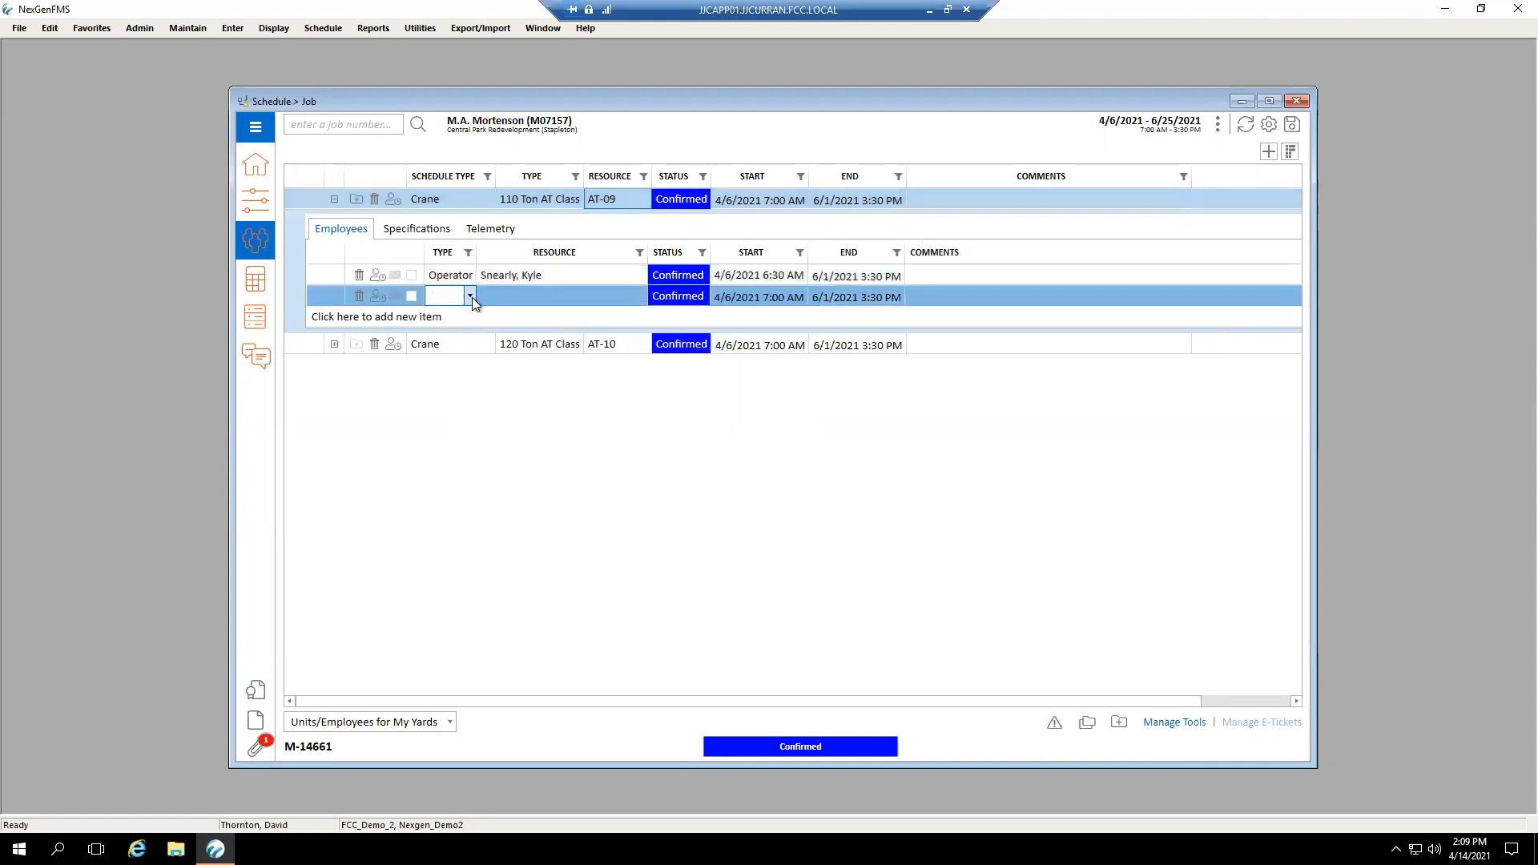
click(471, 296)
click(434, 393)
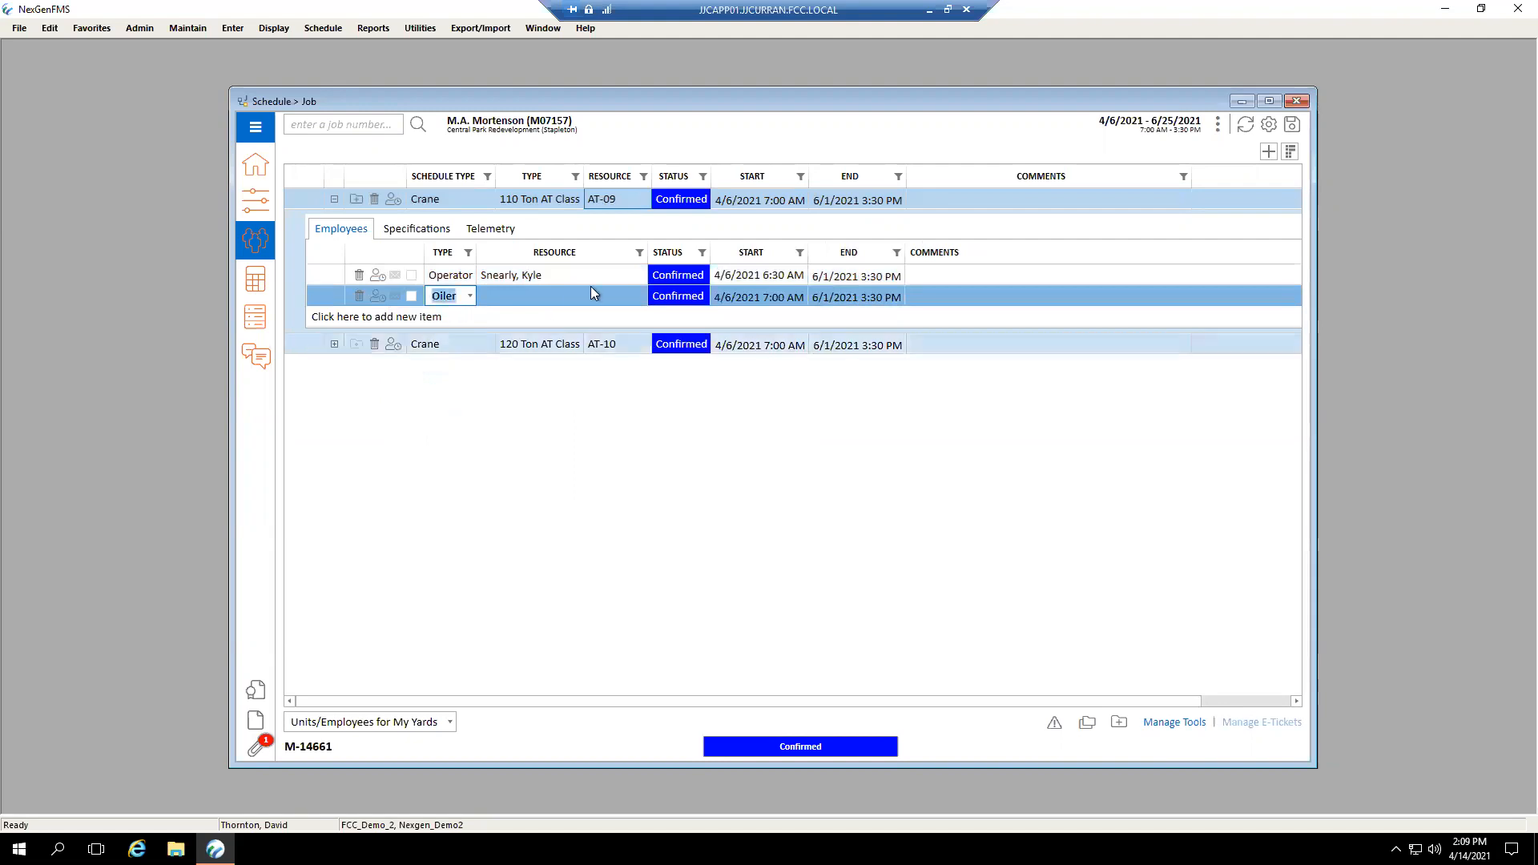
click(633, 297)
click(640, 296)
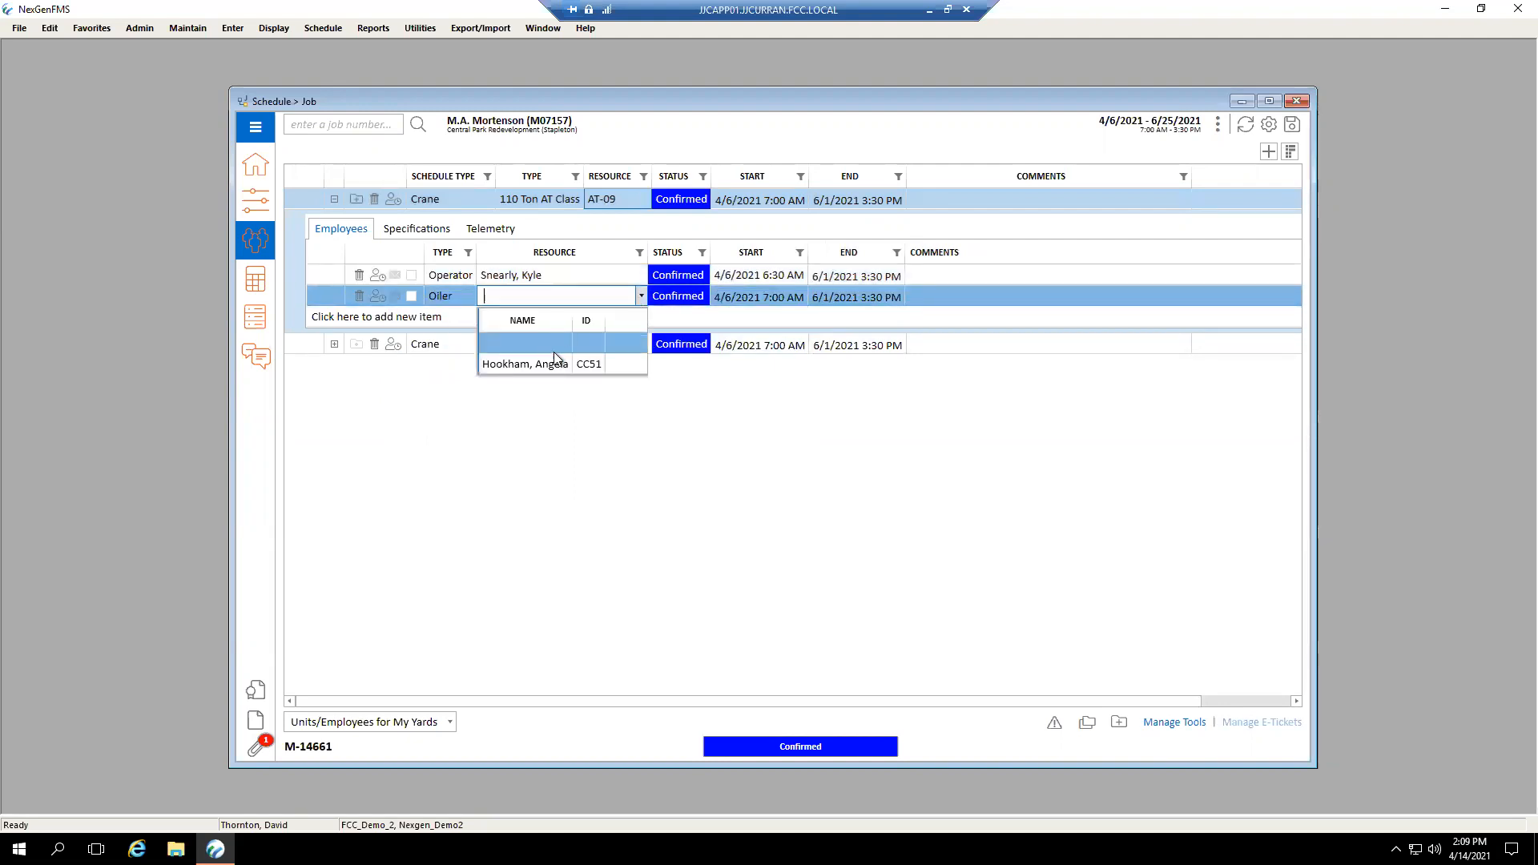
click(553, 360)
click(834, 293)
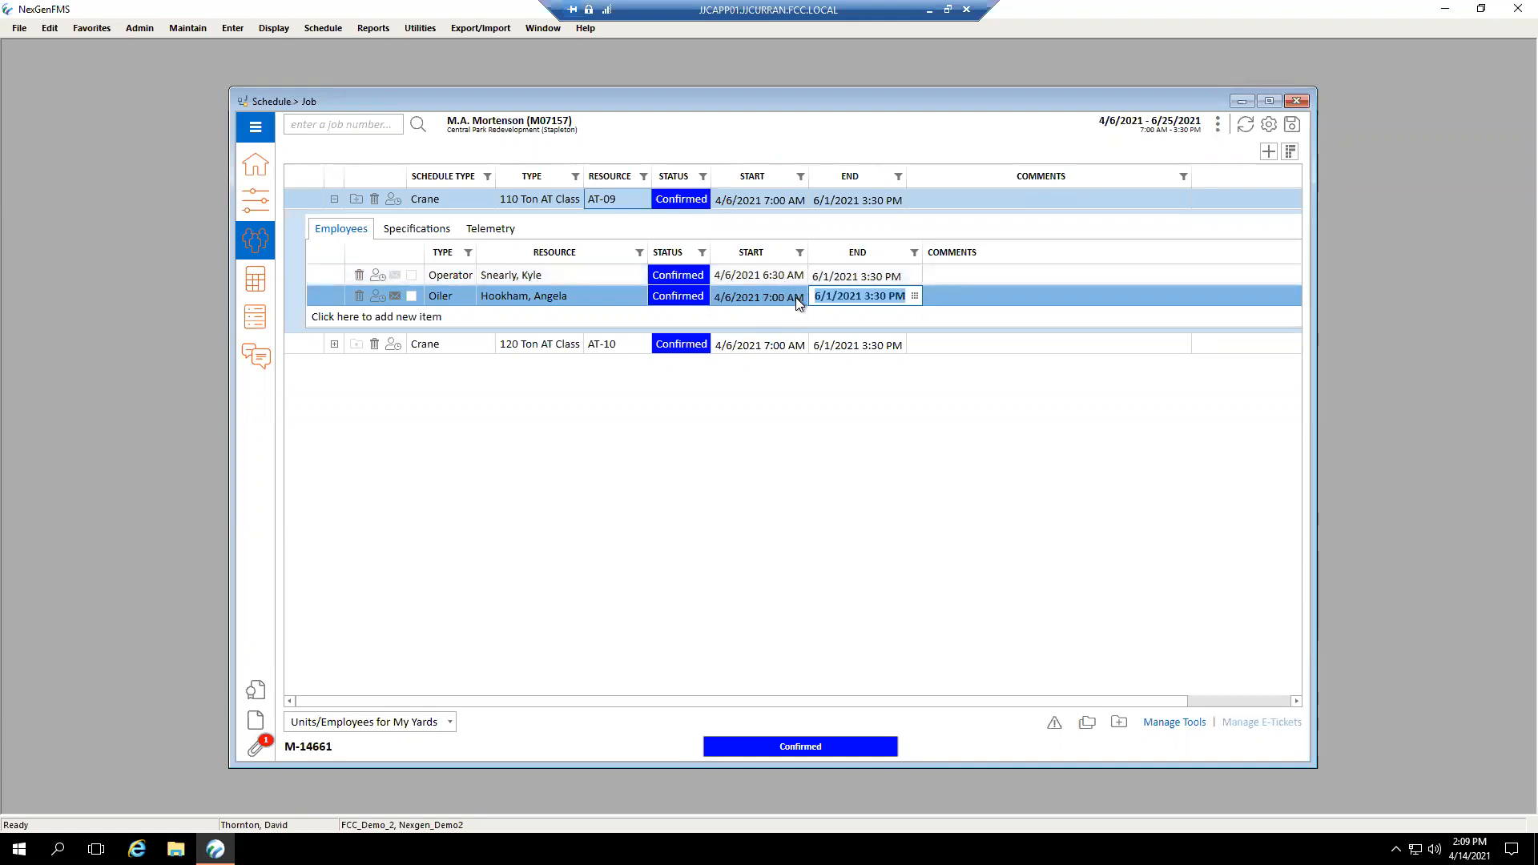
- Set the AT-09 crane's start time on 4/6/2021 to 6:00 AM
click(783, 202)
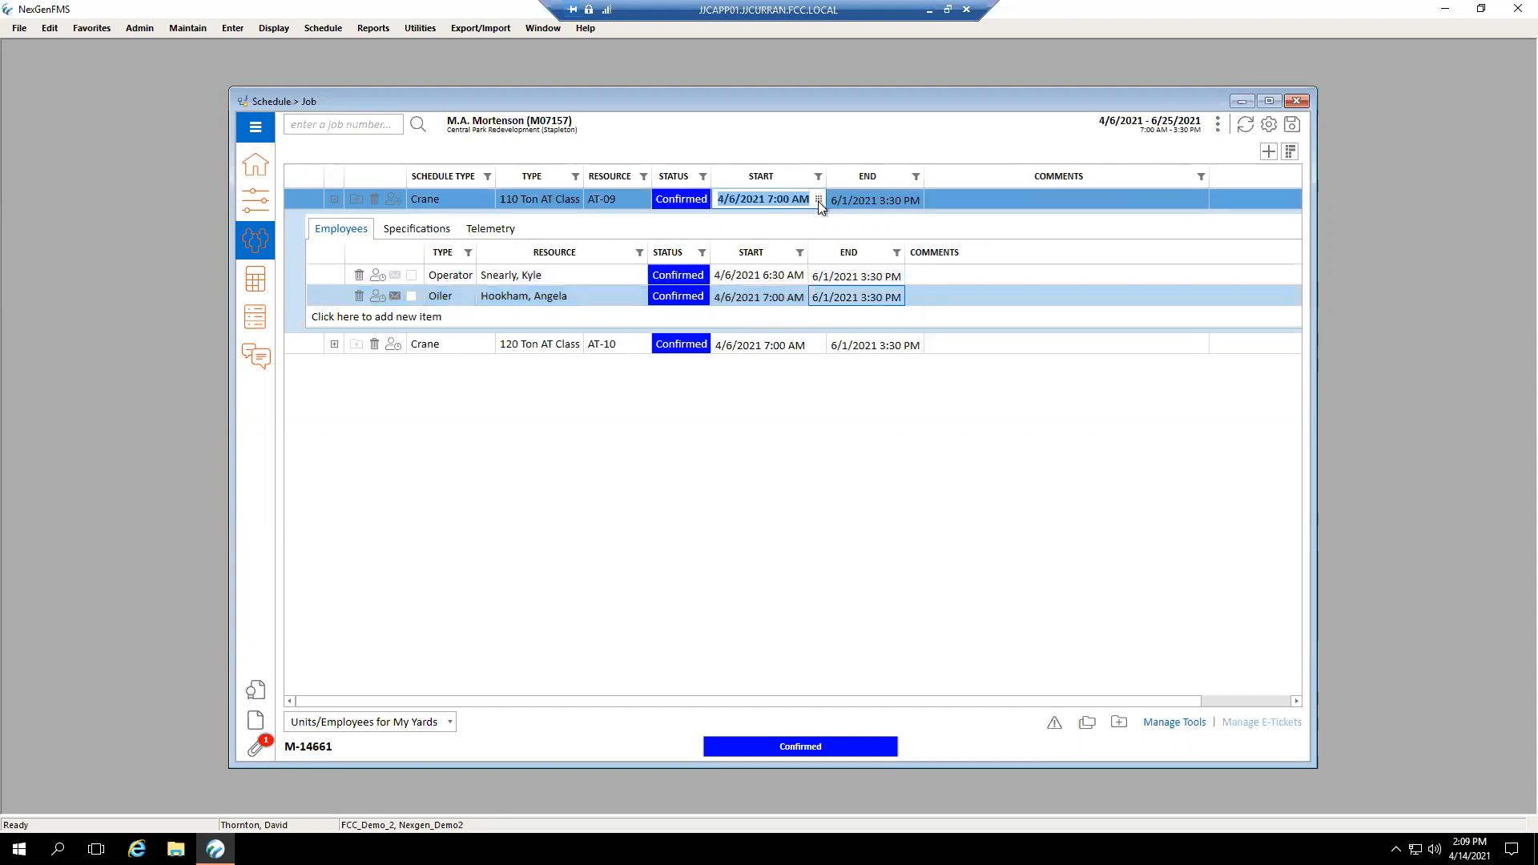
click(818, 200)
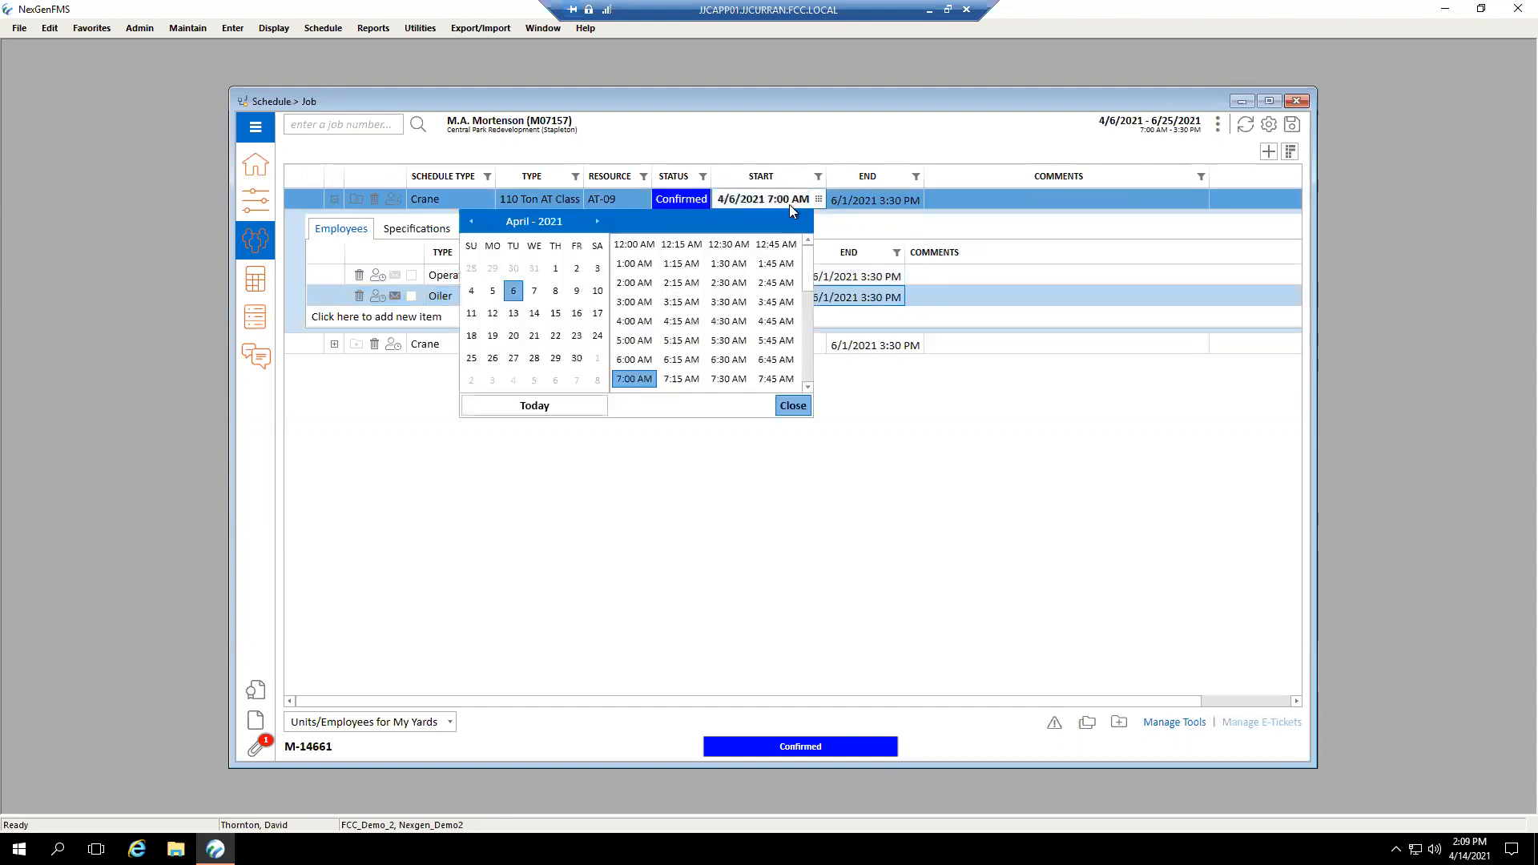
click(633, 360)
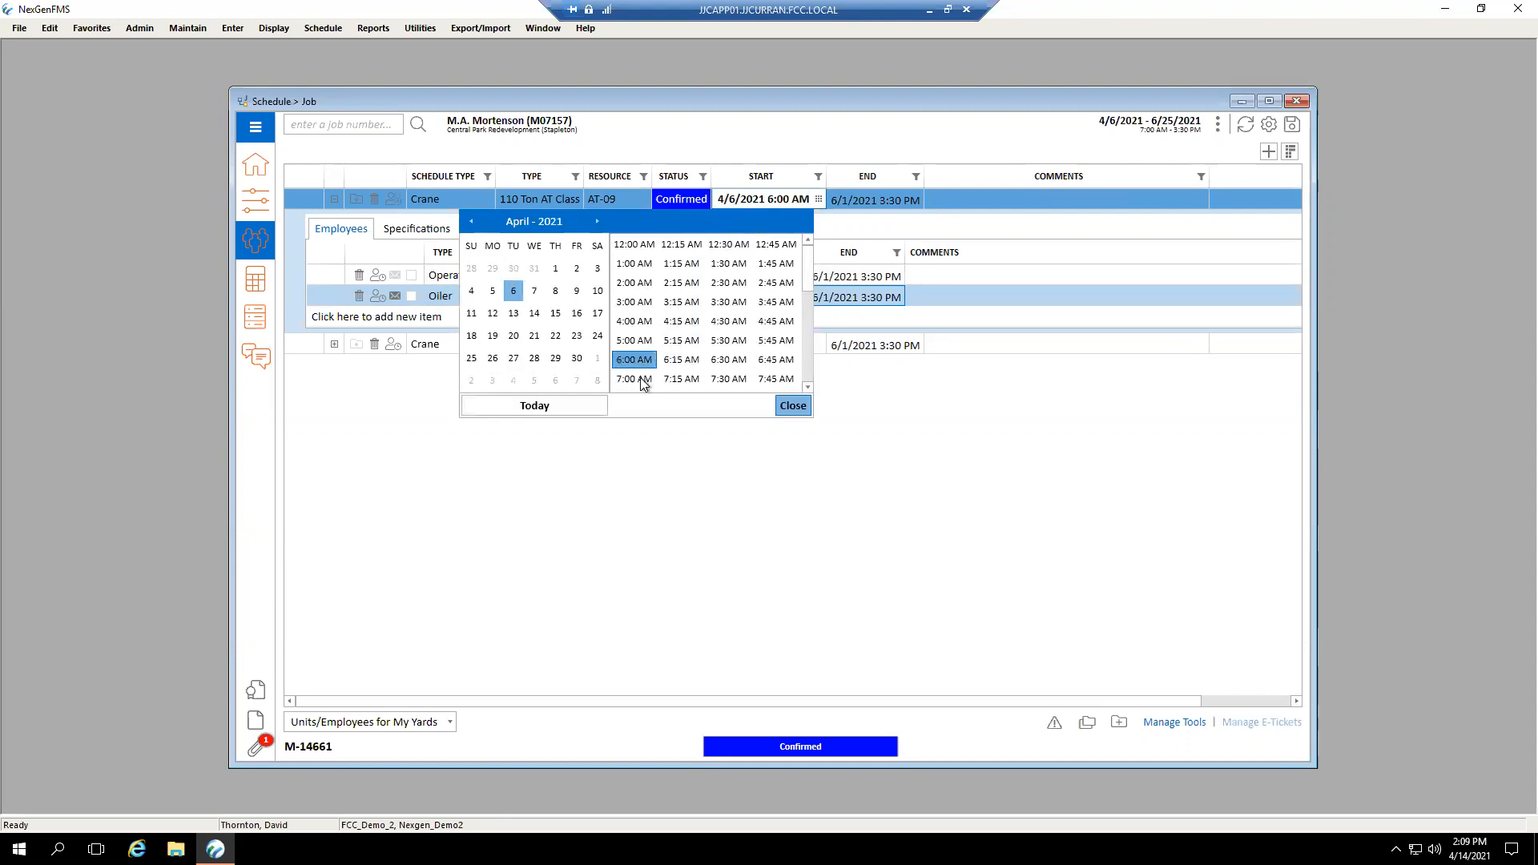
click(791, 406)
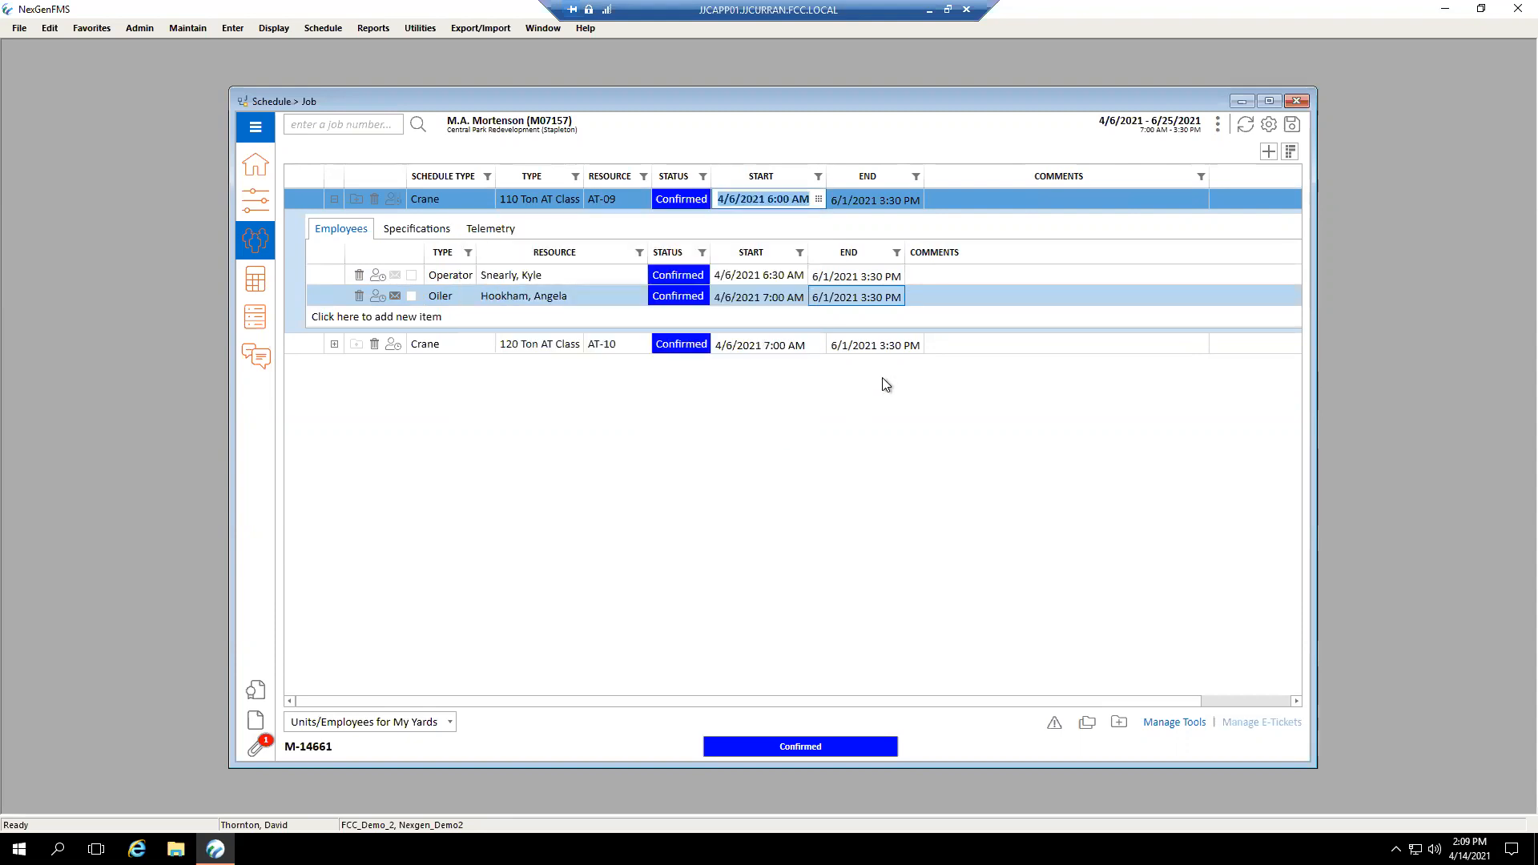
key(Tab)
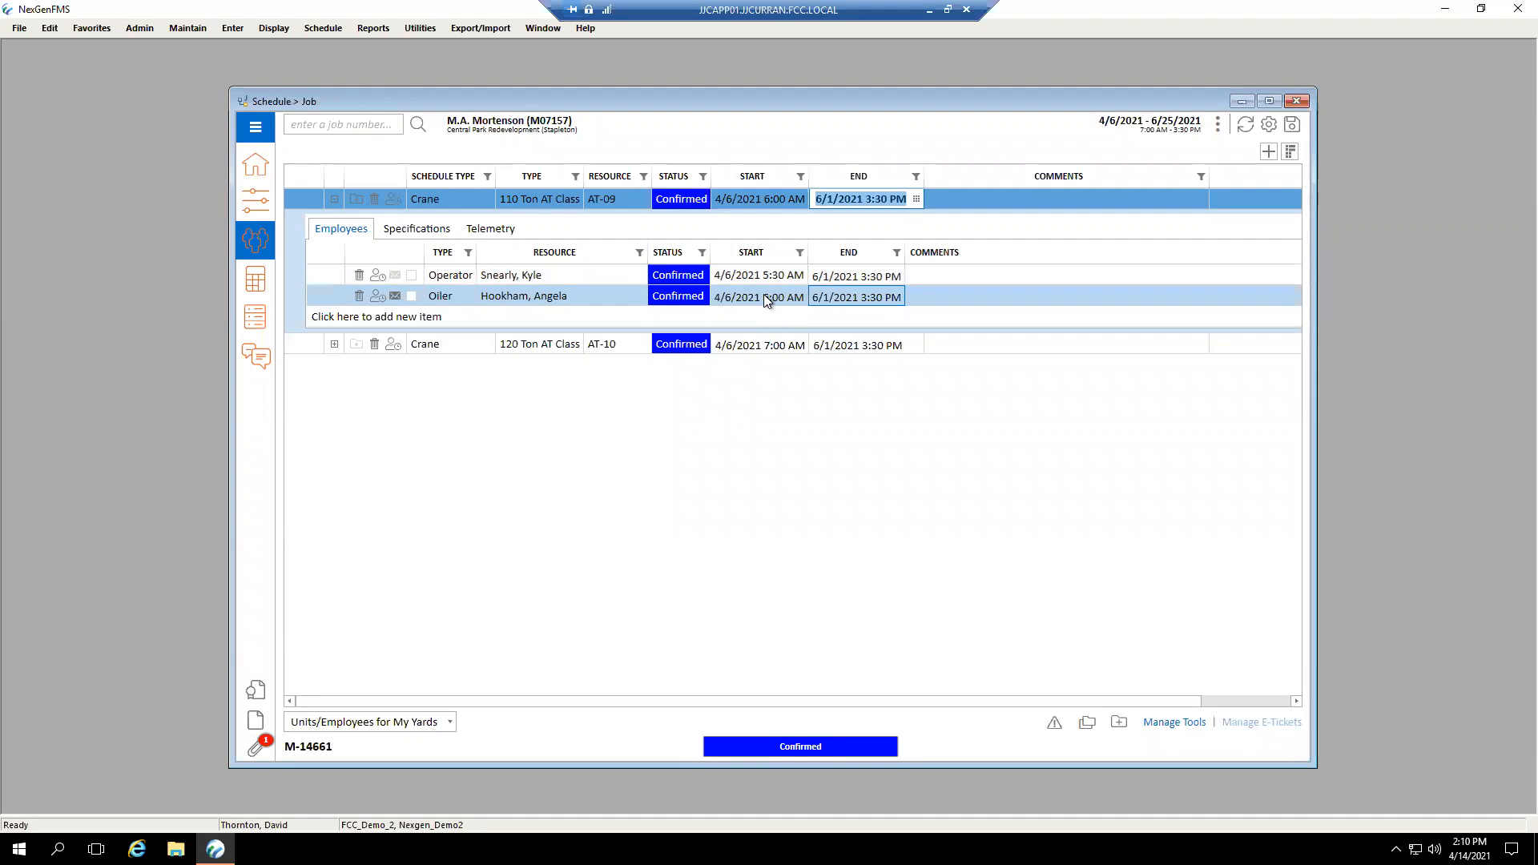
- Add a third employee of type Rigger under the AT-09 crane and select the oiler's name for the role
click(536, 314)
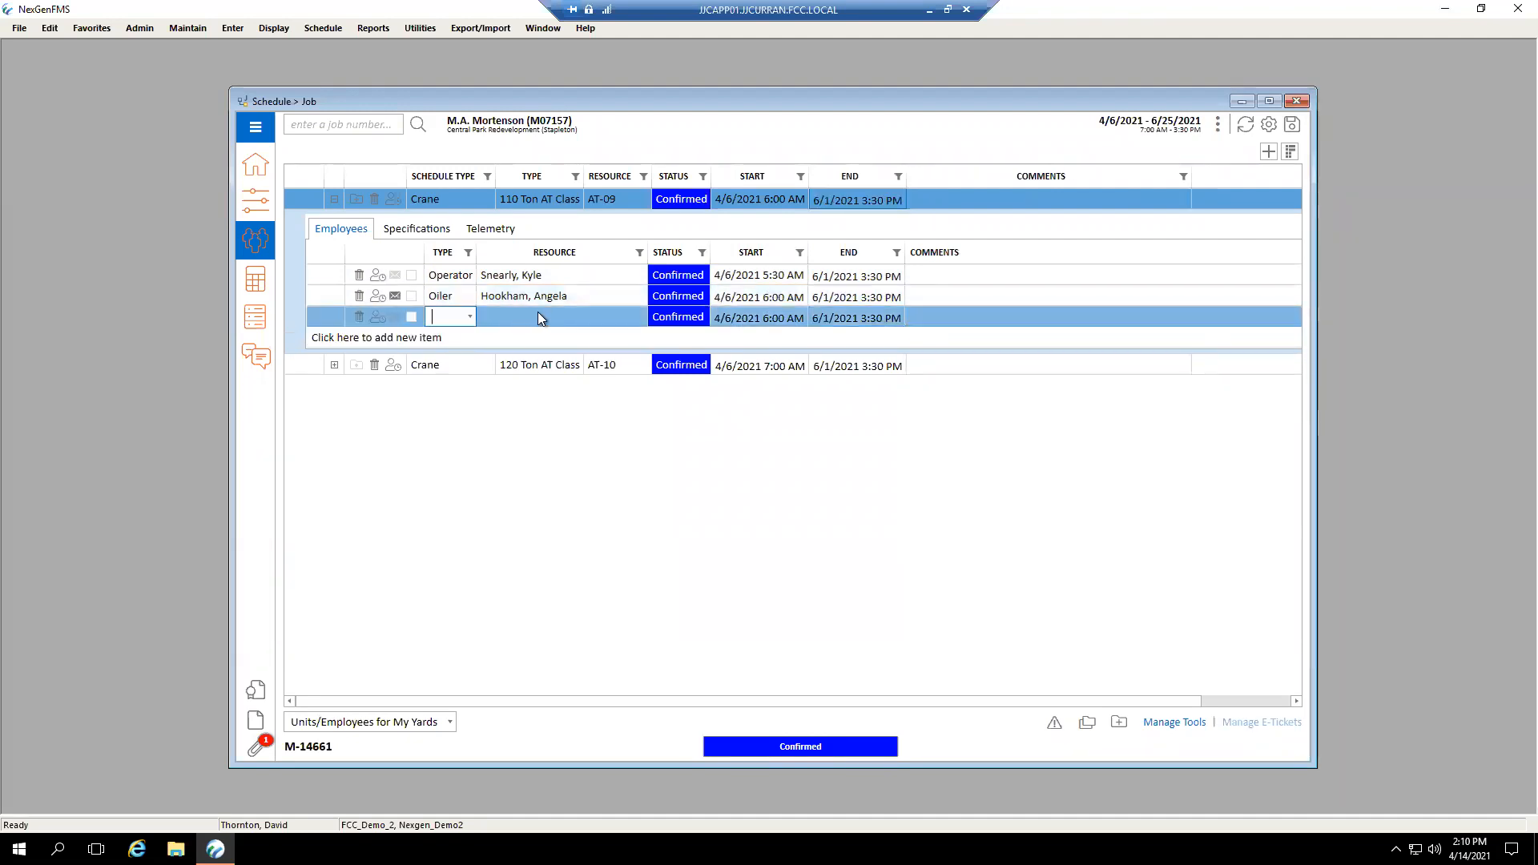
click(470, 317)
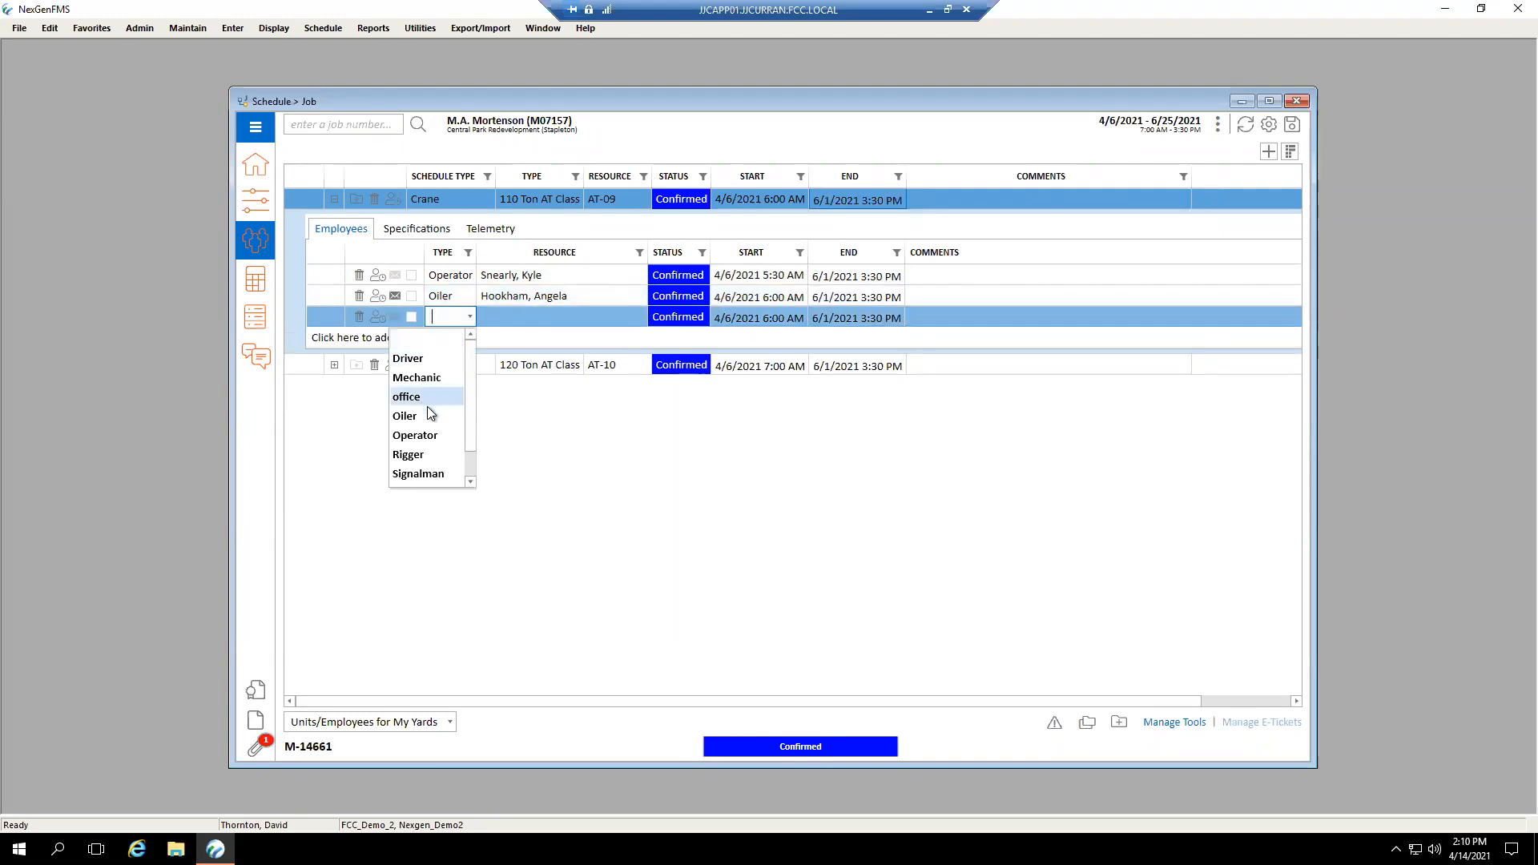
click(416, 454)
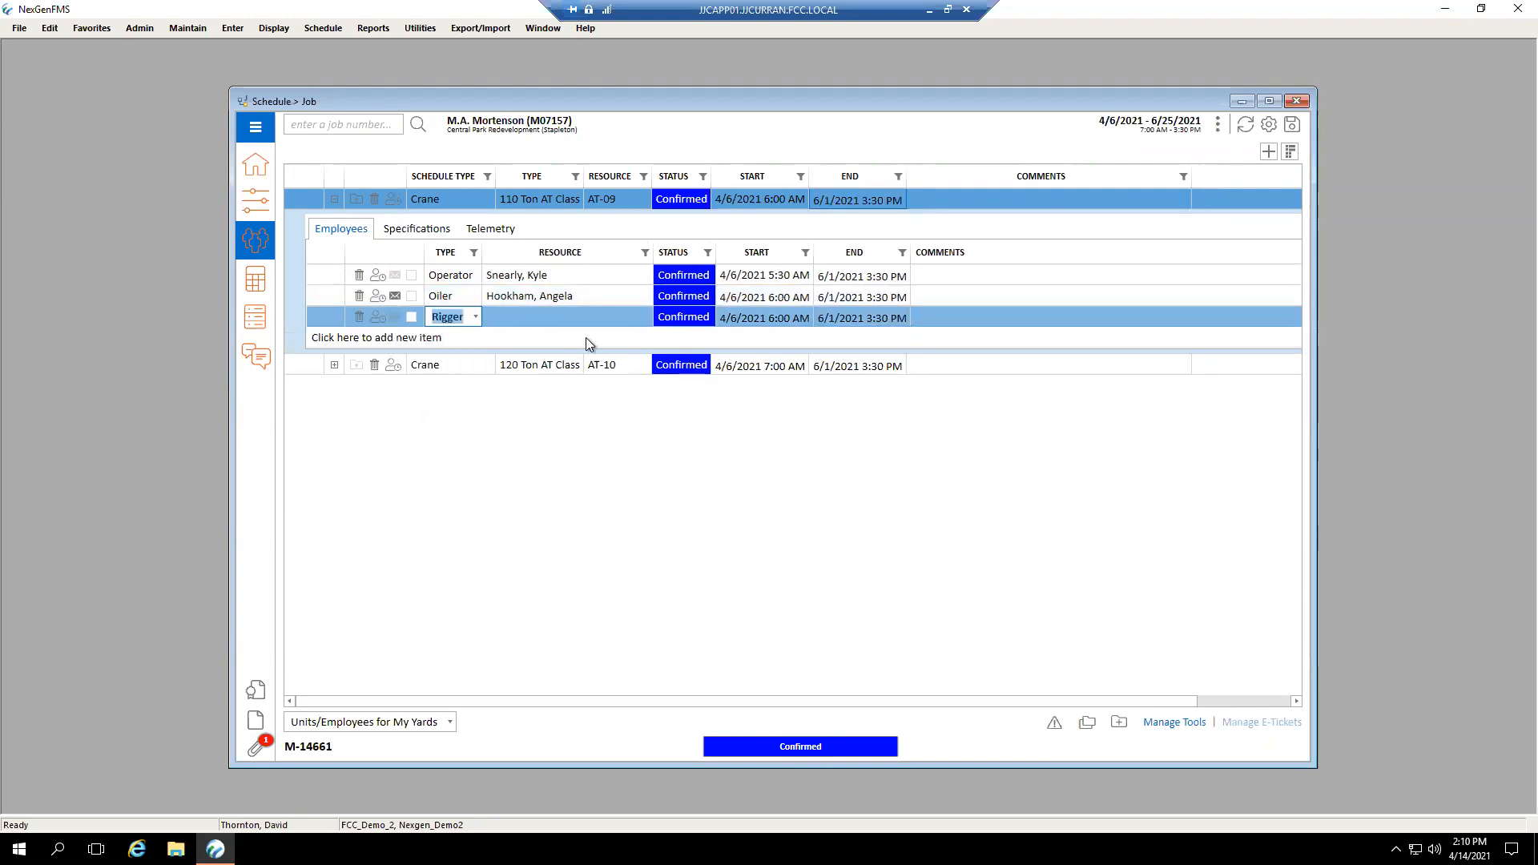
click(623, 320)
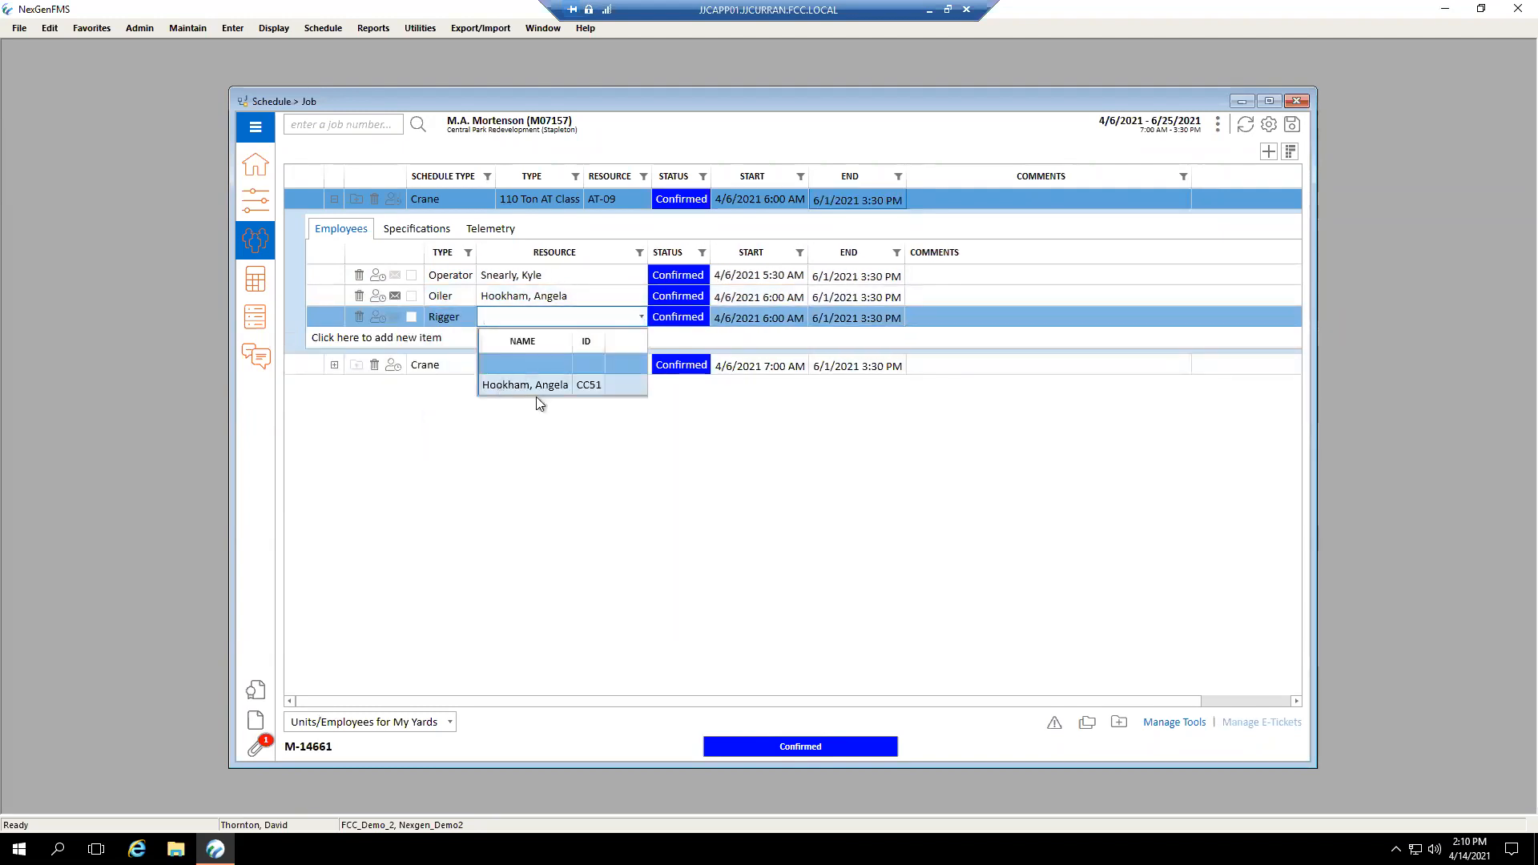
click(536, 385)
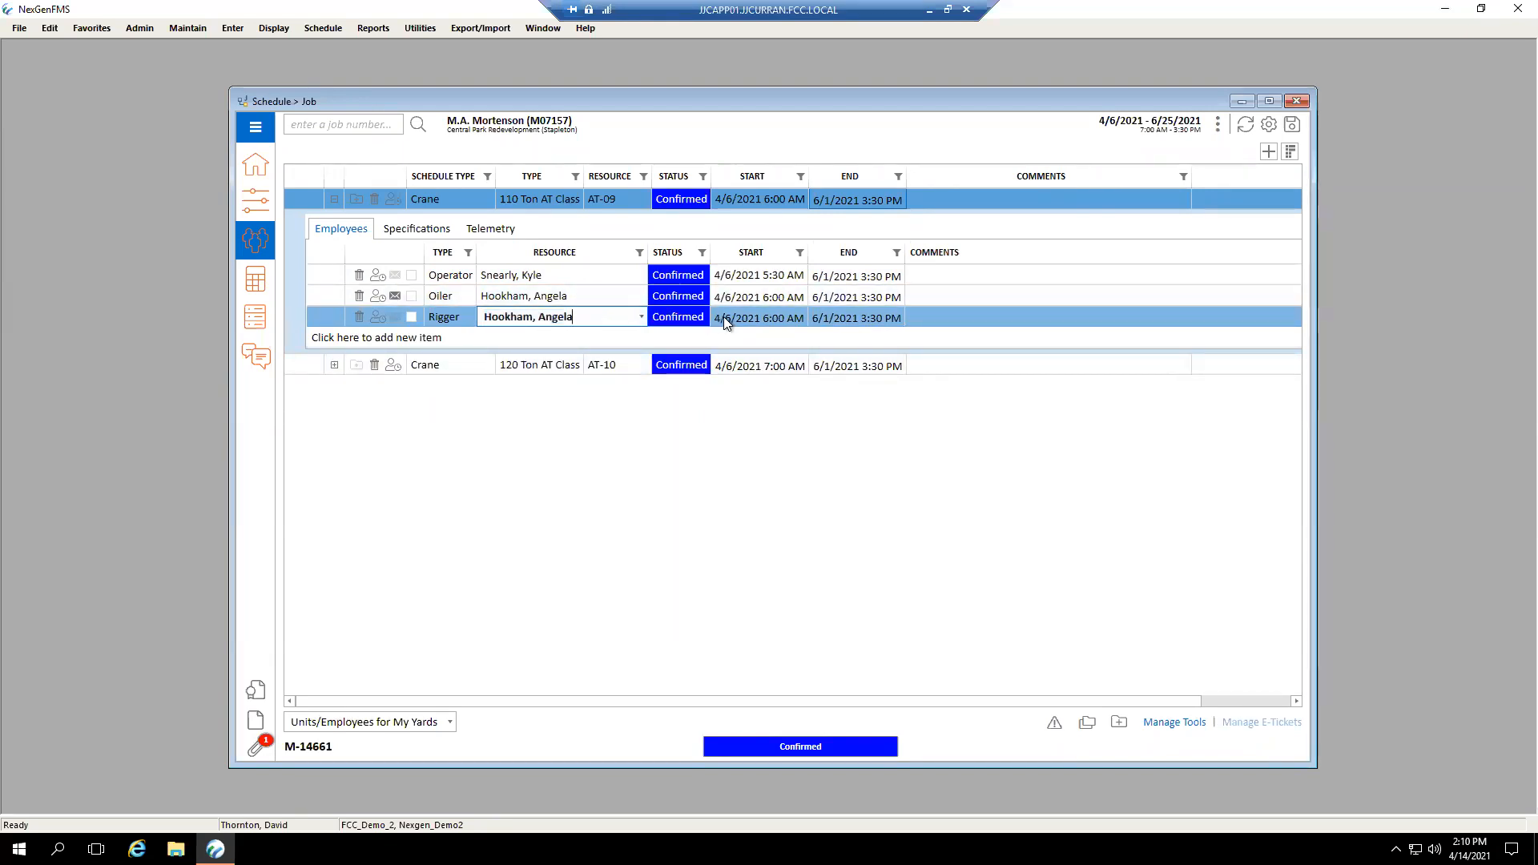
- Set the rigger's start date to 4/9/2021 and end date to 4/15/2021
click(800, 318)
click(818, 318)
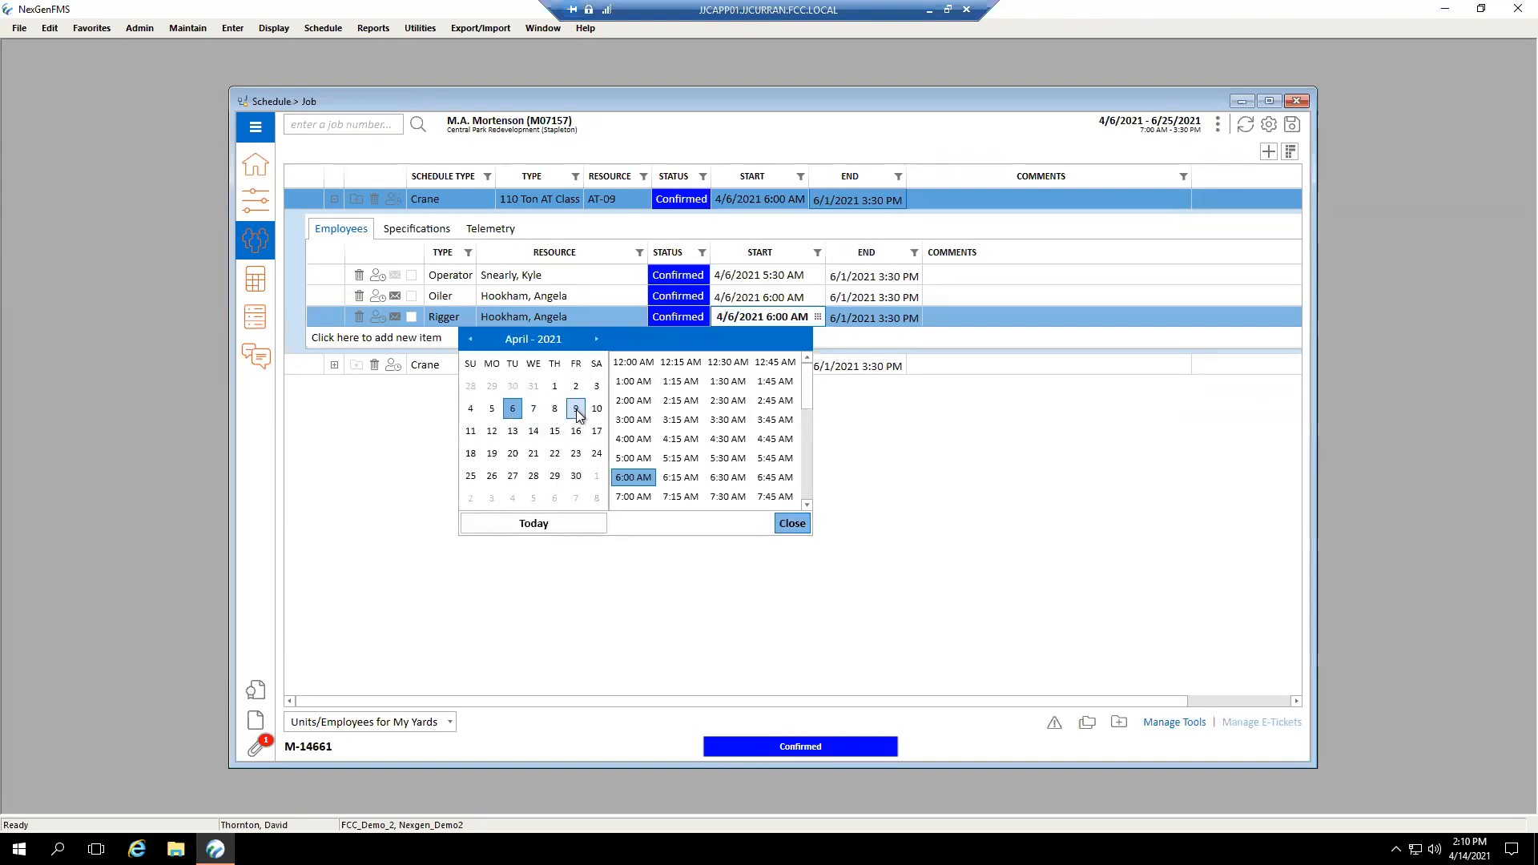
click(576, 409)
click(882, 324)
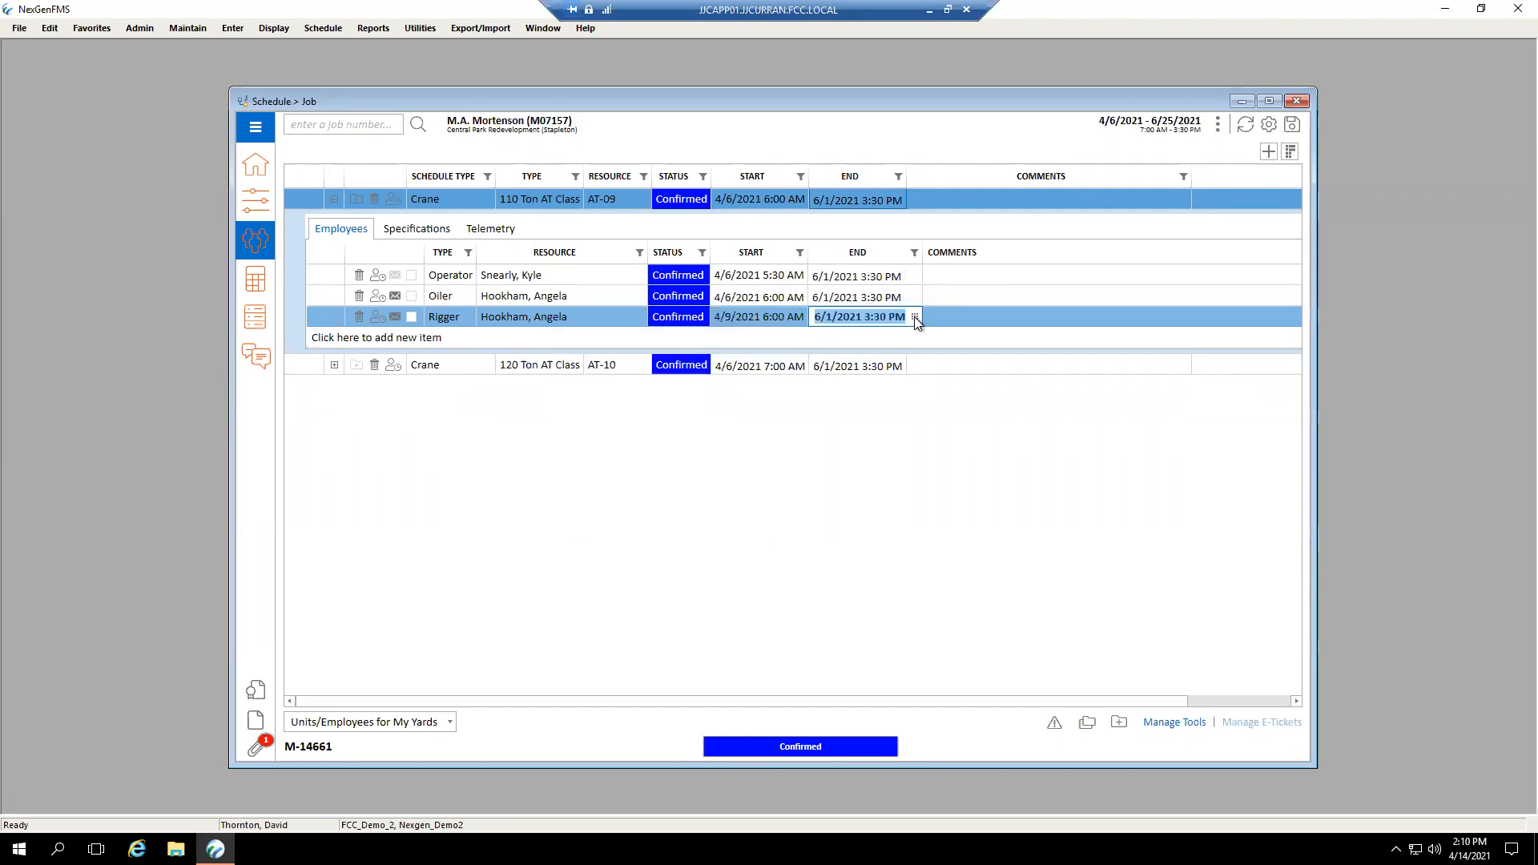
click(916, 318)
click(569, 342)
click(569, 342)
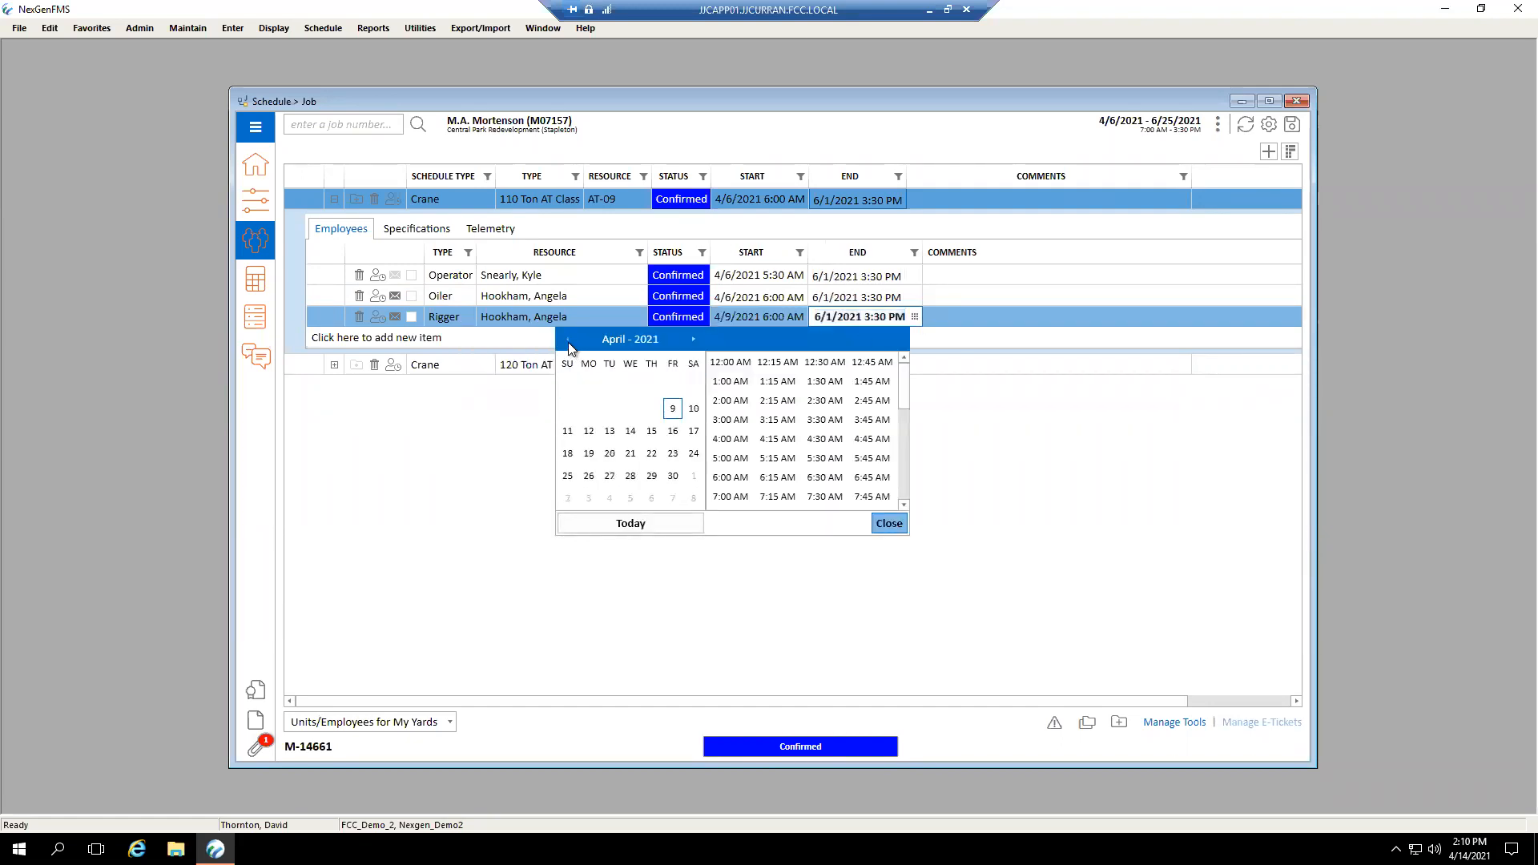
click(651, 433)
click(1011, 417)
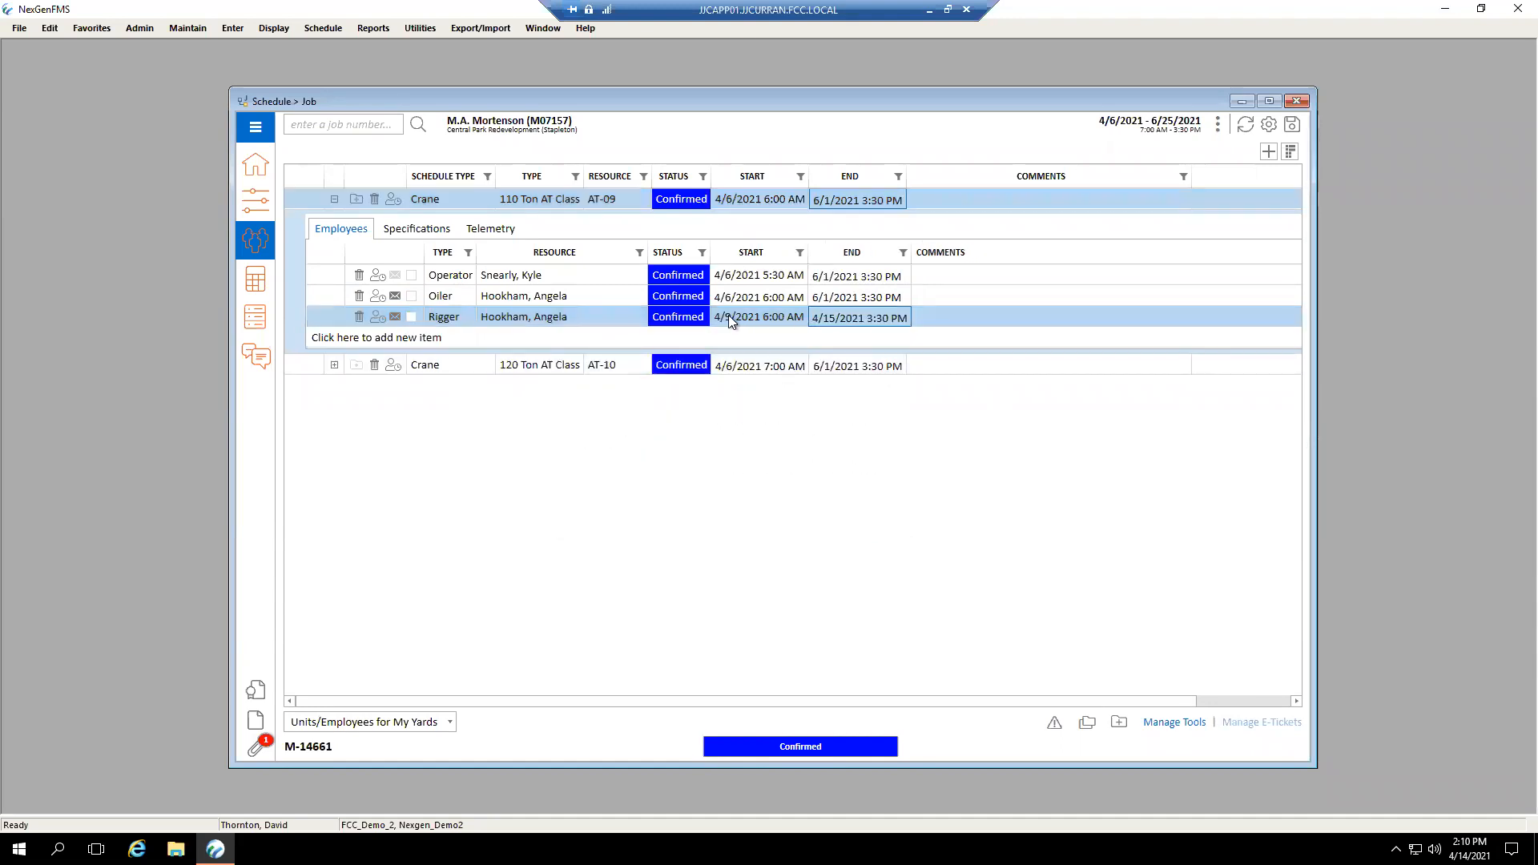
- Set the AT-09 crane's start date to 4/7/2021, keeping the 6:00 AM time, and commit the change
click(786, 201)
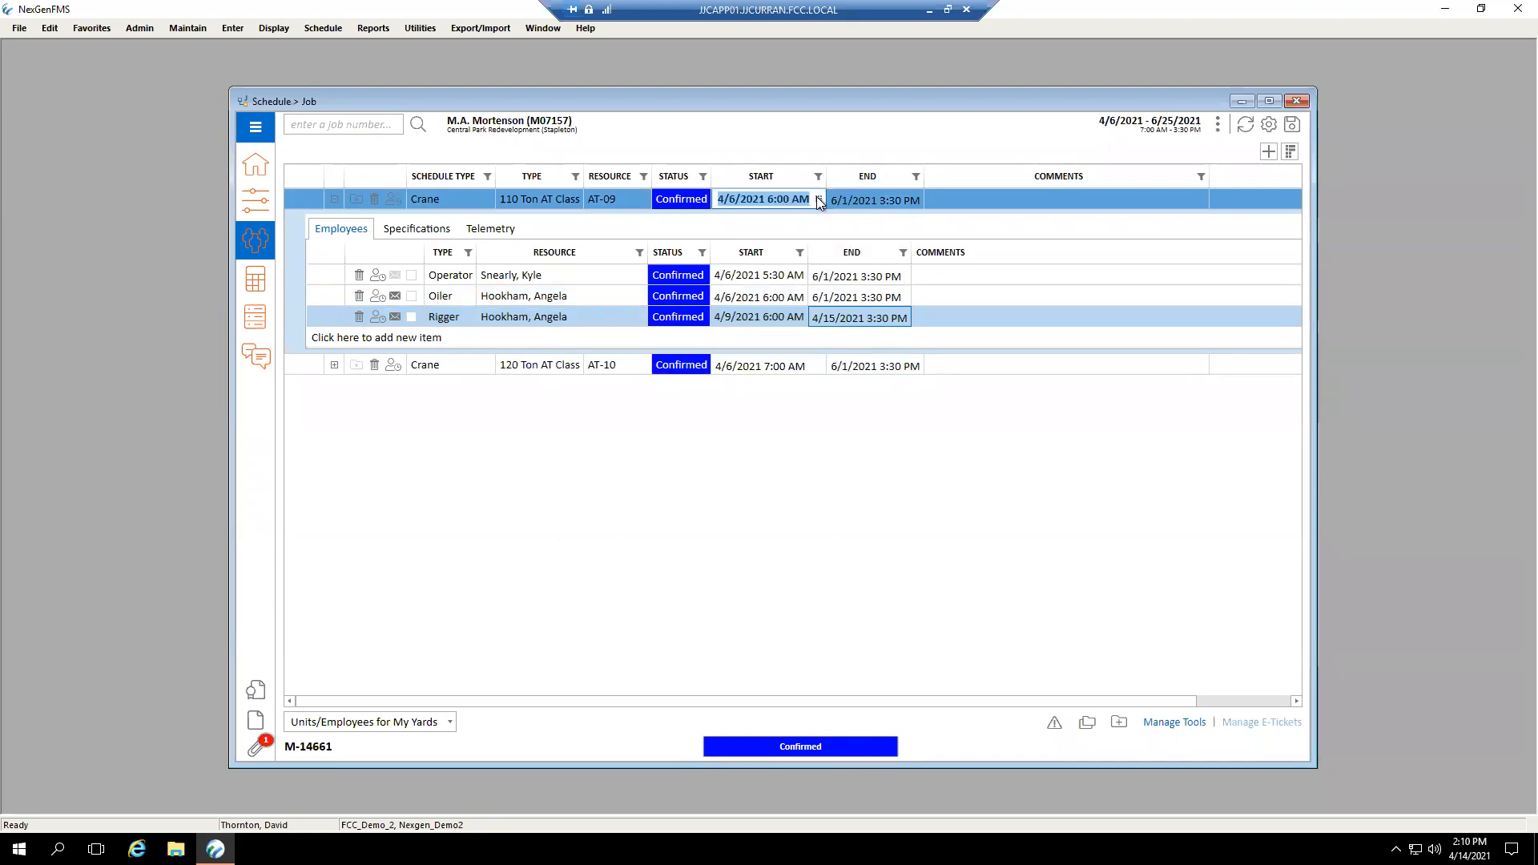
click(817, 198)
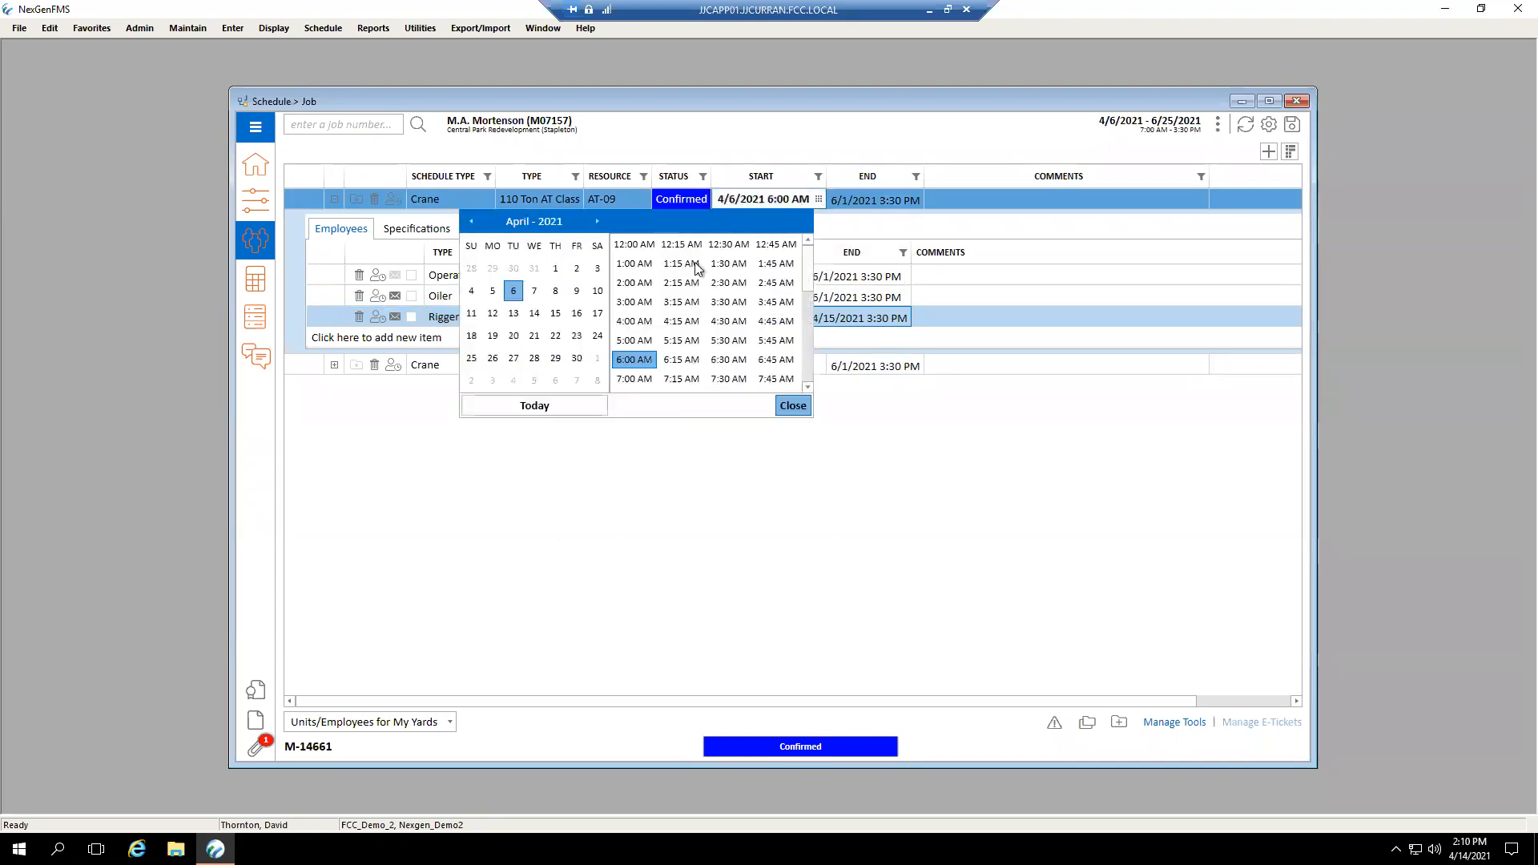
click(534, 293)
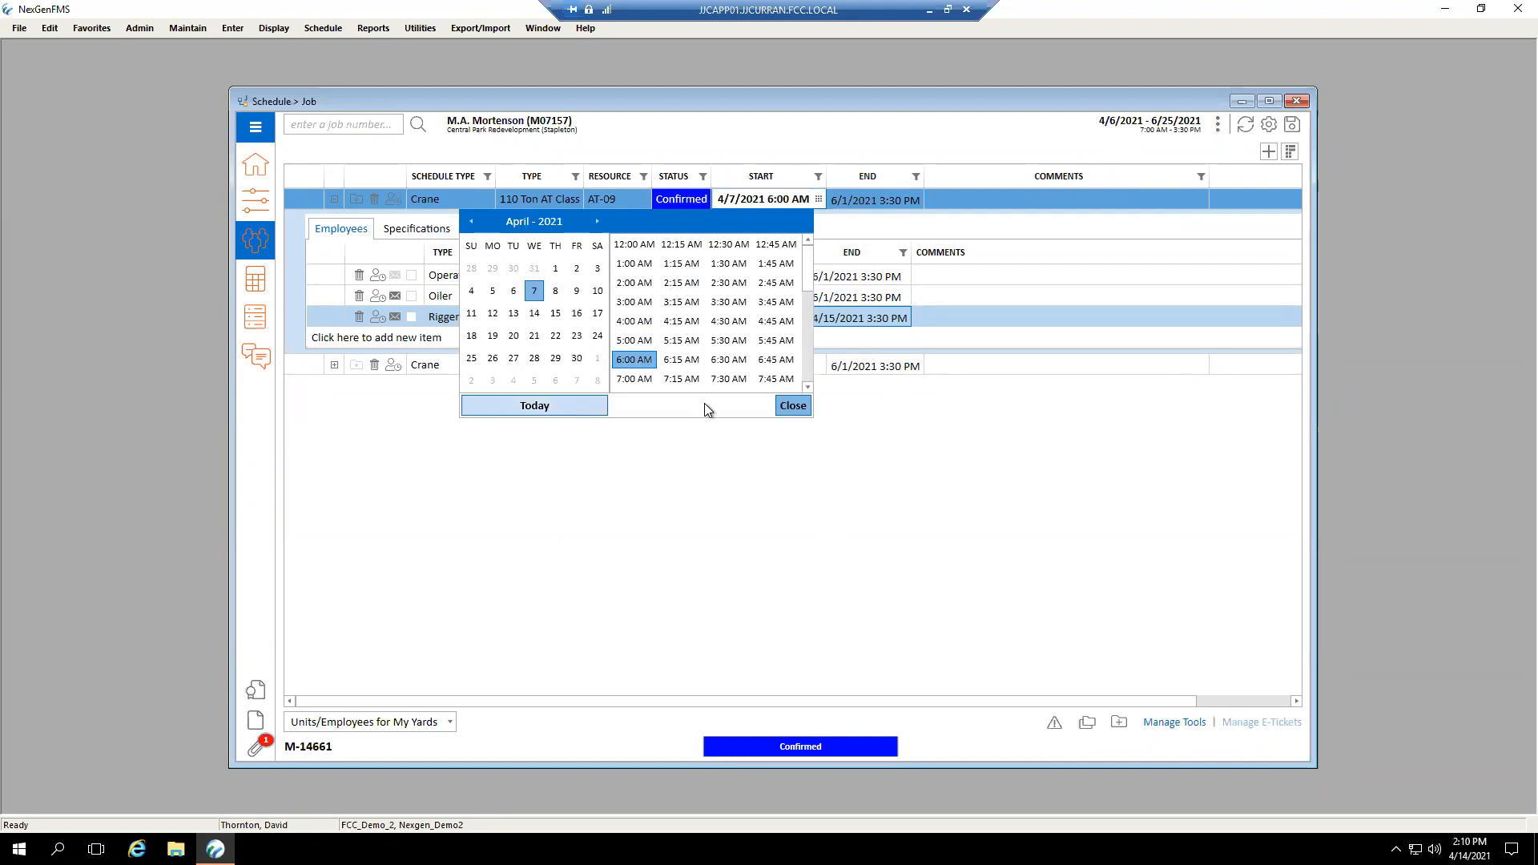
click(793, 406)
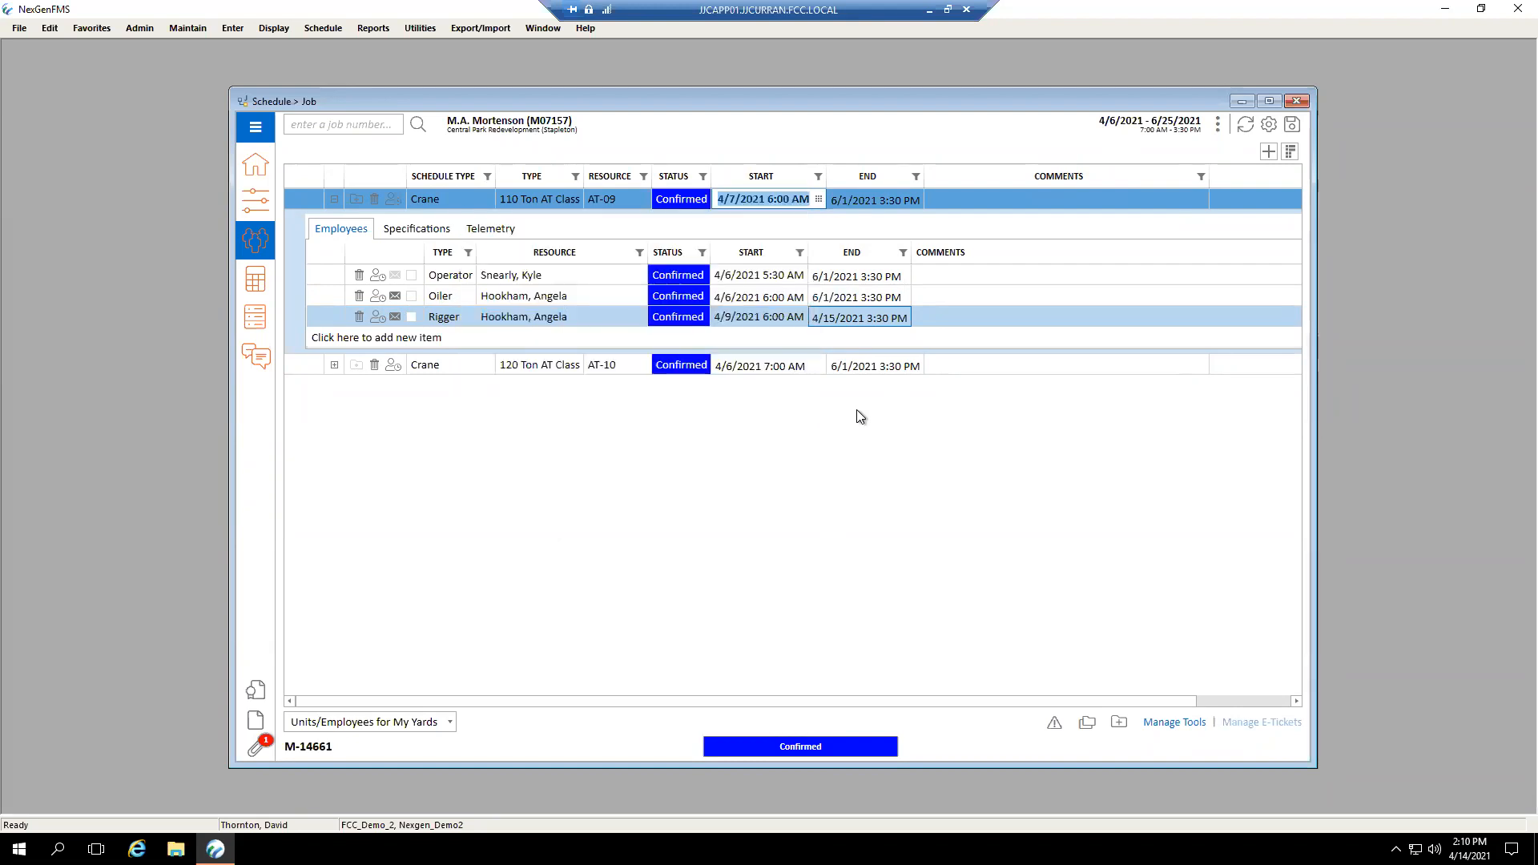
key(Tab)
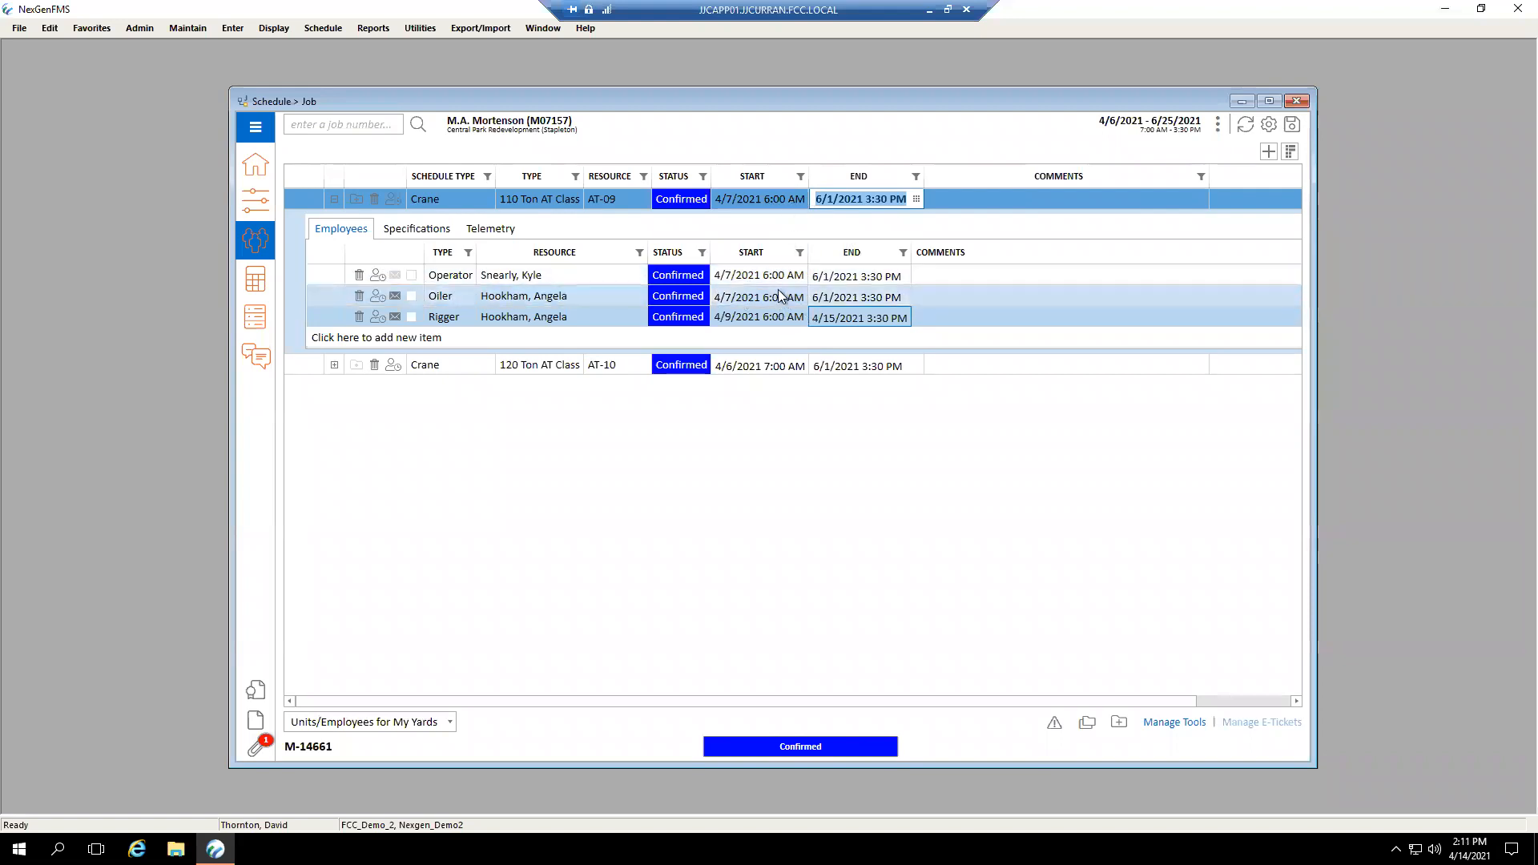
click(782, 224)
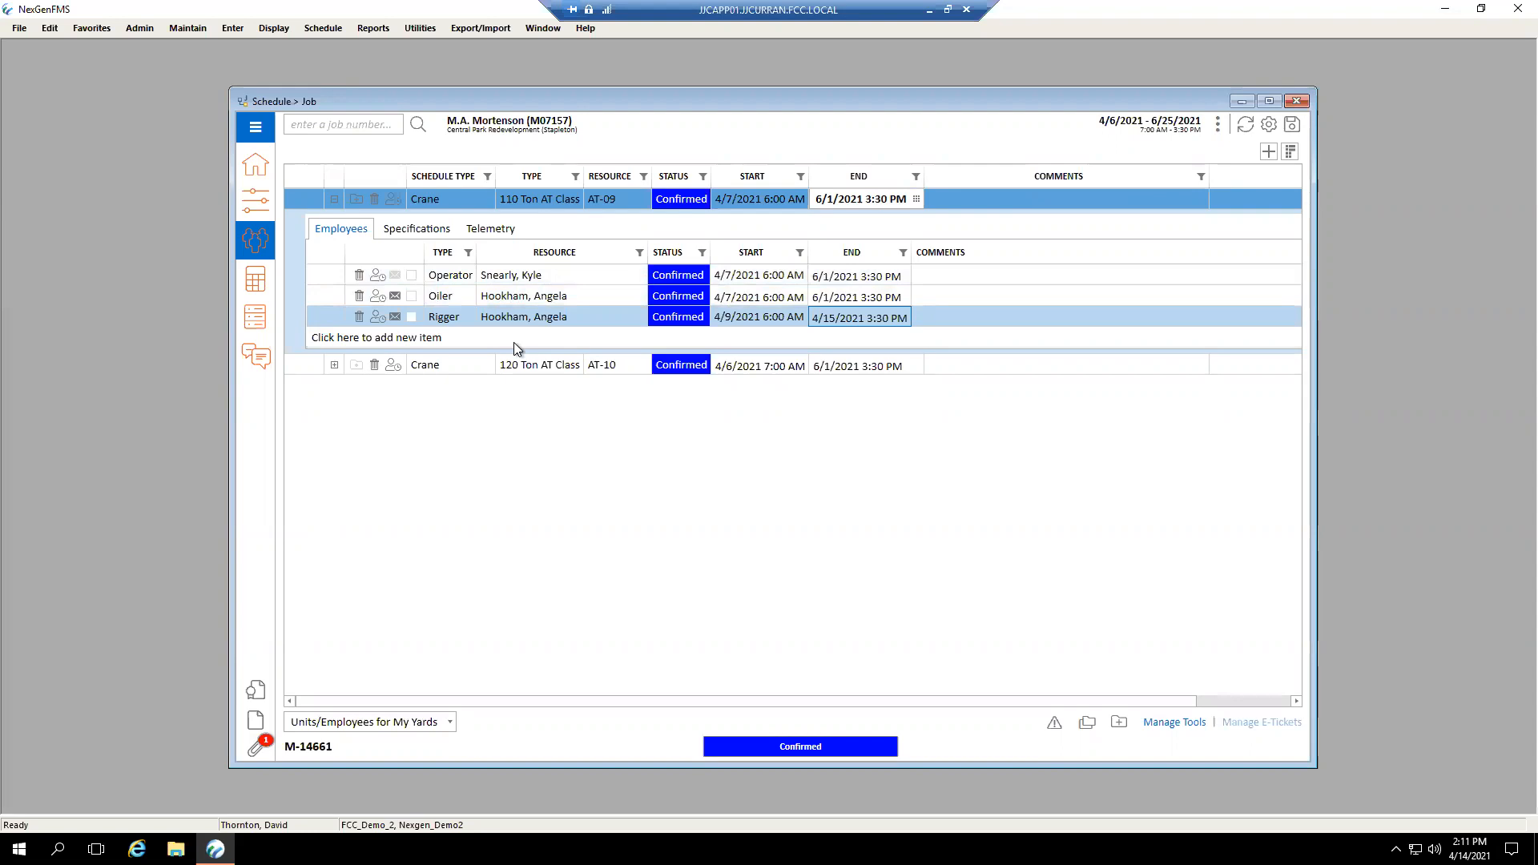
click(768, 479)
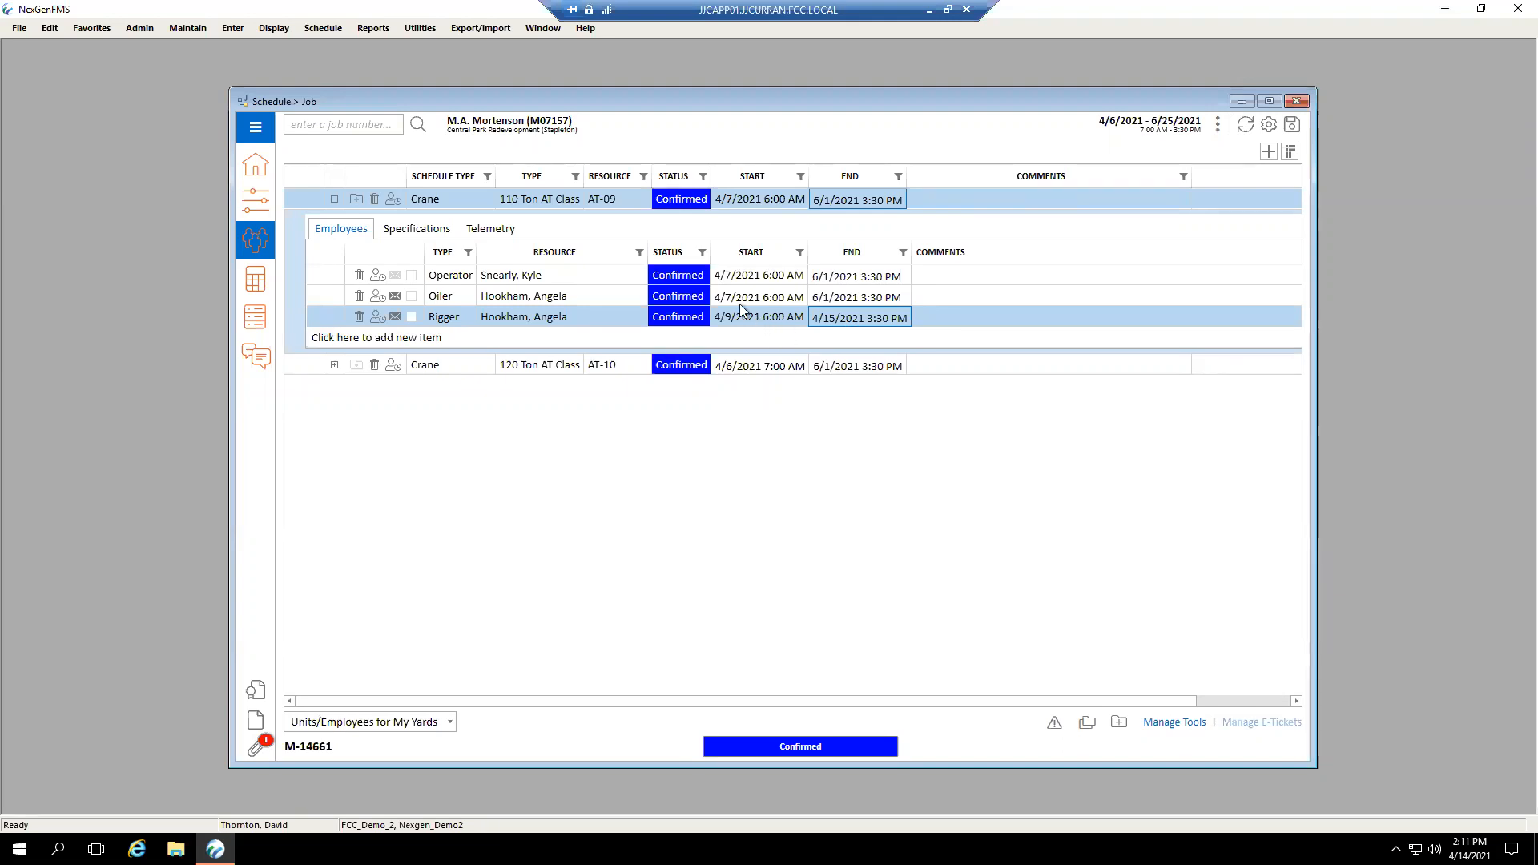
- Add a specification entry from 4/7/2021 to 4/14/2021 for the AT-09 crane and review the columns available for specifications
click(416, 229)
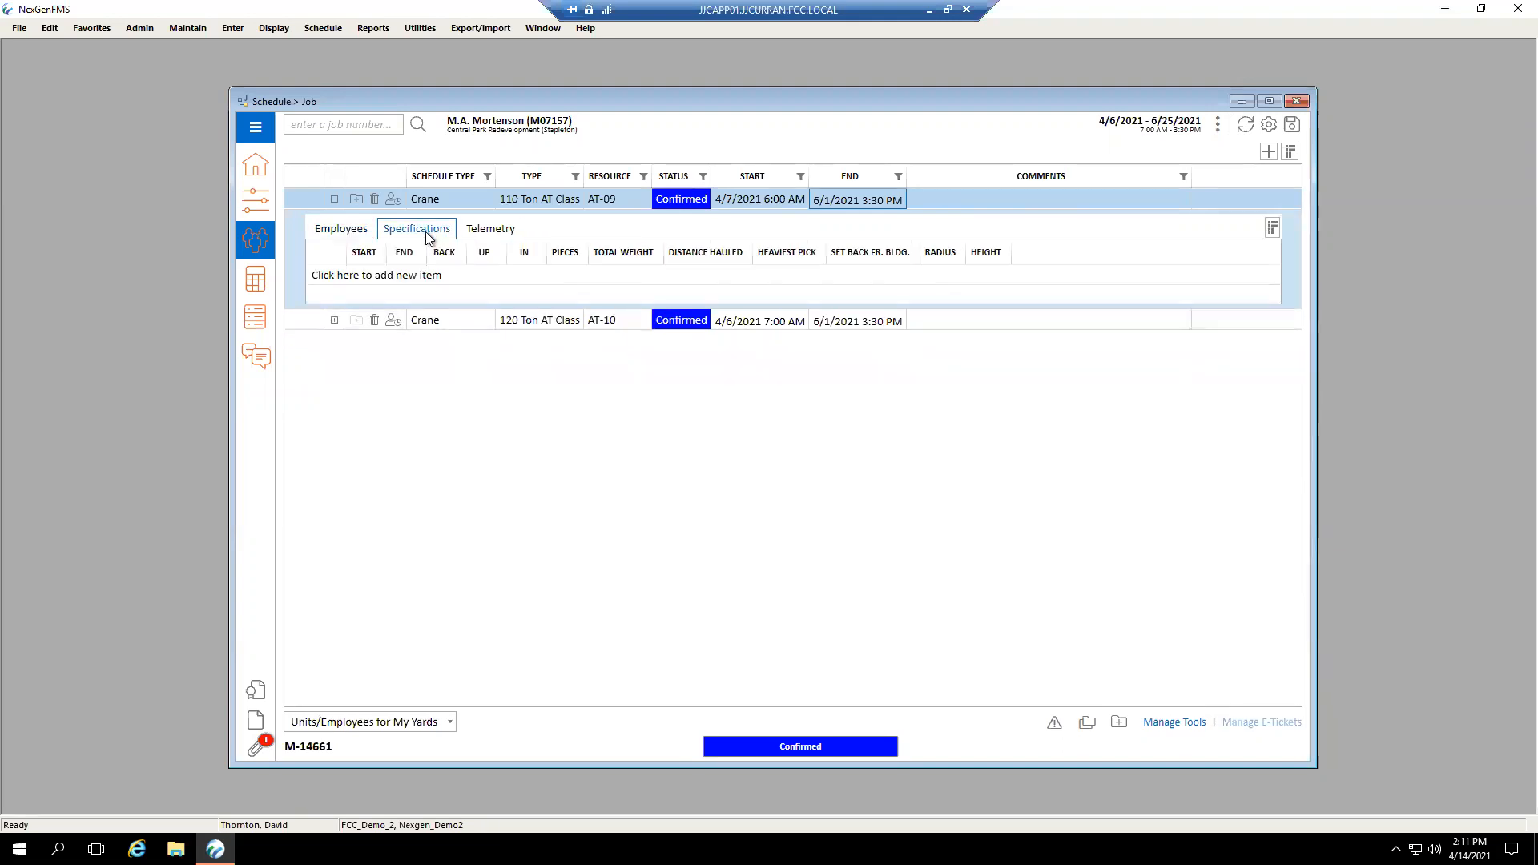
click(416, 277)
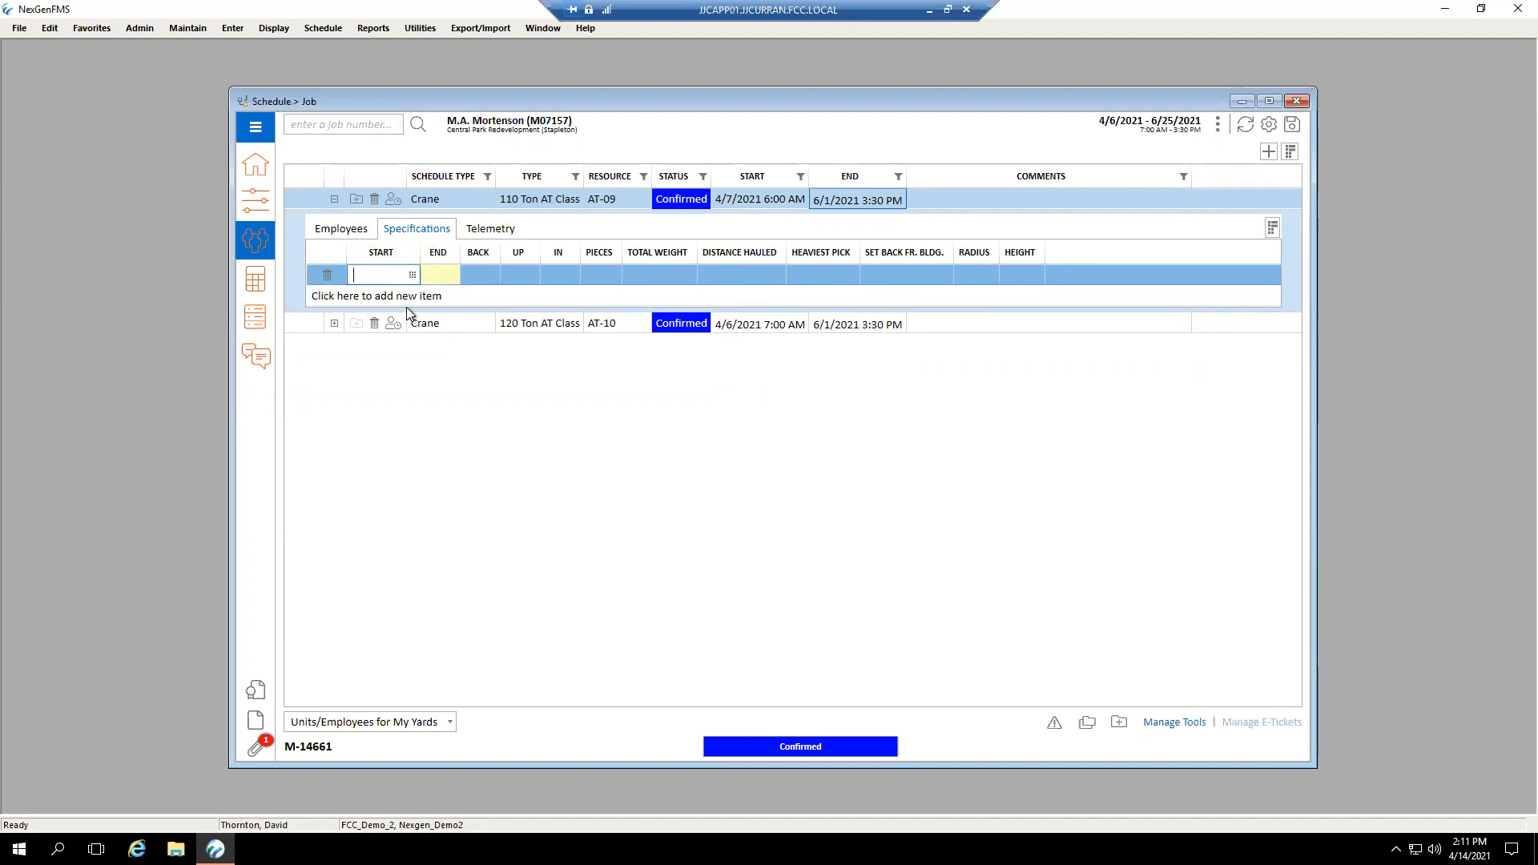
click(413, 274)
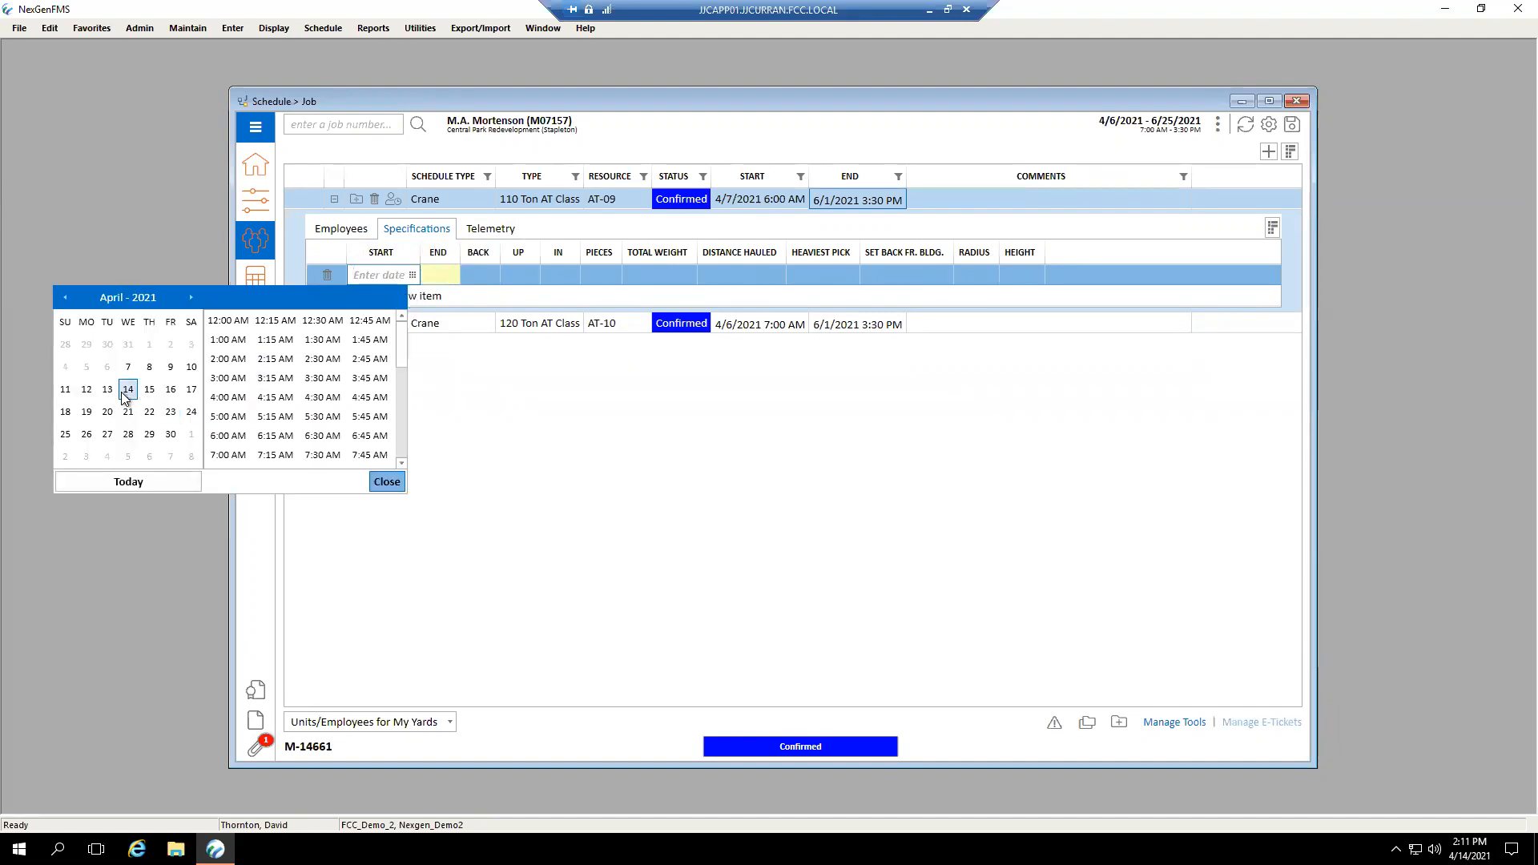
click(128, 366)
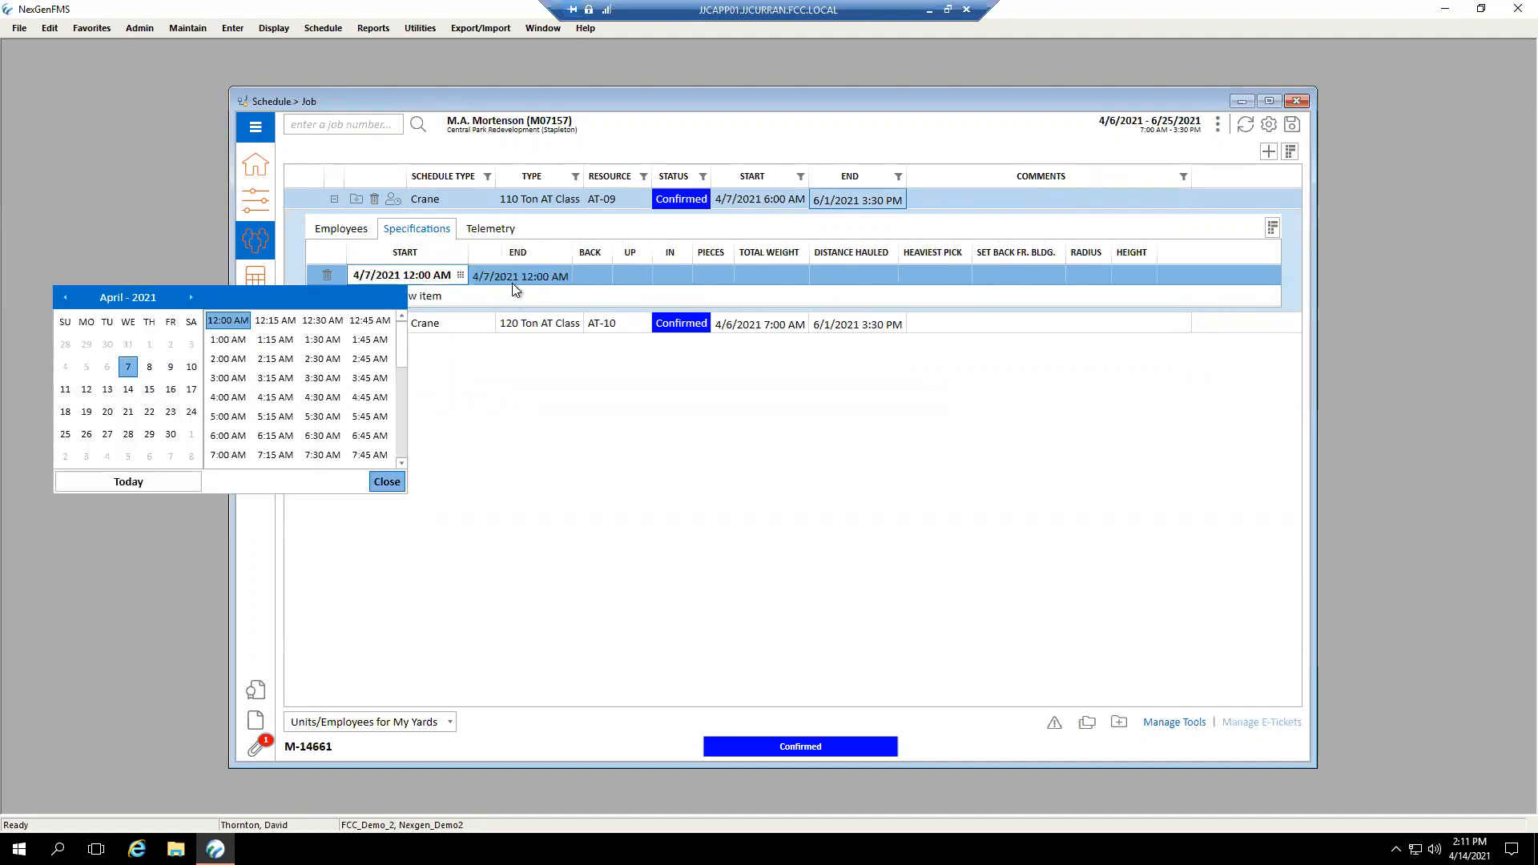
click(517, 277)
click(521, 277)
click(565, 275)
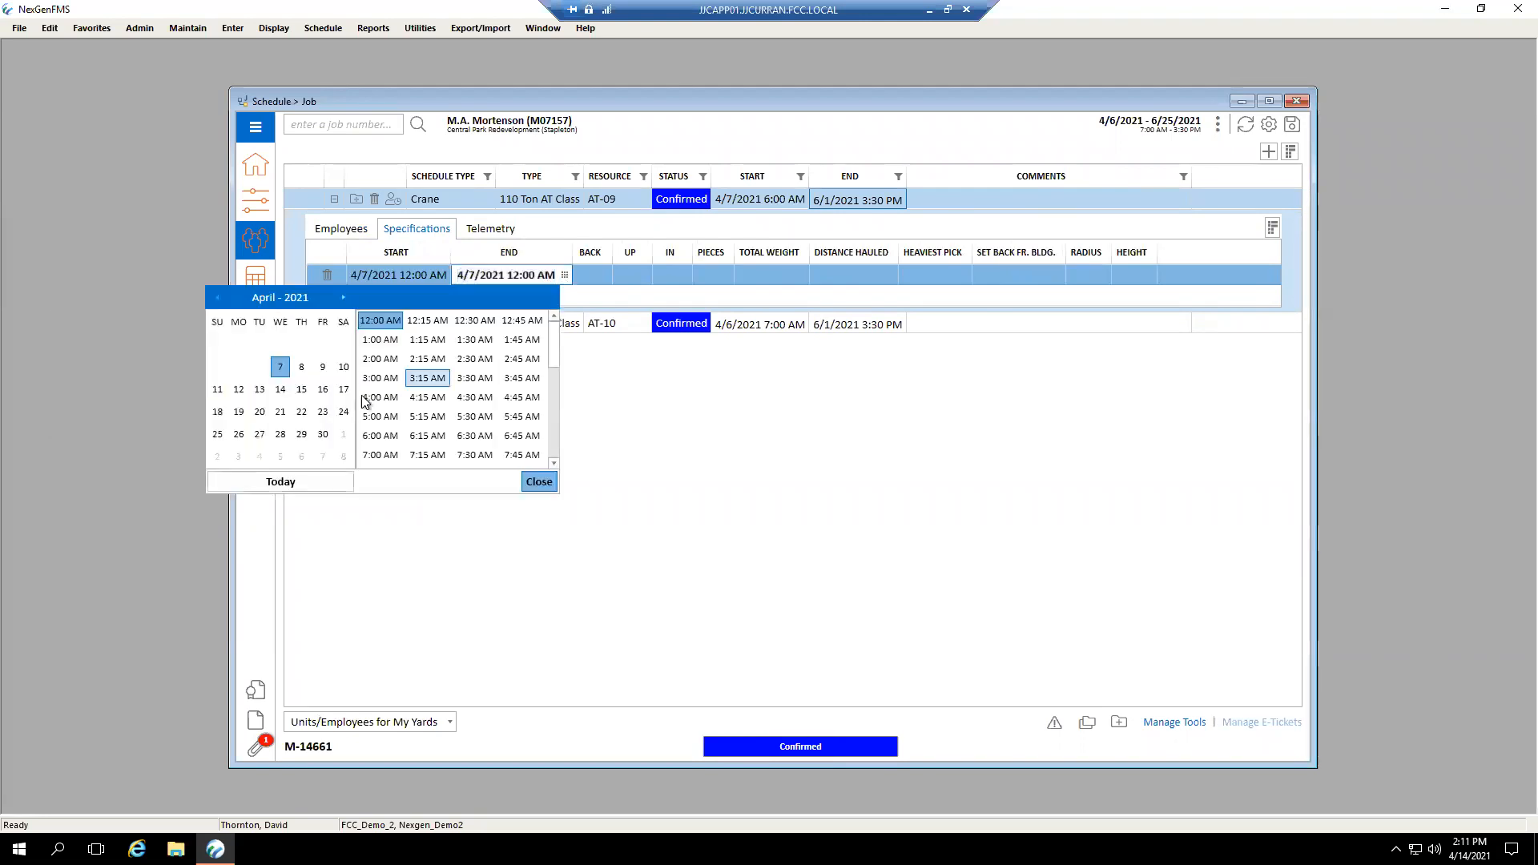
click(280, 388)
click(604, 280)
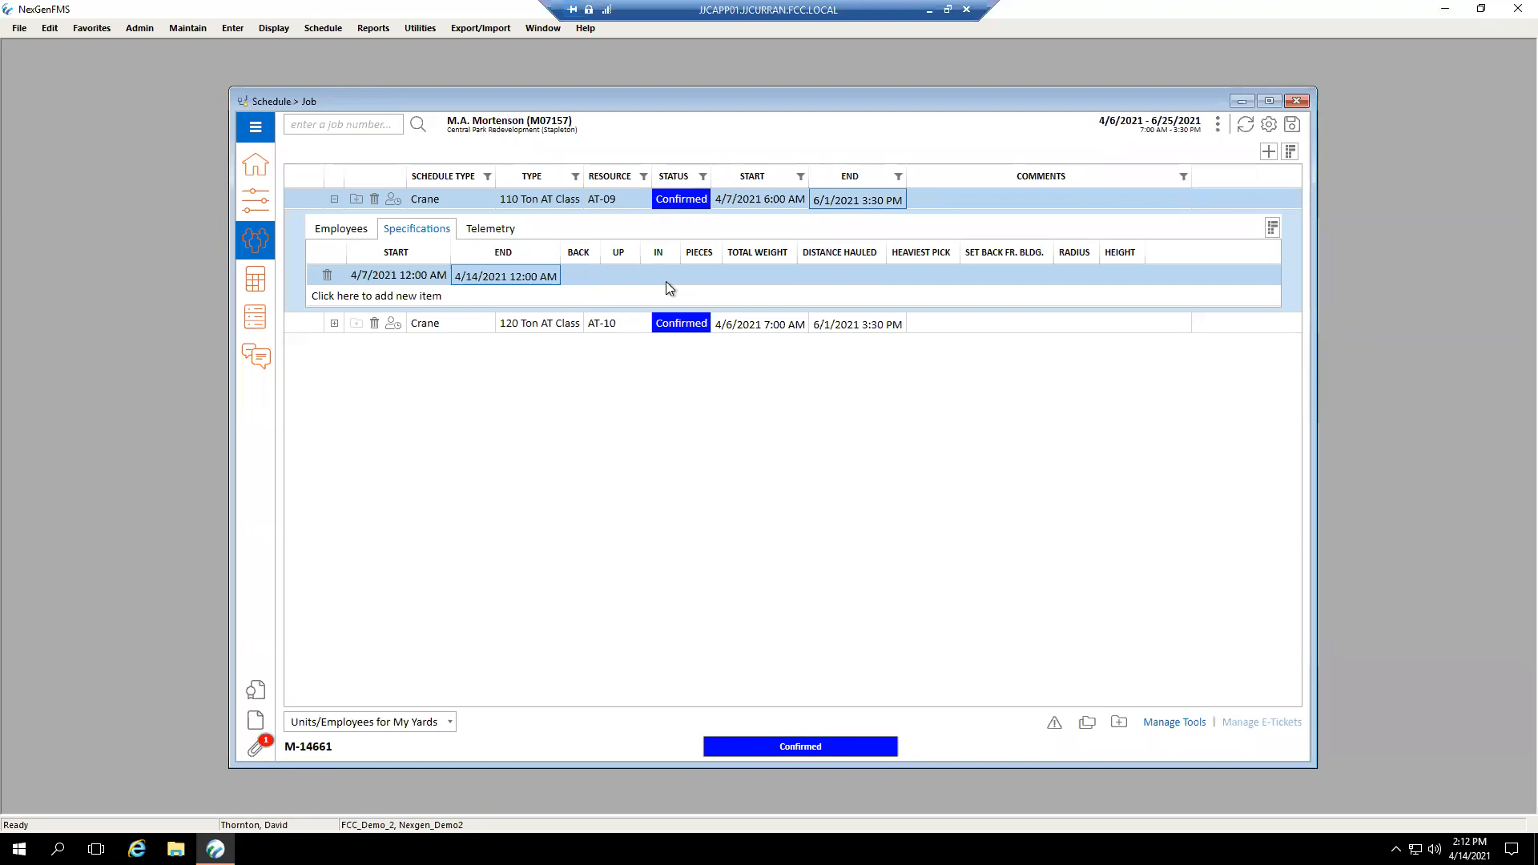
click(1273, 229)
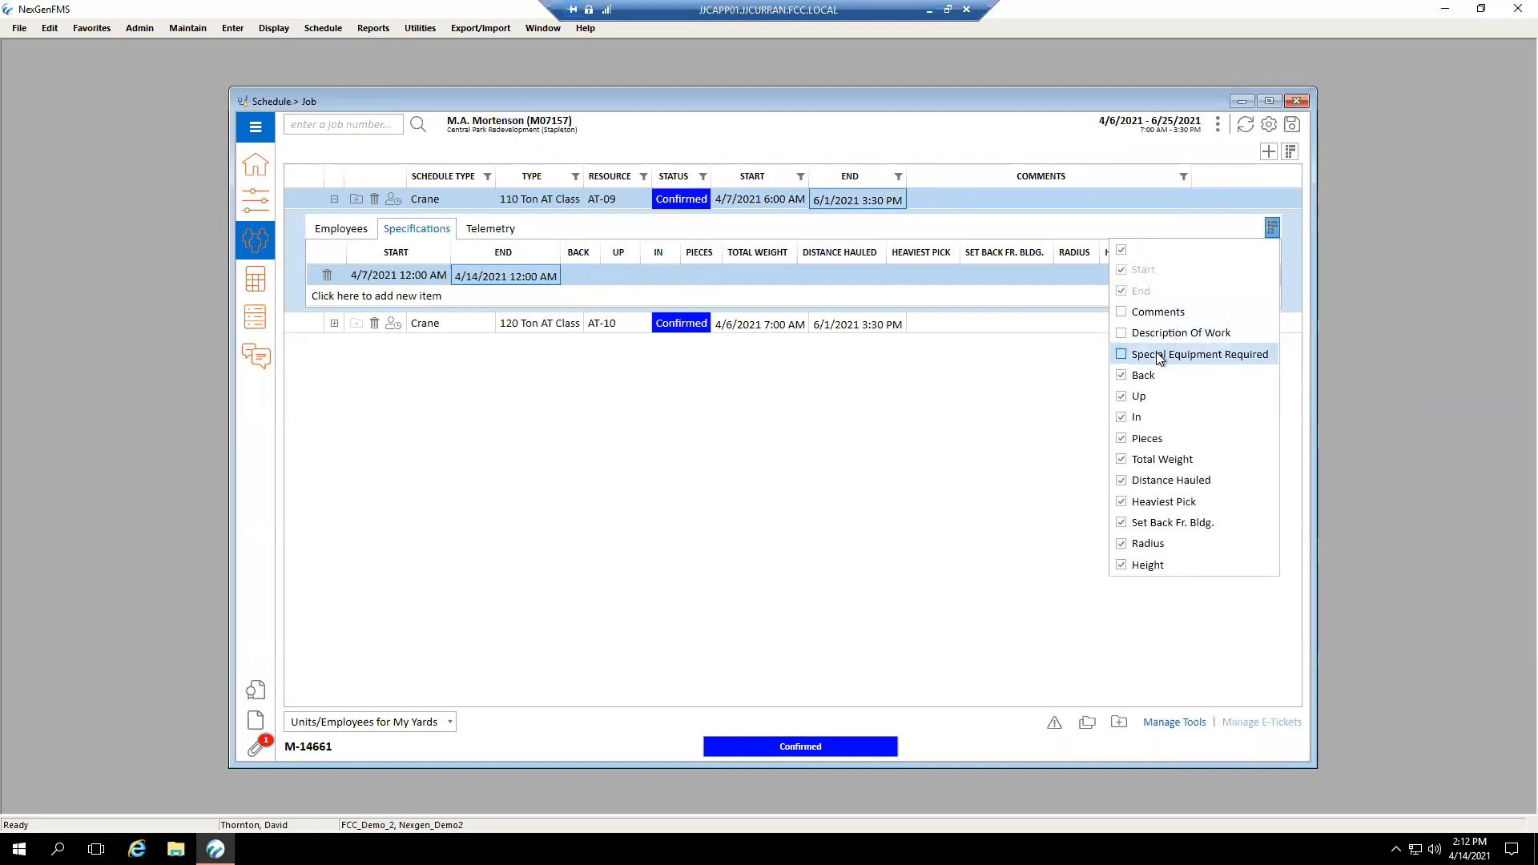
click(978, 373)
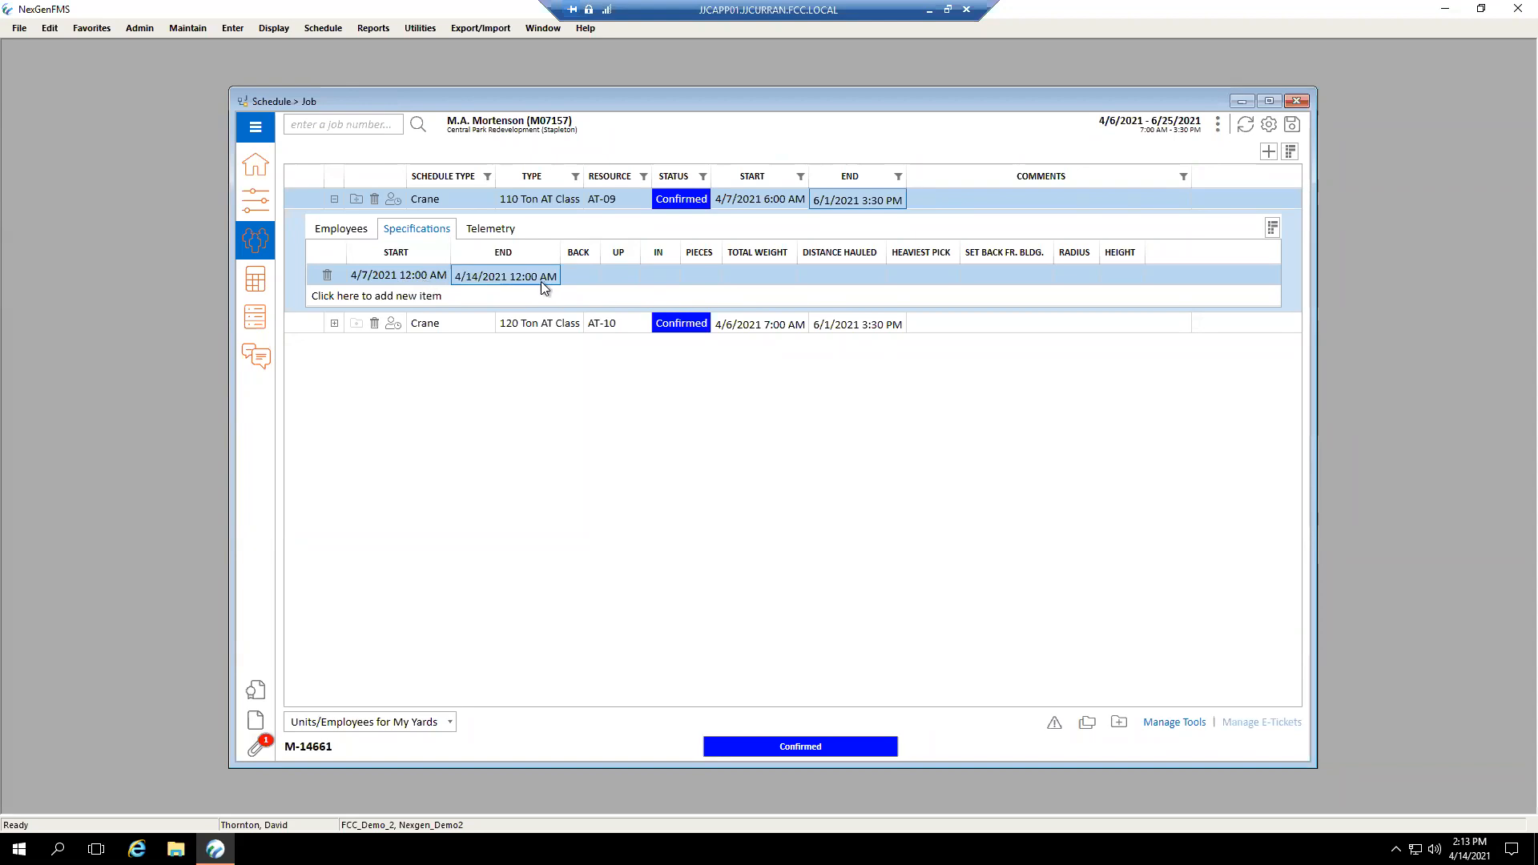
- Return to the AT-09 crane's employees and delete the Rigger entry
click(370, 234)
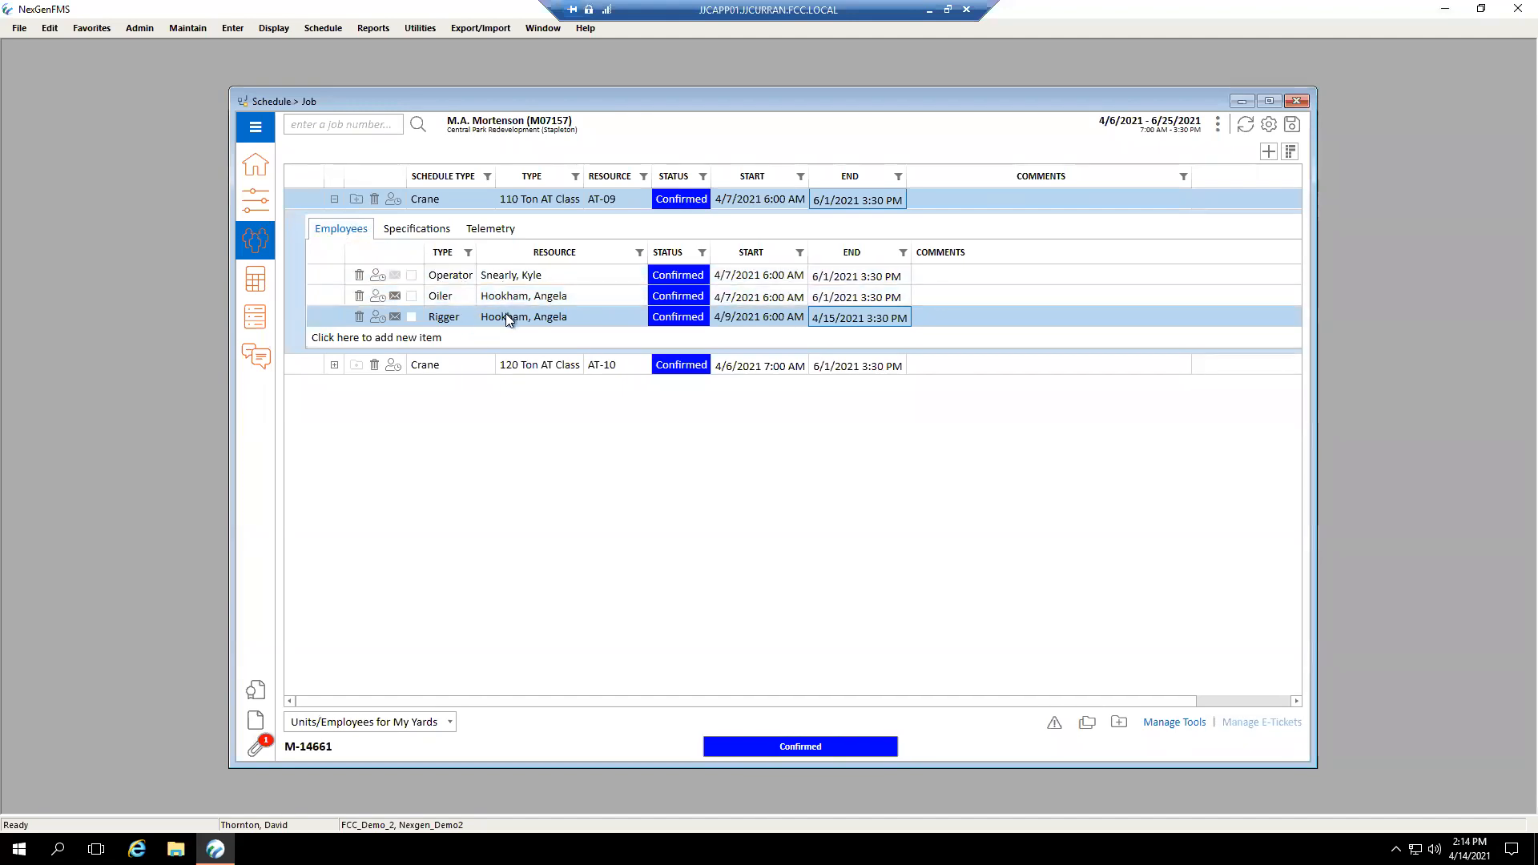
click(359, 317)
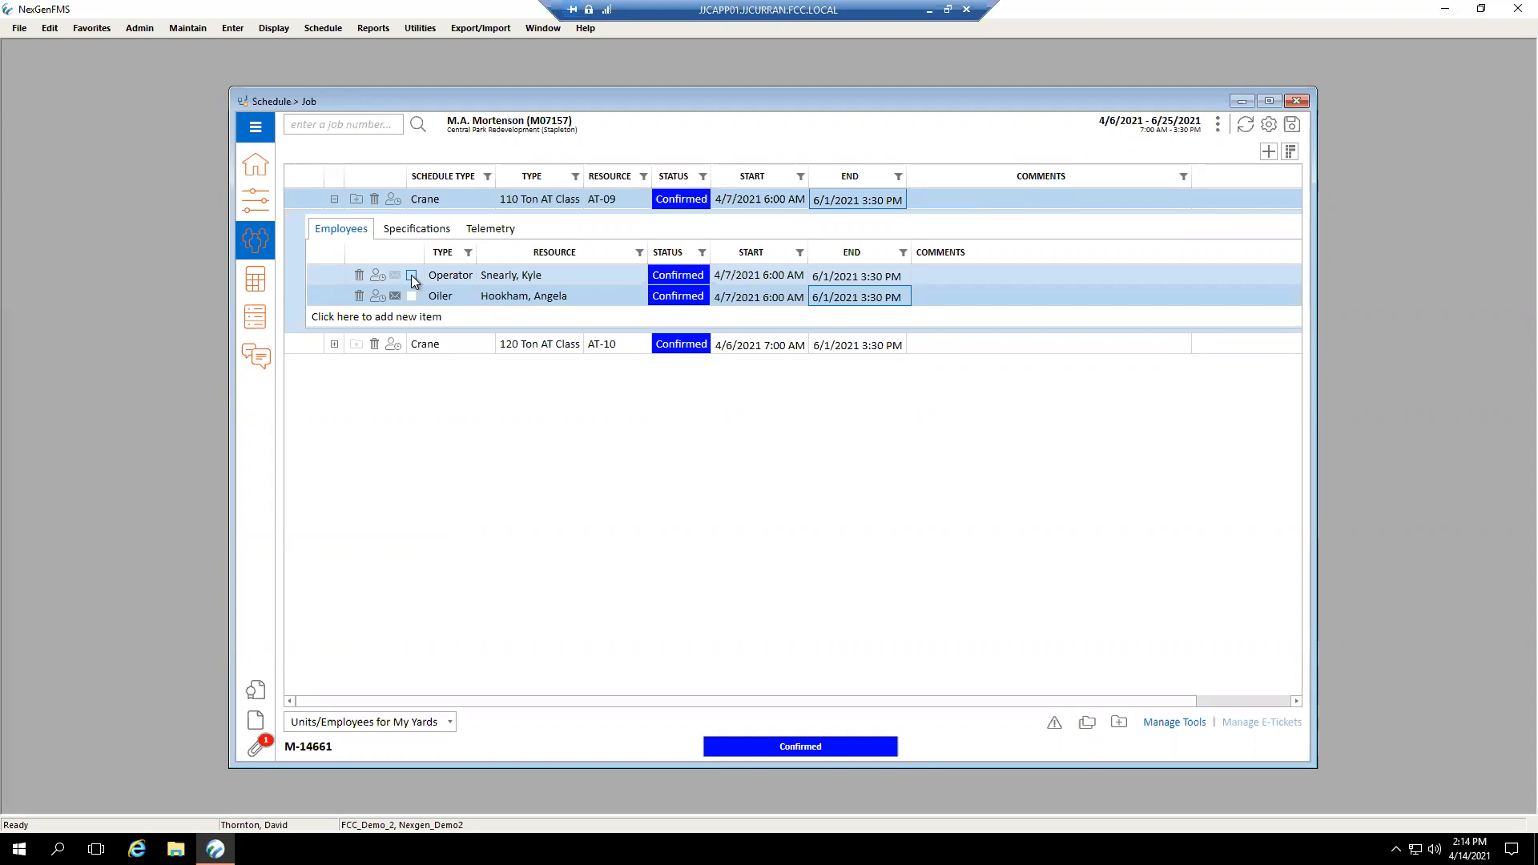
- Mark the operator, rather than the oiler, as the checked employee for the AT-09 crane
click(411, 274)
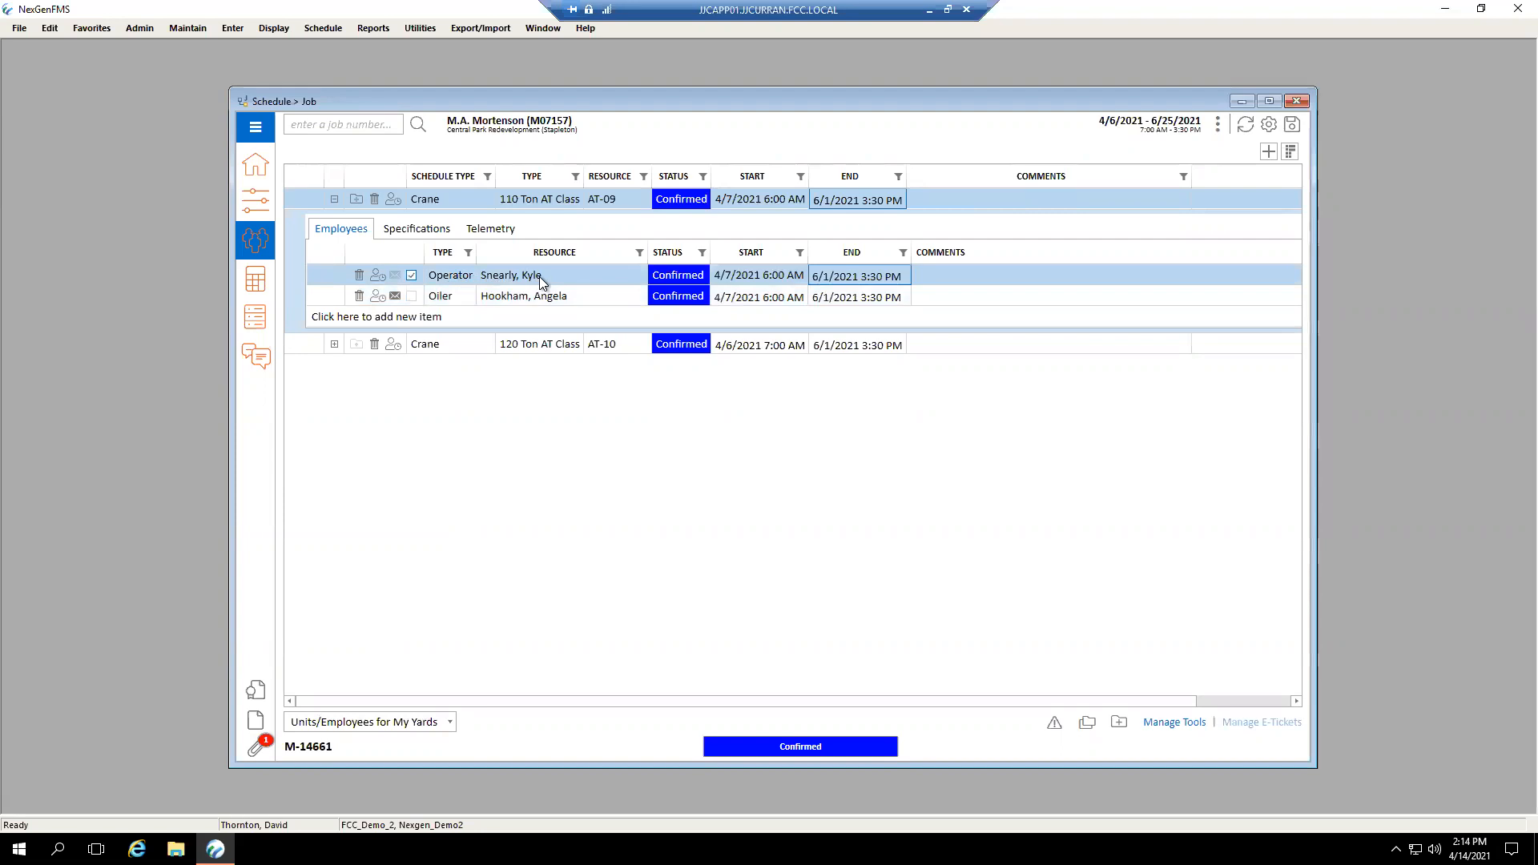
click(412, 296)
click(411, 275)
- Start generating a job ticket for the AT-09 crane, saving the schedule changes and acknowledging the resource conflicts
click(356, 199)
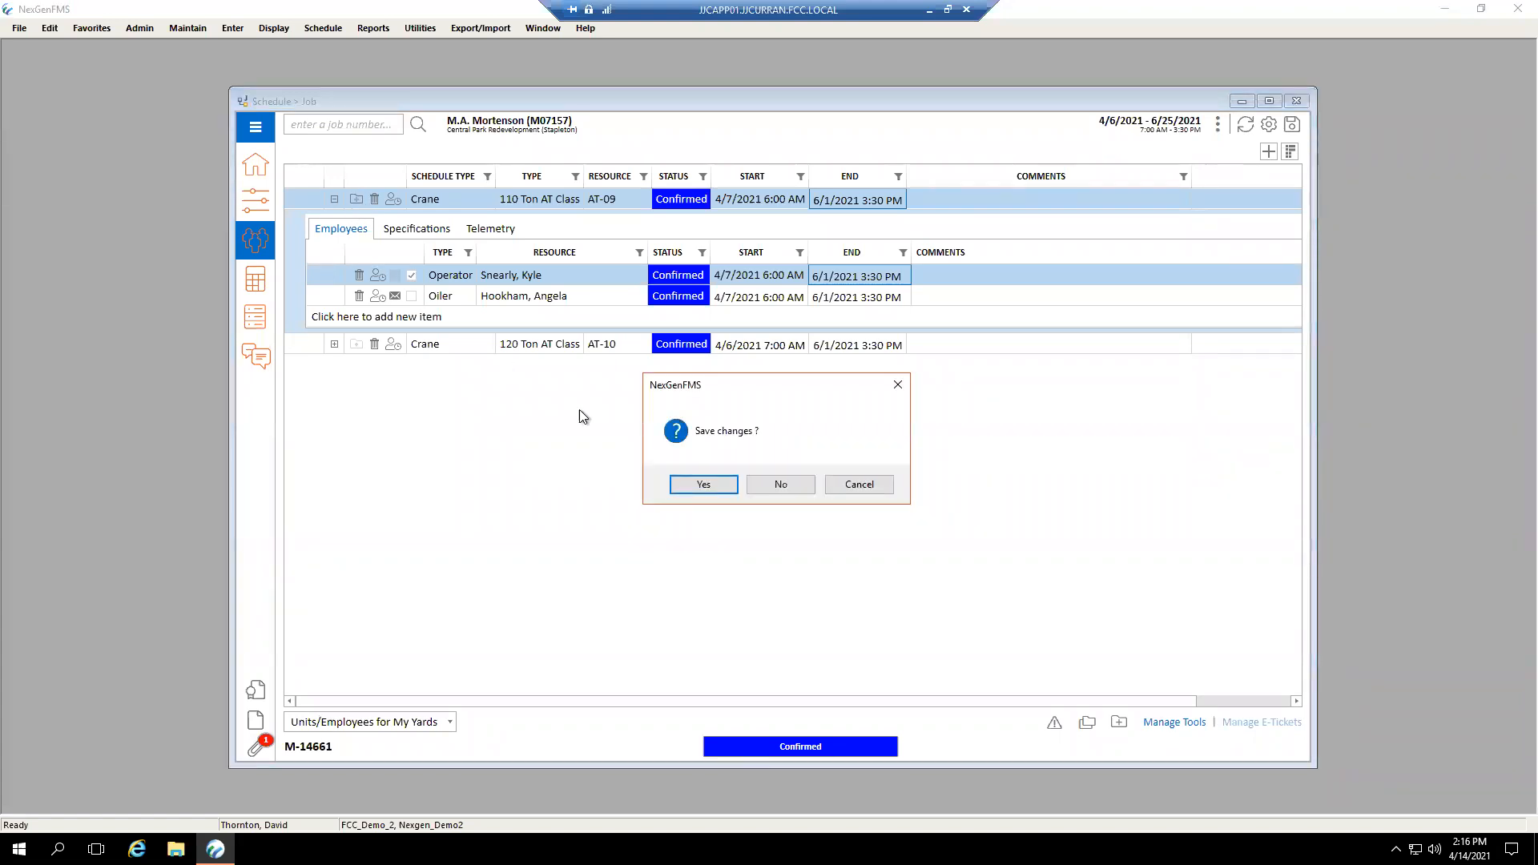
click(704, 485)
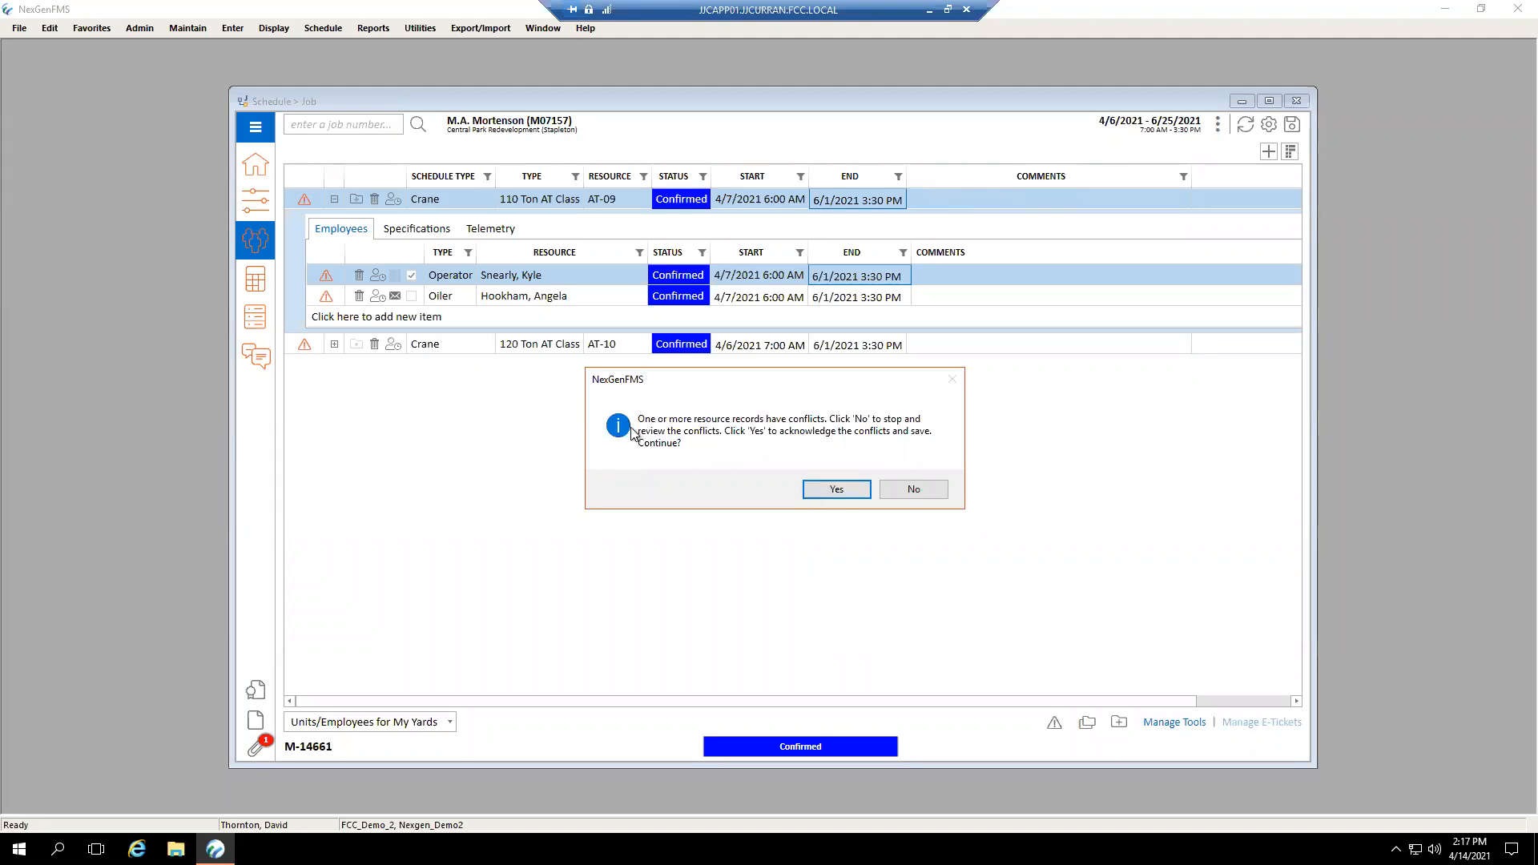
click(832, 489)
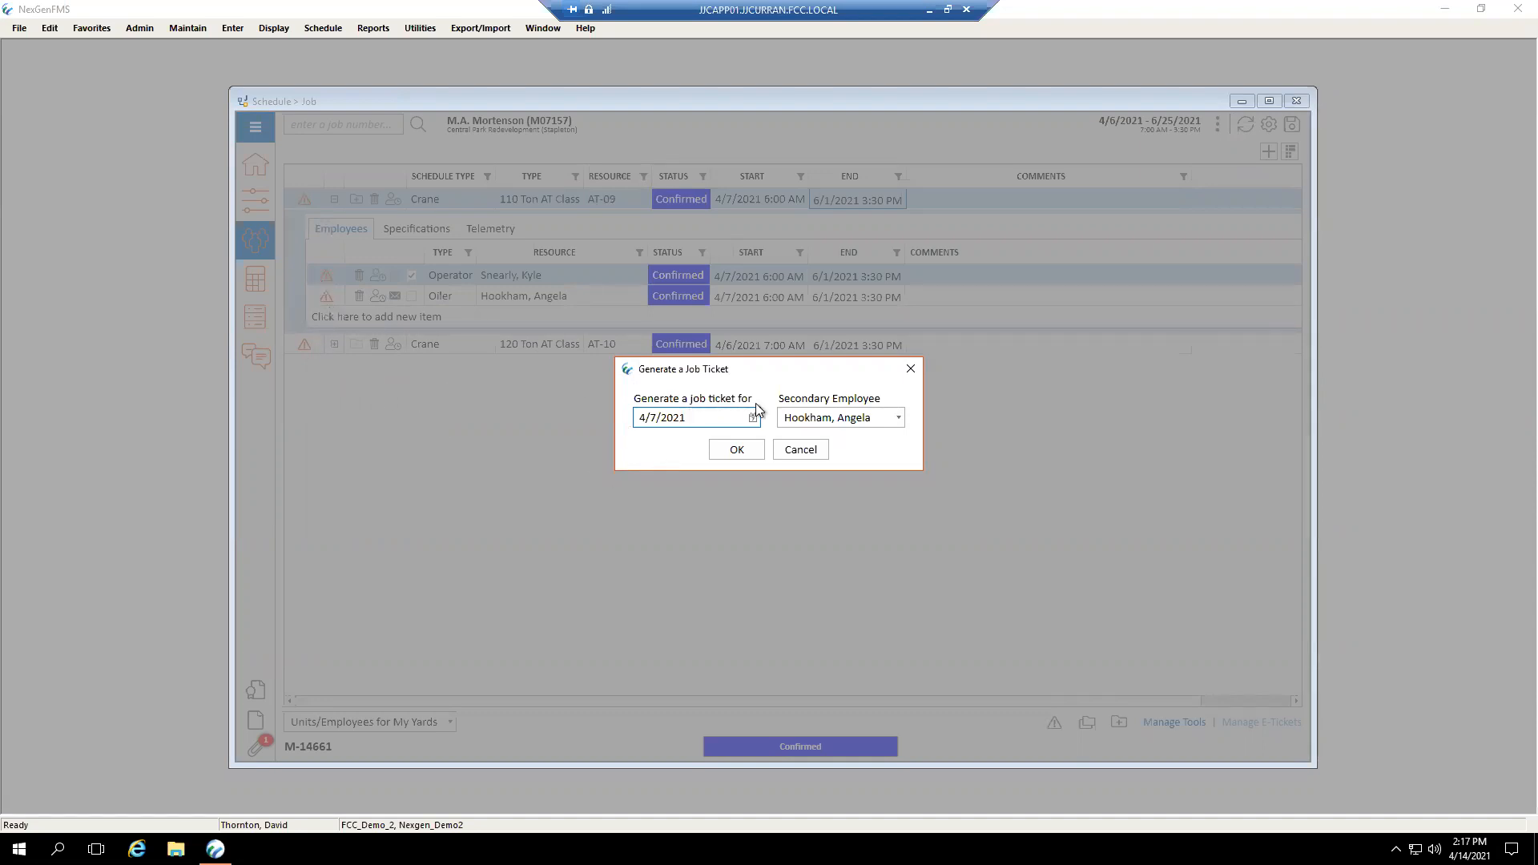
drag(762, 372, 767, 387)
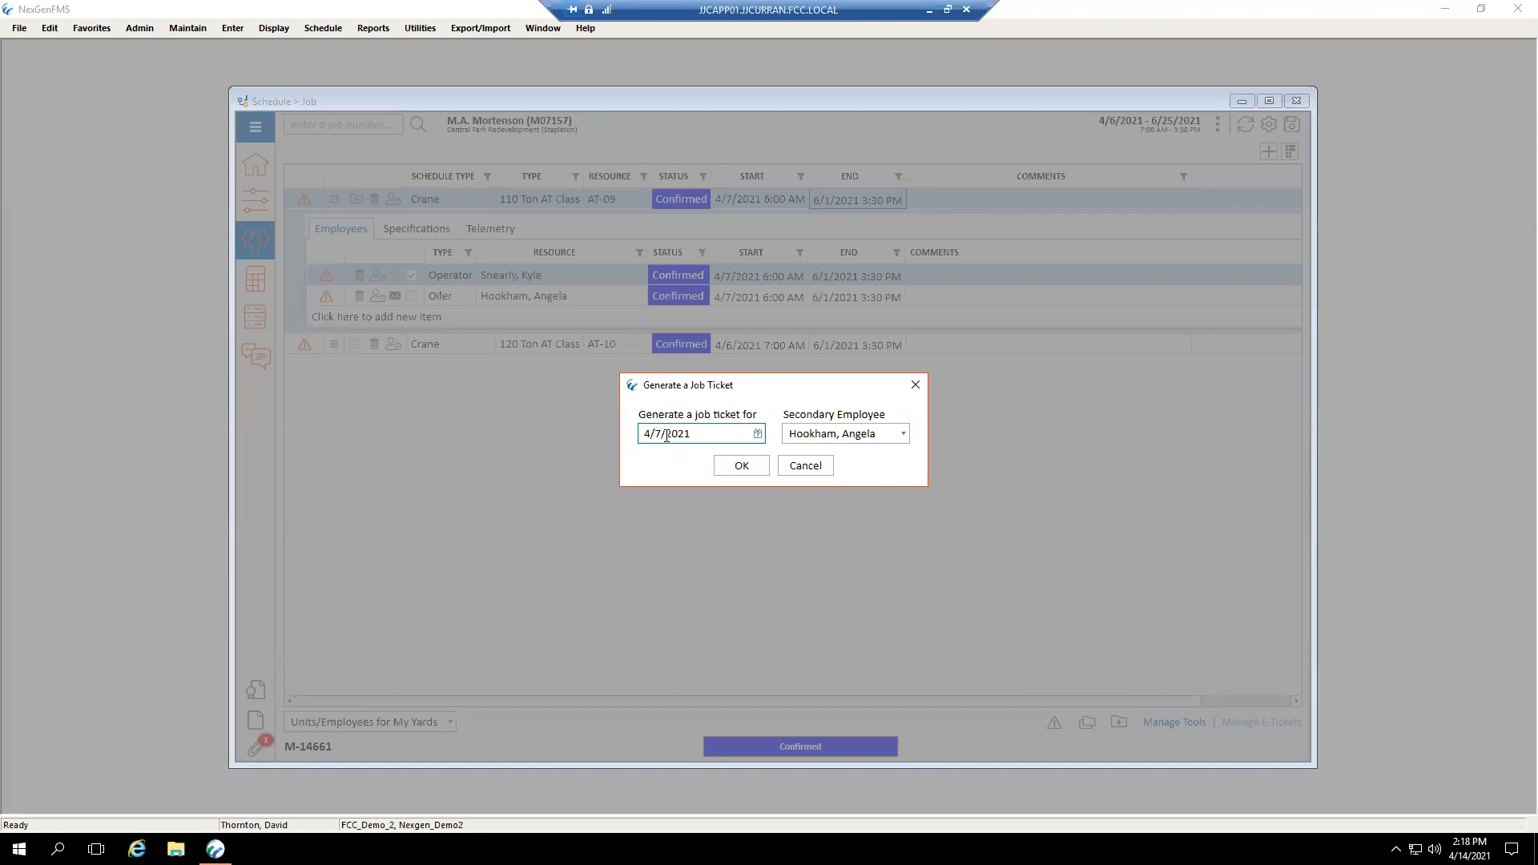
- Examine the selectable job ticket dates from April to June 2021, leaving the ticket date at 4/7/2021
click(758, 434)
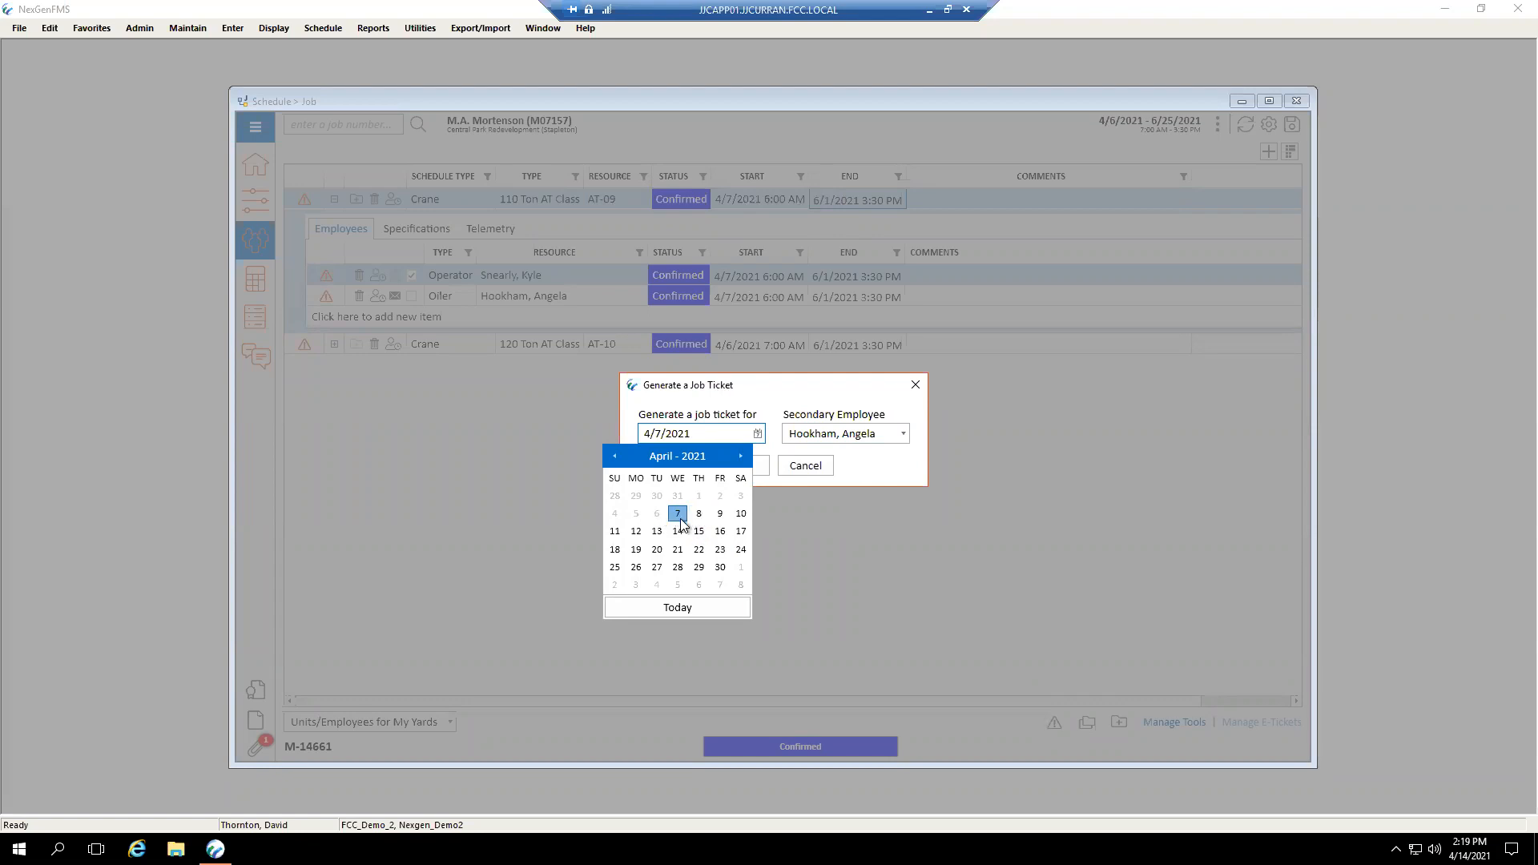
click(741, 457)
click(741, 457)
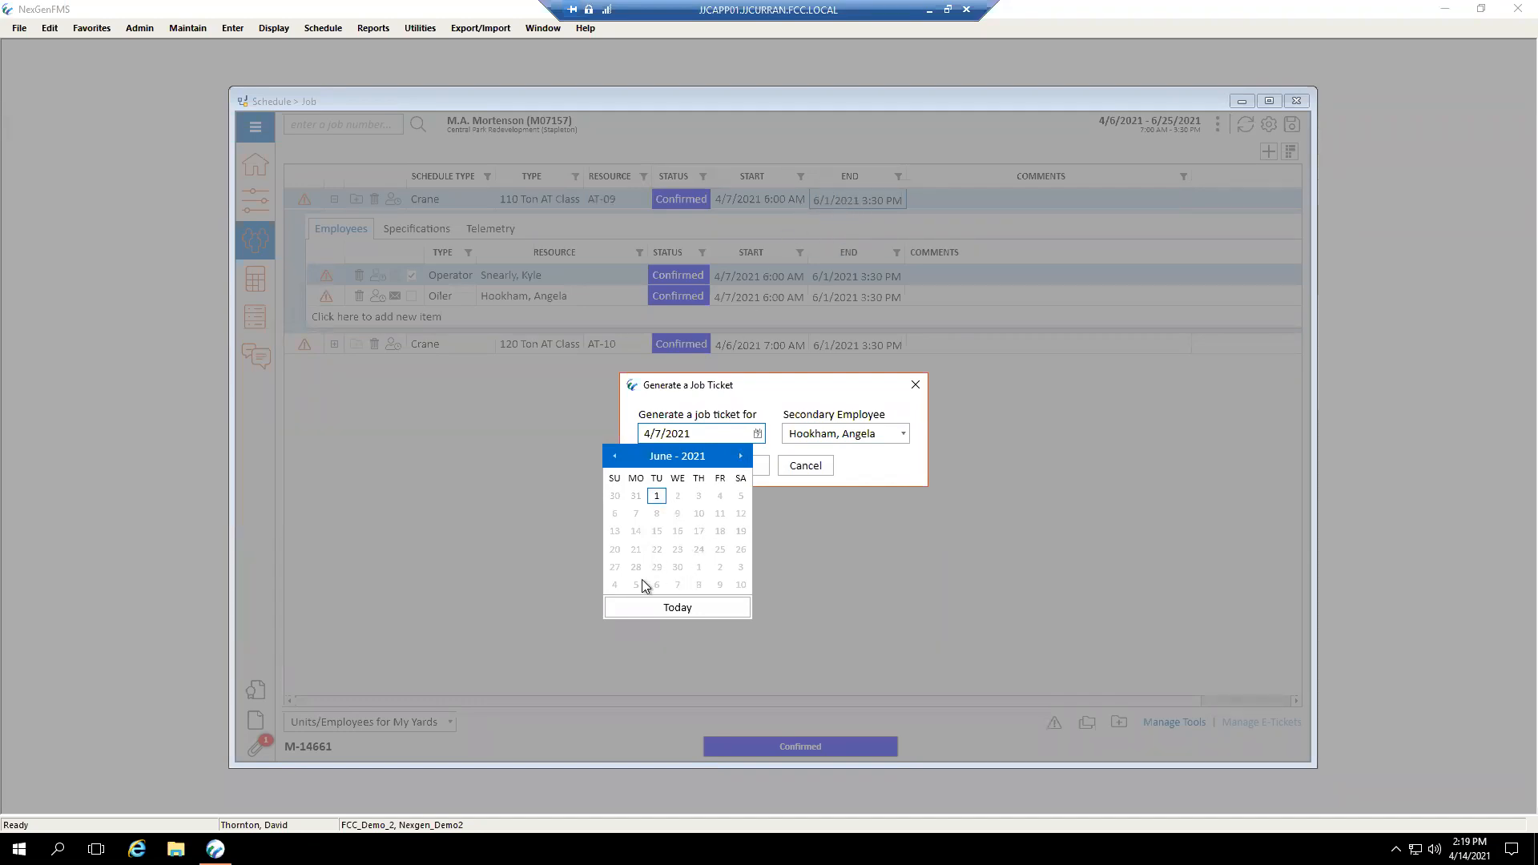
click(614, 456)
click(614, 456)
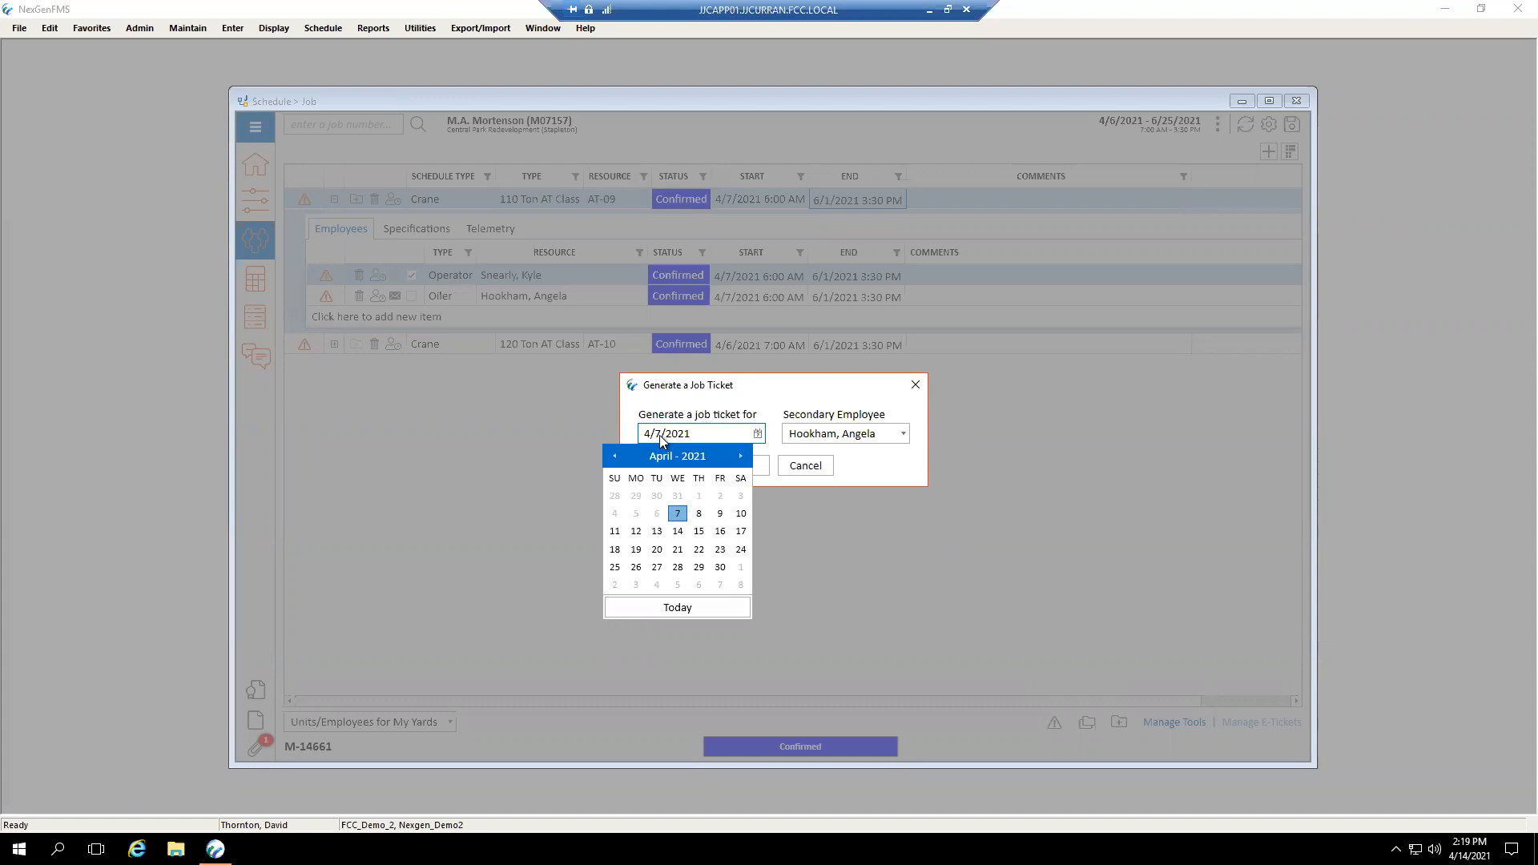
click(703, 410)
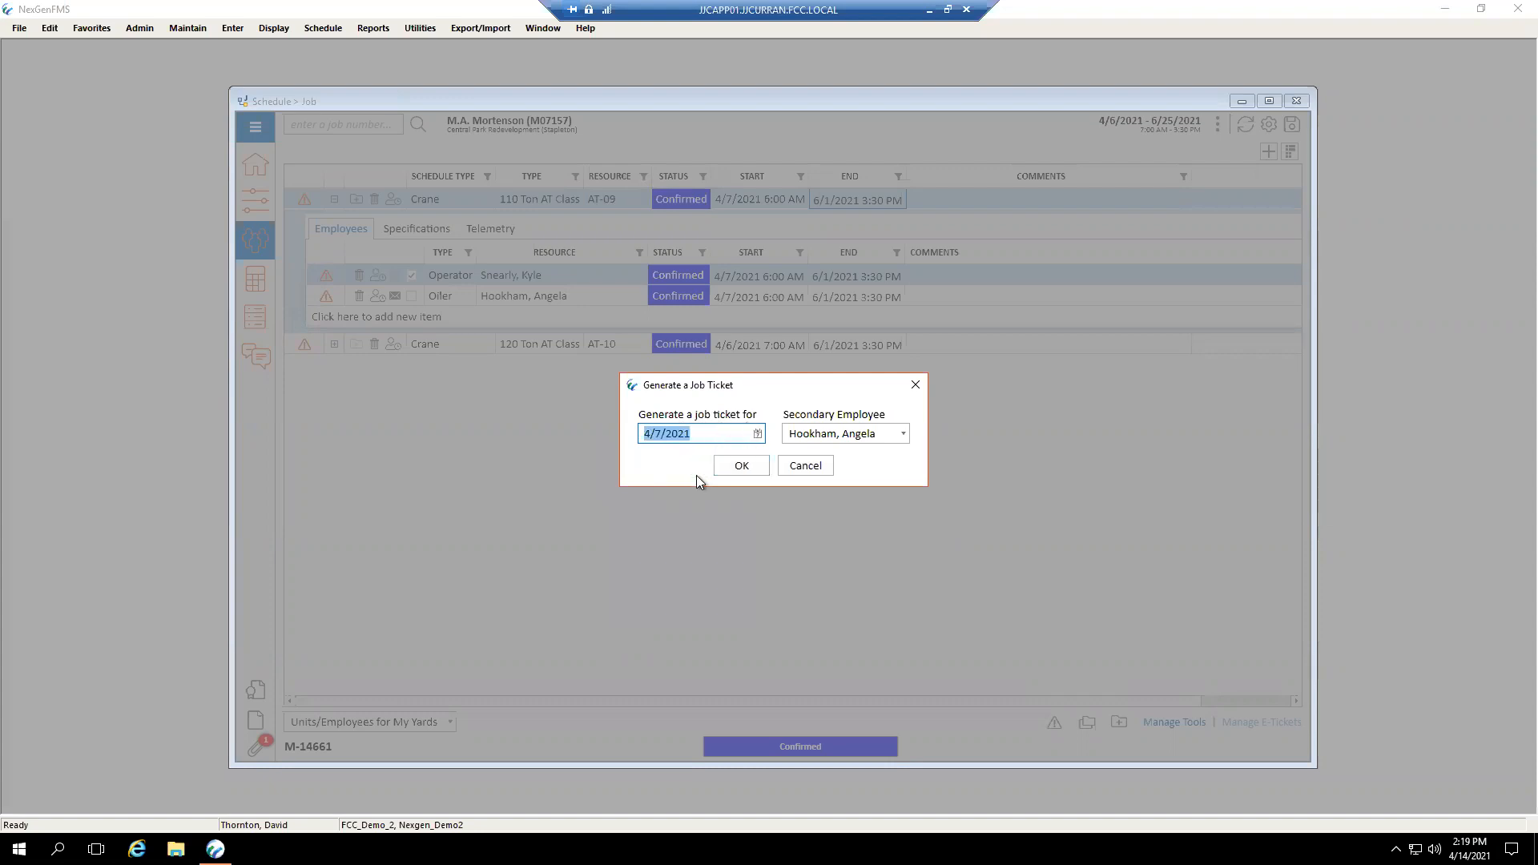
- Generate the AT-09 crane's job ticket for 4/7/2021 with the oiler as secondary employee
click(747, 463)
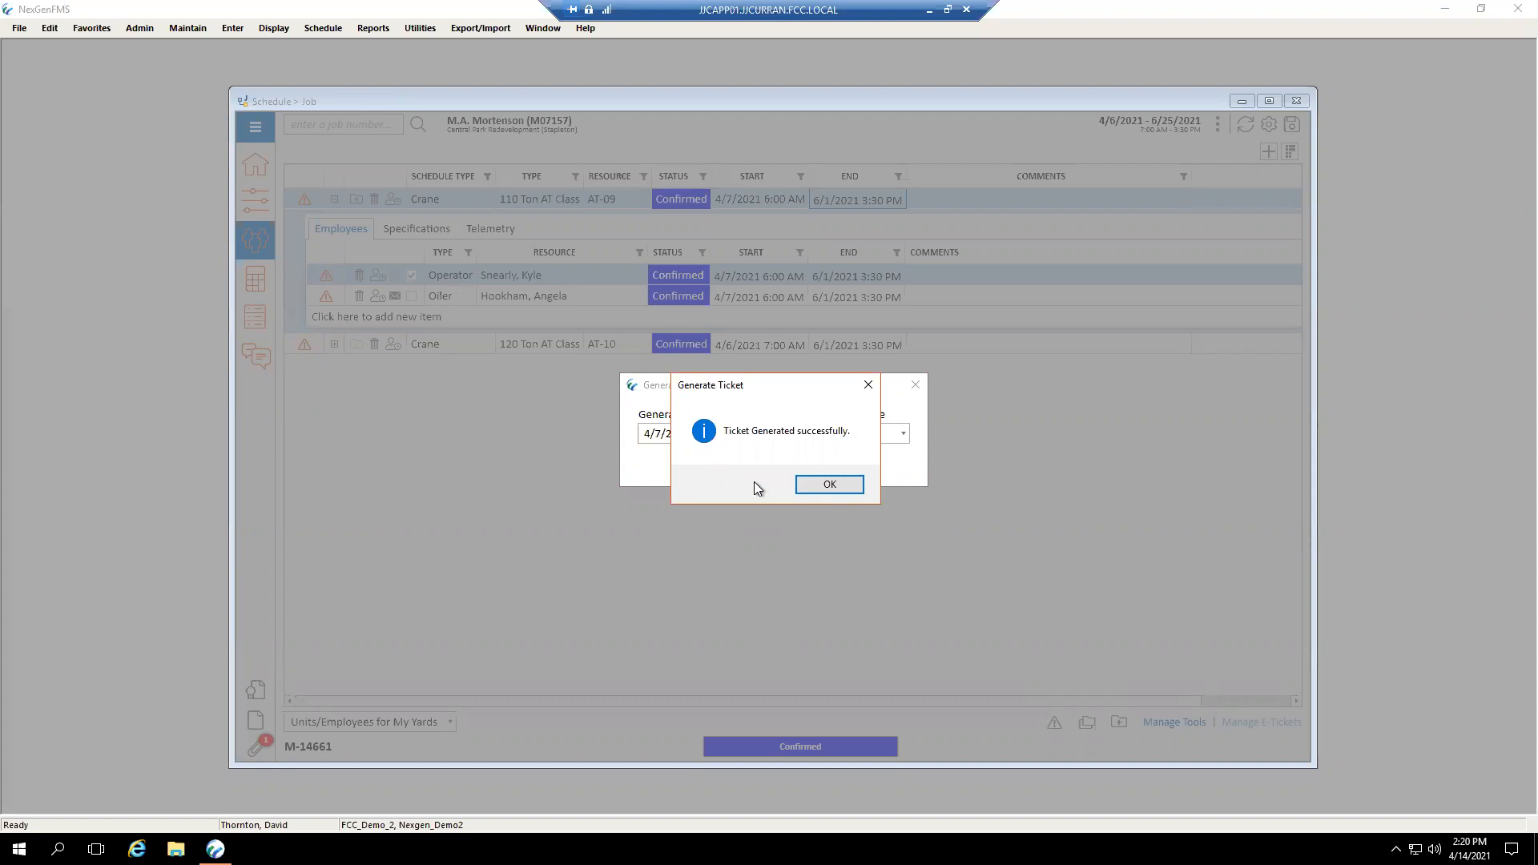
click(807, 486)
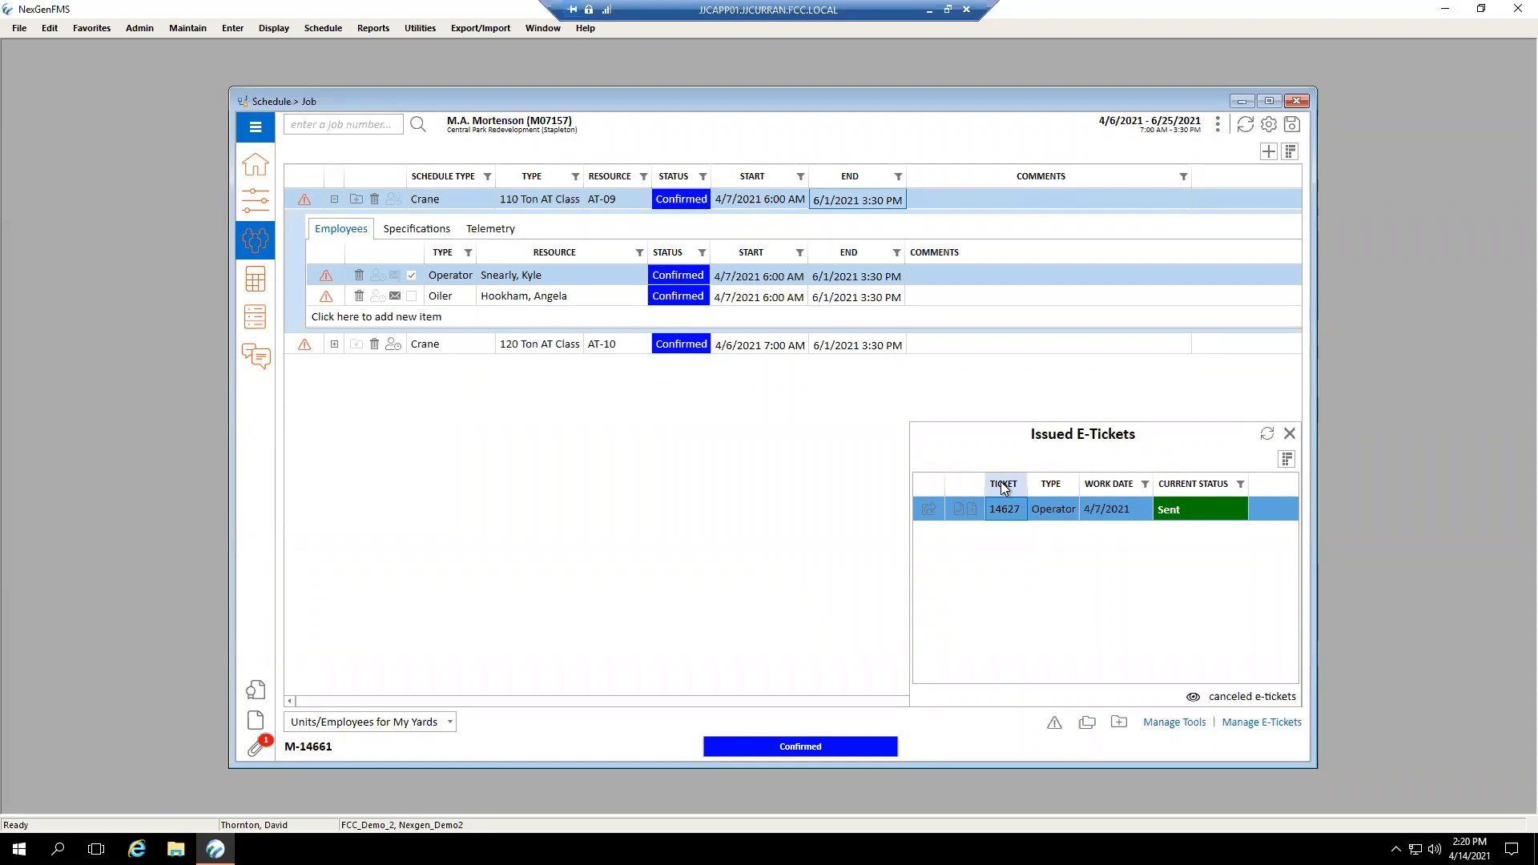
- Show the Start Time, Left Yard, Arrived Job, Left Job, Arrived Yard, End Time and E-Ticket Comments columns in the Issued E-Tickets list
click(1285, 460)
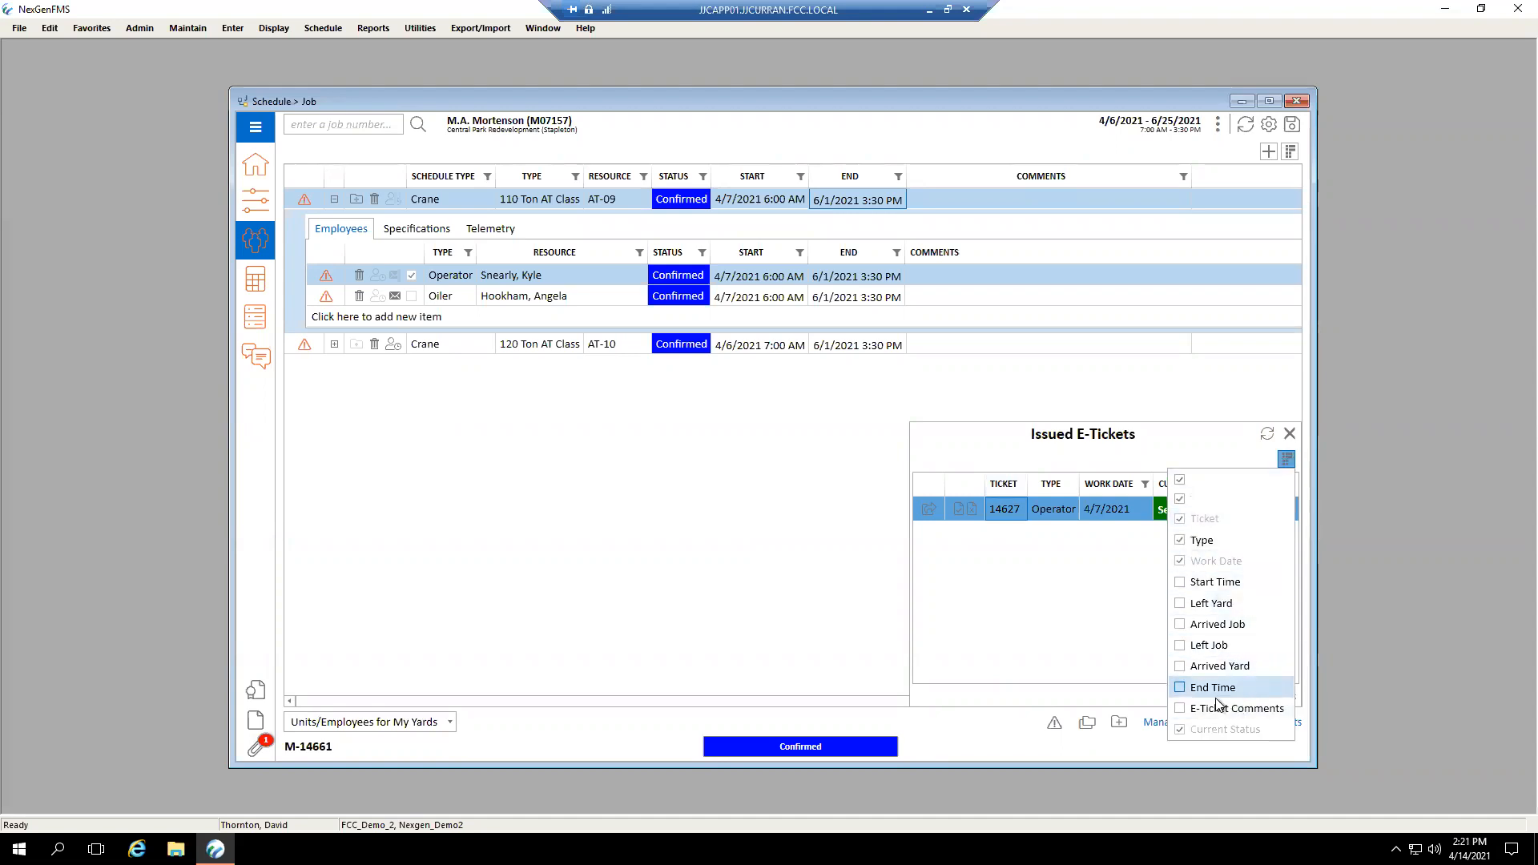
click(1060, 589)
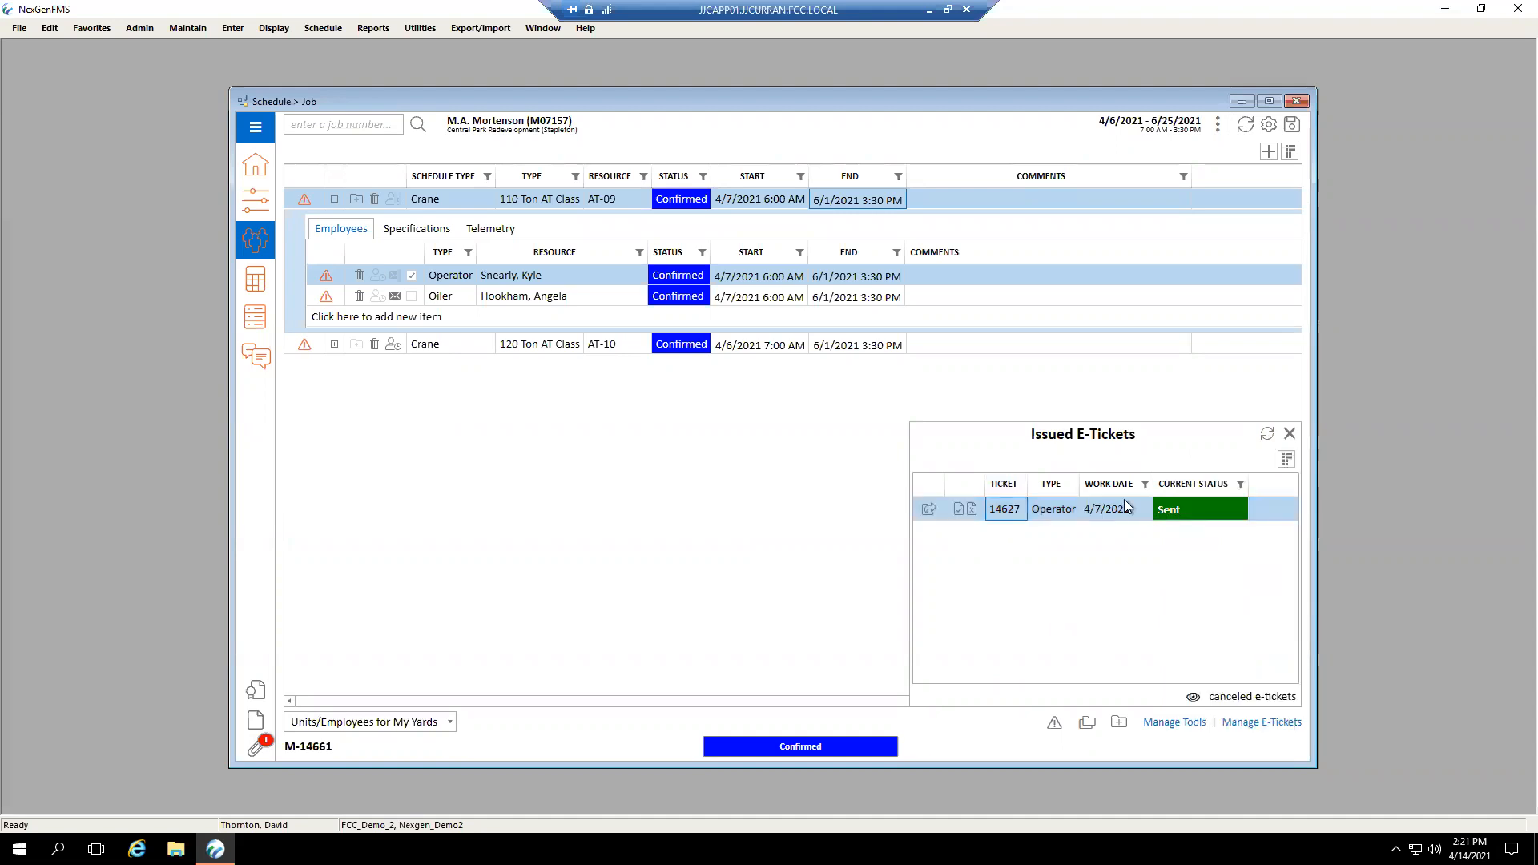
click(1284, 460)
click(1217, 583)
click(1224, 607)
click(1225, 625)
click(1226, 645)
click(1221, 668)
click(1217, 687)
click(1226, 708)
click(1113, 651)
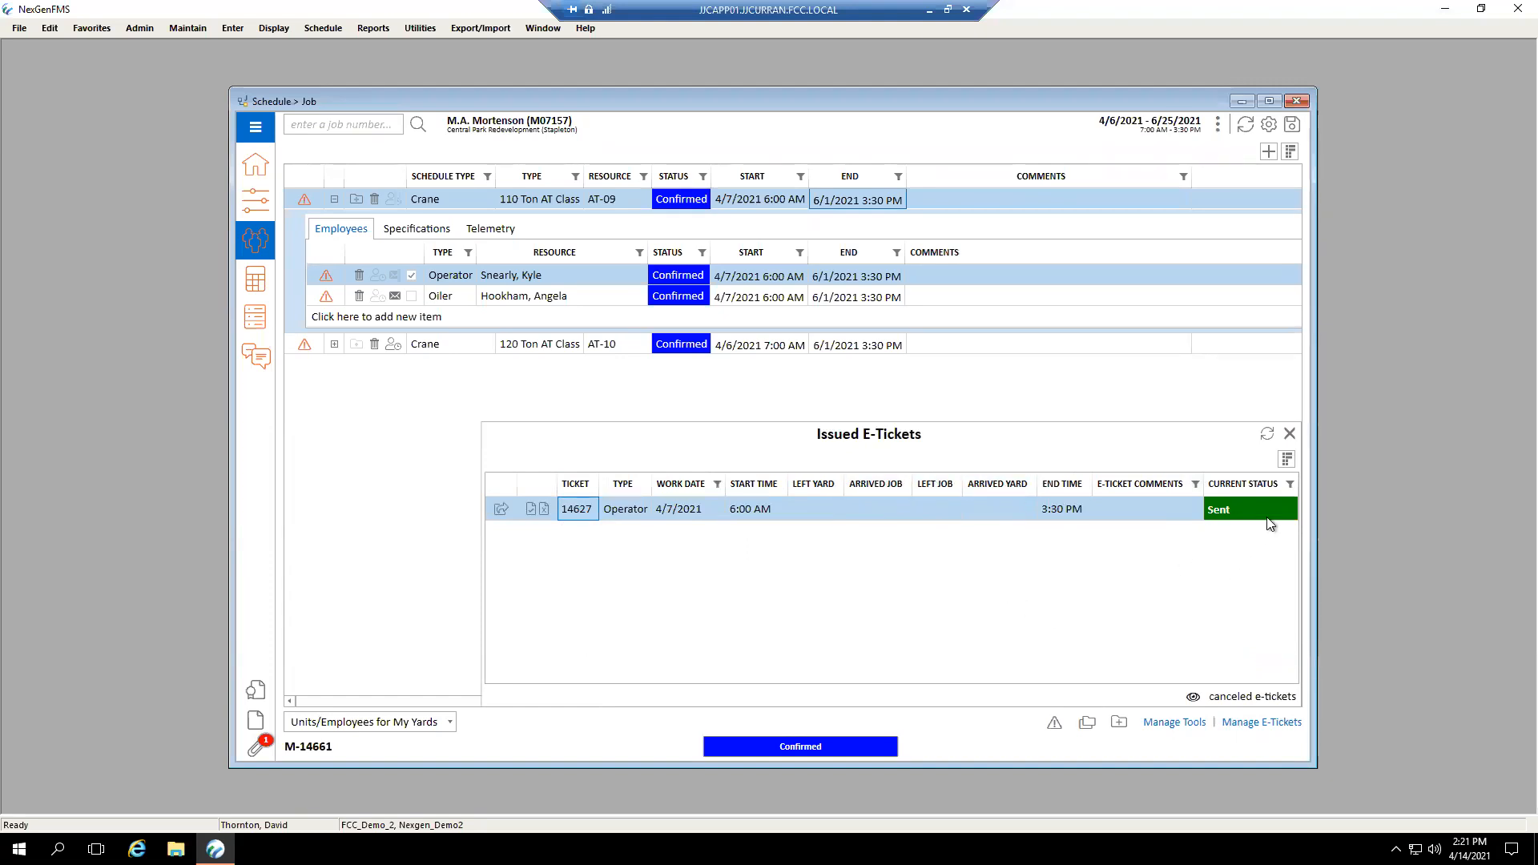
- Hide the Arrived Yard, End Time, Left Job, Arrived Job, Left Yard and Start Time columns from the Issued E-Tickets list
click(1286, 459)
click(1198, 670)
click(1200, 689)
click(1202, 645)
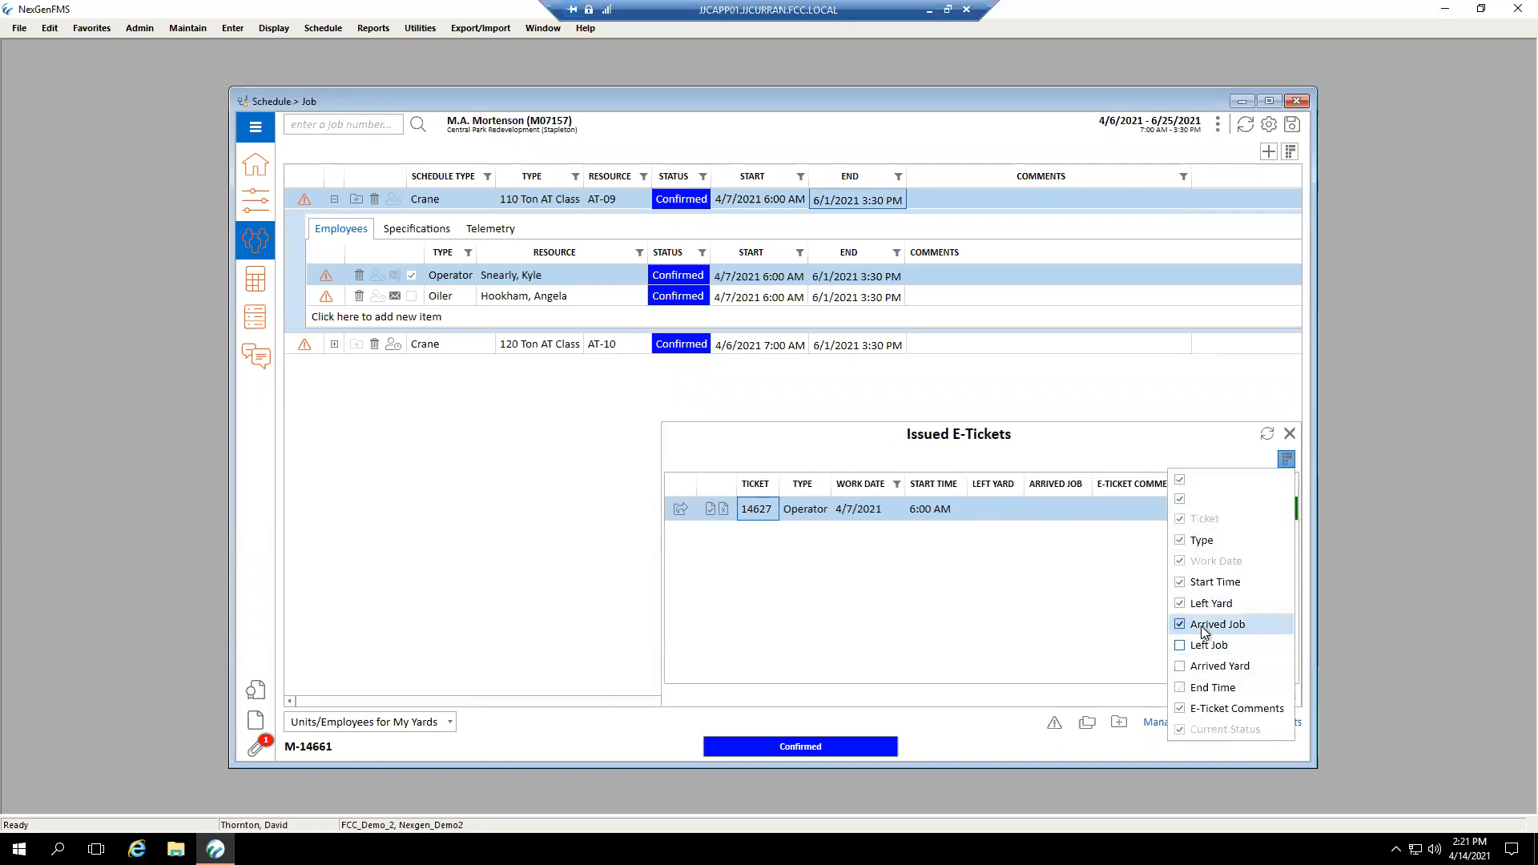
click(1200, 626)
click(1203, 604)
click(1208, 584)
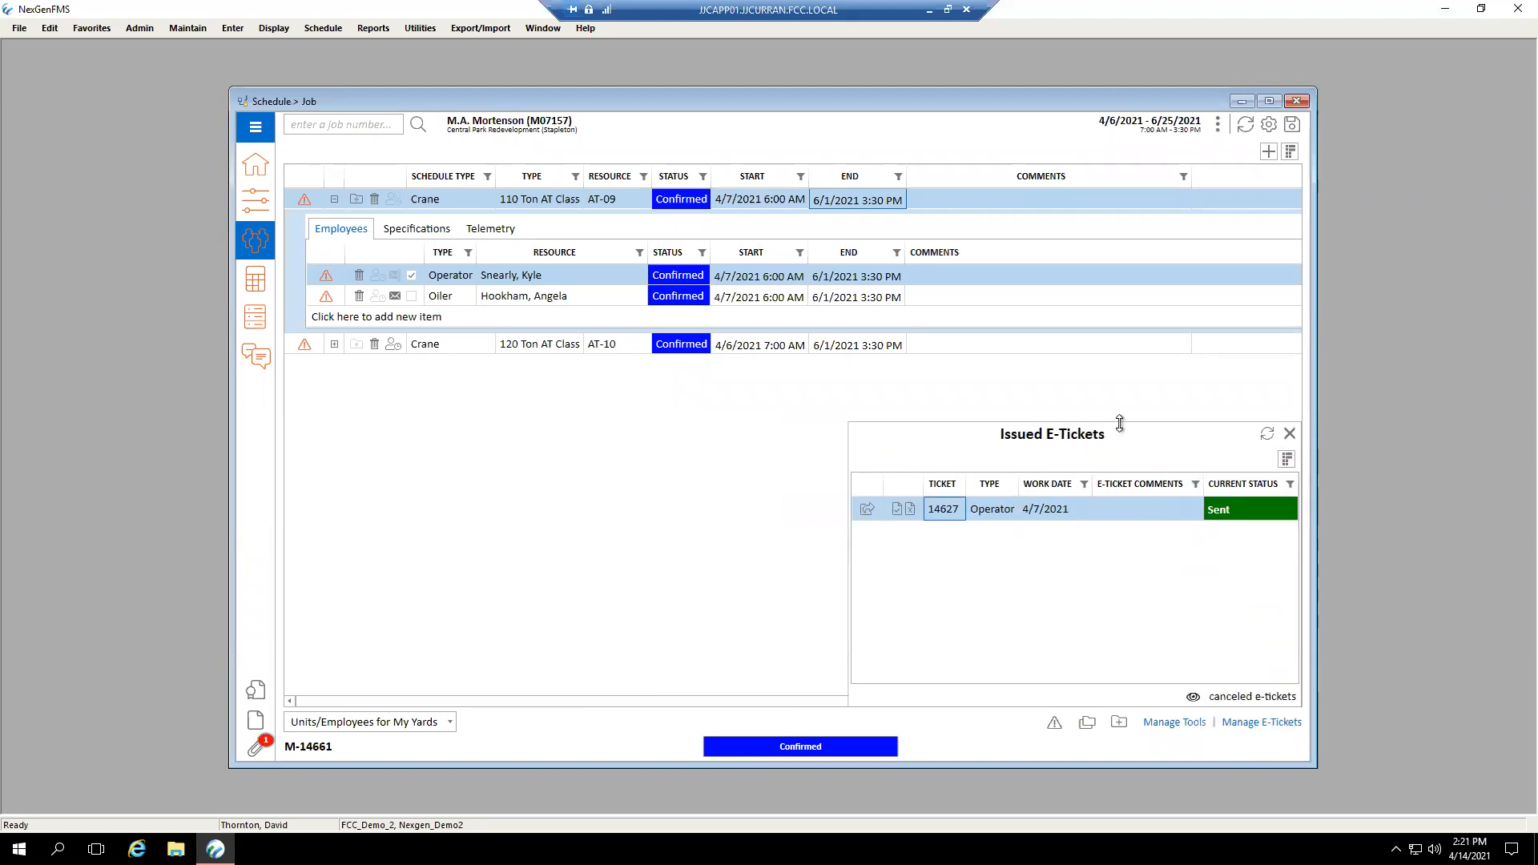
- Enlarge the Issued E-Tickets panel, toggle the display of canceled e-tickets twice, and shrink the panel again
drag(1121, 420, 1119, 217)
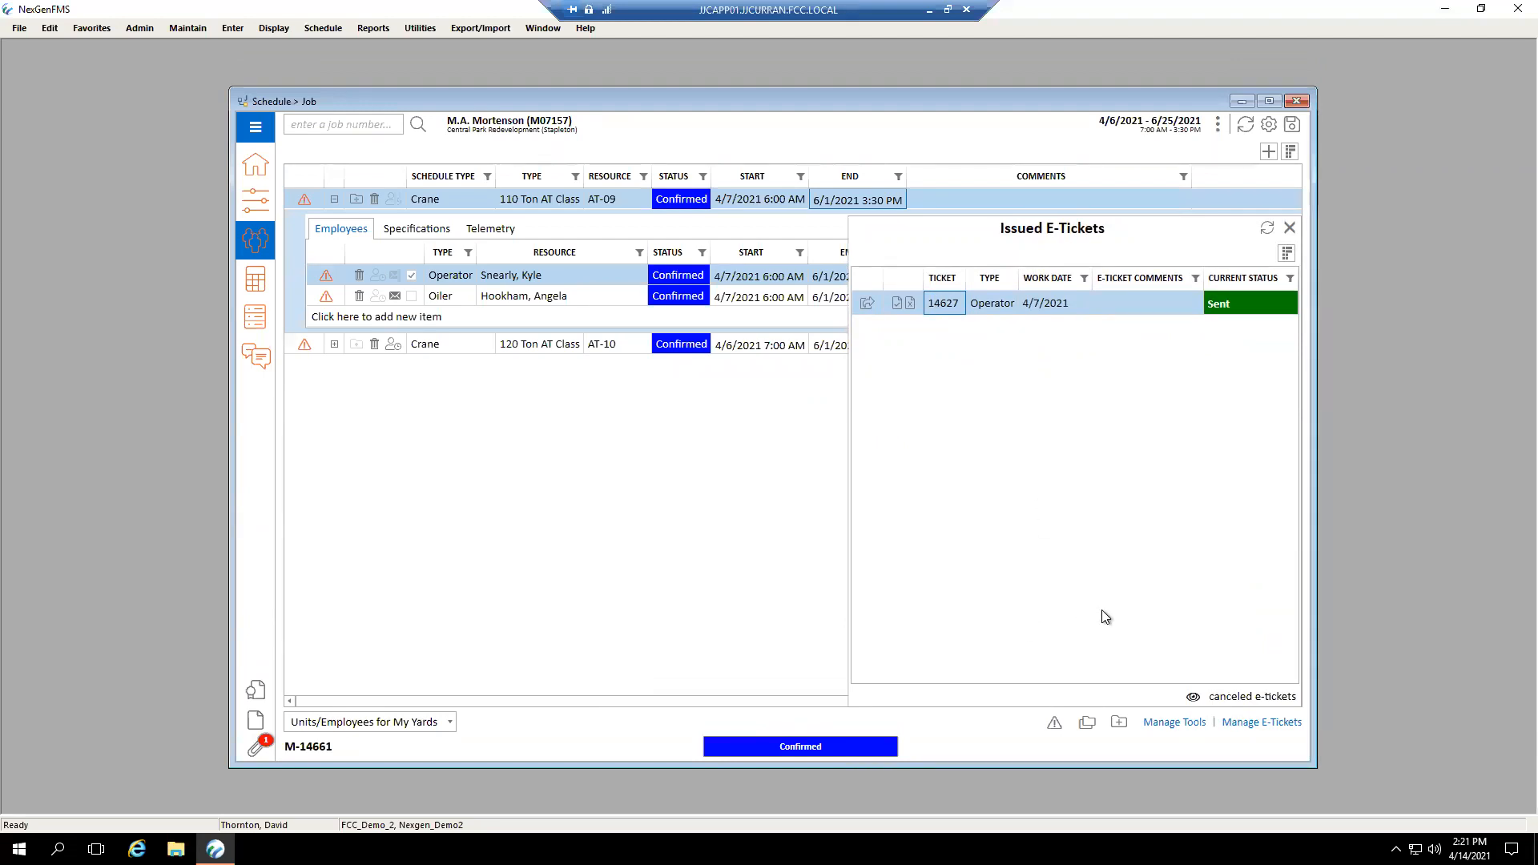
click(1193, 698)
click(1192, 696)
drag(1113, 215, 1113, 406)
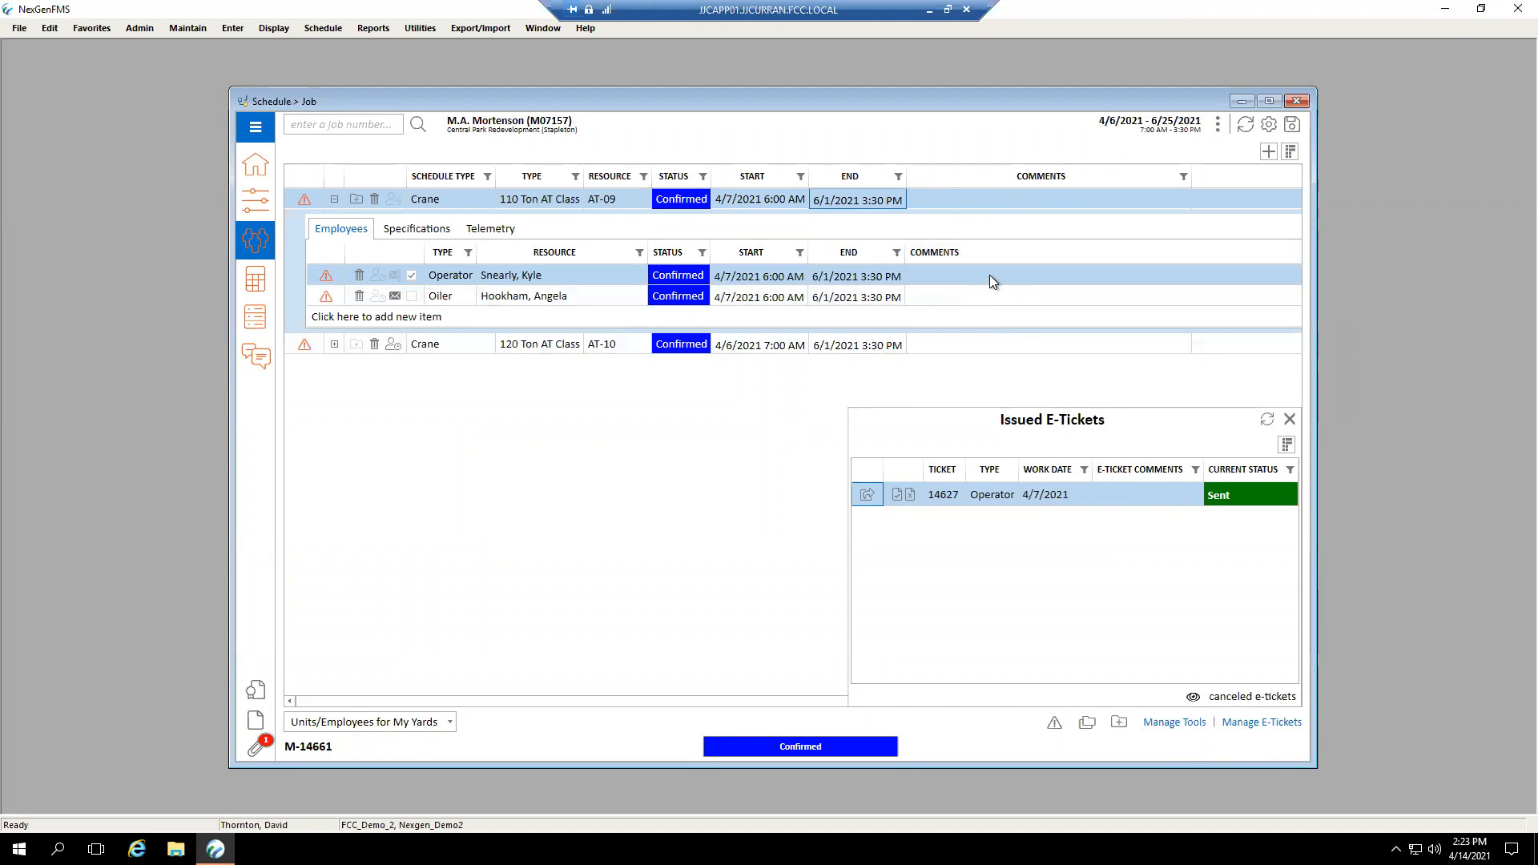
- Cancel the issued 4/7/2021 operator e-ticket for the AT-09 crane and confirm the cancellation
click(1137, 497)
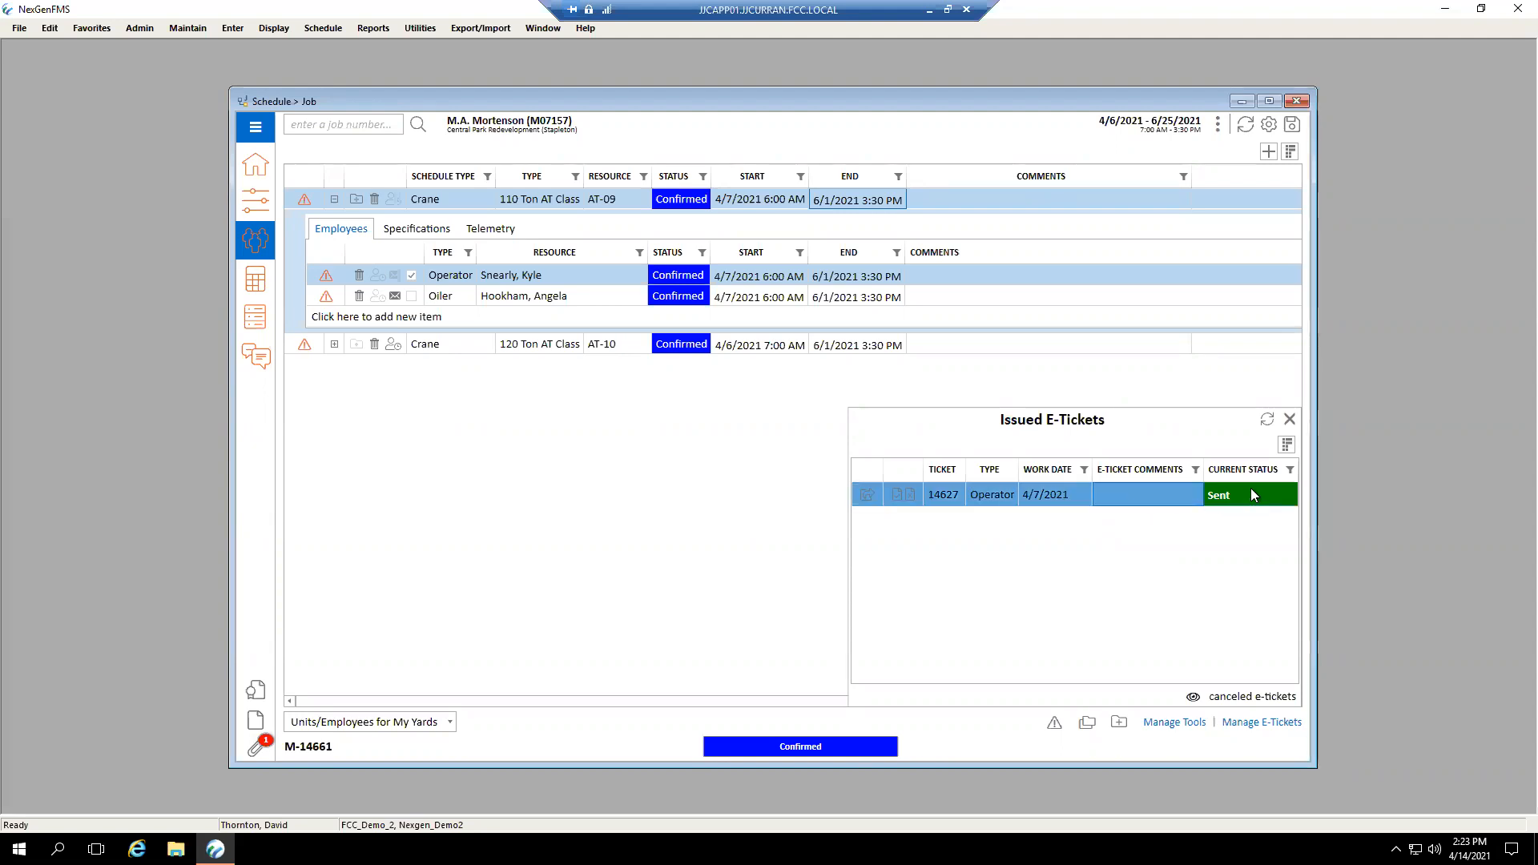
click(1285, 445)
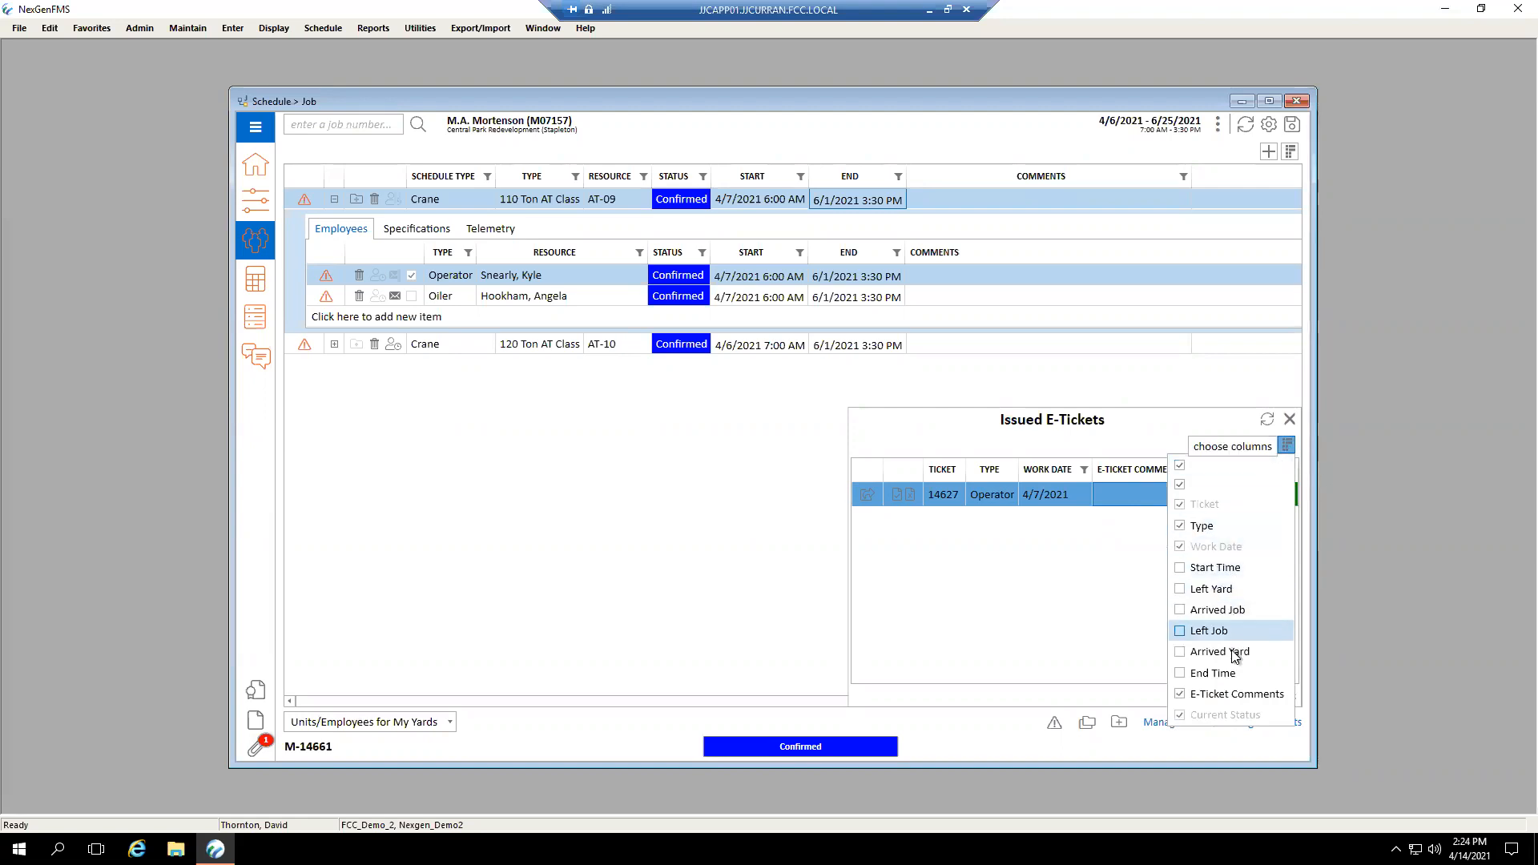
click(1105, 650)
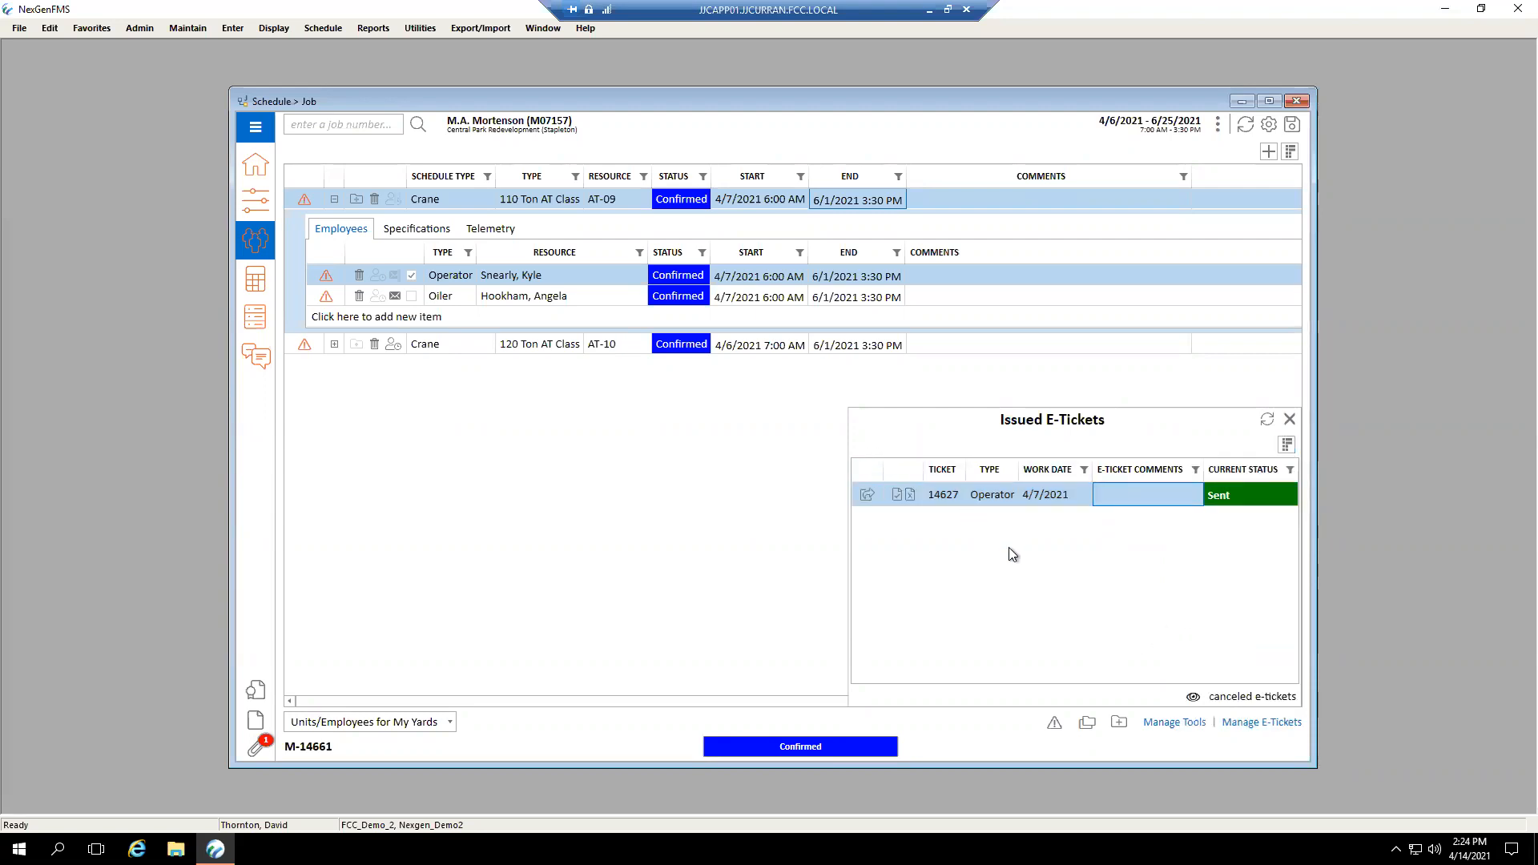
click(911, 495)
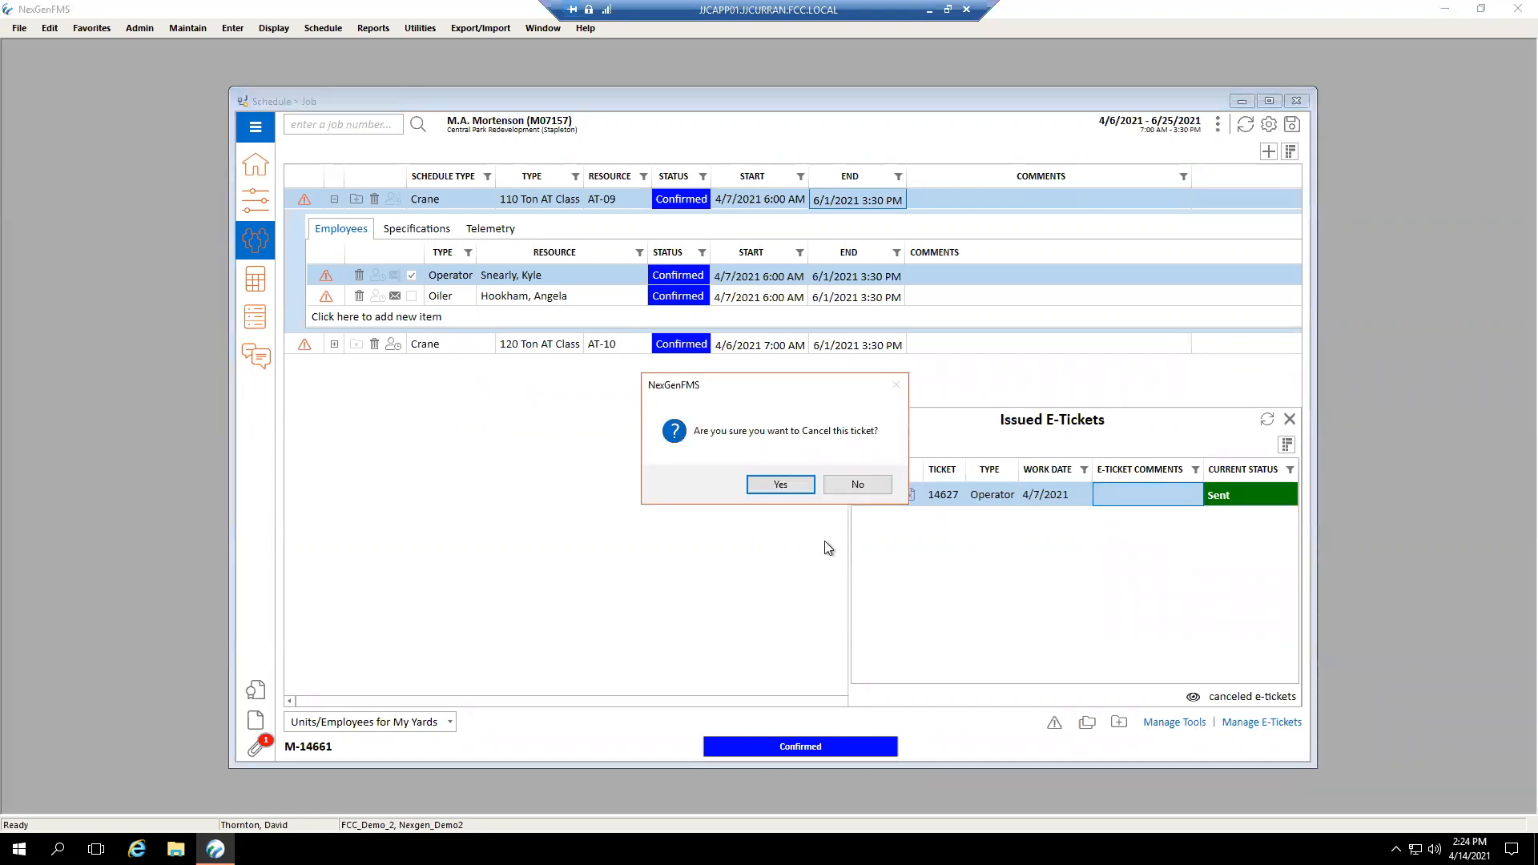
click(767, 487)
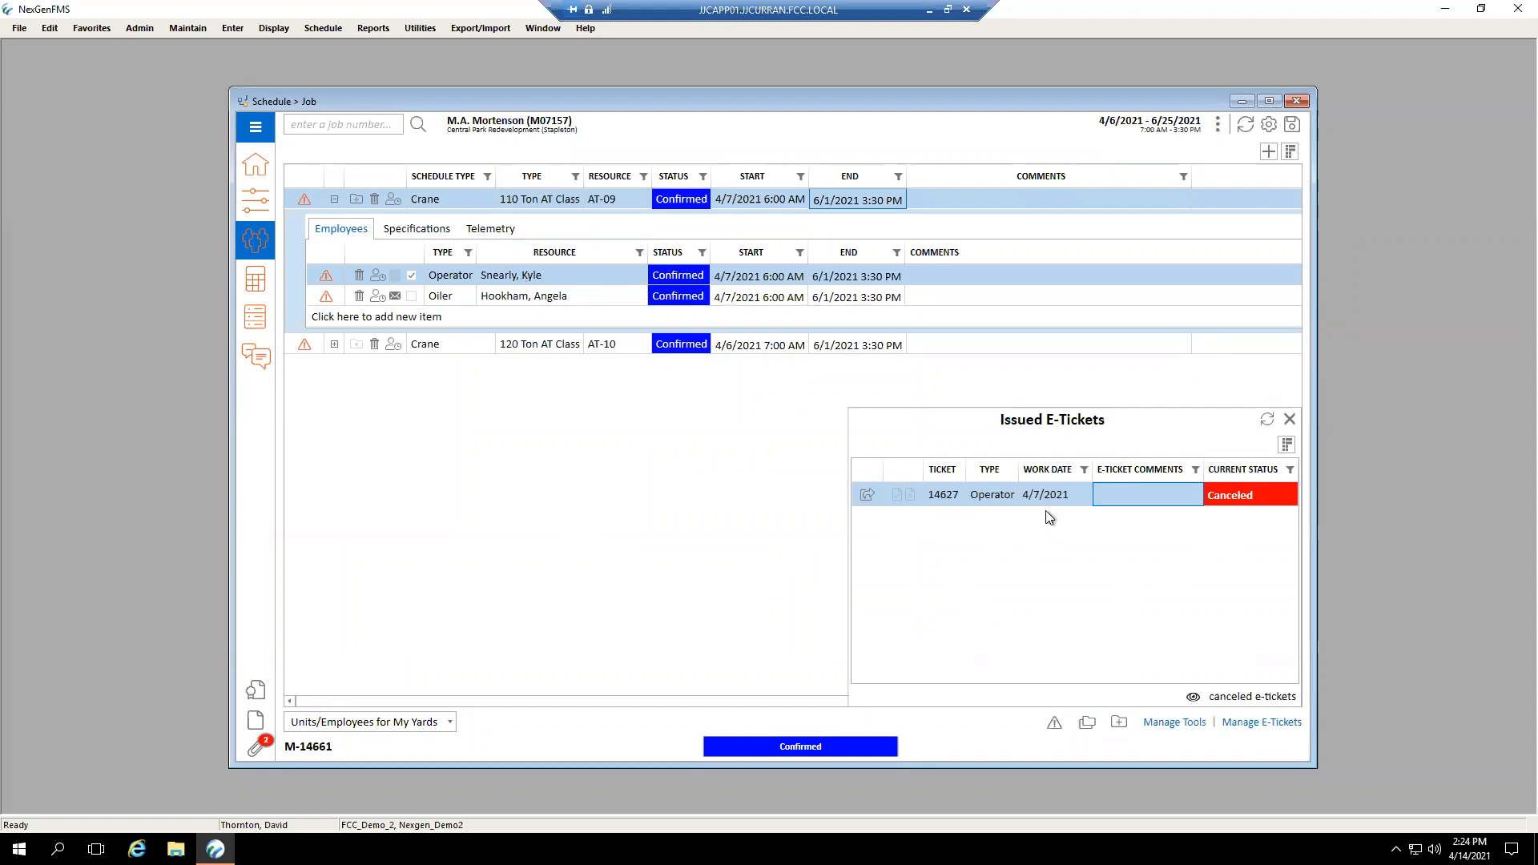
- Check the job's file links in the E-Tickets view for the canceled ticket's document, and close the file links
click(253, 753)
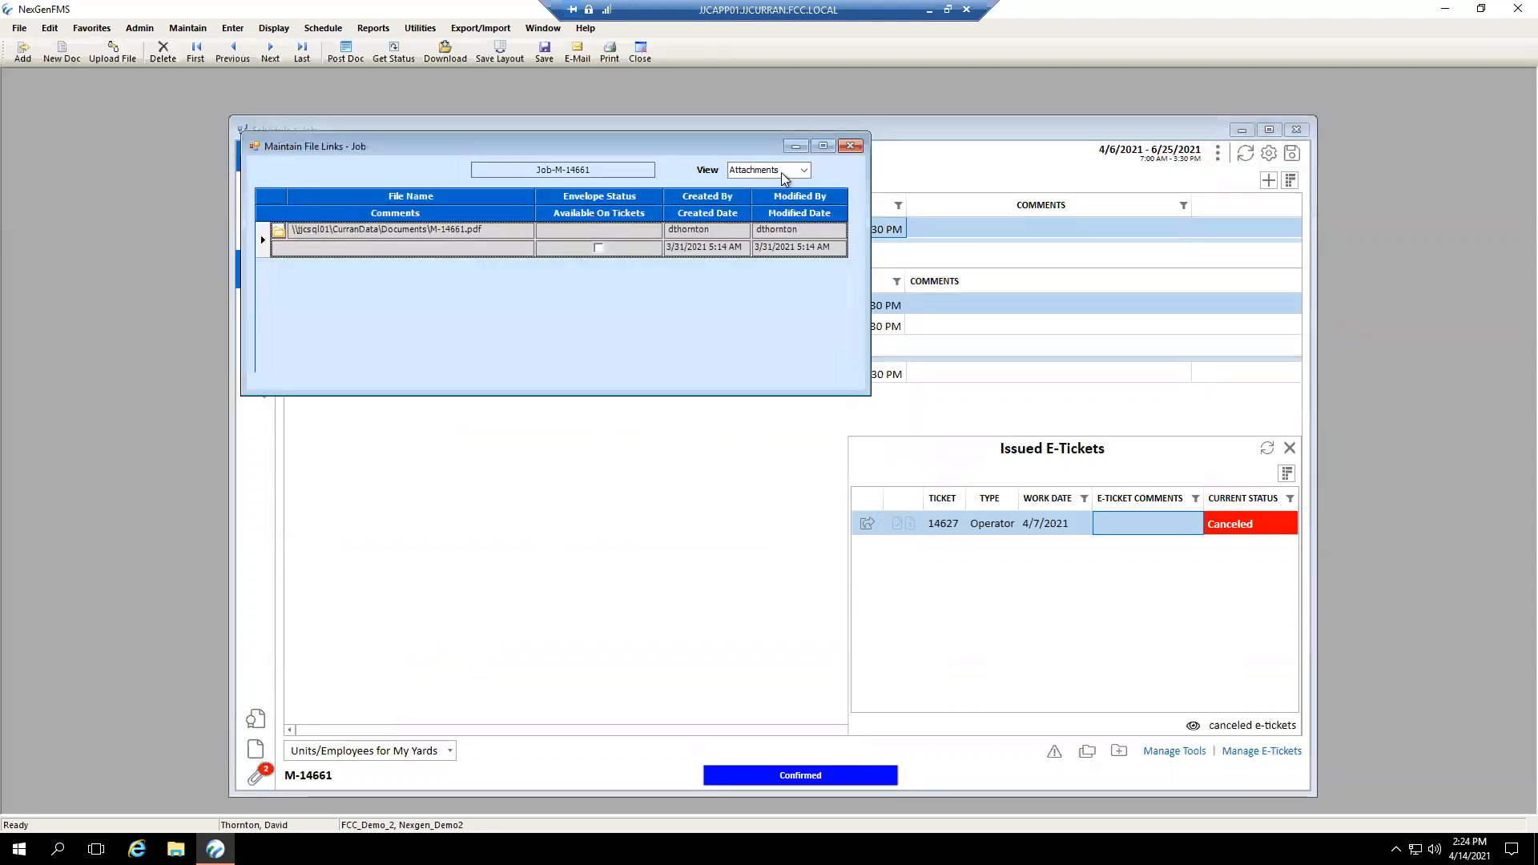
click(782, 172)
click(770, 199)
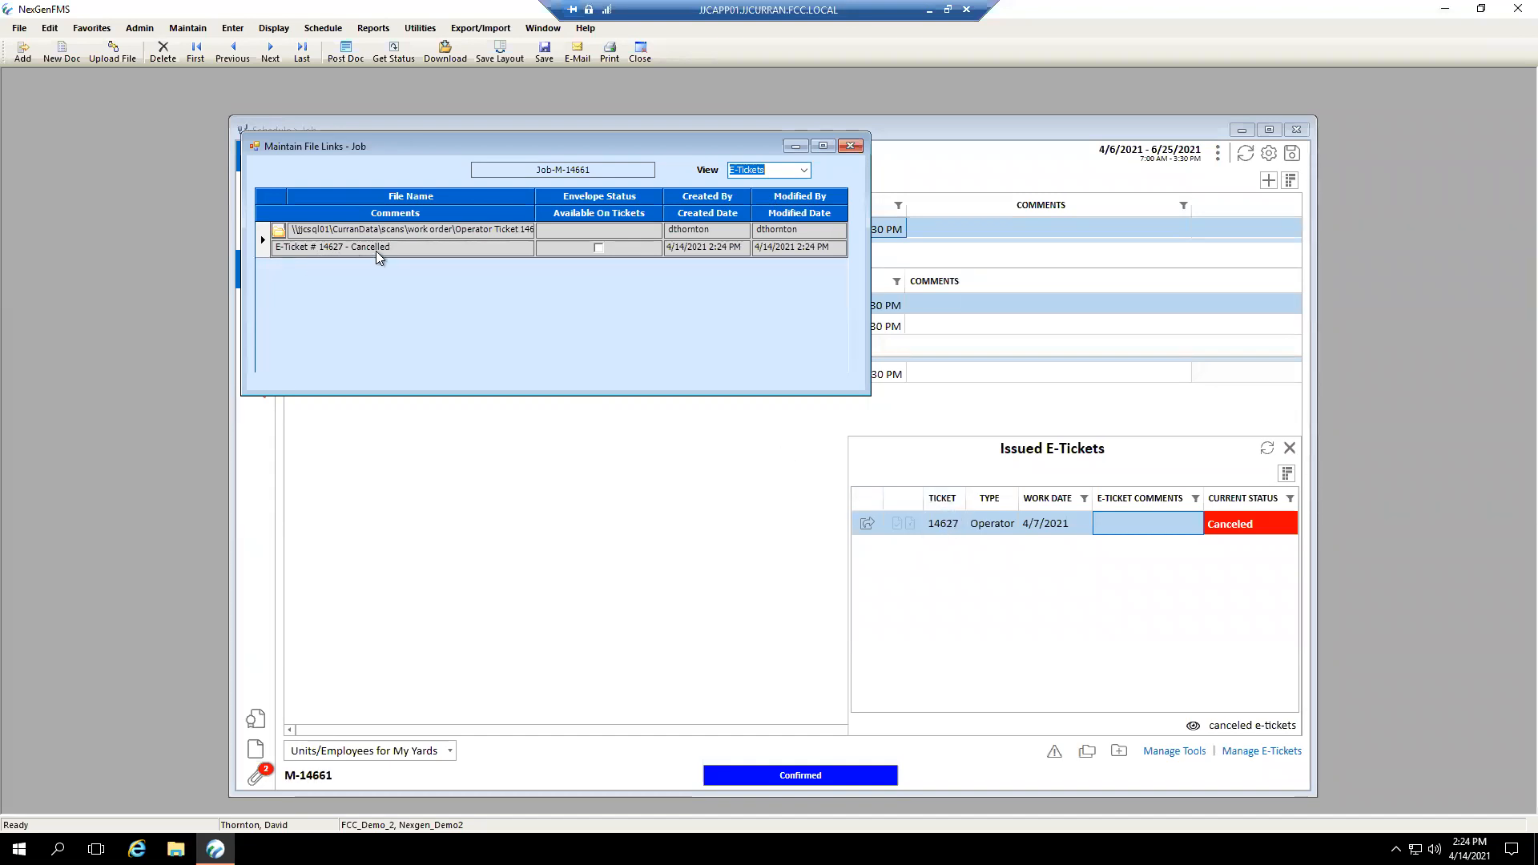
click(847, 151)
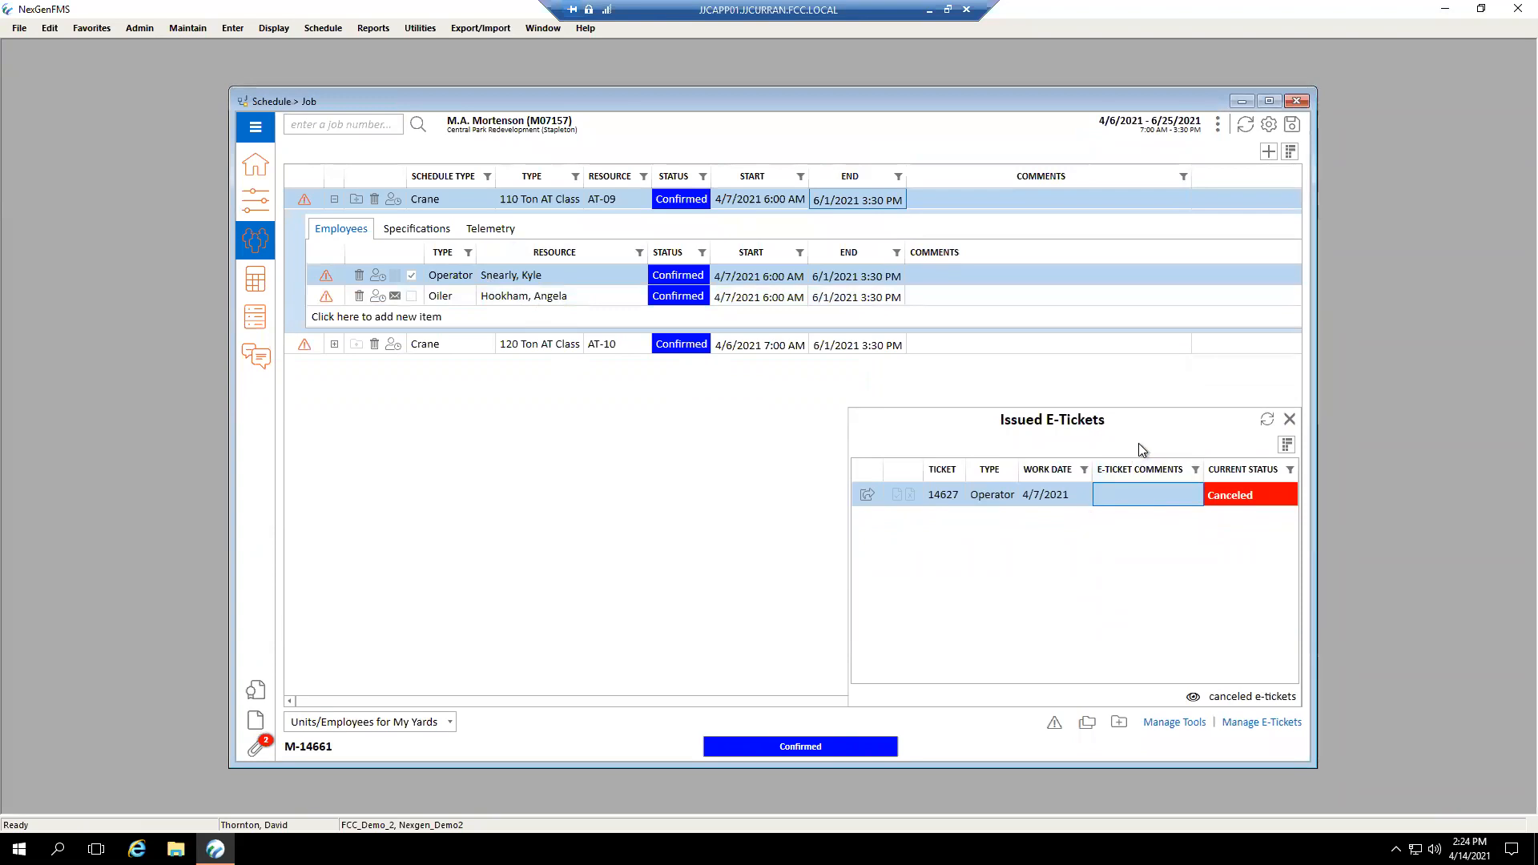
- Compare the issued e-tickets listed for the AT-09 crane with those for its operator, and close the Issued E-Tickets panel
click(1288, 421)
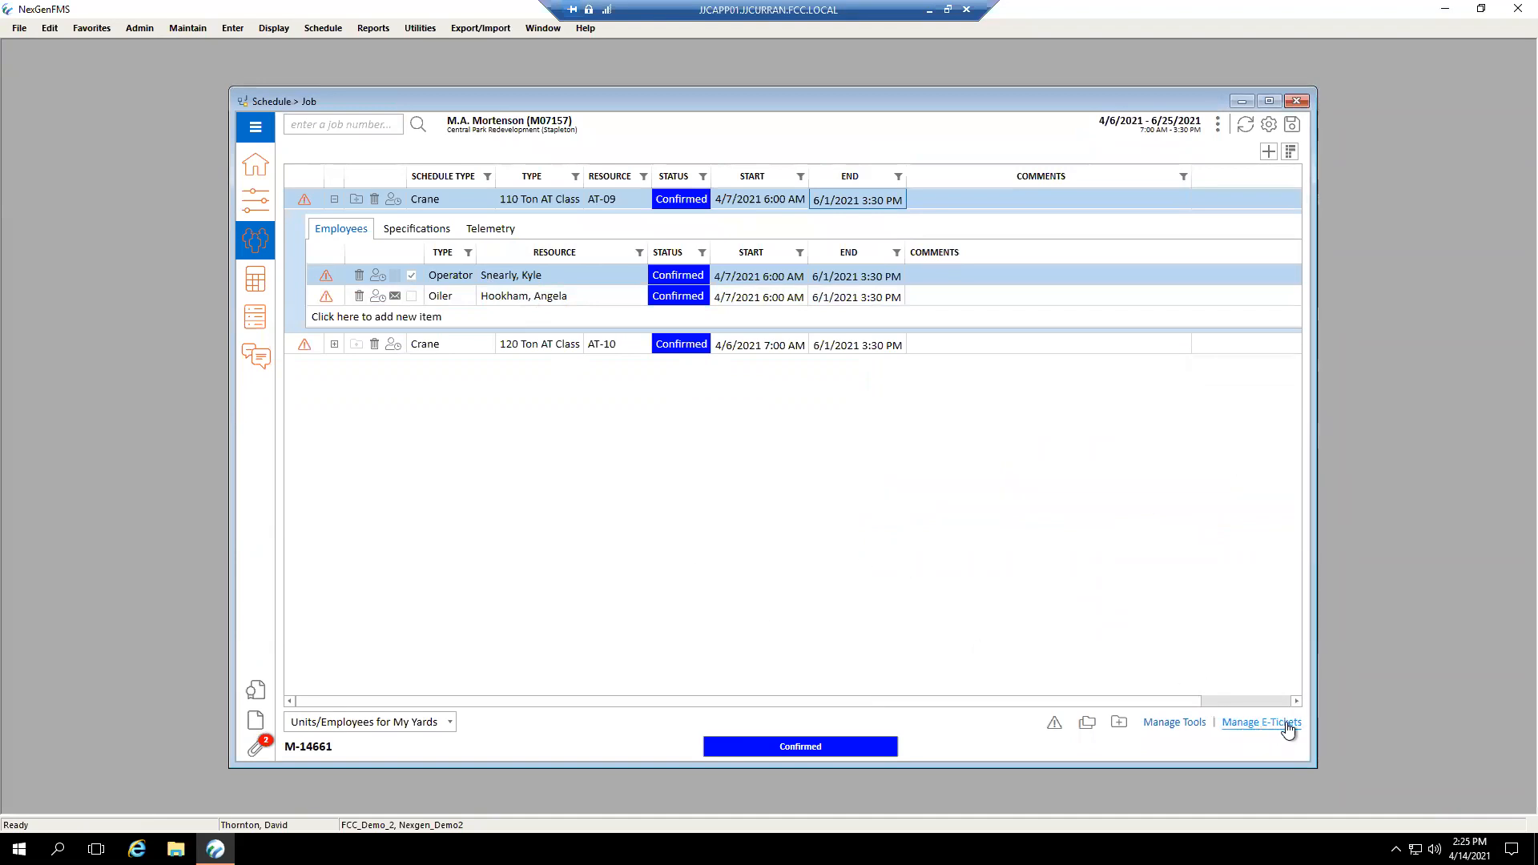
click(1286, 724)
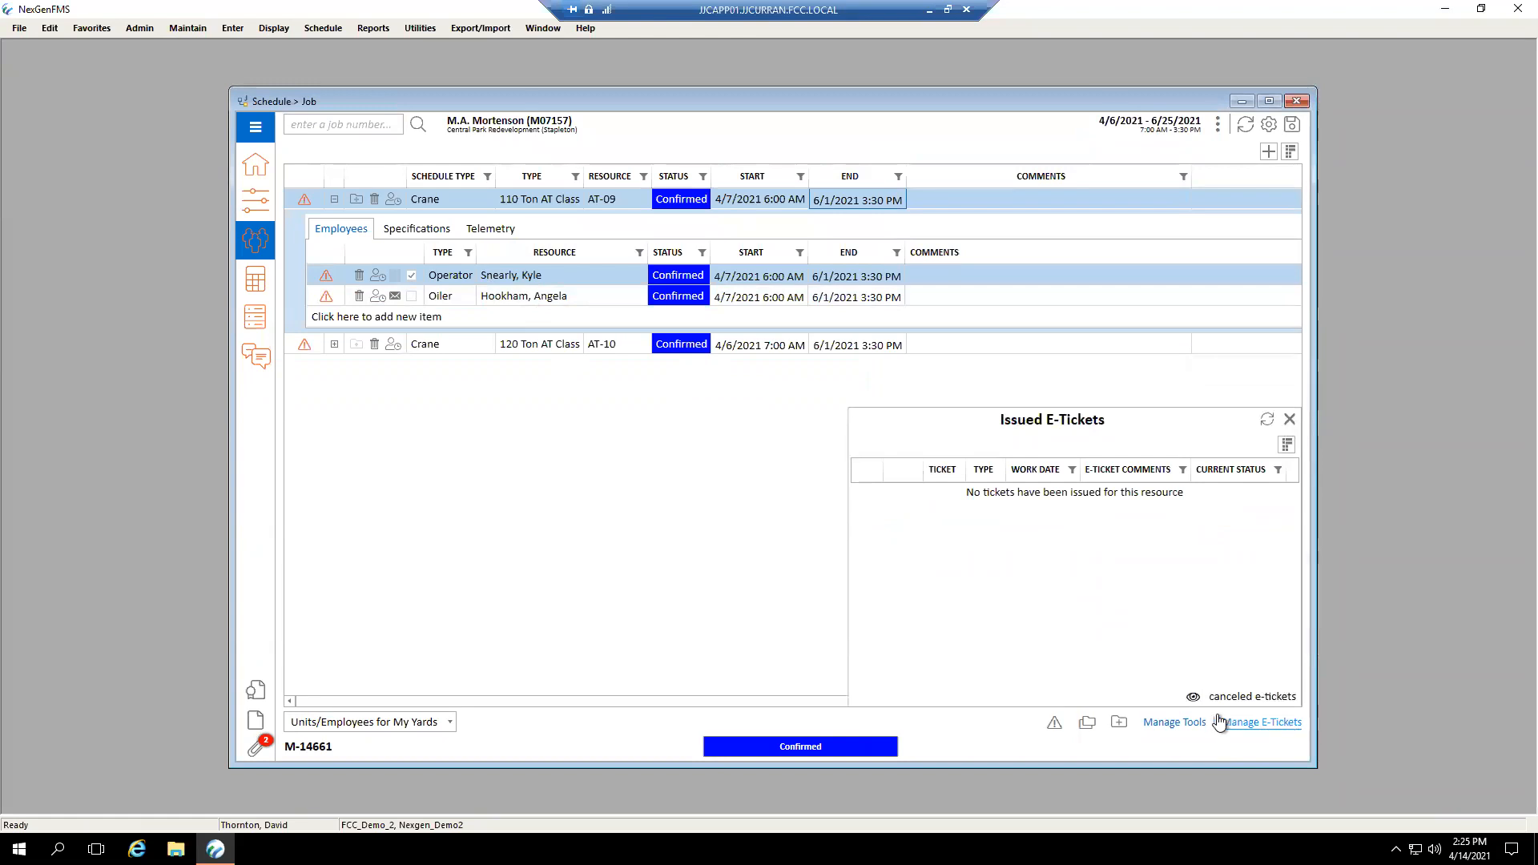
click(557, 200)
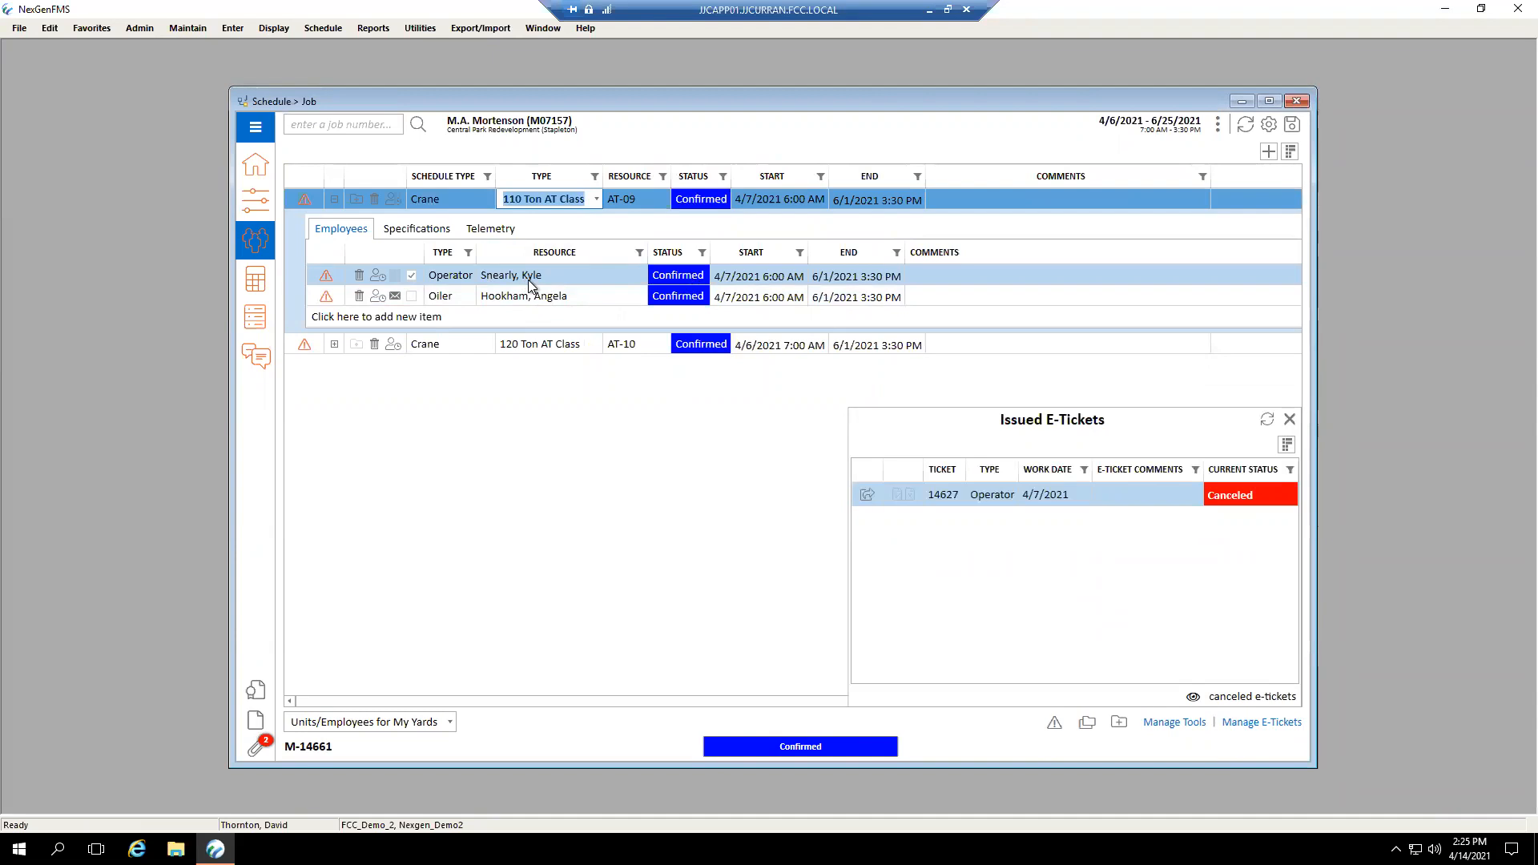
click(550, 276)
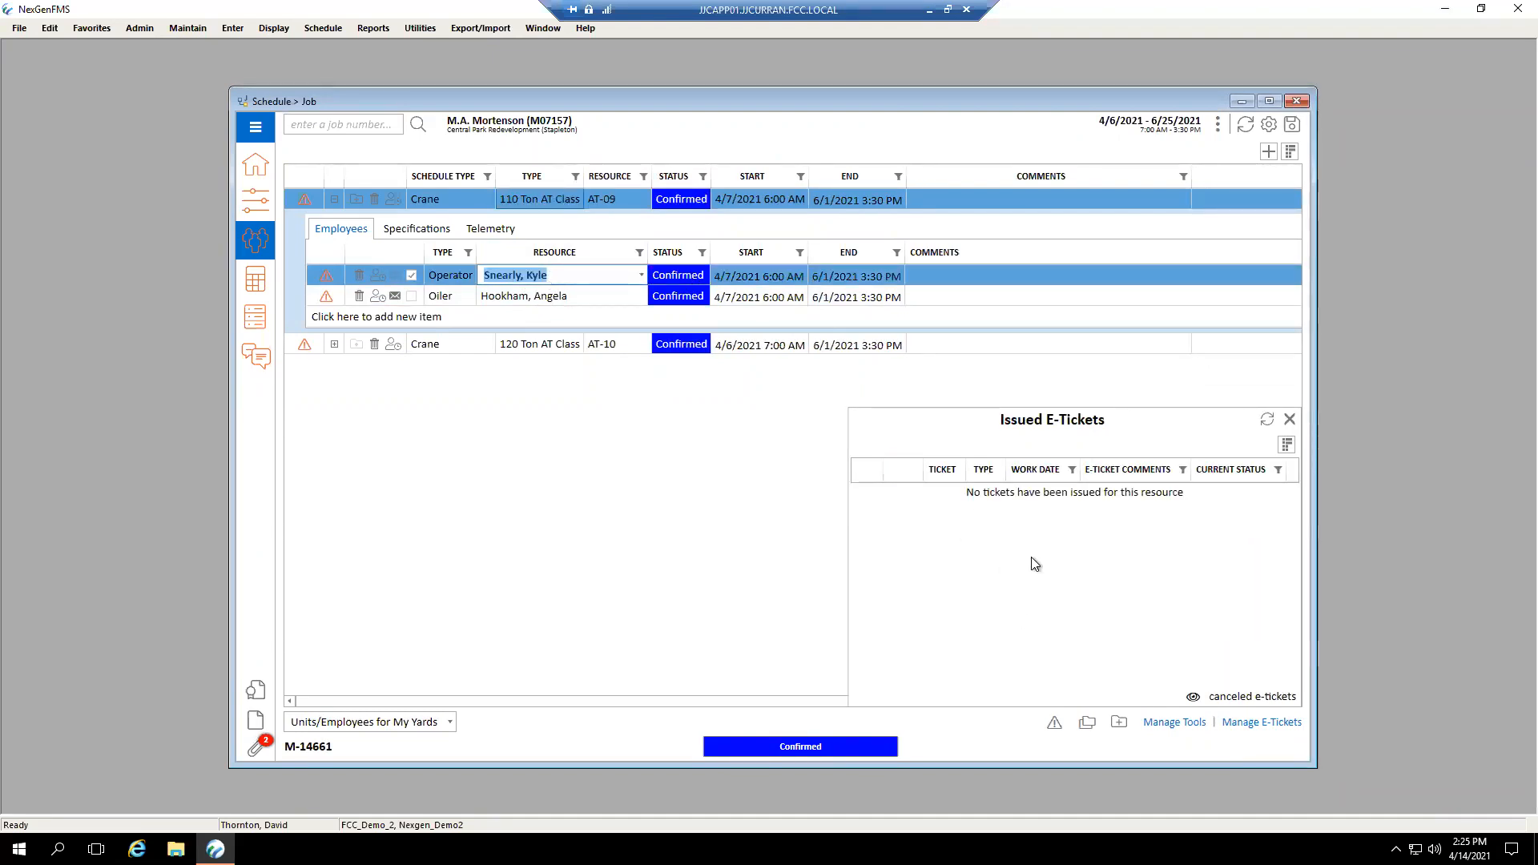
click(519, 199)
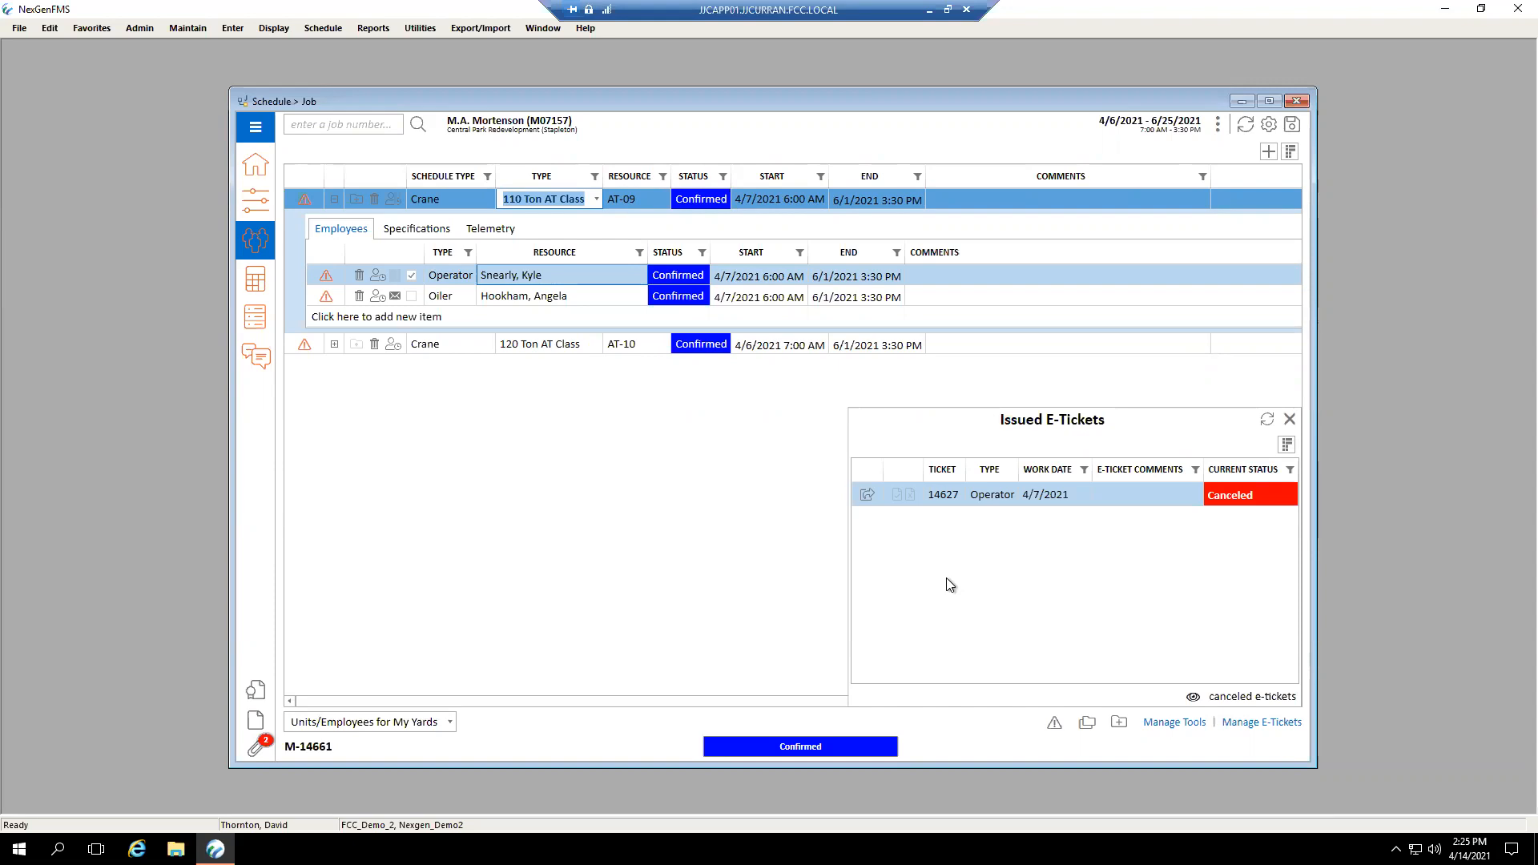
click(1290, 420)
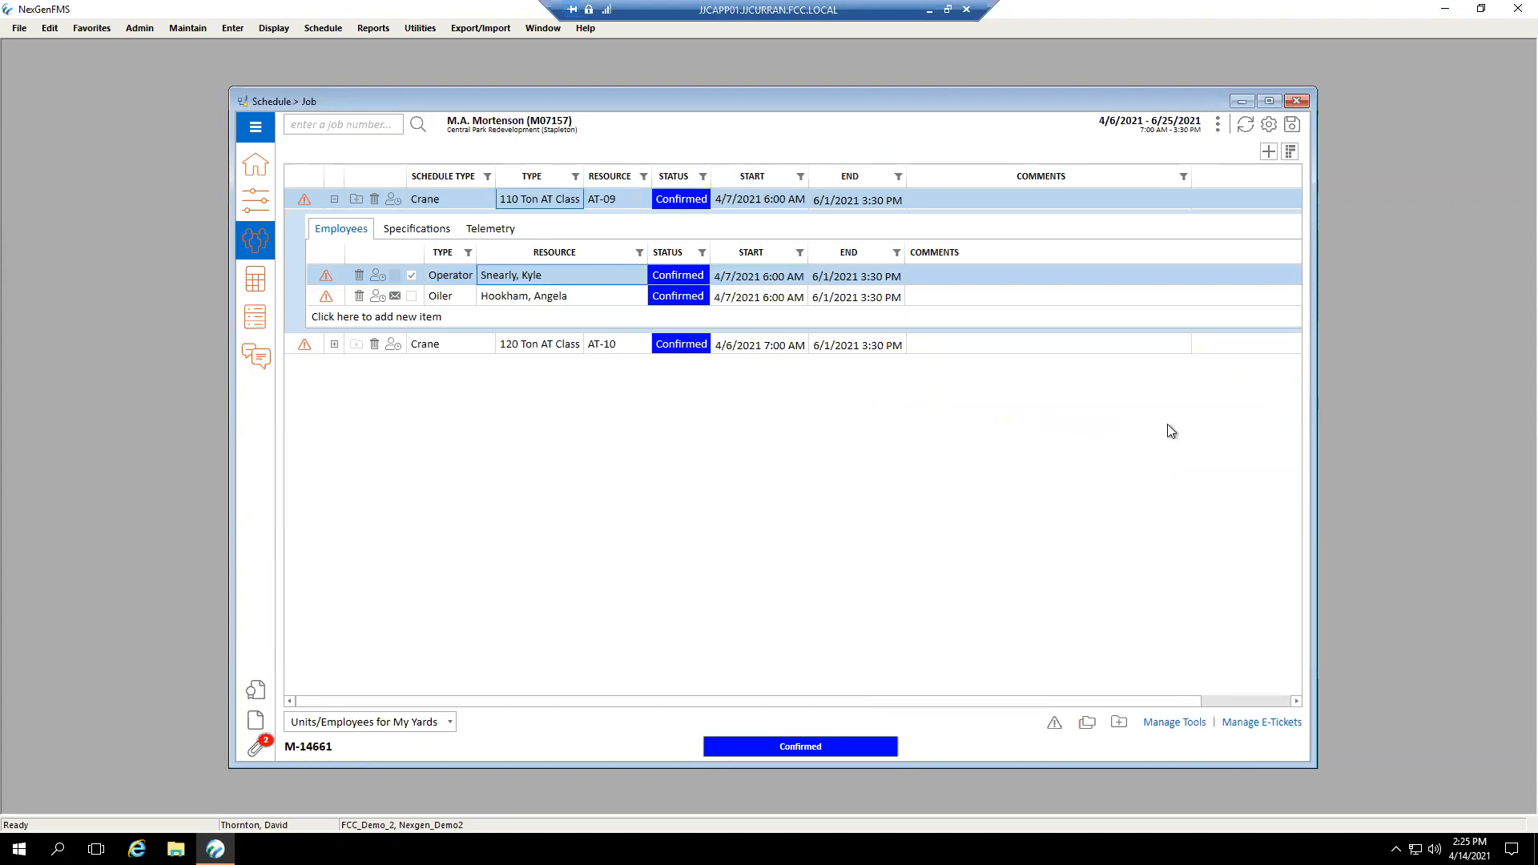
- Generate a new 4/7/2021 job ticket for the AT-09 crane, saving the schedule changes and acknowledging the resource conflicts
click(357, 199)
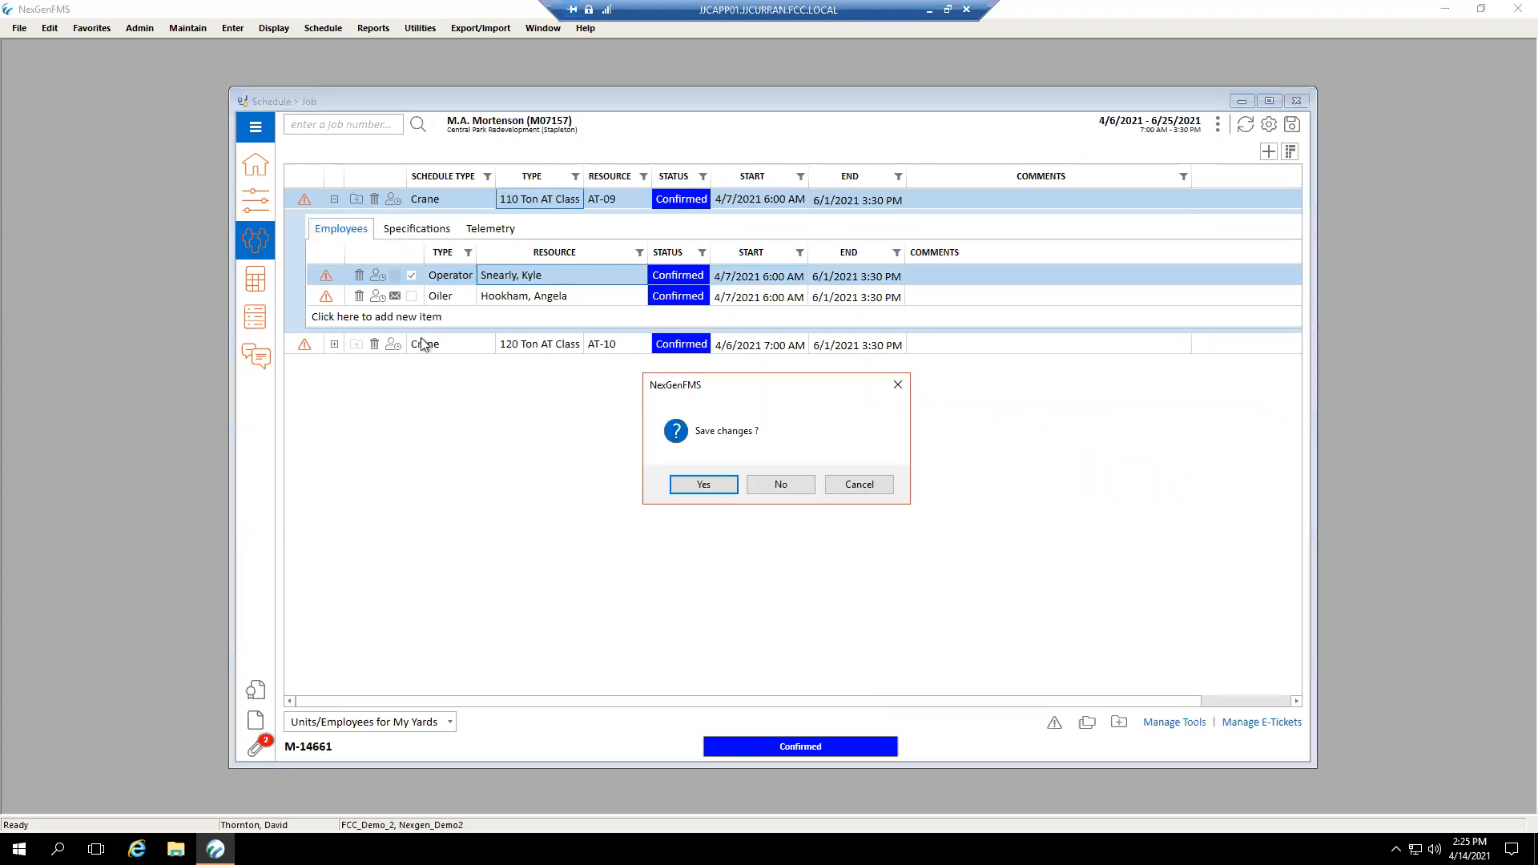
click(719, 486)
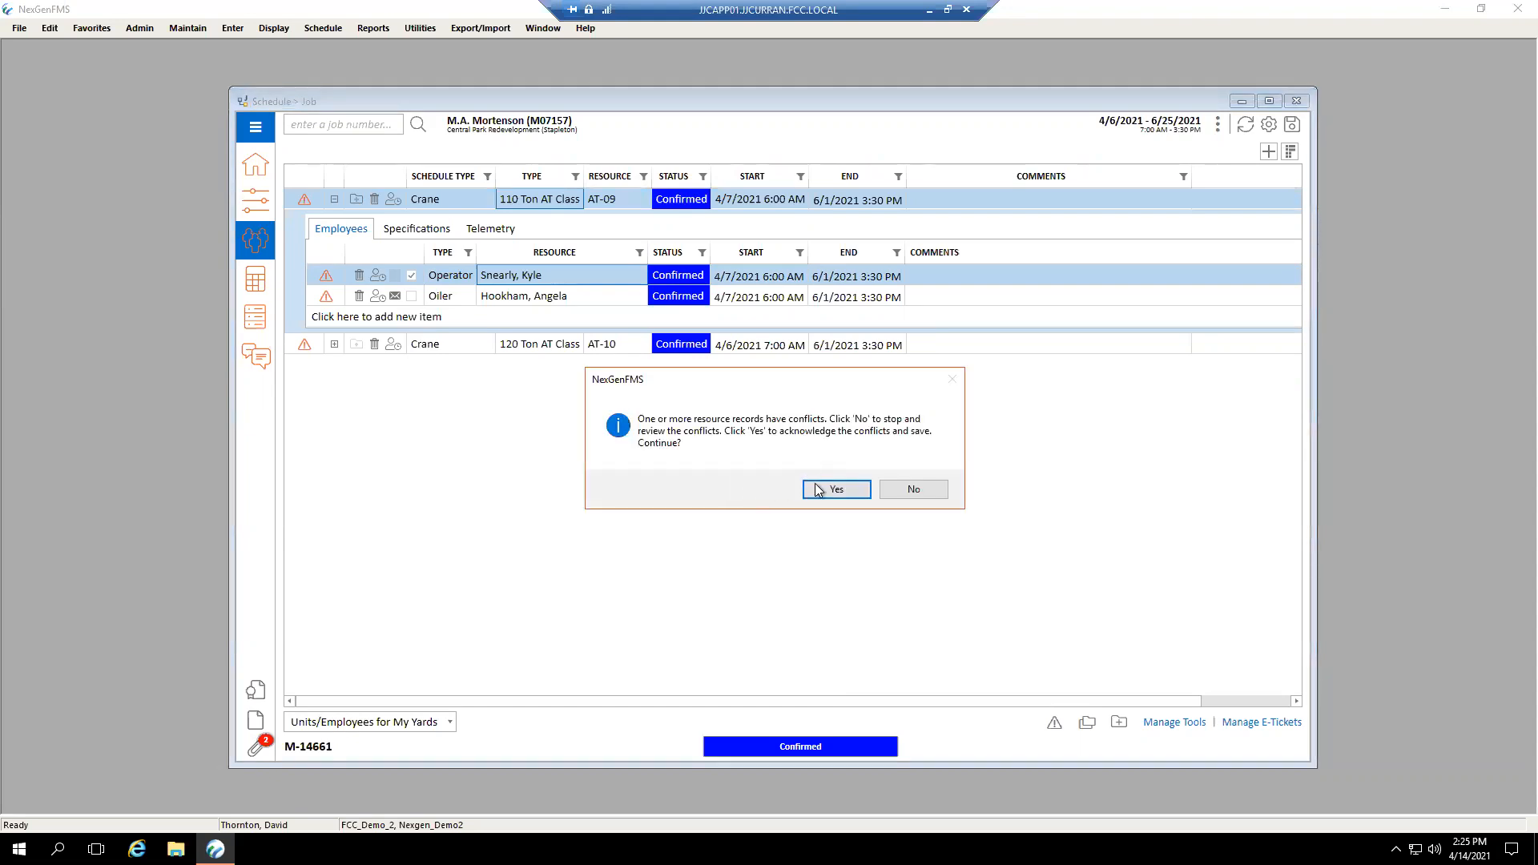
click(817, 489)
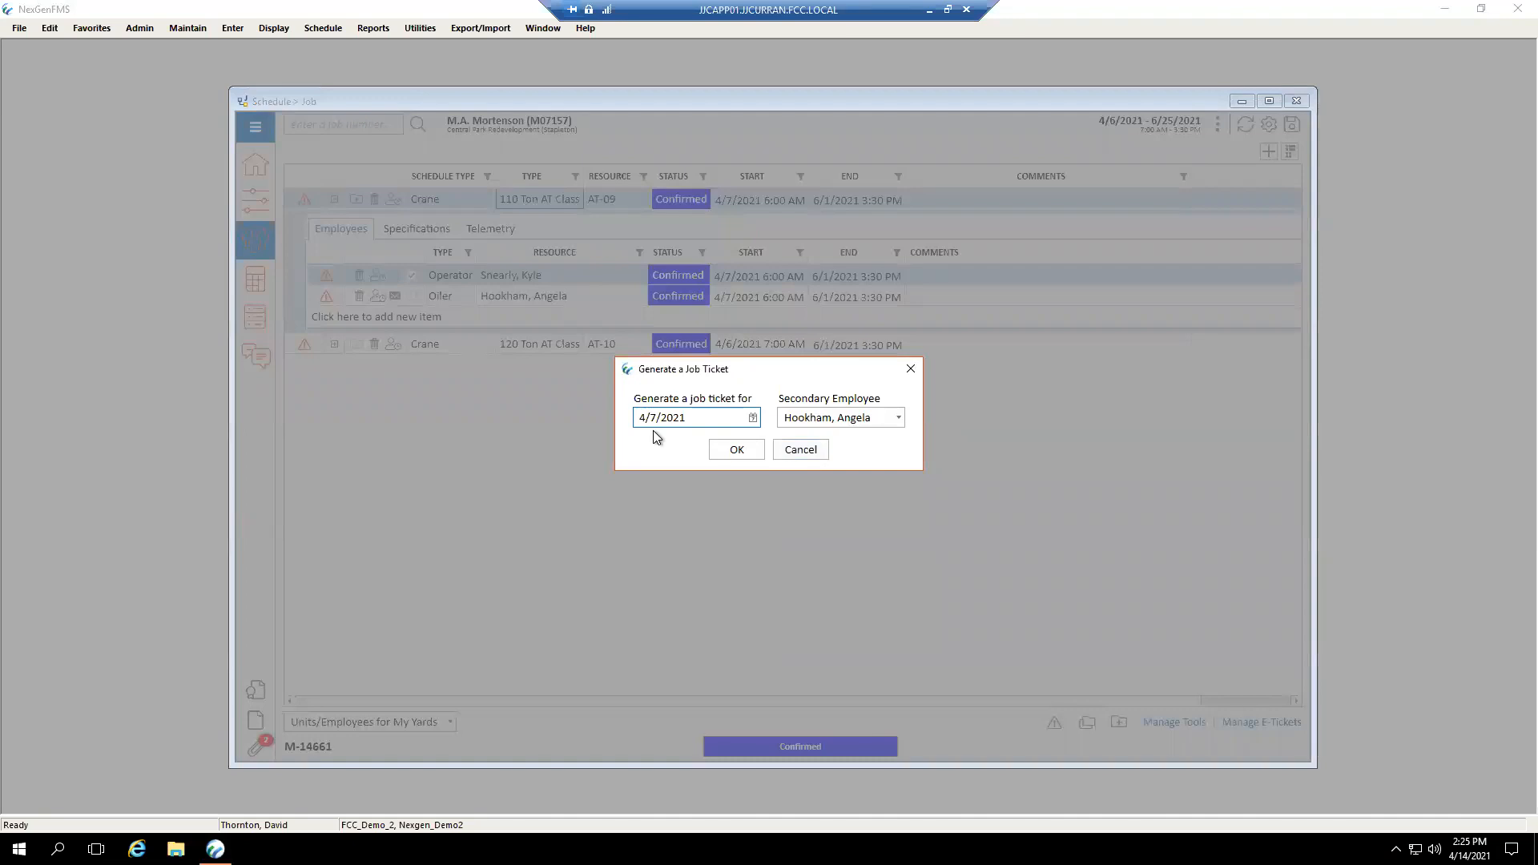
click(737, 450)
click(815, 488)
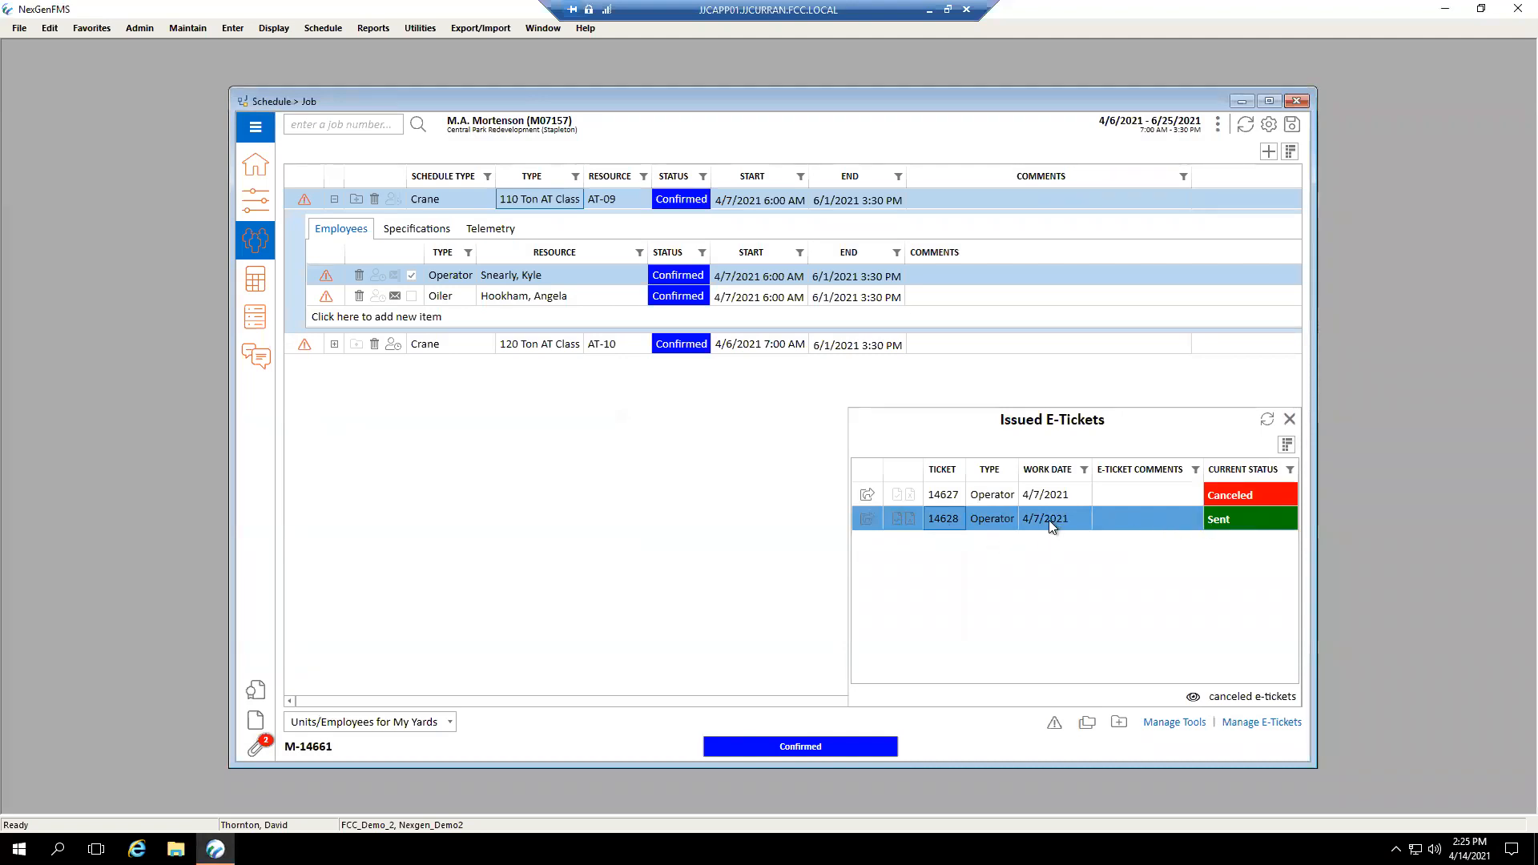
click(819, 566)
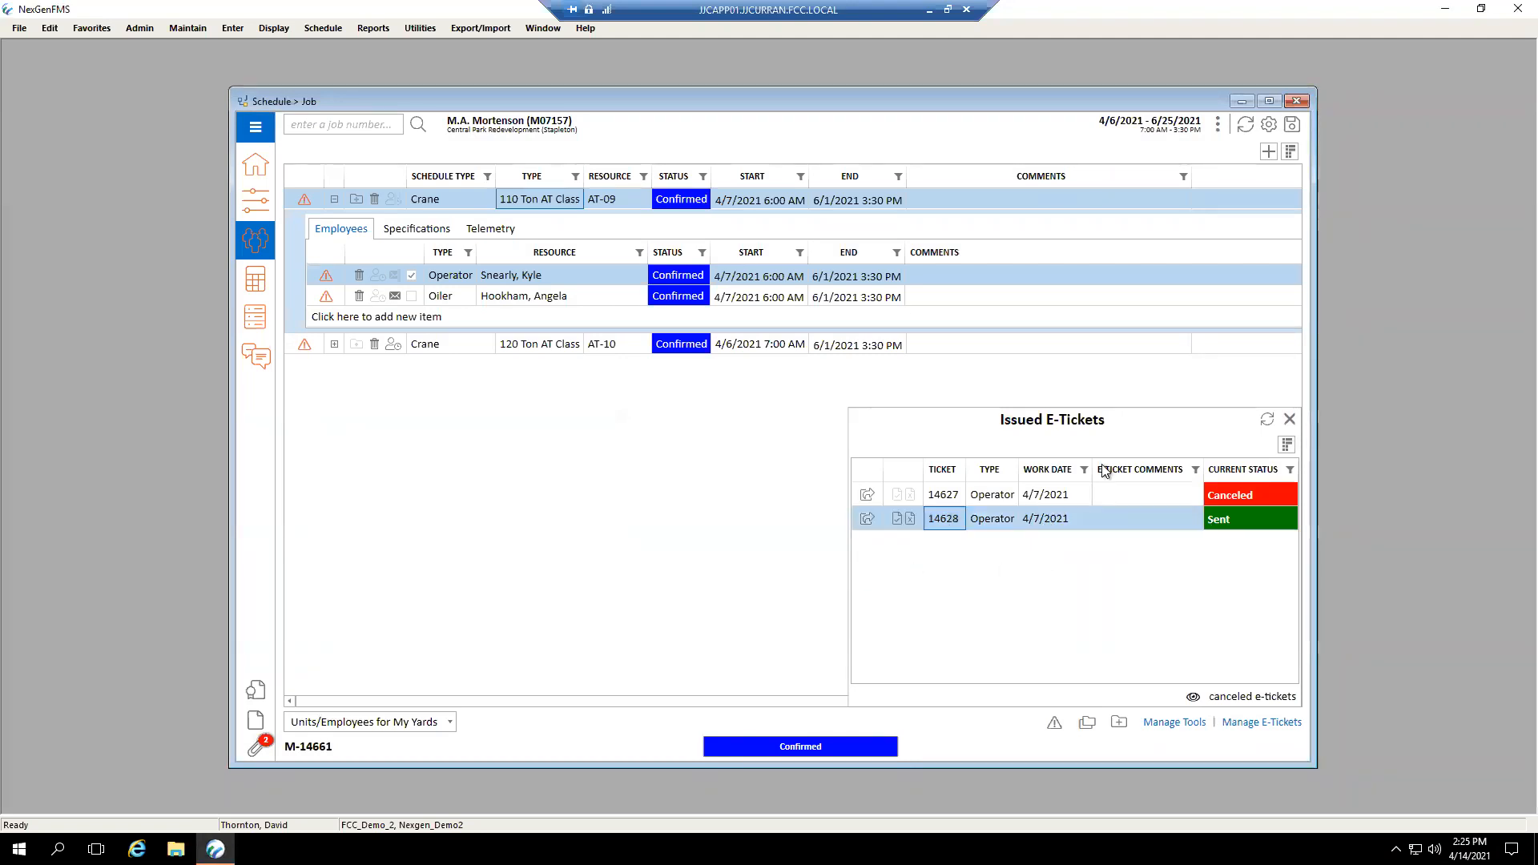
- Back out of a further AT-09 job ticket for 4/8/2021, and cancel the crane's active 4/7/2021 operator e-ticket
click(354, 198)
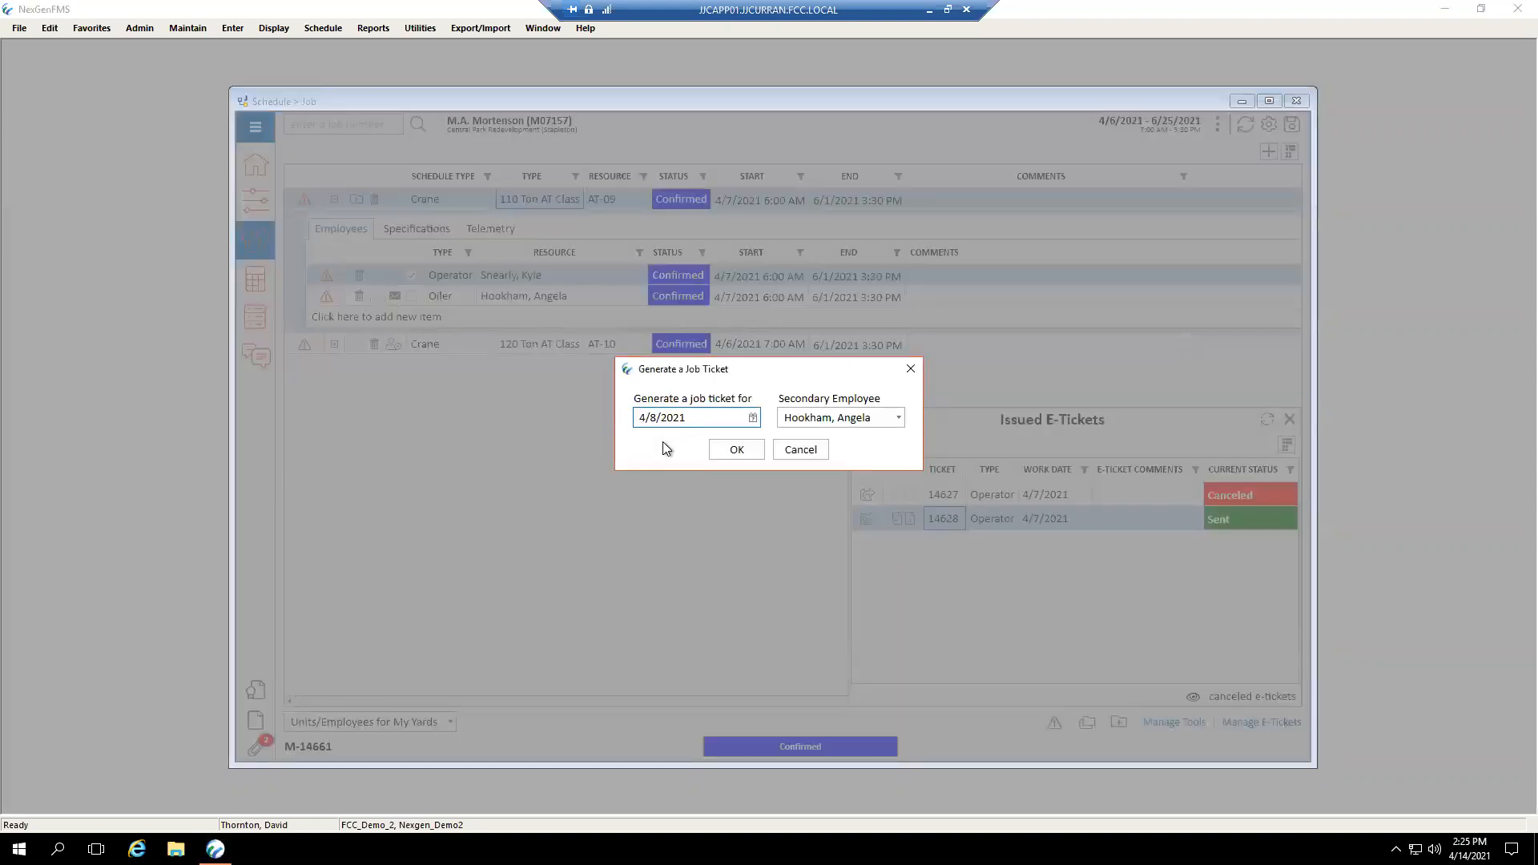
click(801, 452)
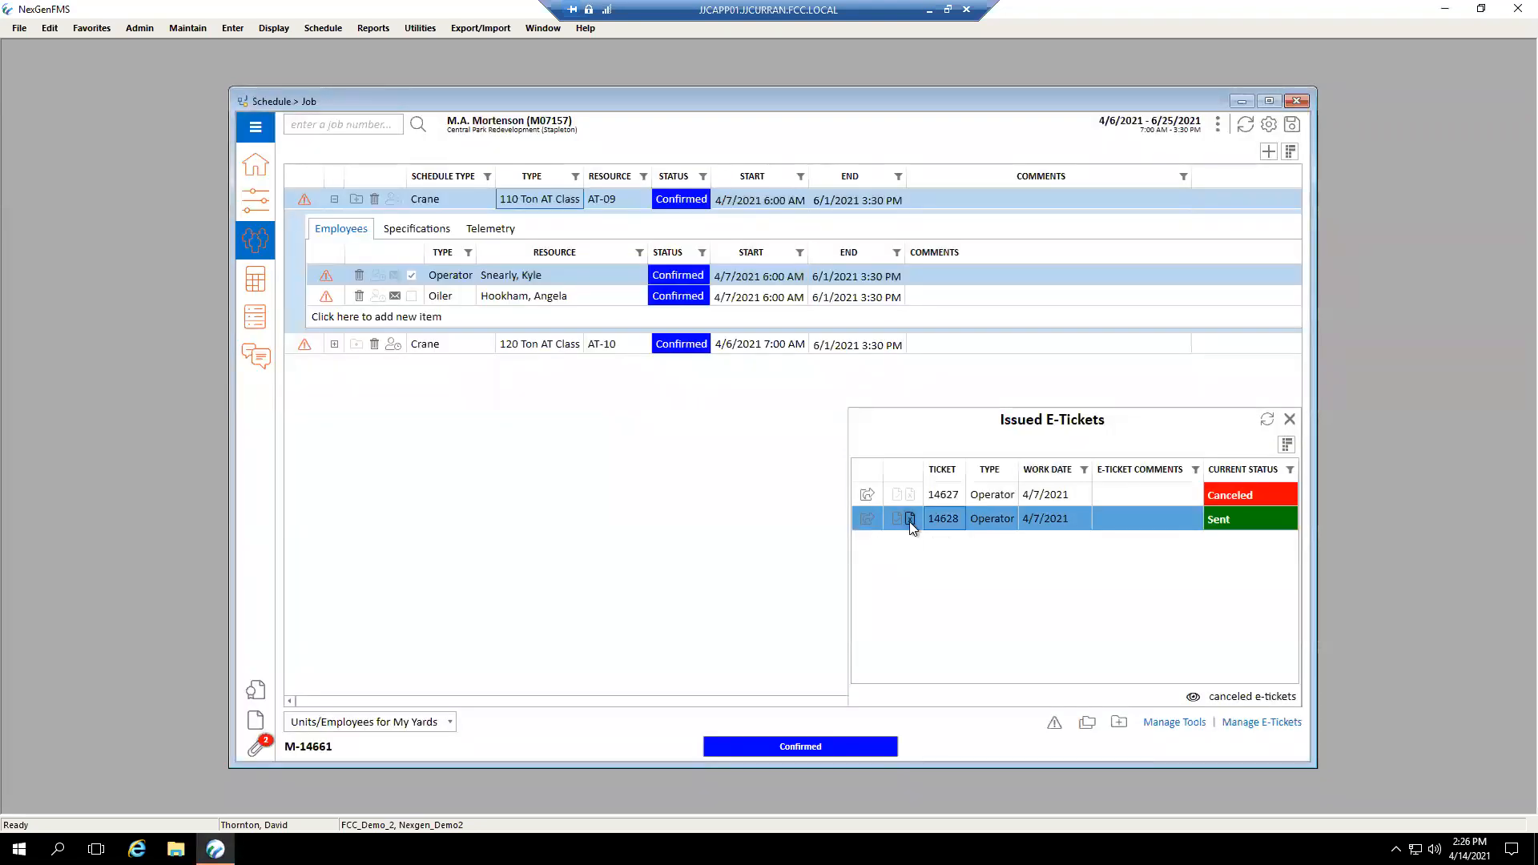
click(910, 519)
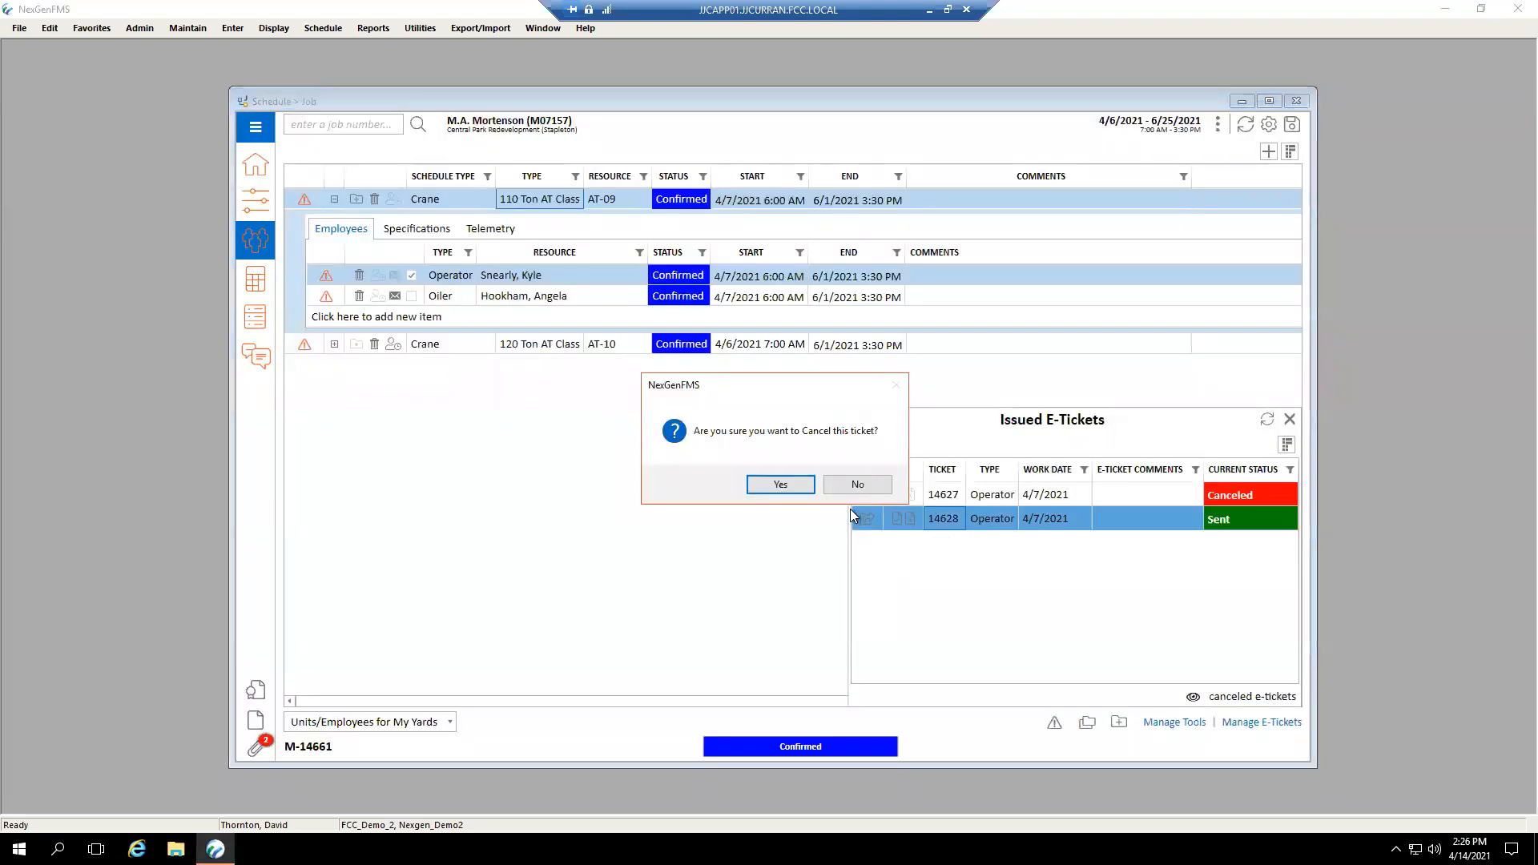
click(780, 486)
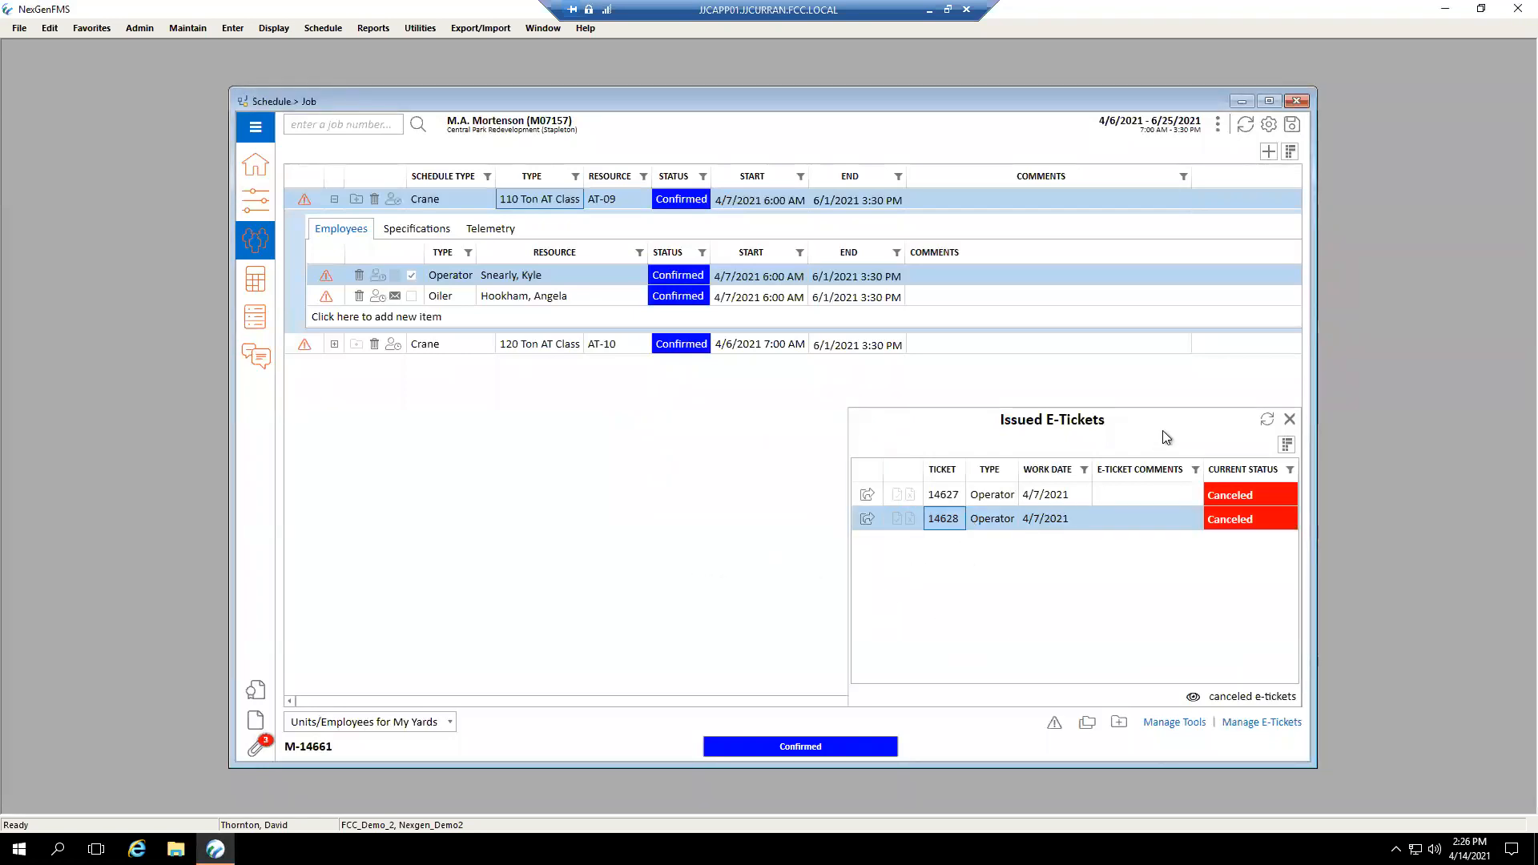
click(1289, 420)
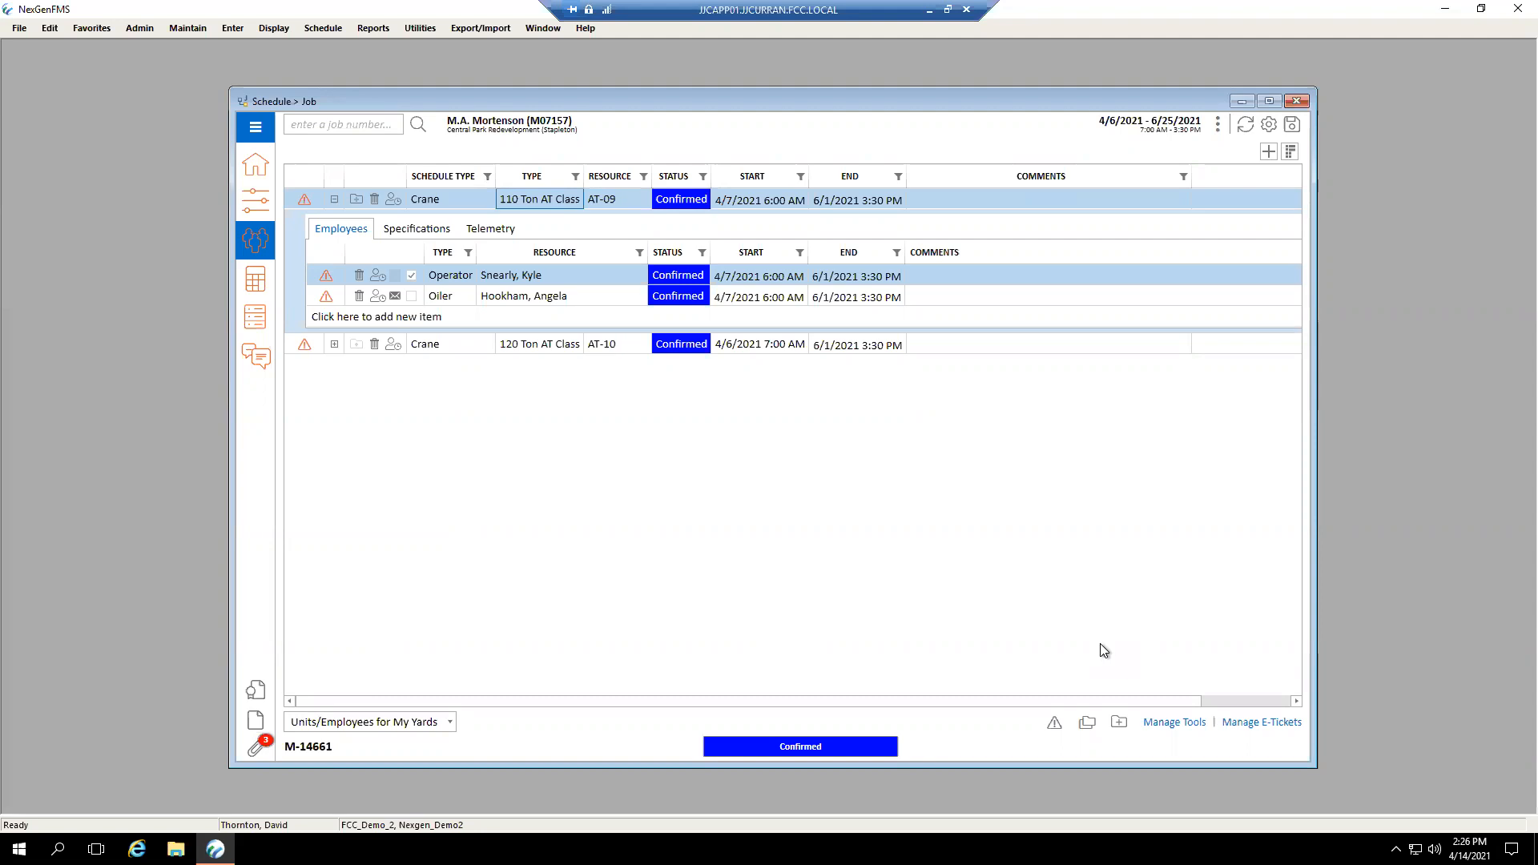
click(1117, 725)
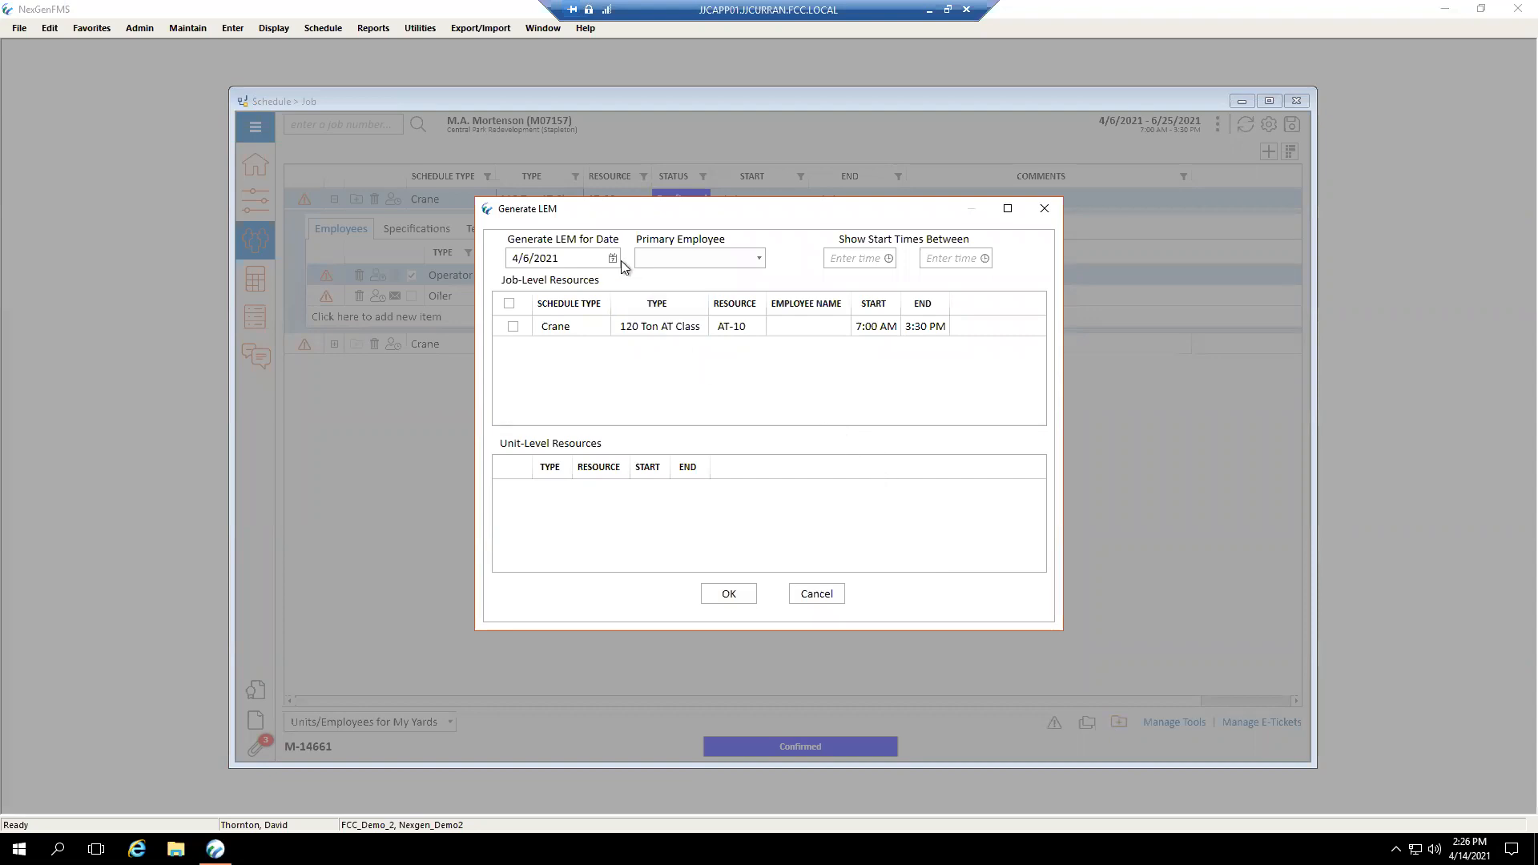
drag(632, 210, 686, 302)
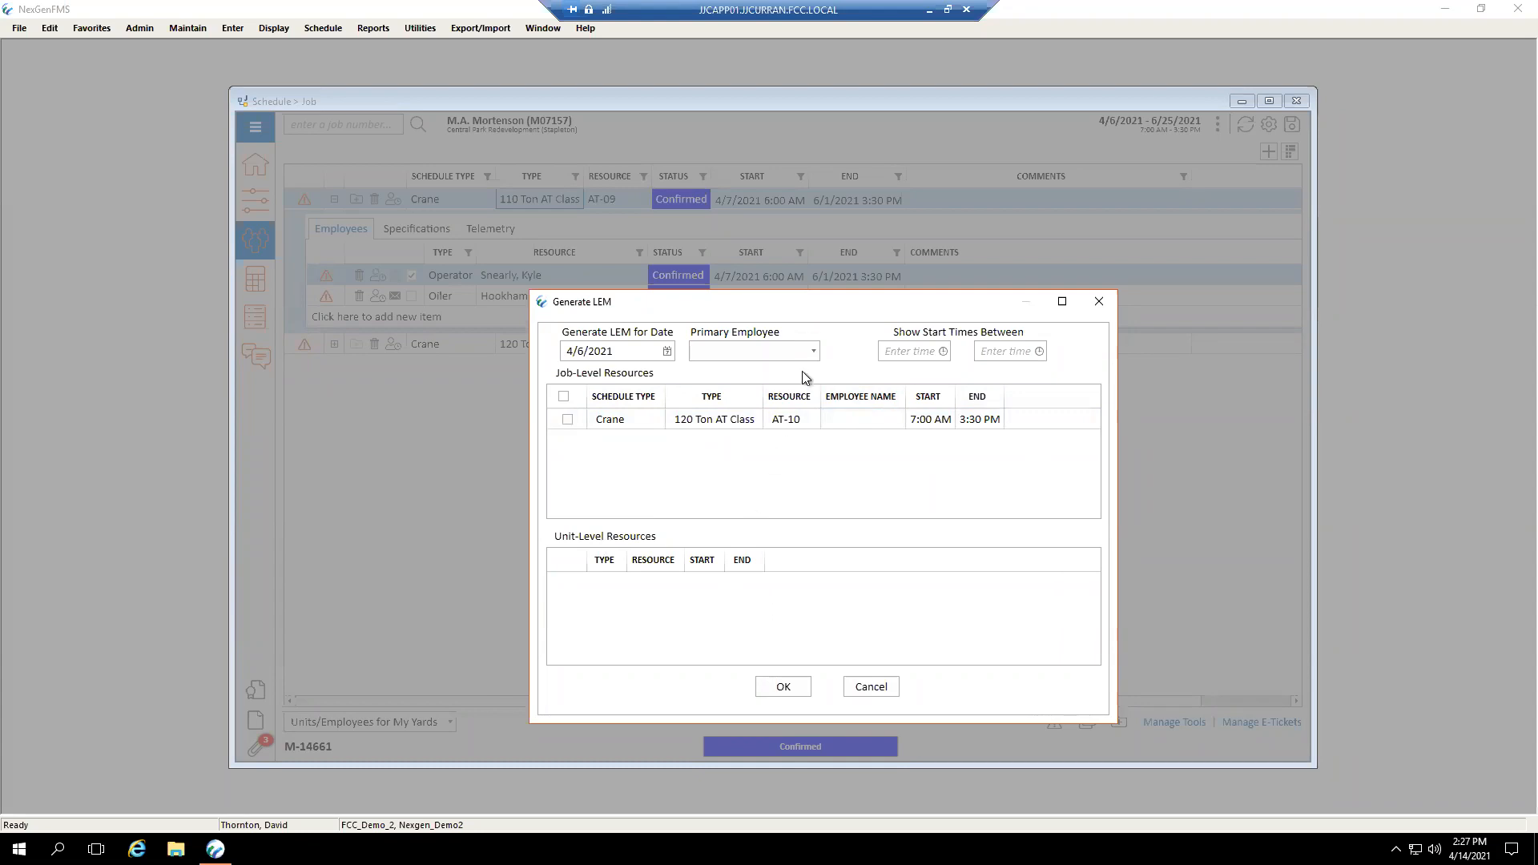
click(813, 350)
click(813, 350)
click(877, 687)
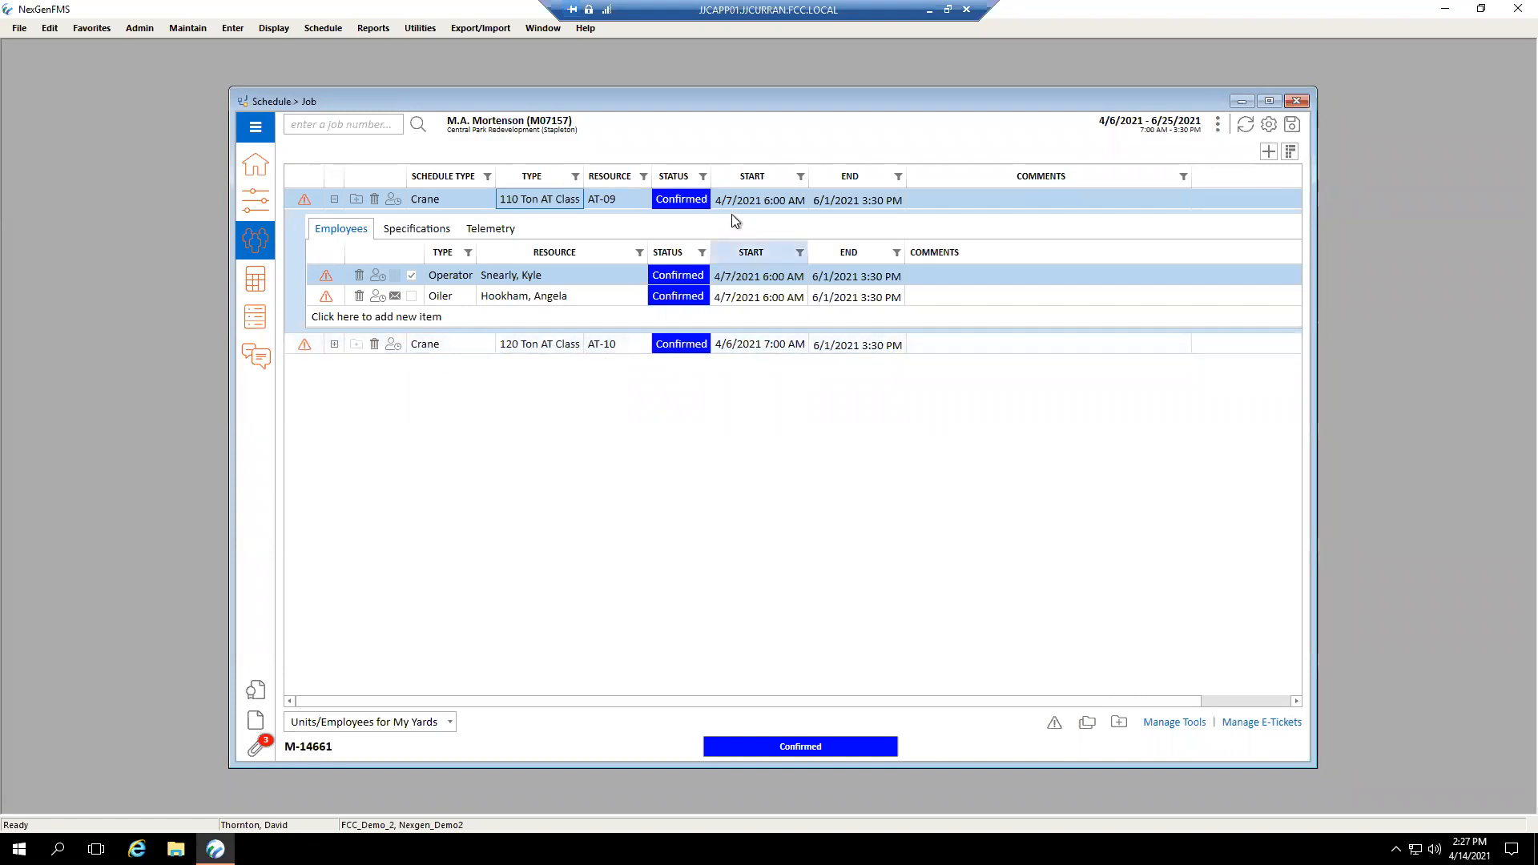
- Start a LEM for 4/7/2021 with the AT-09 crane's operator as the primary employee
click(1118, 722)
click(613, 259)
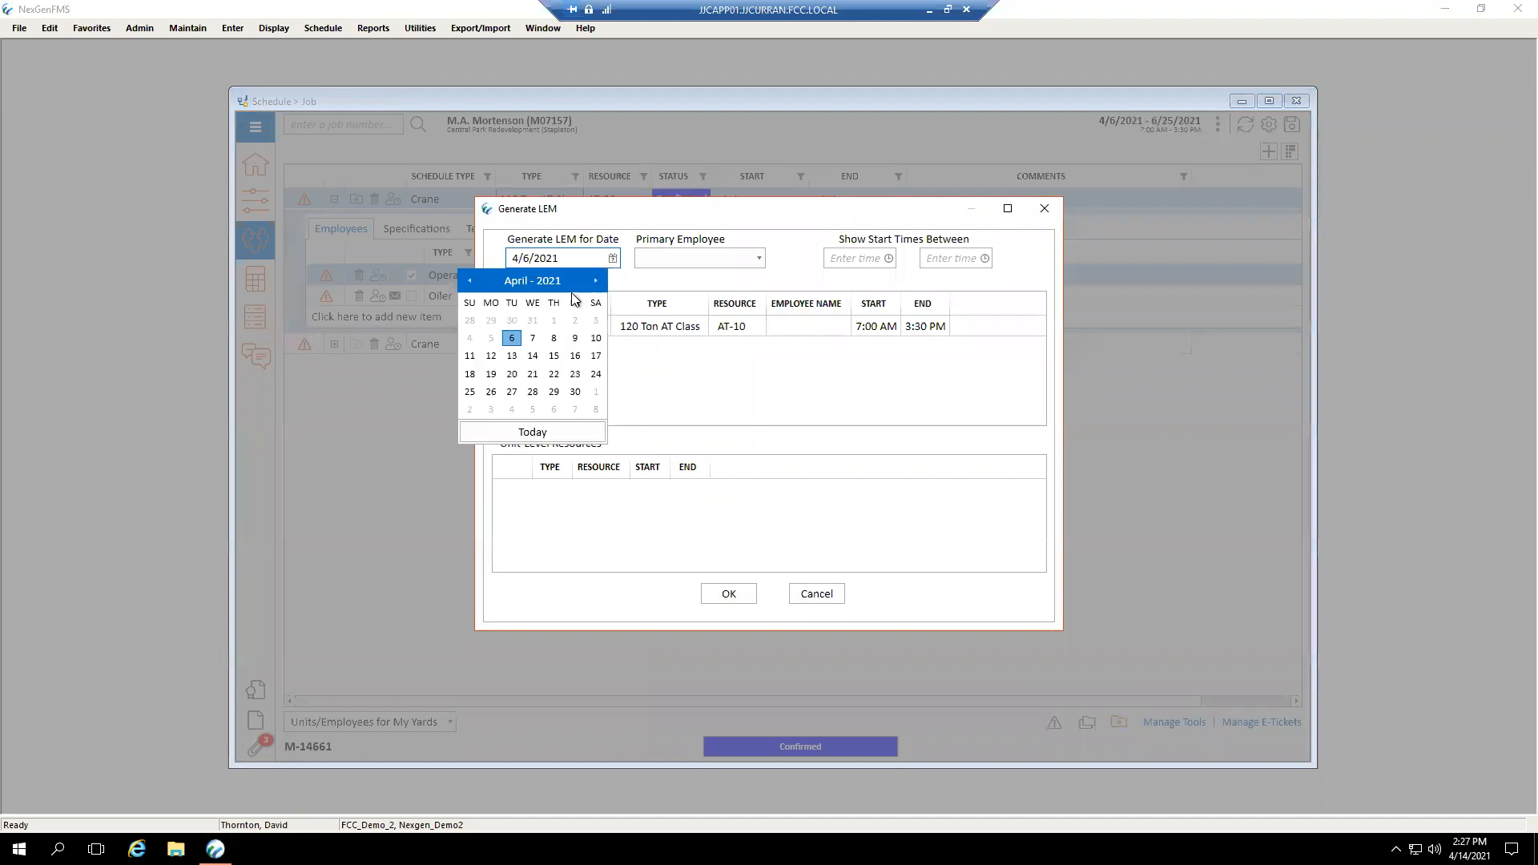
click(536, 342)
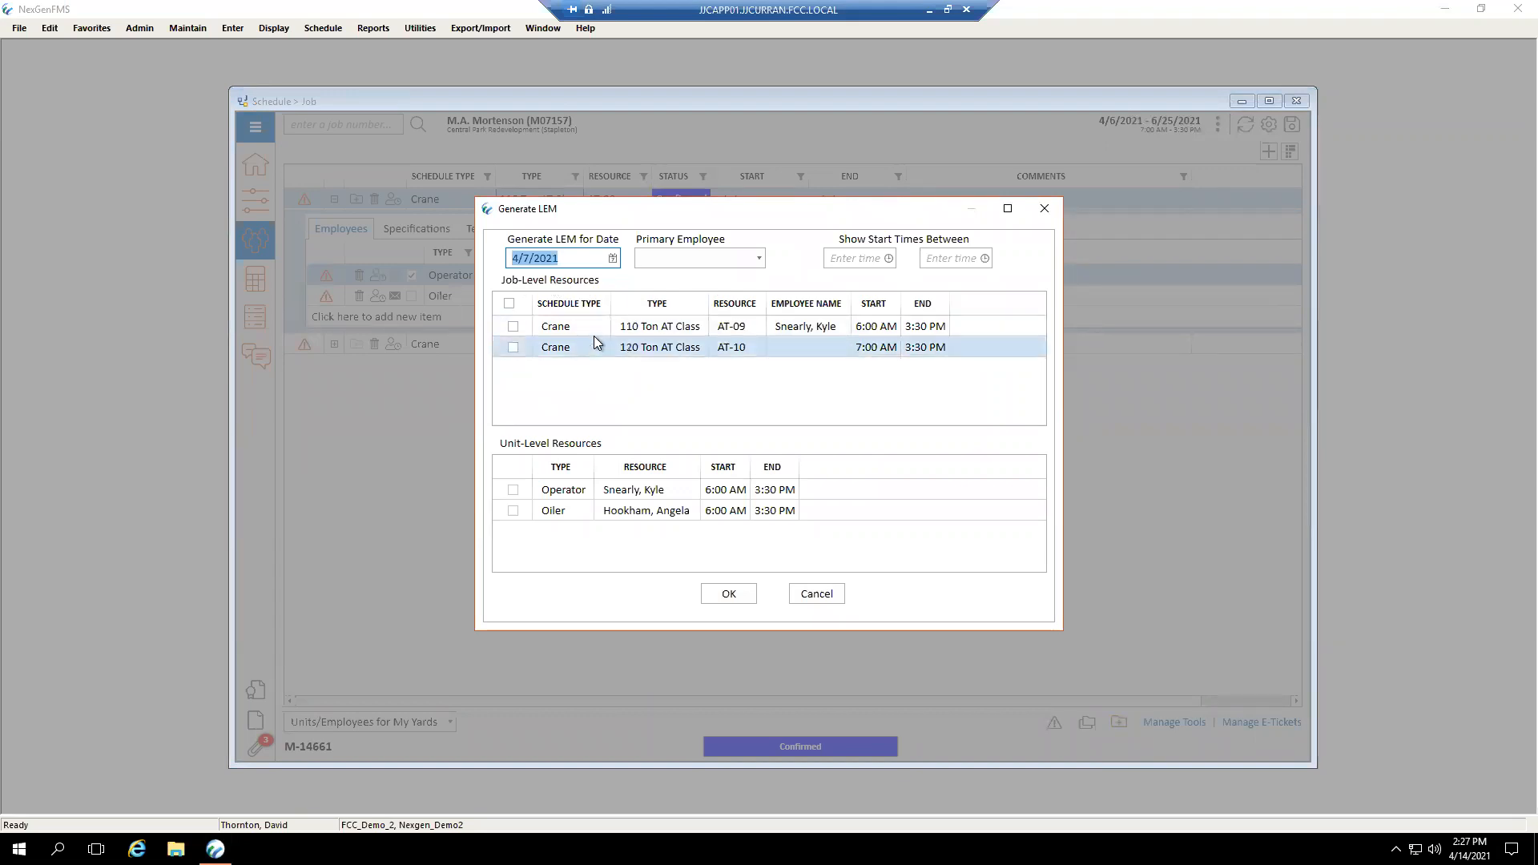
drag(633, 217, 859, 351)
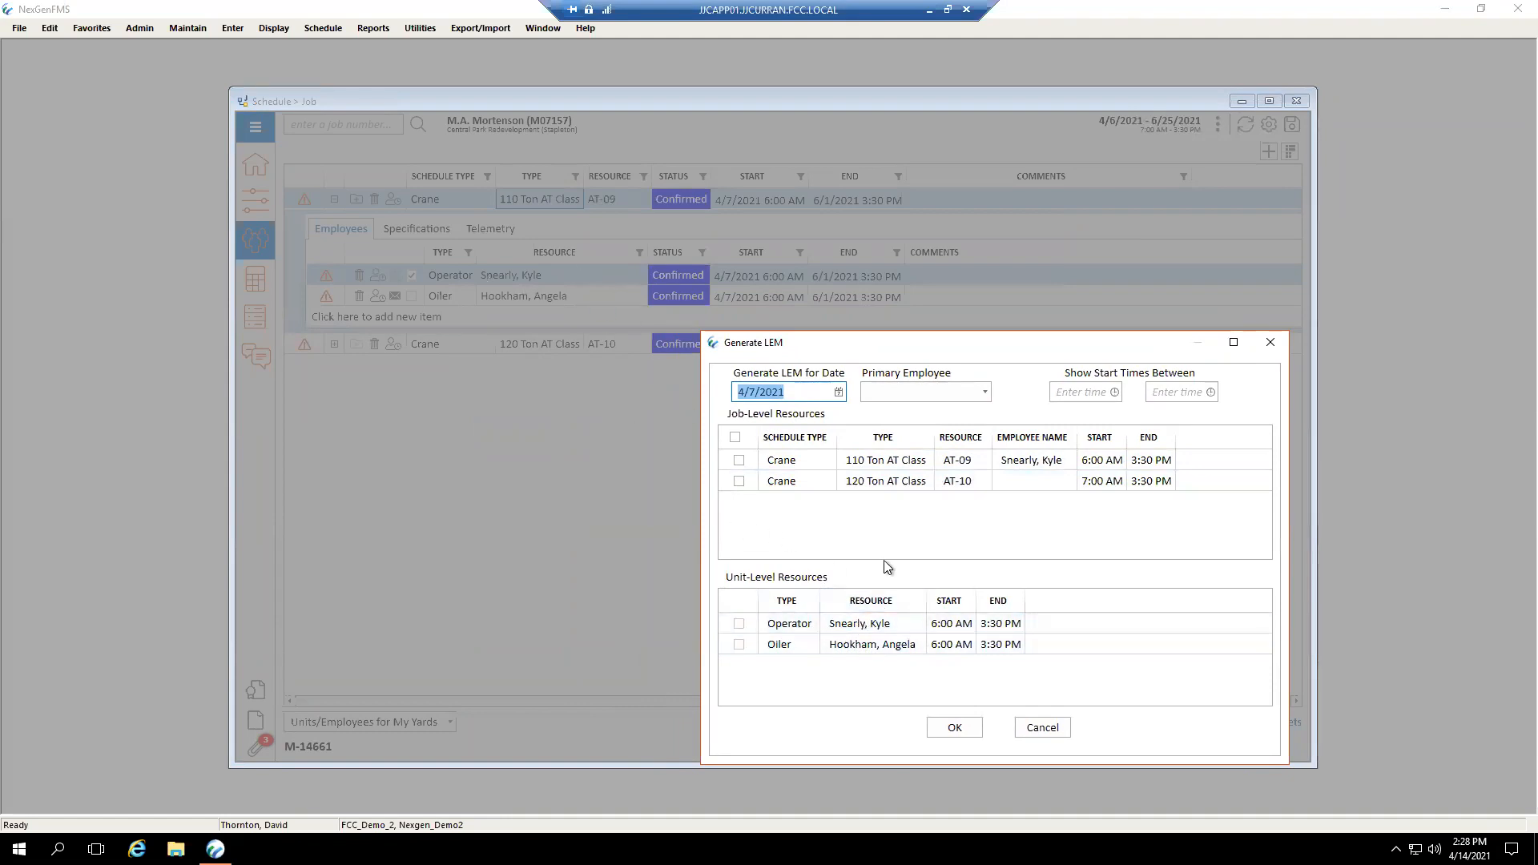
click(958, 397)
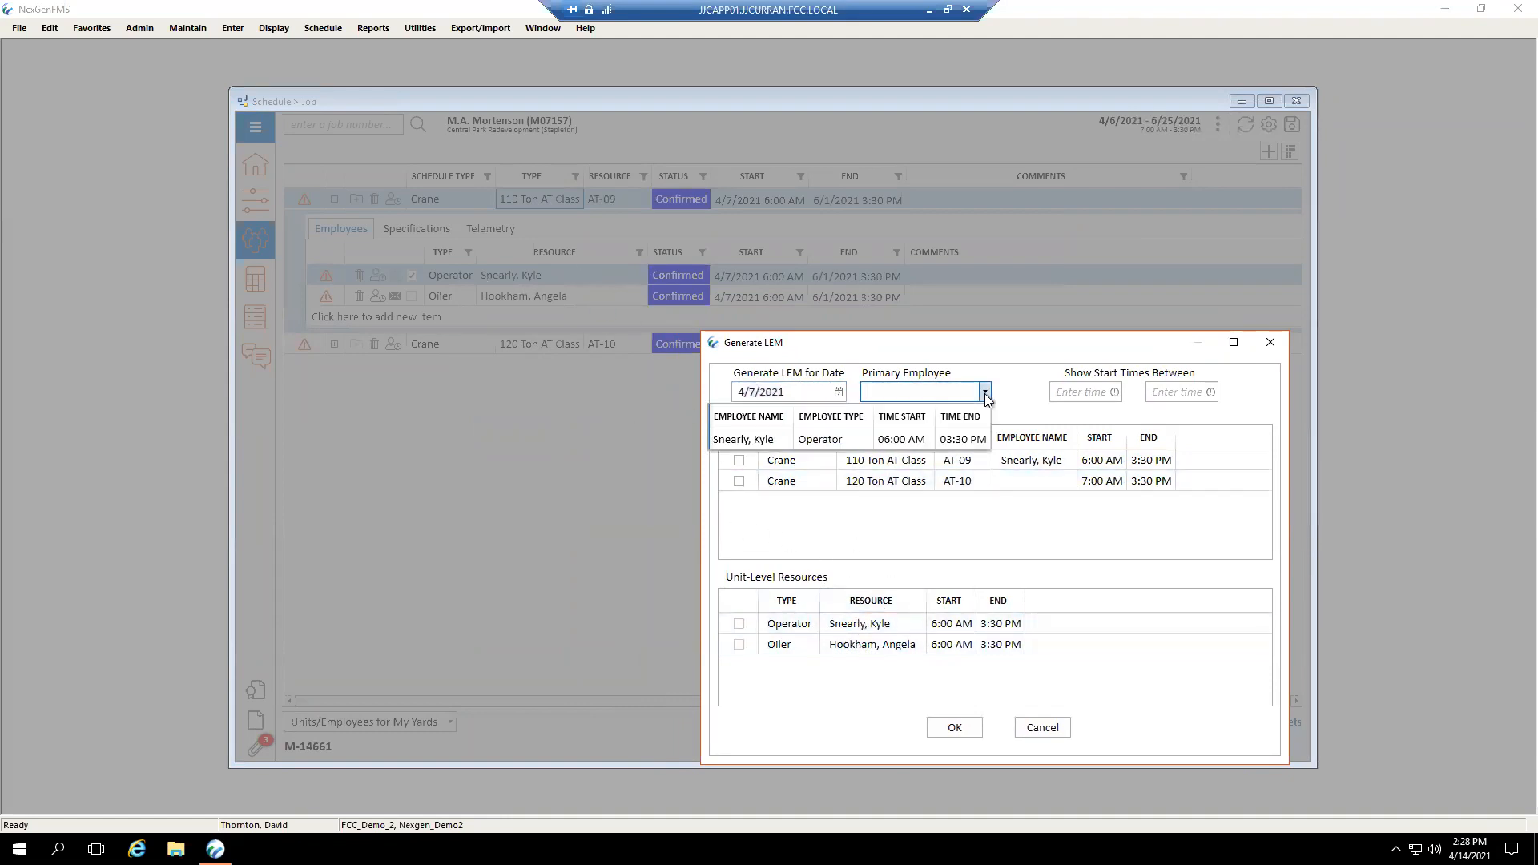
click(769, 443)
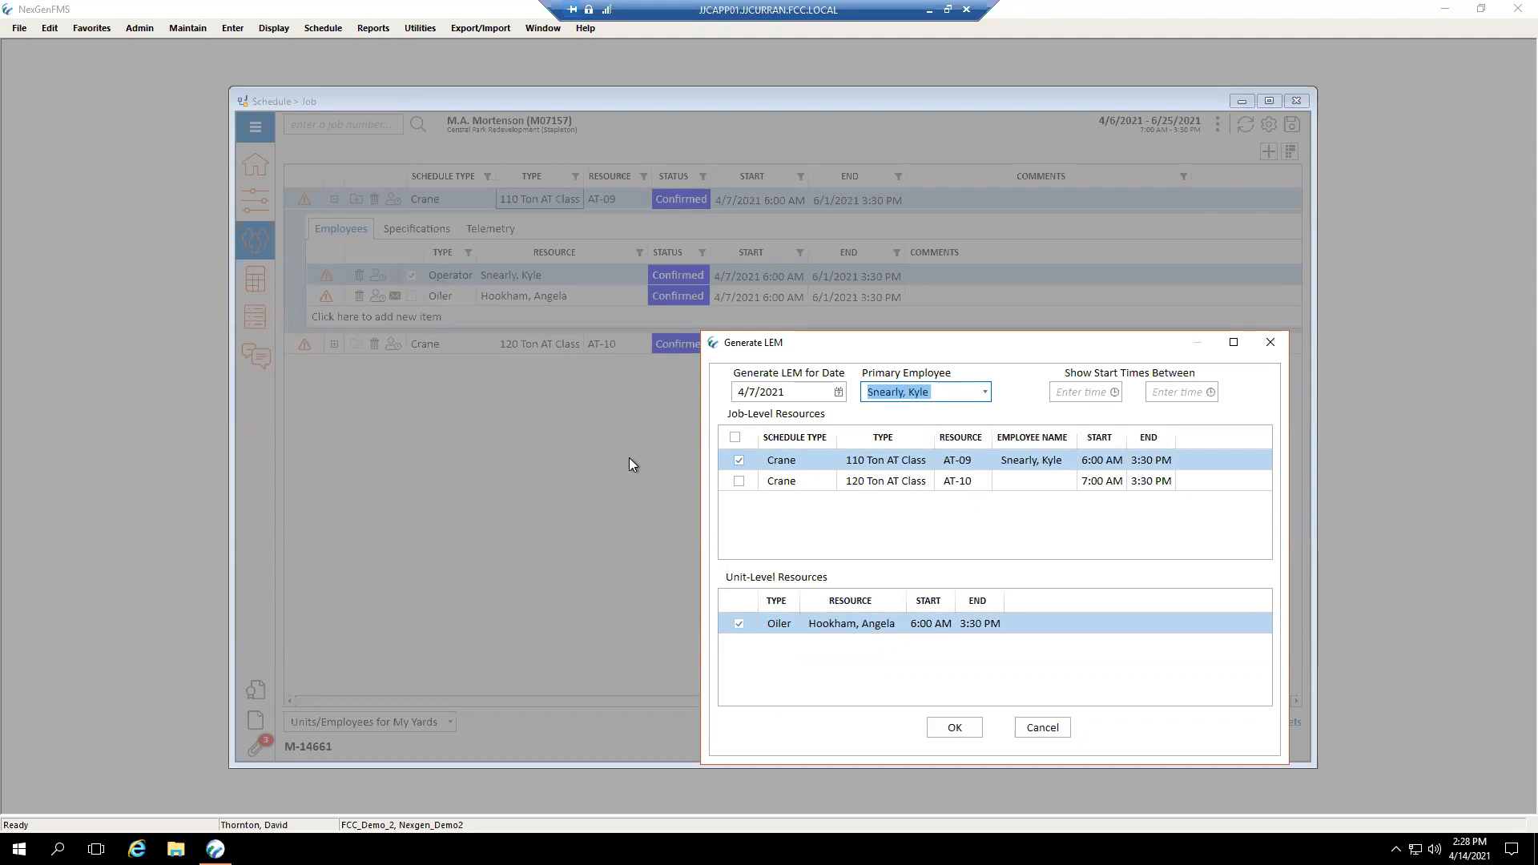
- Clear and reselect the AT-09 crane to check its linked oiler, and generate the LEM with both included
click(829, 527)
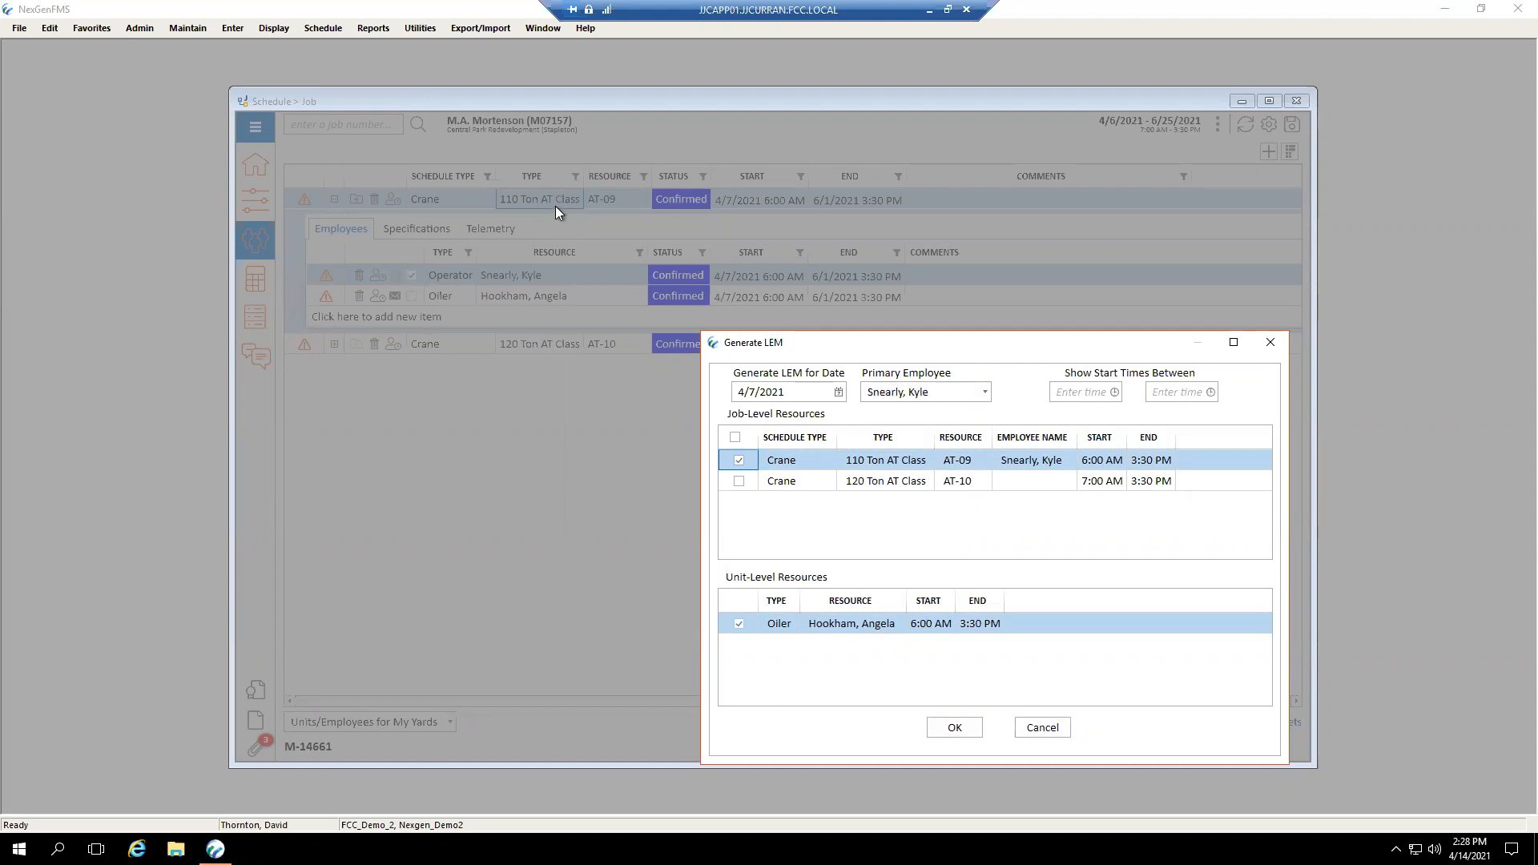
click(739, 462)
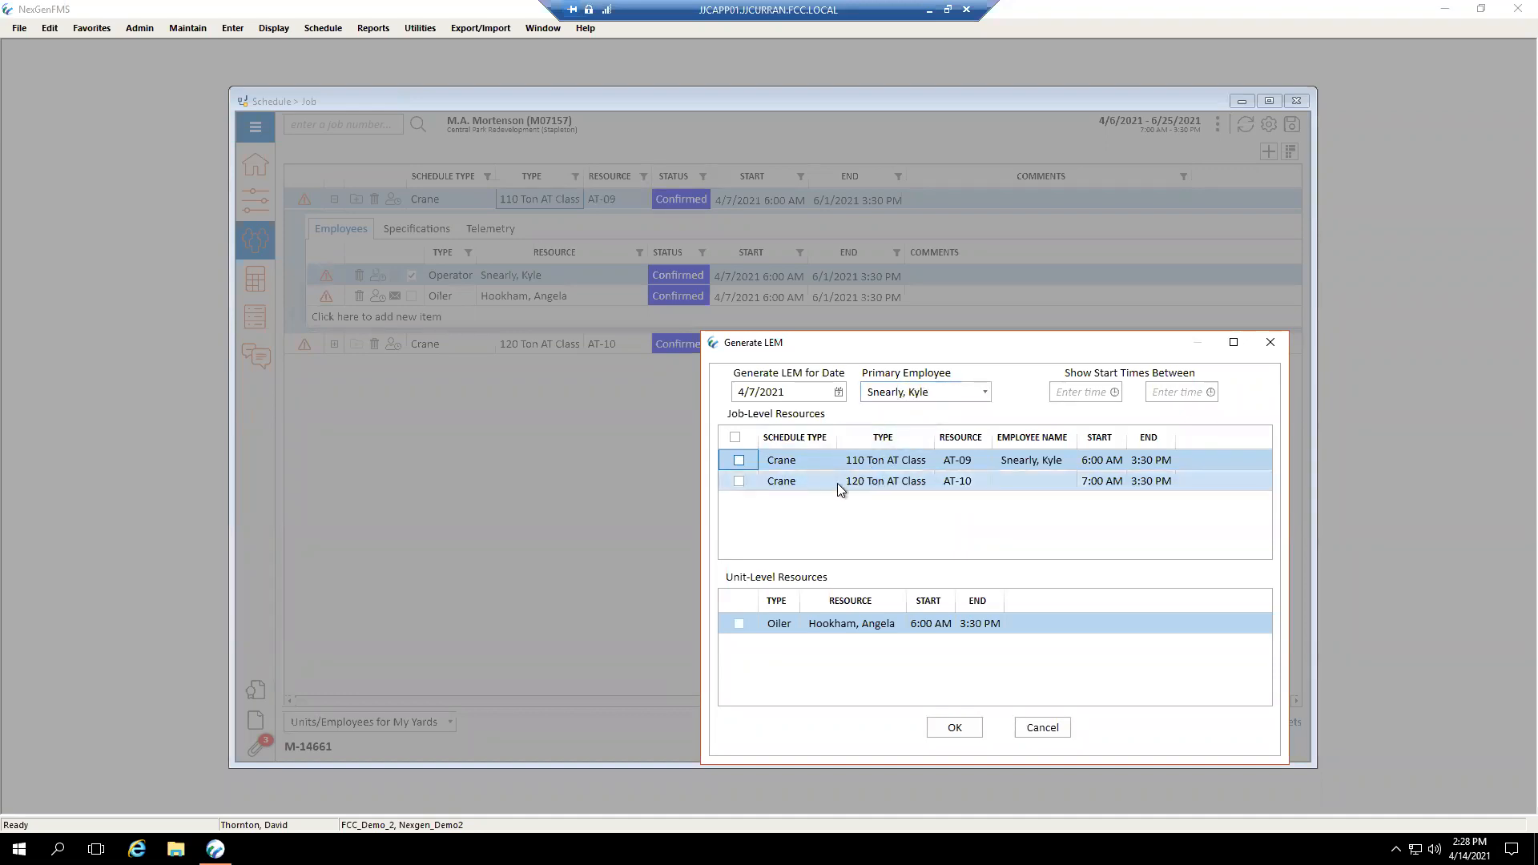
click(739, 462)
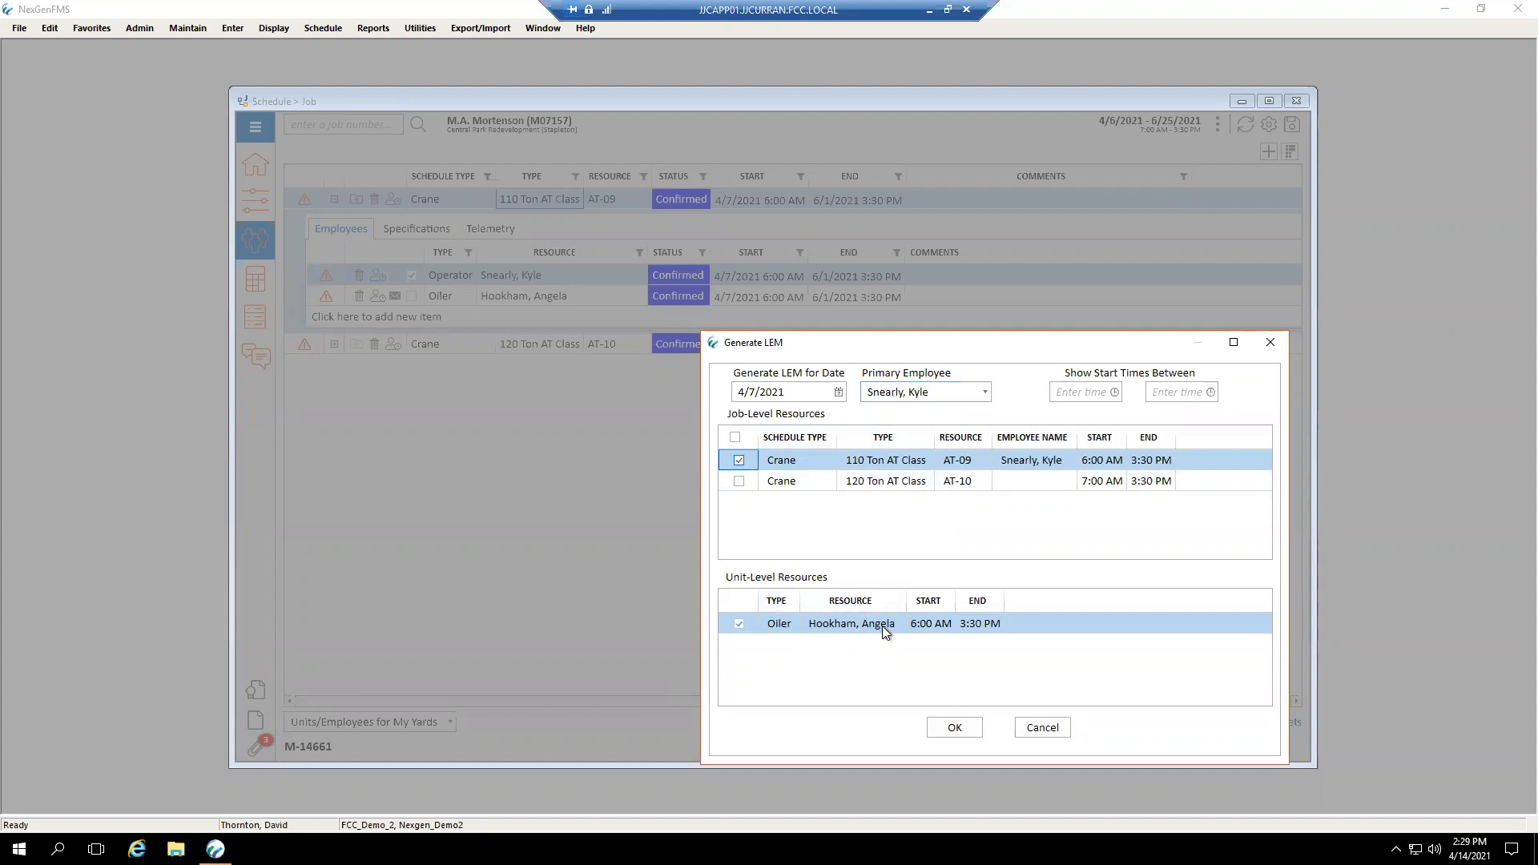
click(739, 461)
click(739, 460)
click(959, 725)
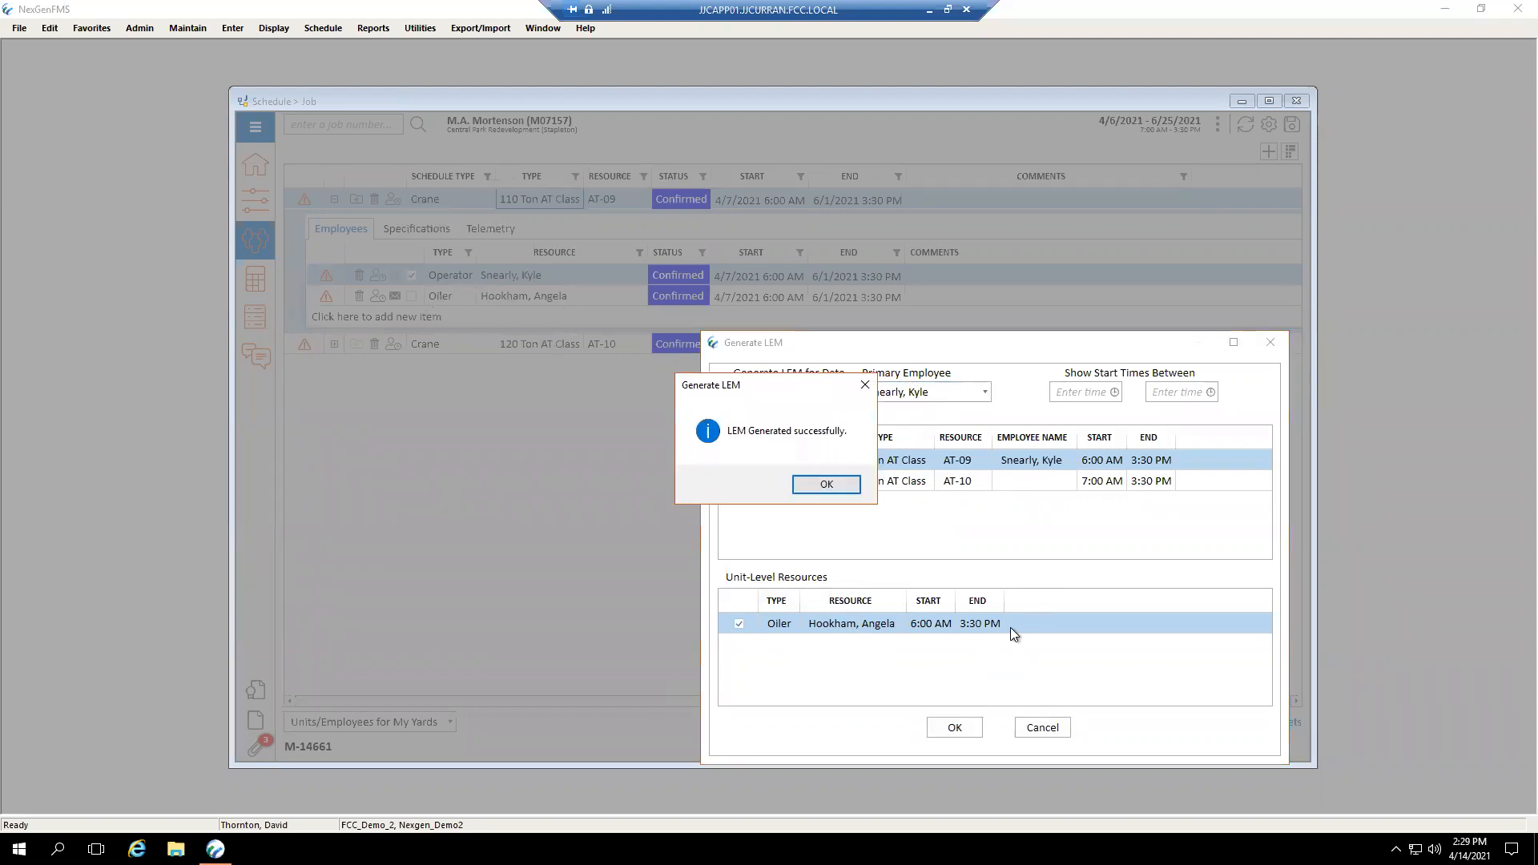
click(819, 486)
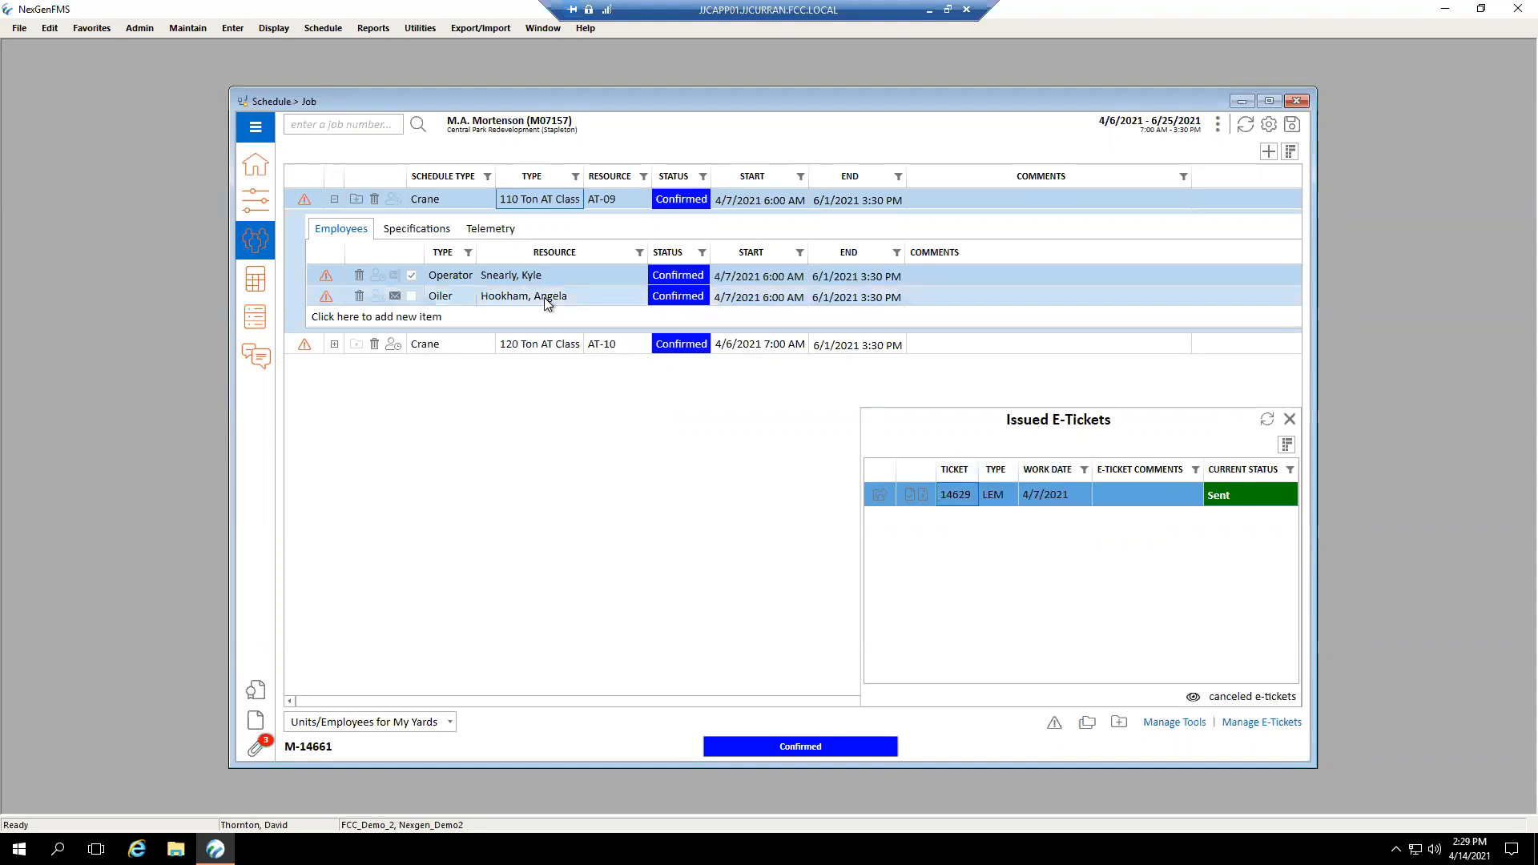
- Cancel the AT-09 crane's sent LEM e-ticket for 4/7/2021
click(556, 200)
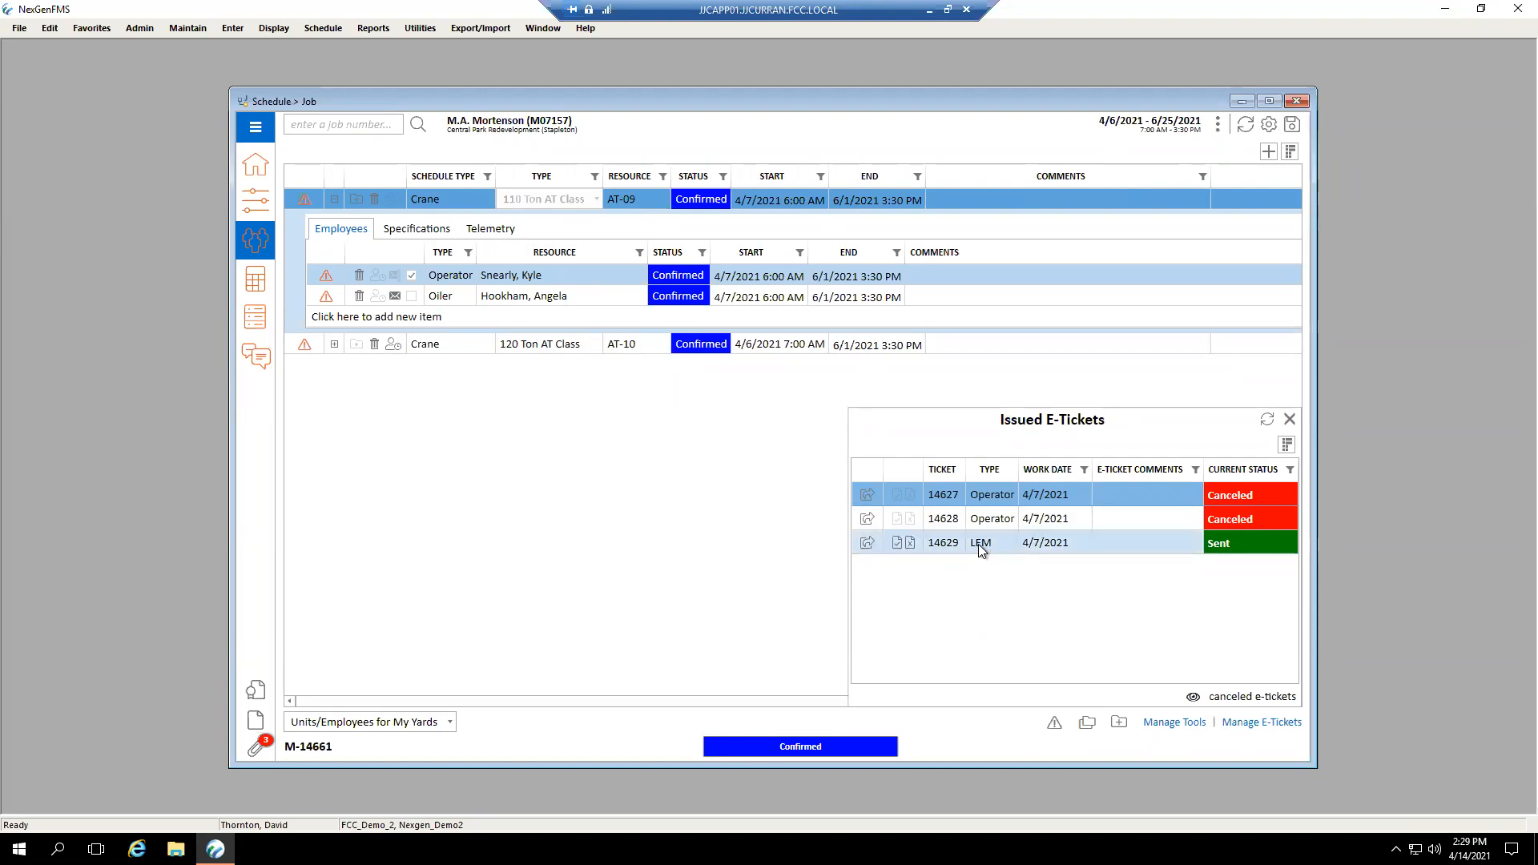
click(910, 543)
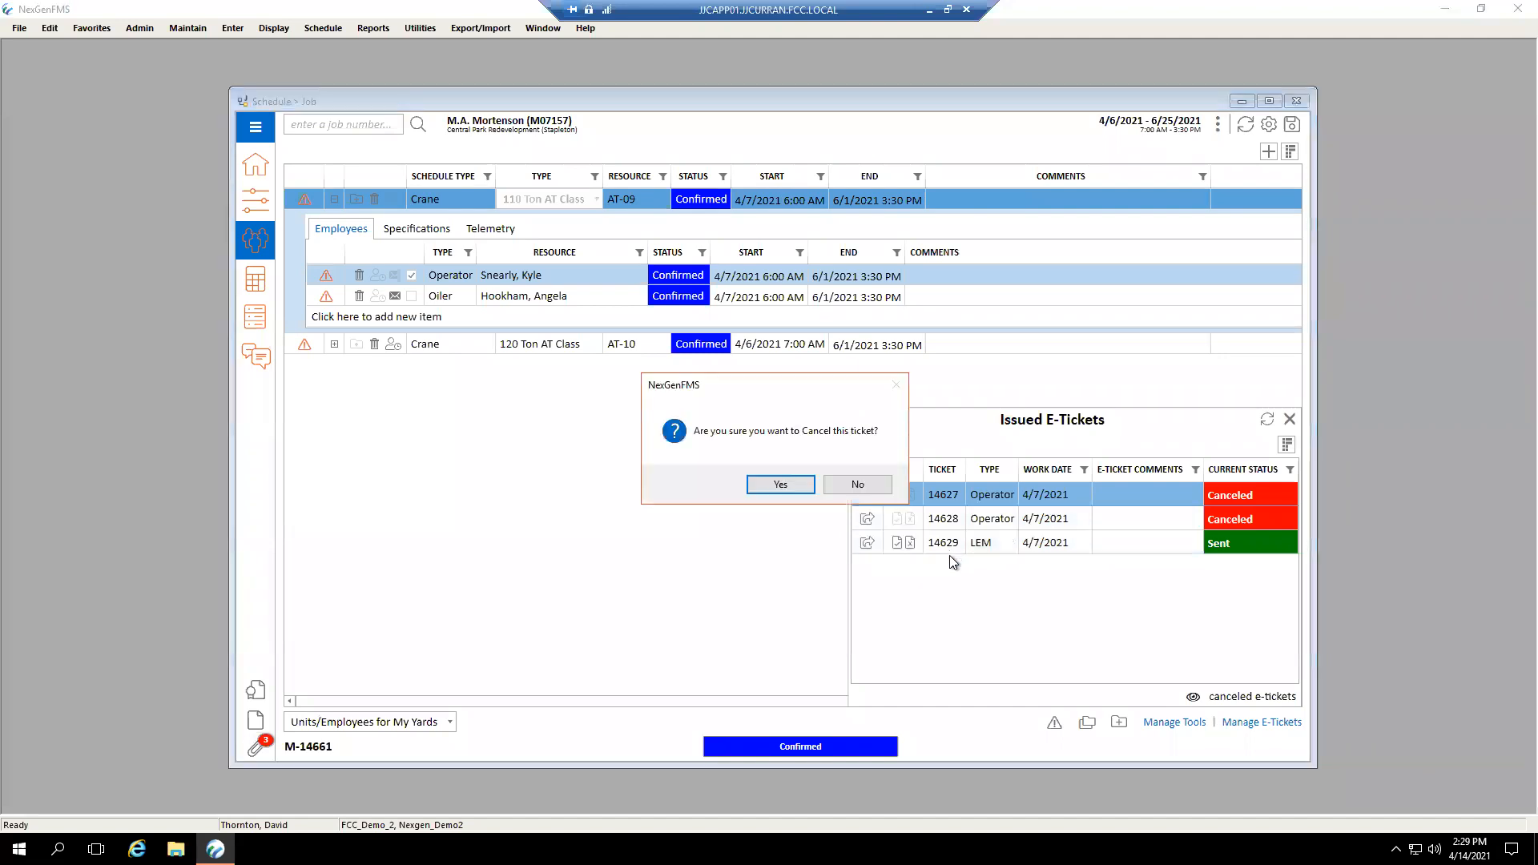
click(780, 484)
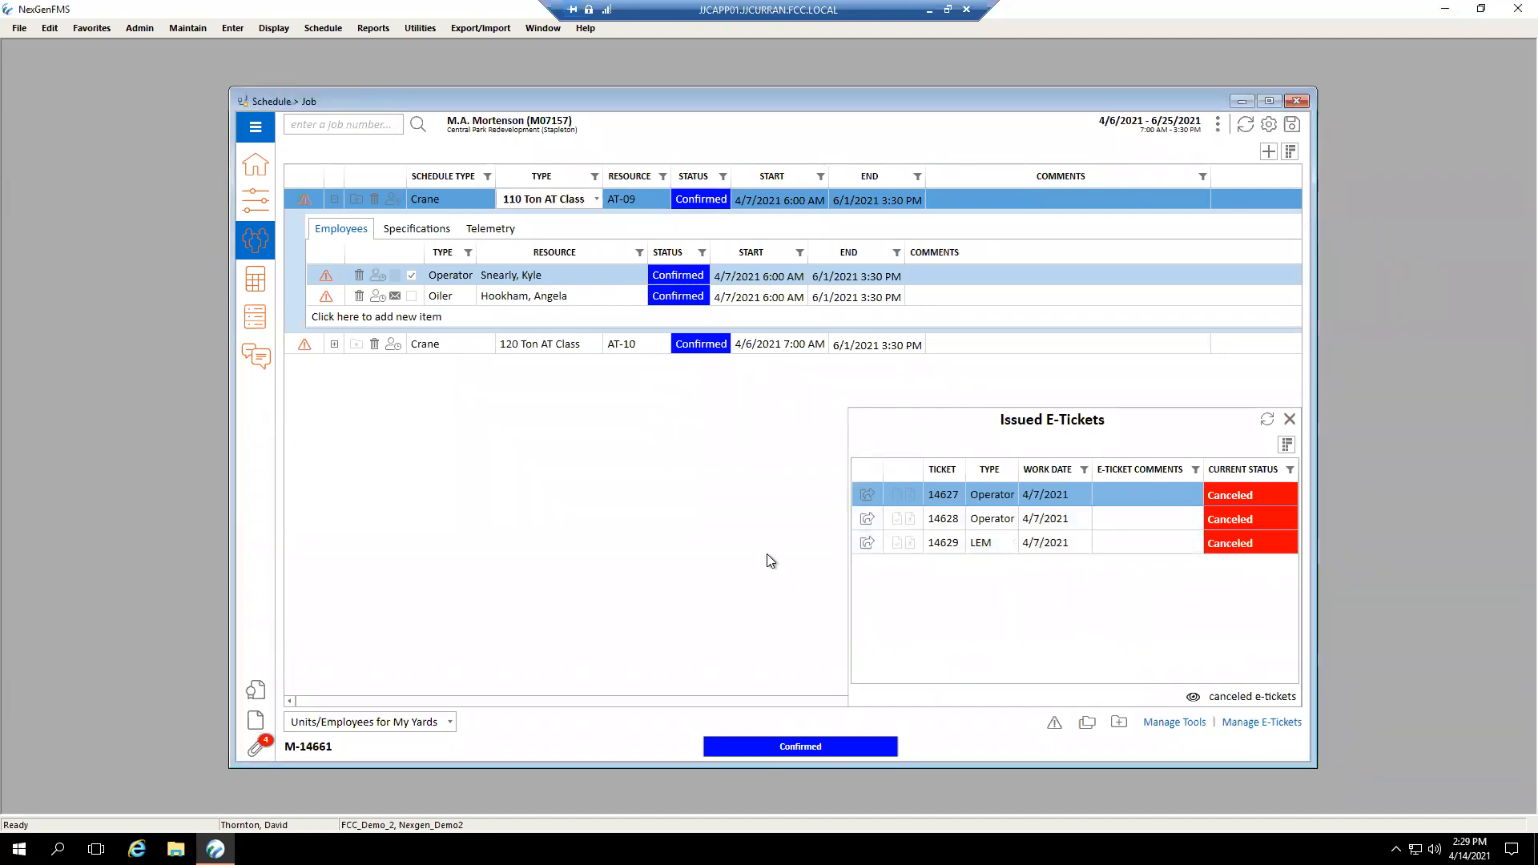
click(727, 398)
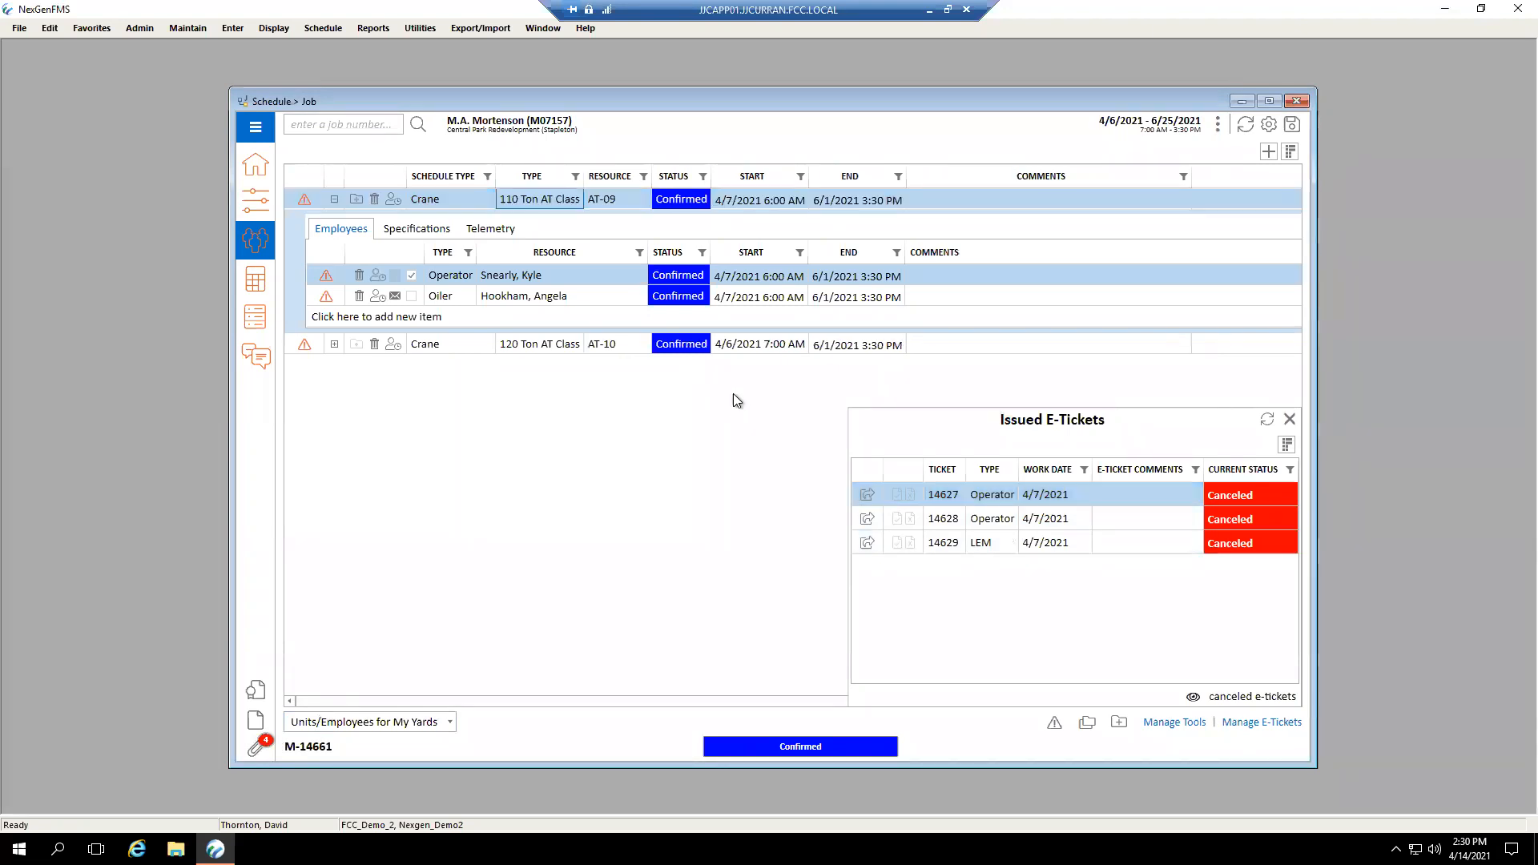
- Add a job-level employee entry to the schedule with the type Rigger
click(463, 343)
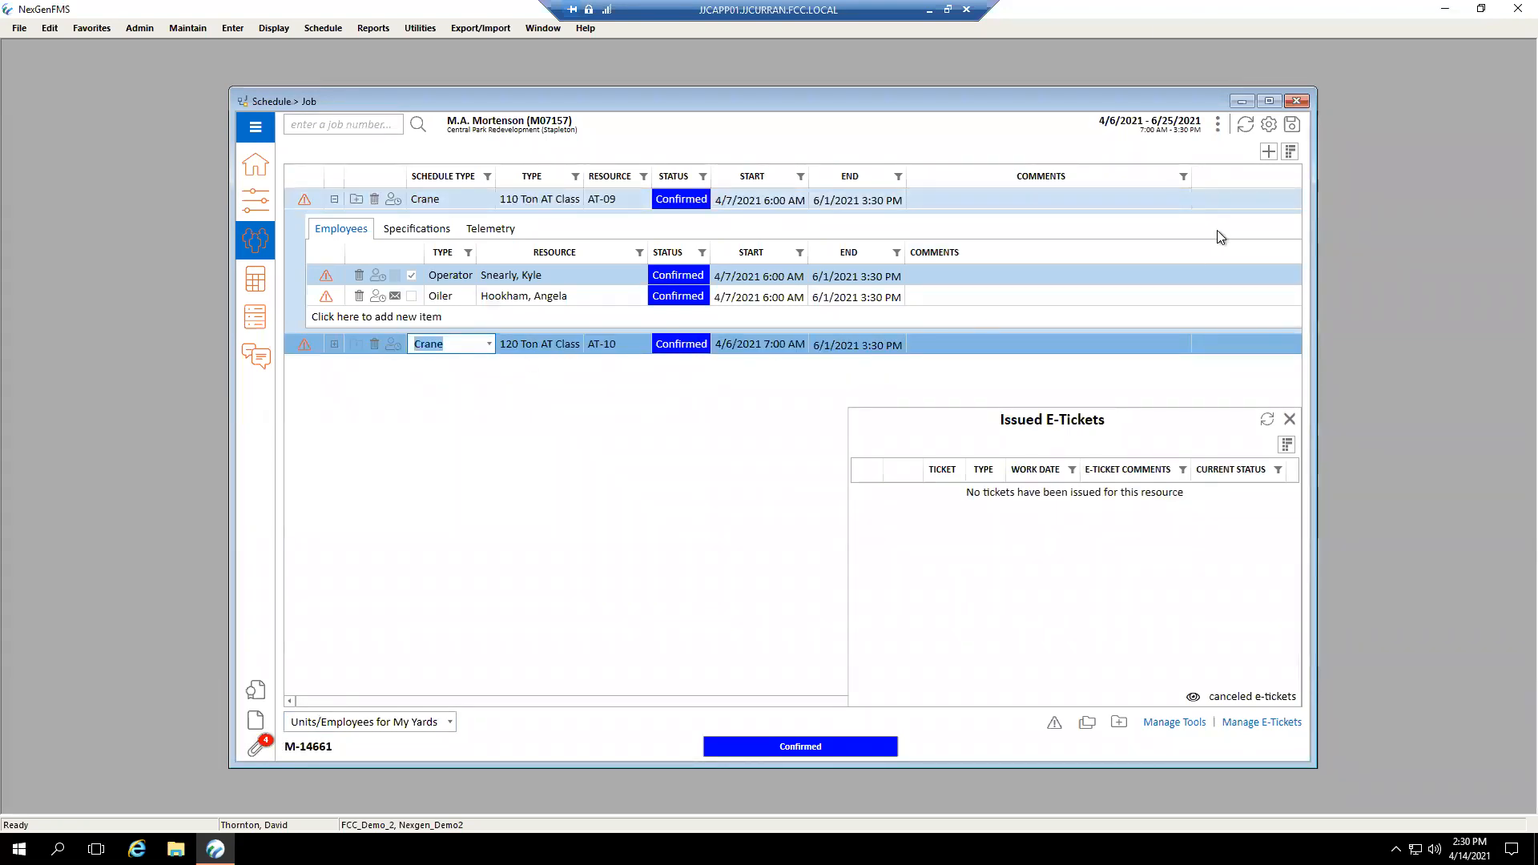
click(1268, 151)
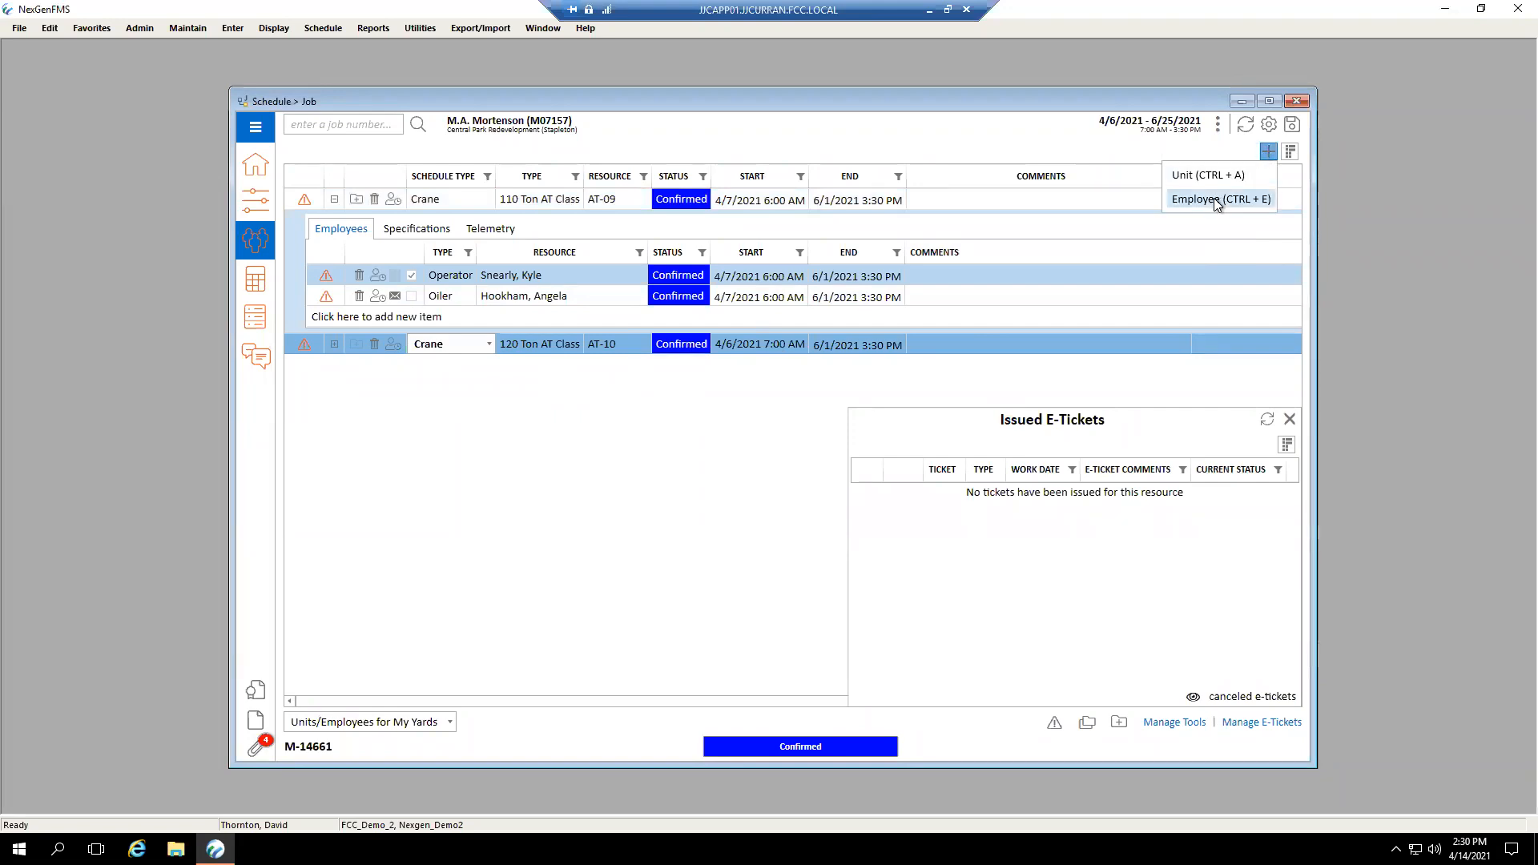
click(1215, 200)
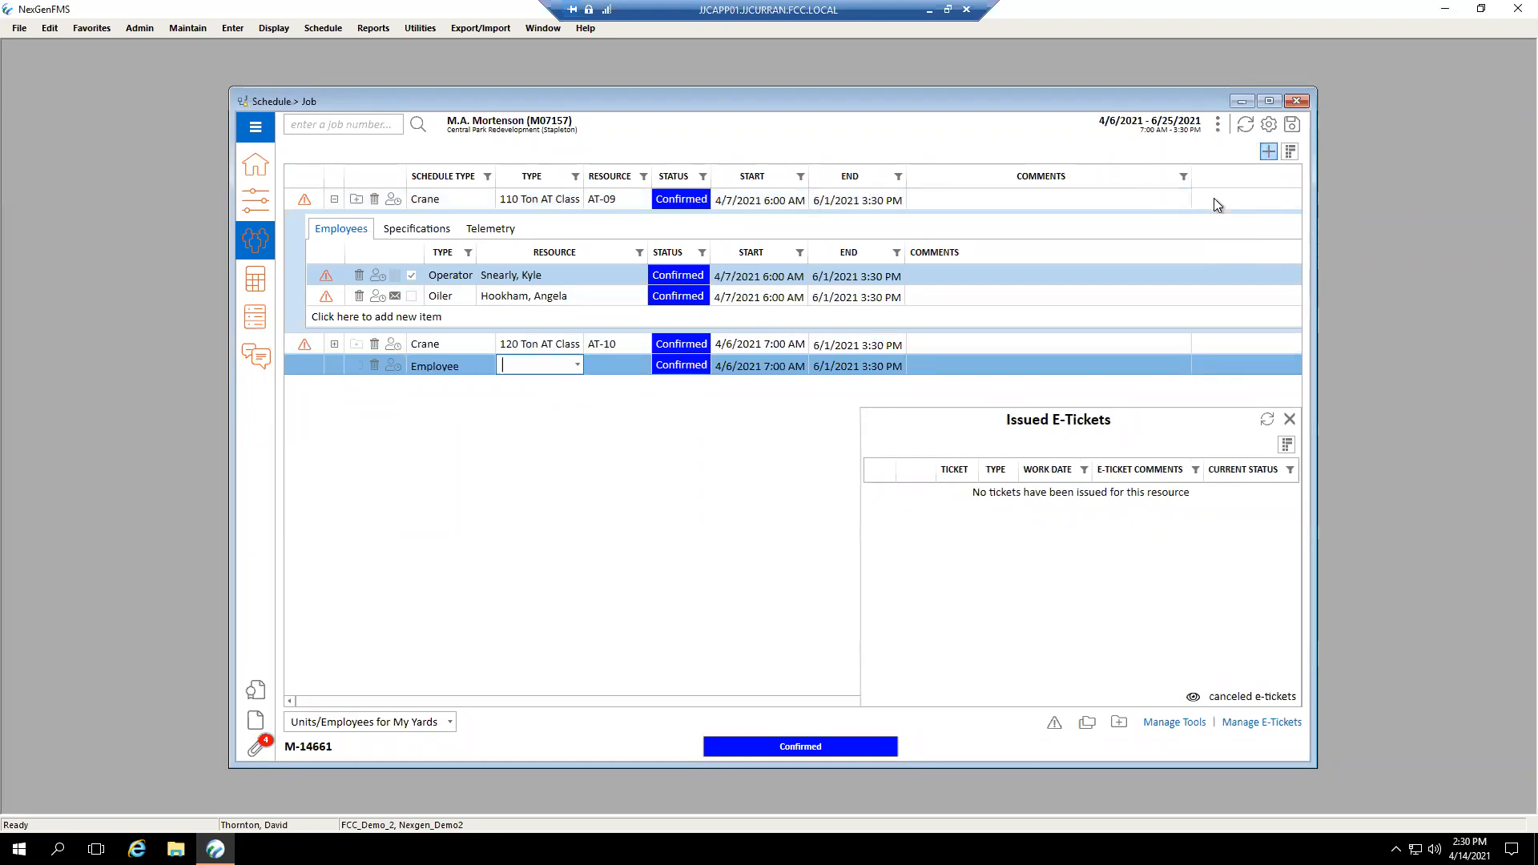
click(578, 367)
click(542, 500)
click(628, 367)
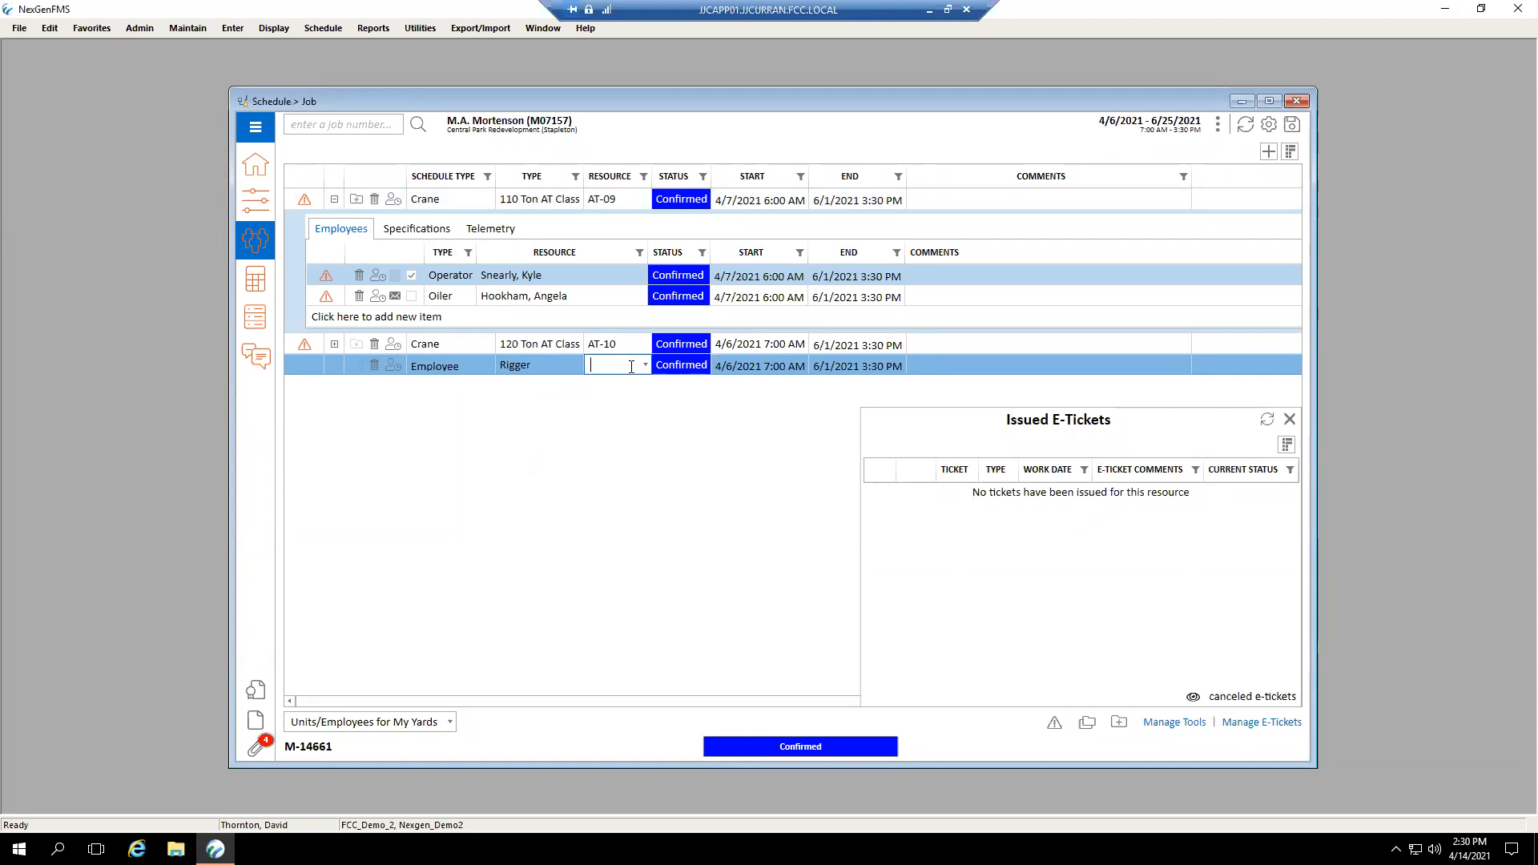
click(645, 365)
- Change the new employee entry's type to Signalman, assign an employee to it, and close the Issued E-Tickets panel
click(565, 367)
click(577, 366)
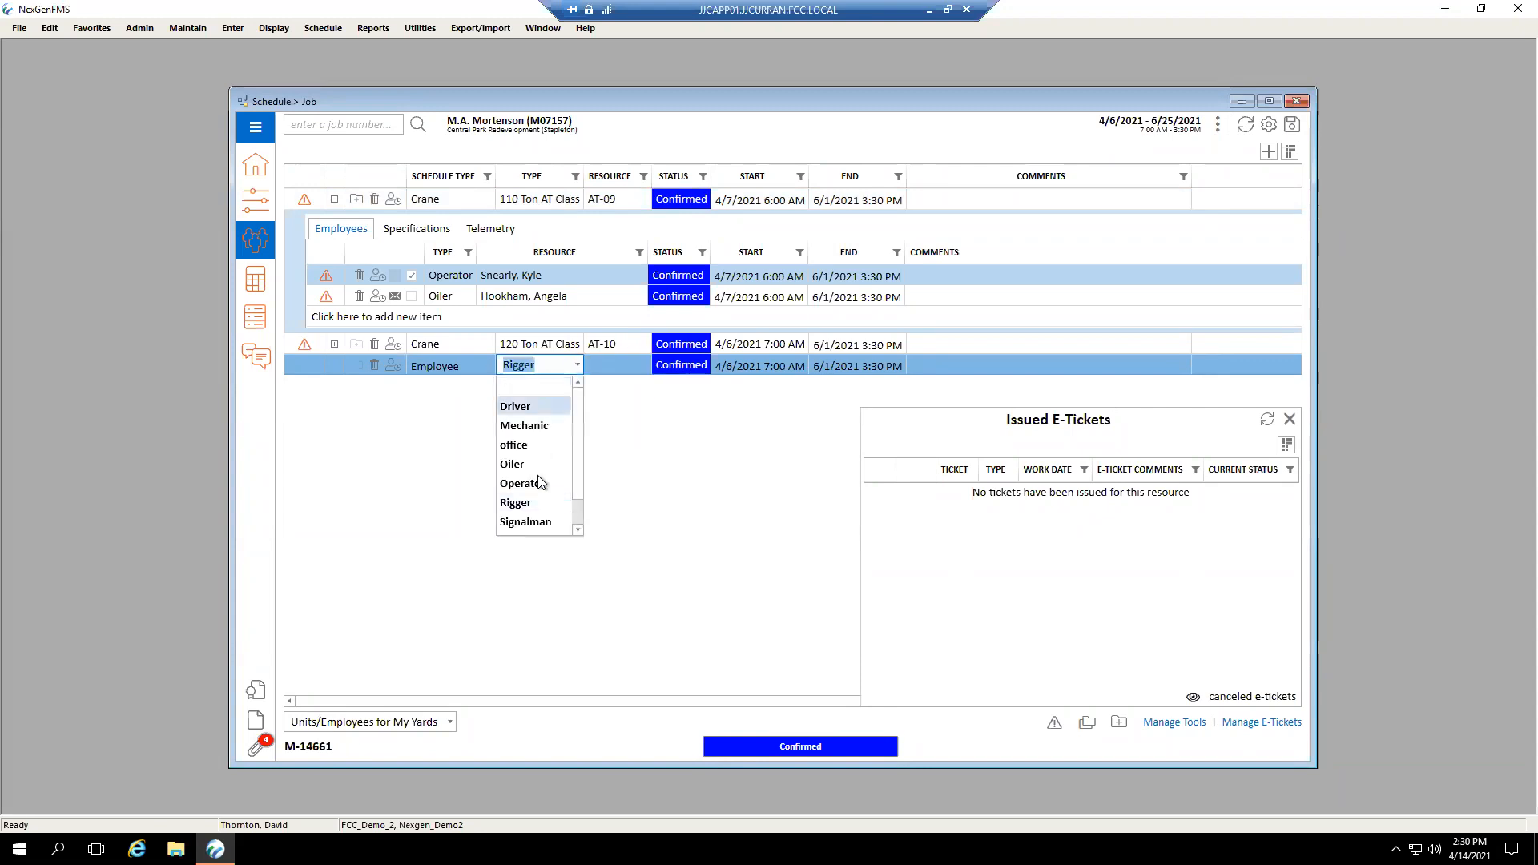
click(541, 523)
click(640, 364)
click(646, 366)
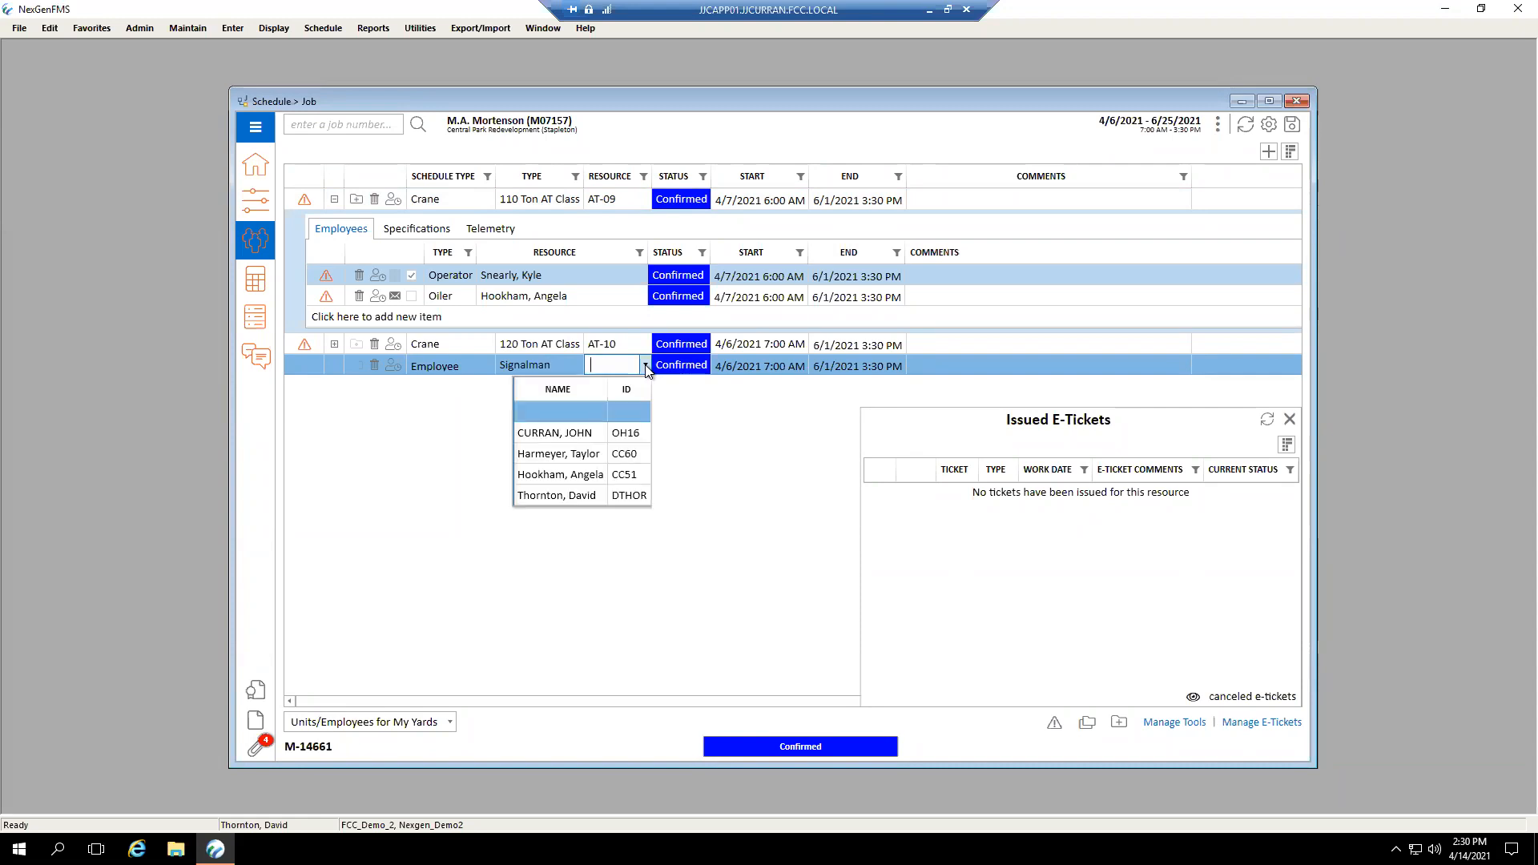
click(575, 455)
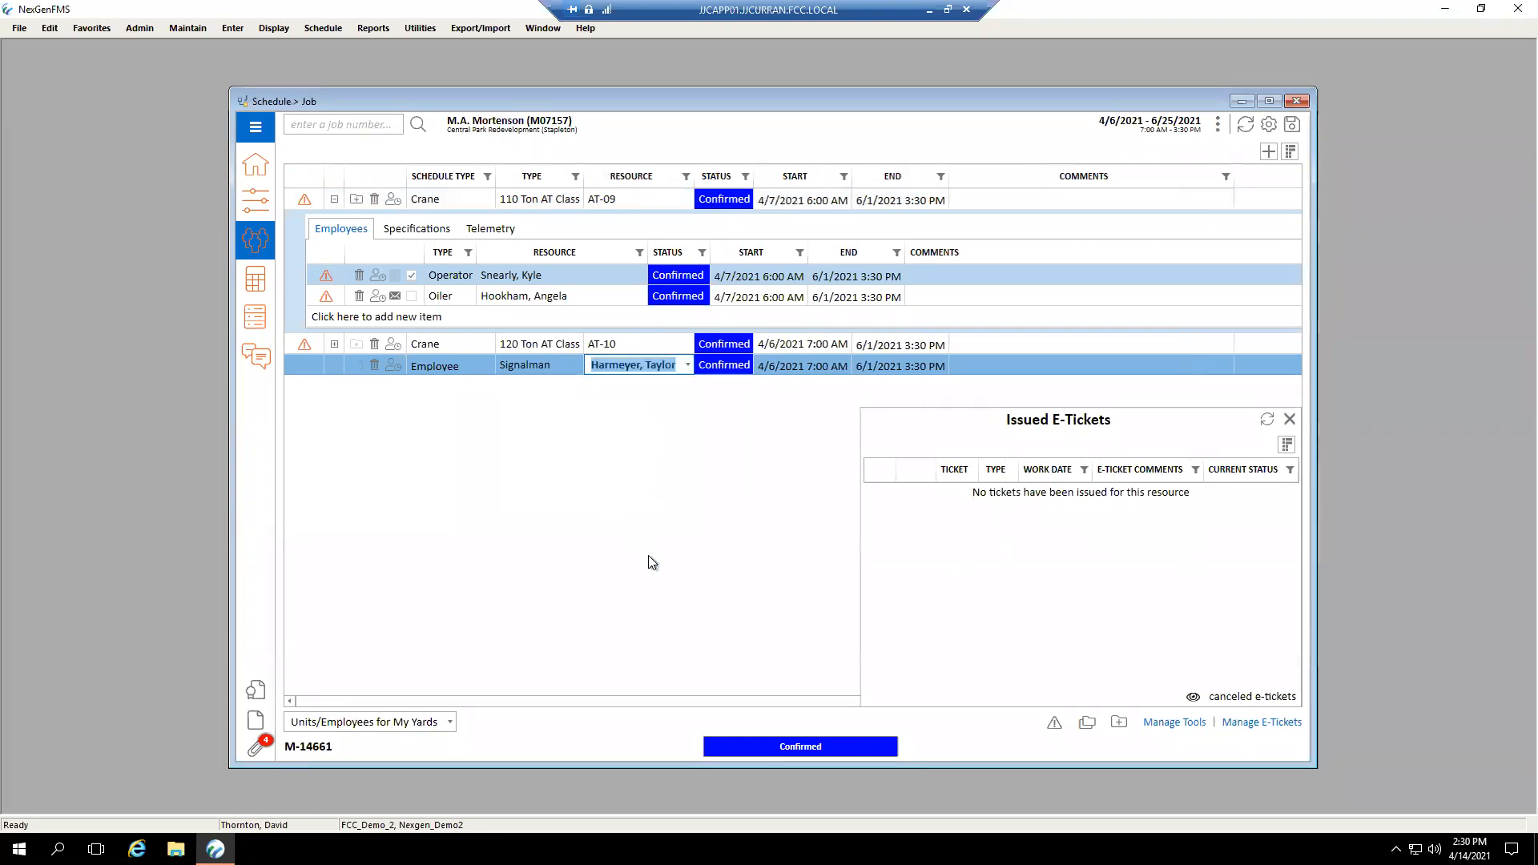
click(738, 557)
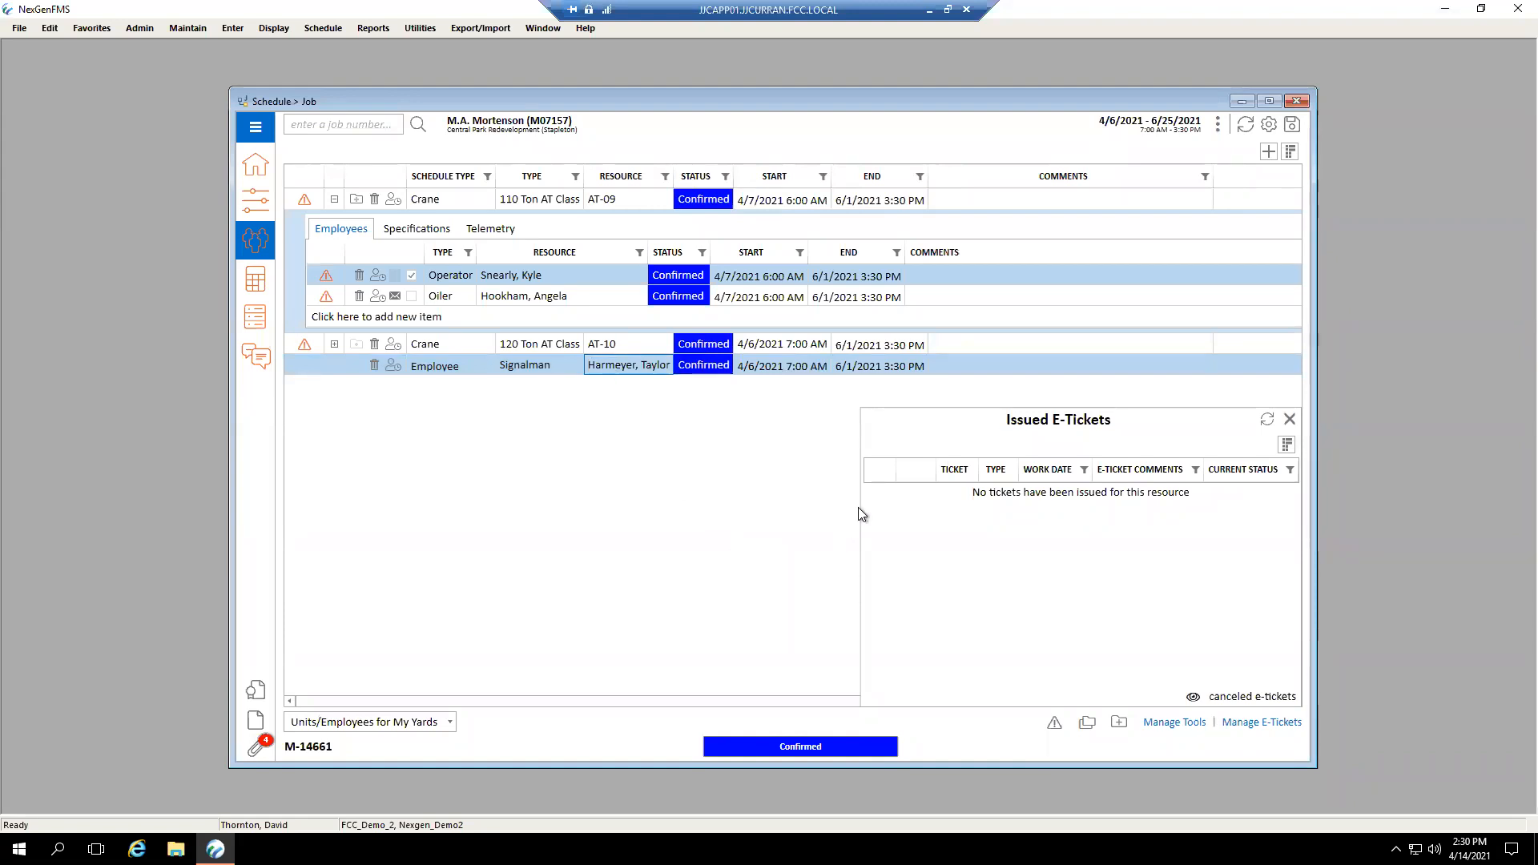
click(1289, 419)
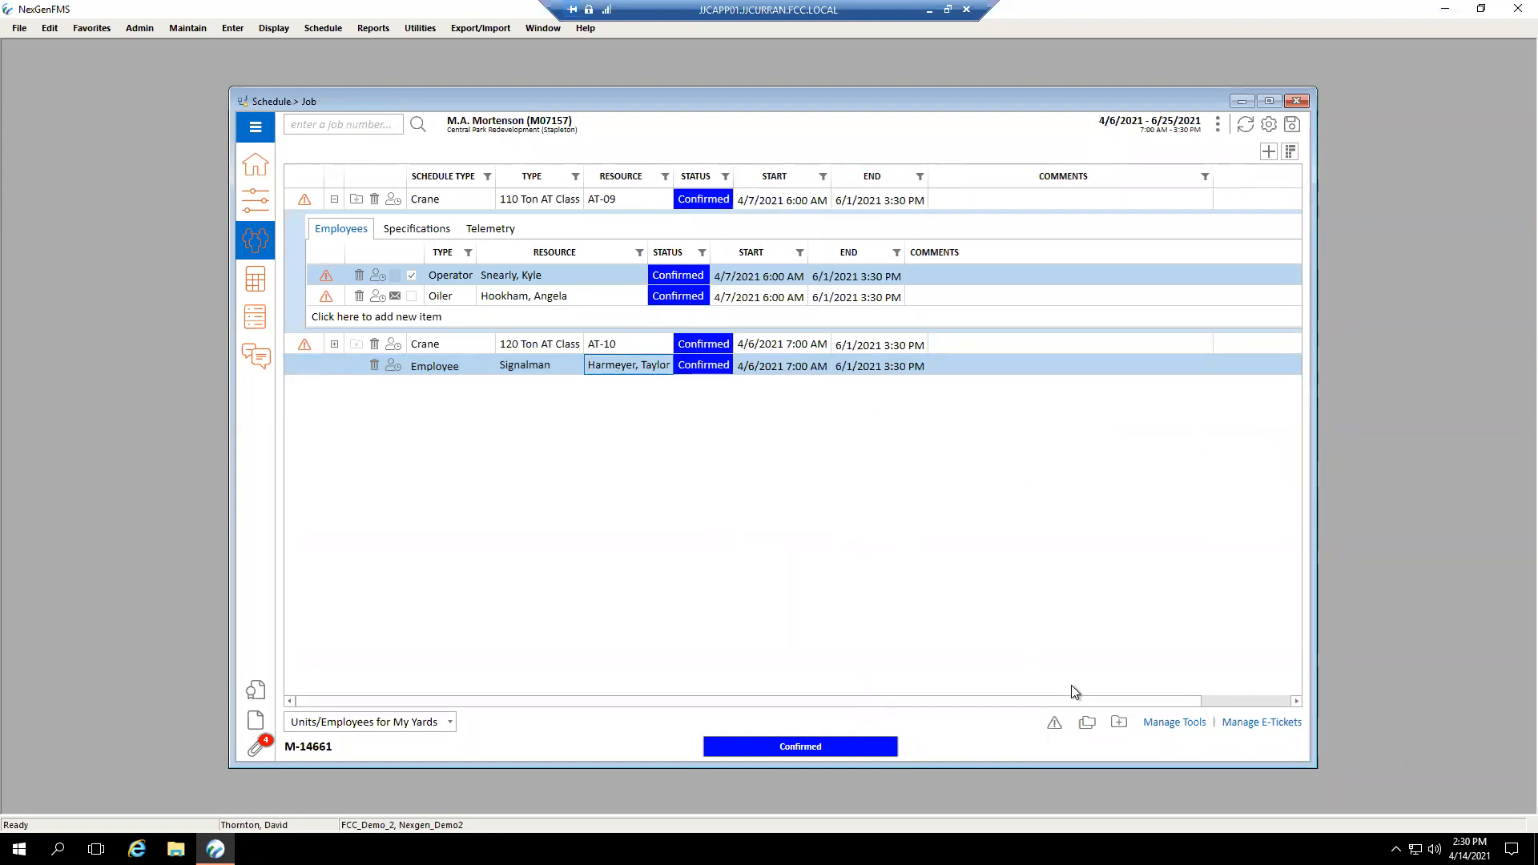
- Start another LEM for 4/7/2021, saving the schedule changes and acknowledging the resource conflicts
click(1118, 724)
click(718, 486)
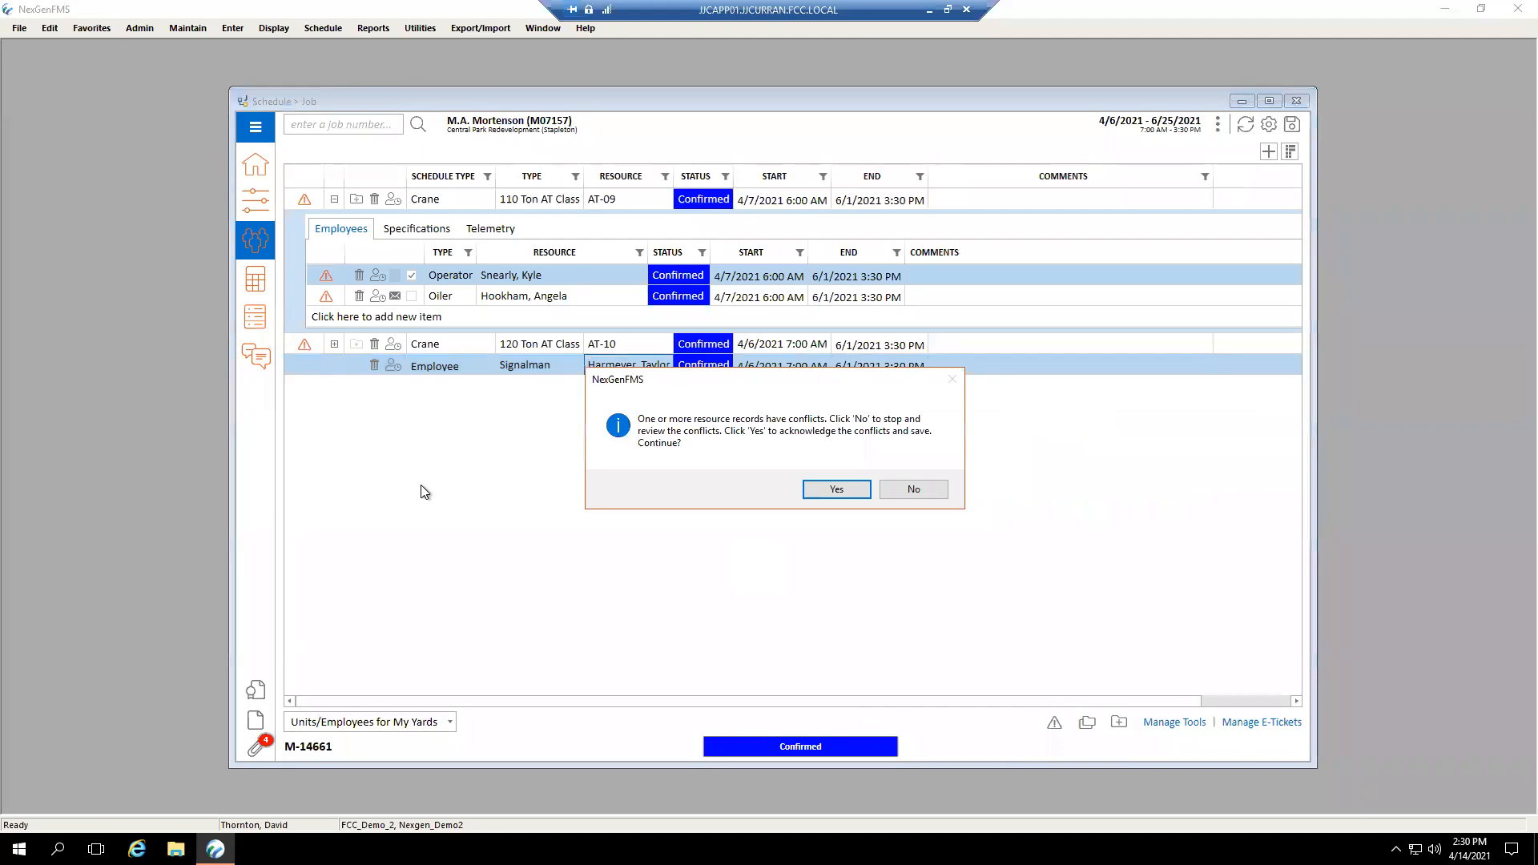
click(835, 488)
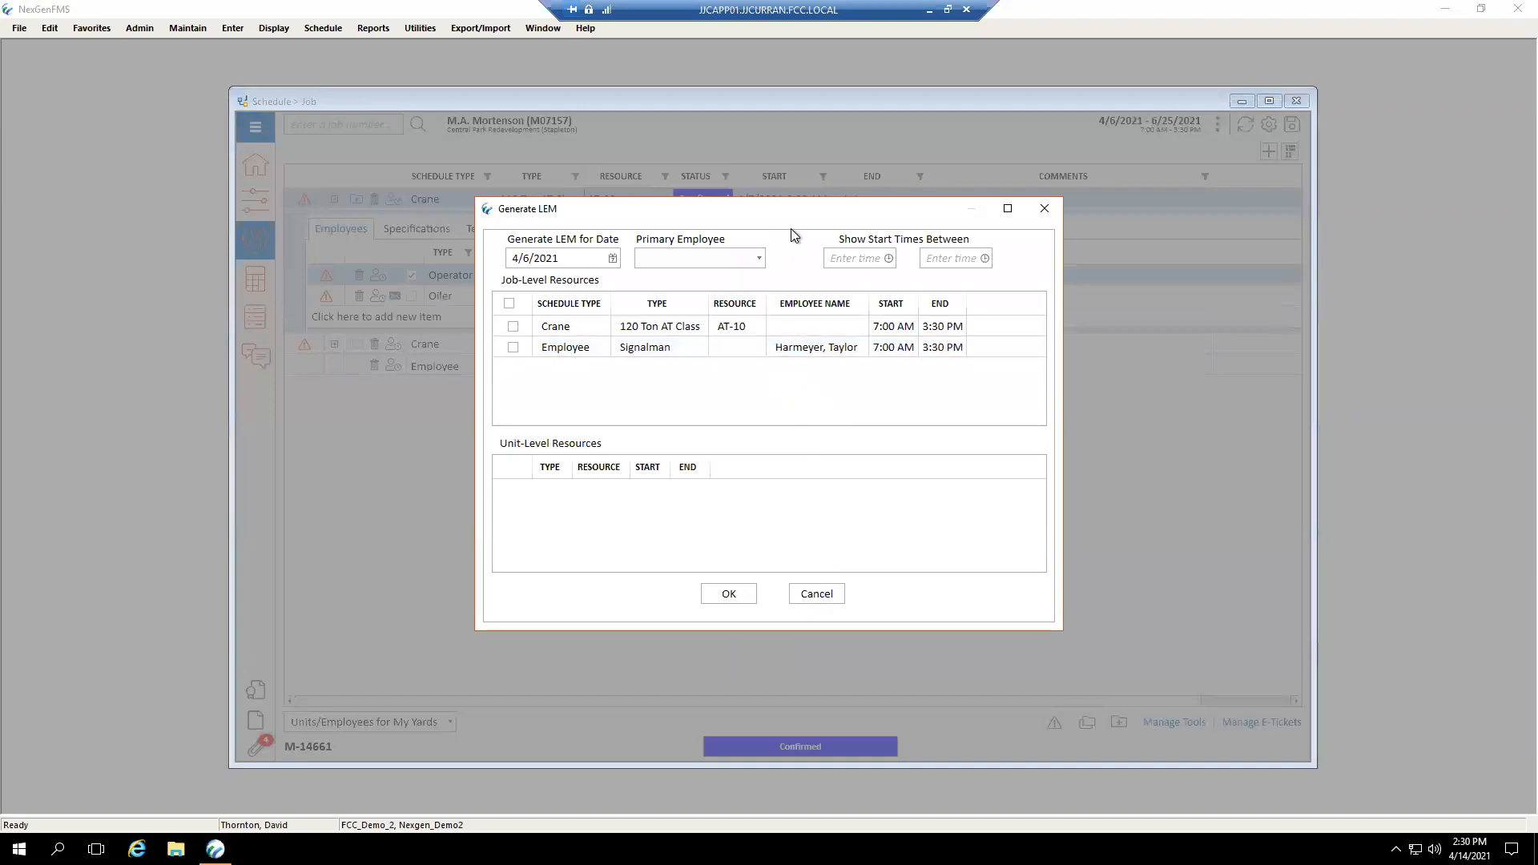
drag(804, 213, 855, 247)
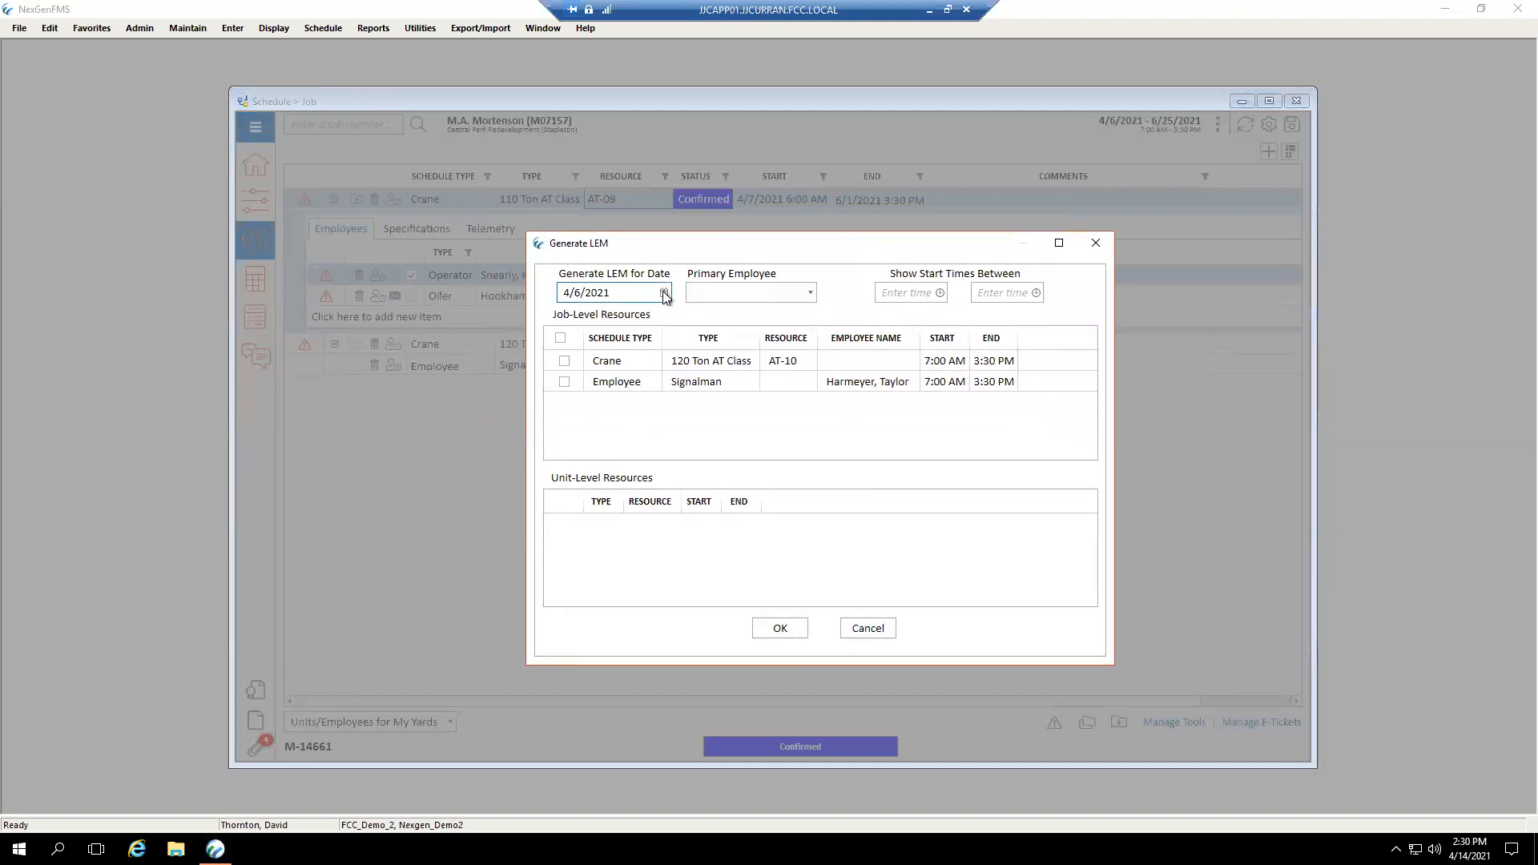
click(664, 292)
click(584, 373)
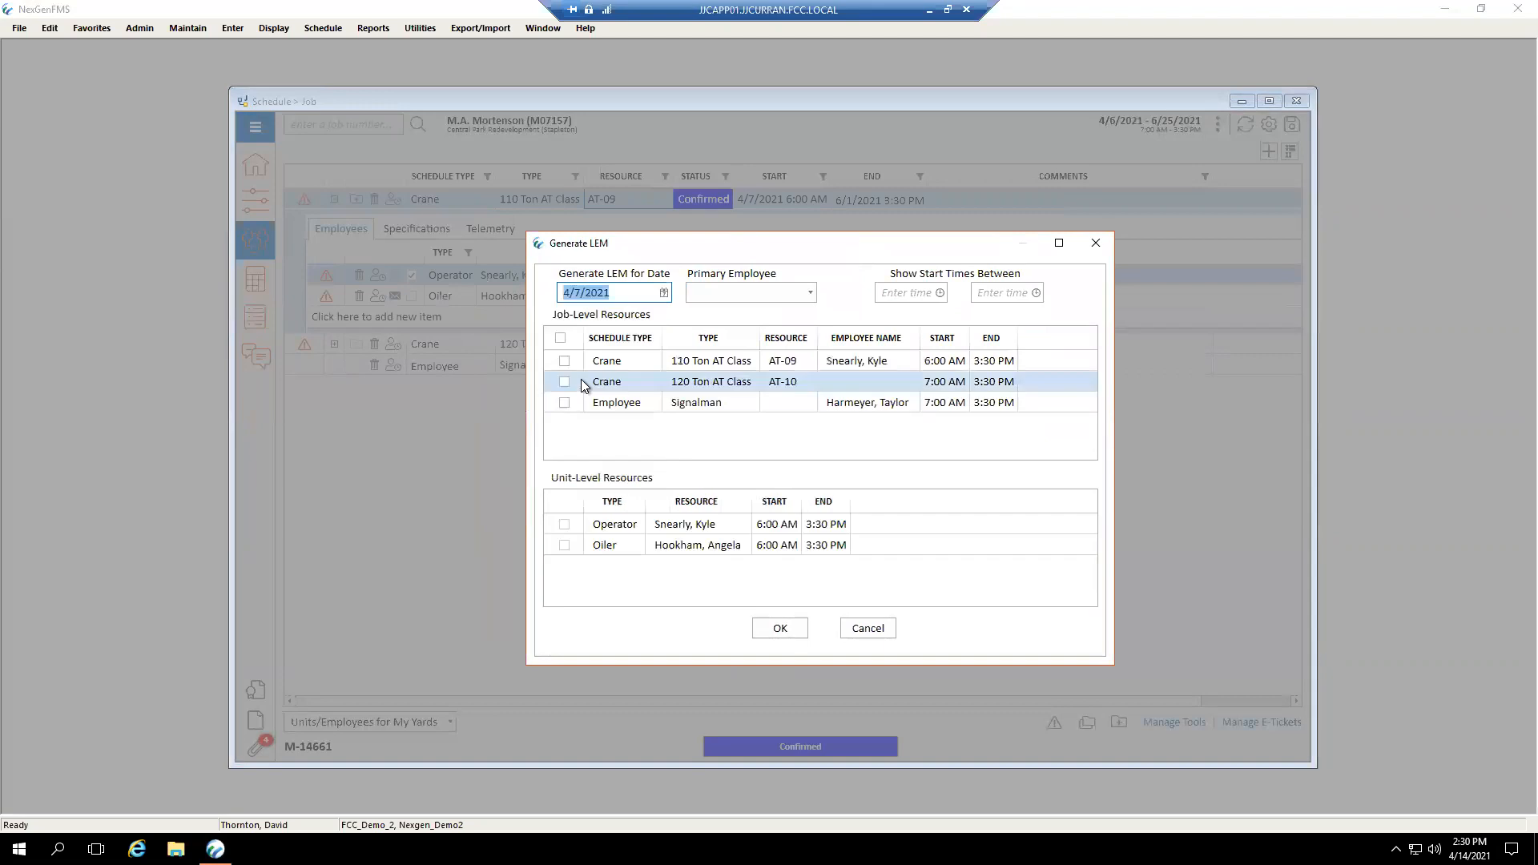
- Include the AT-09 crane and the signalman with the operator as primary employee, and switch the primary employee to the signalman
click(565, 361)
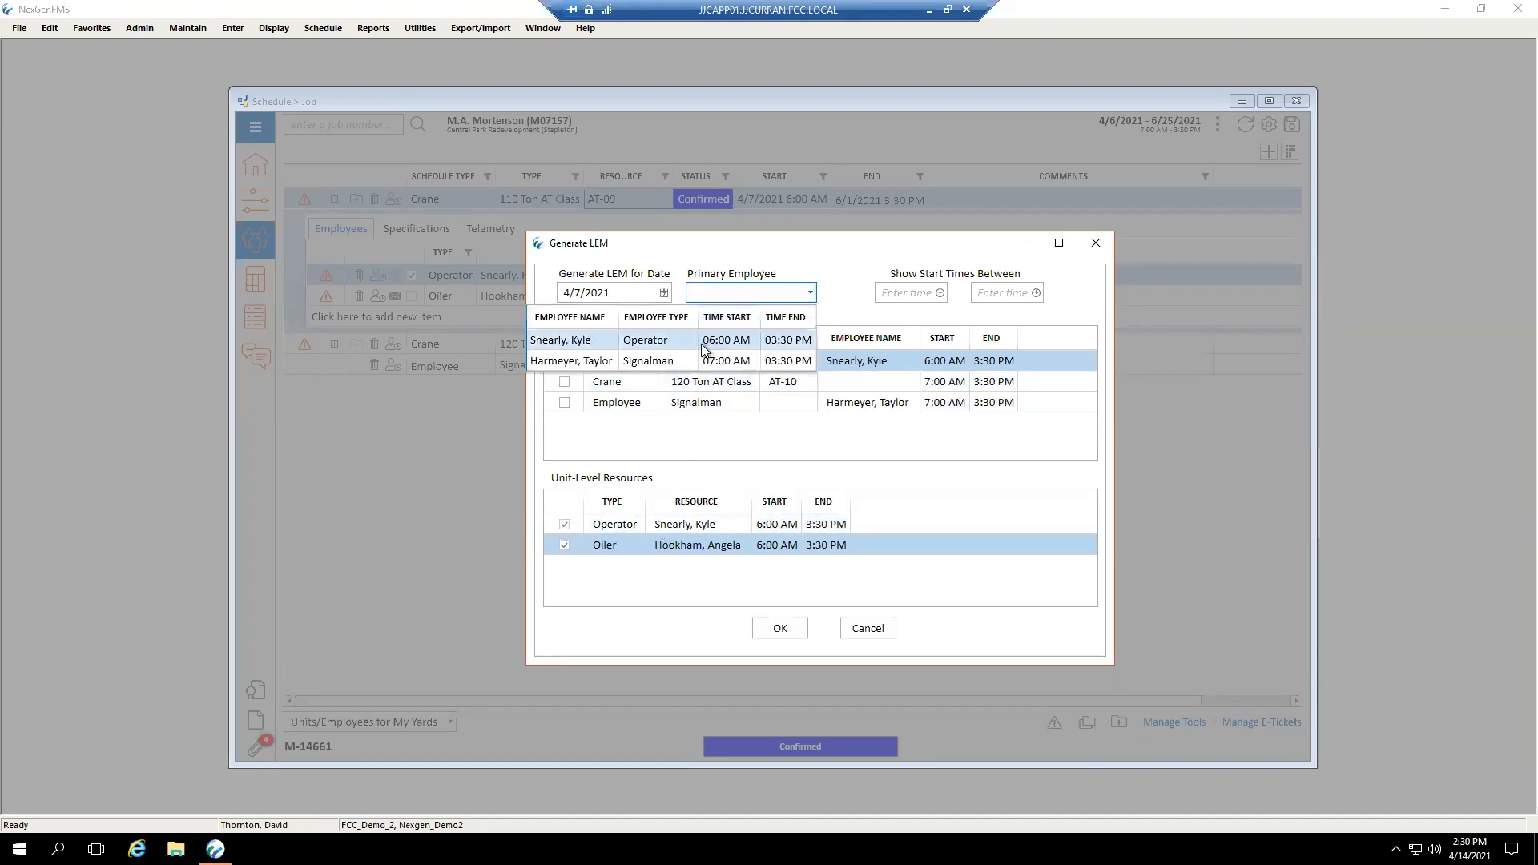
click(702, 343)
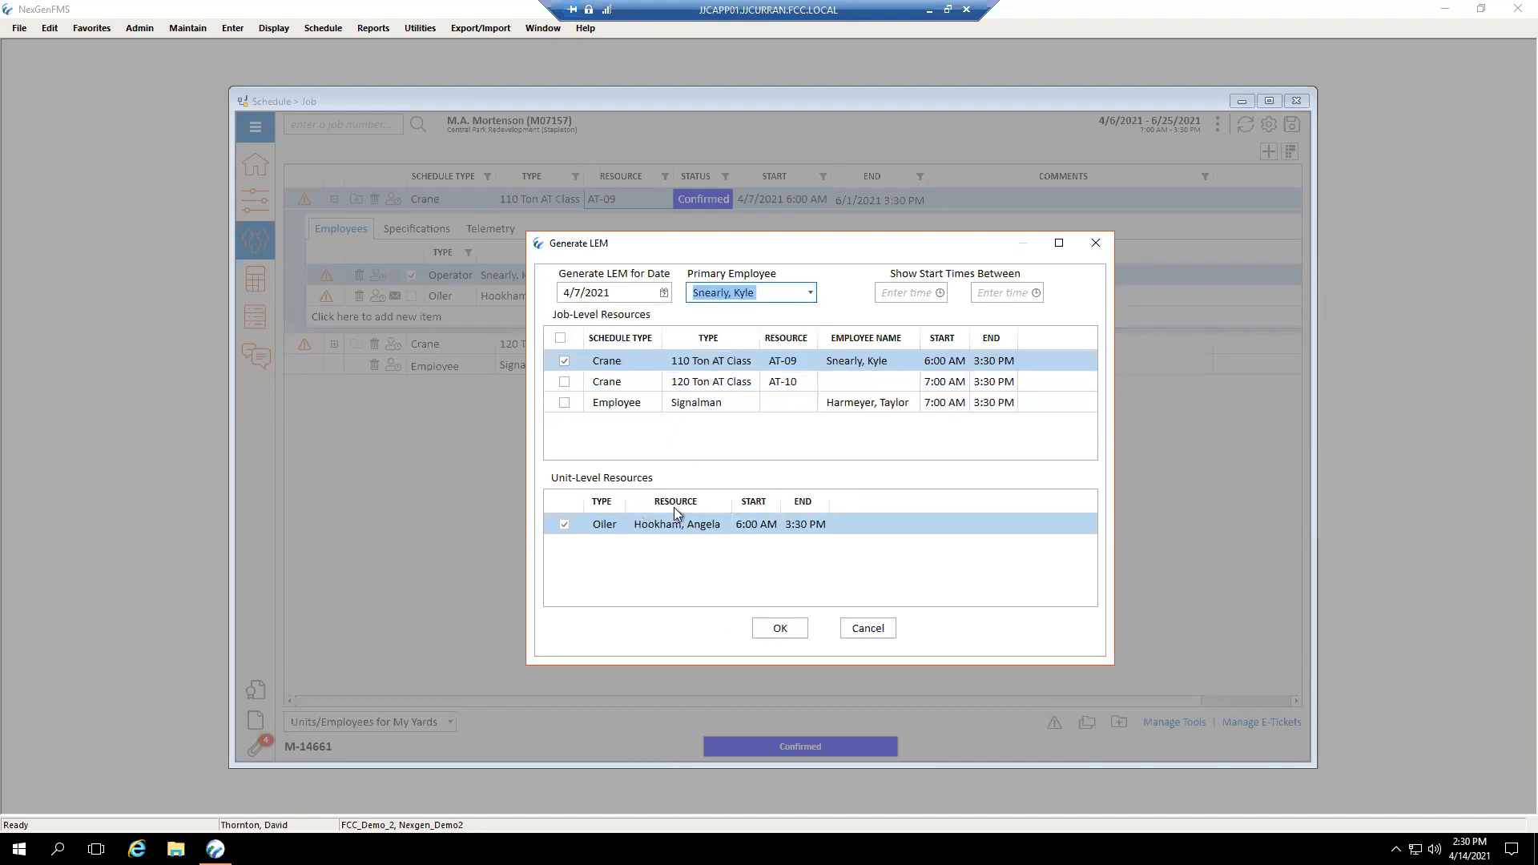
click(564, 402)
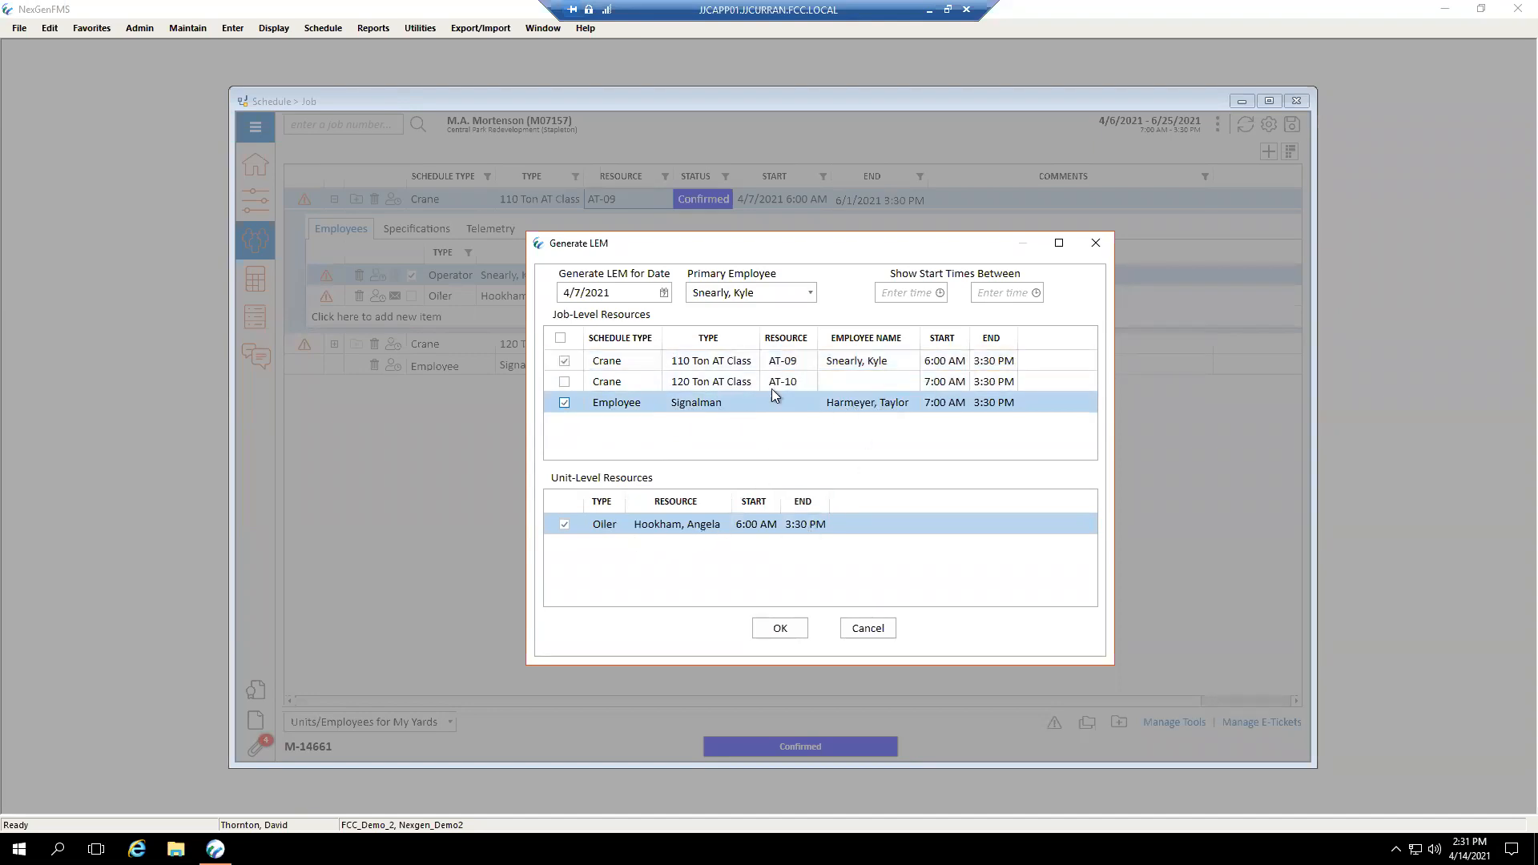
click(810, 295)
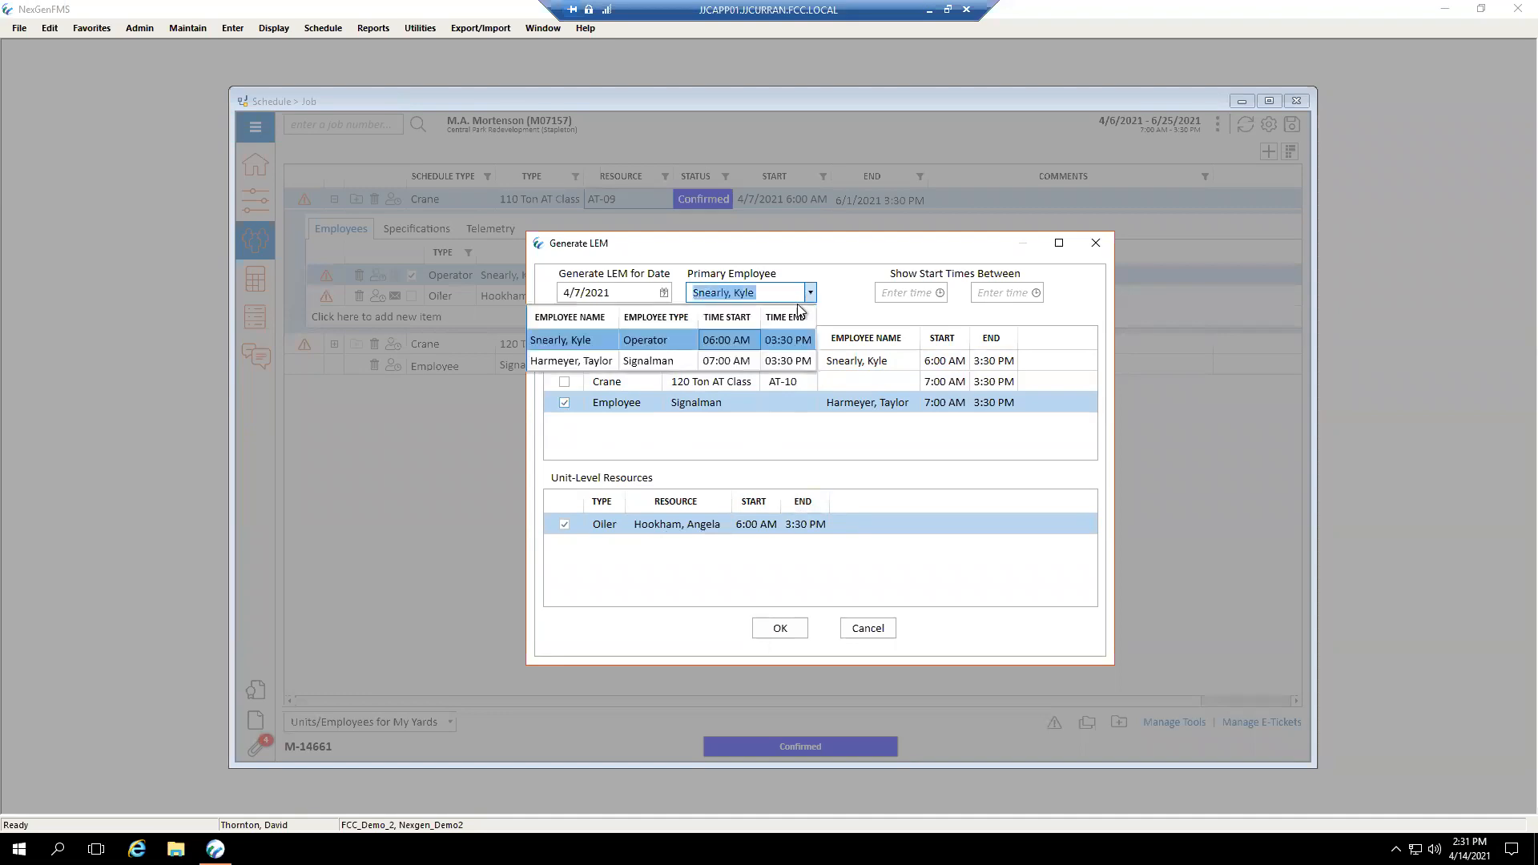
click(661, 362)
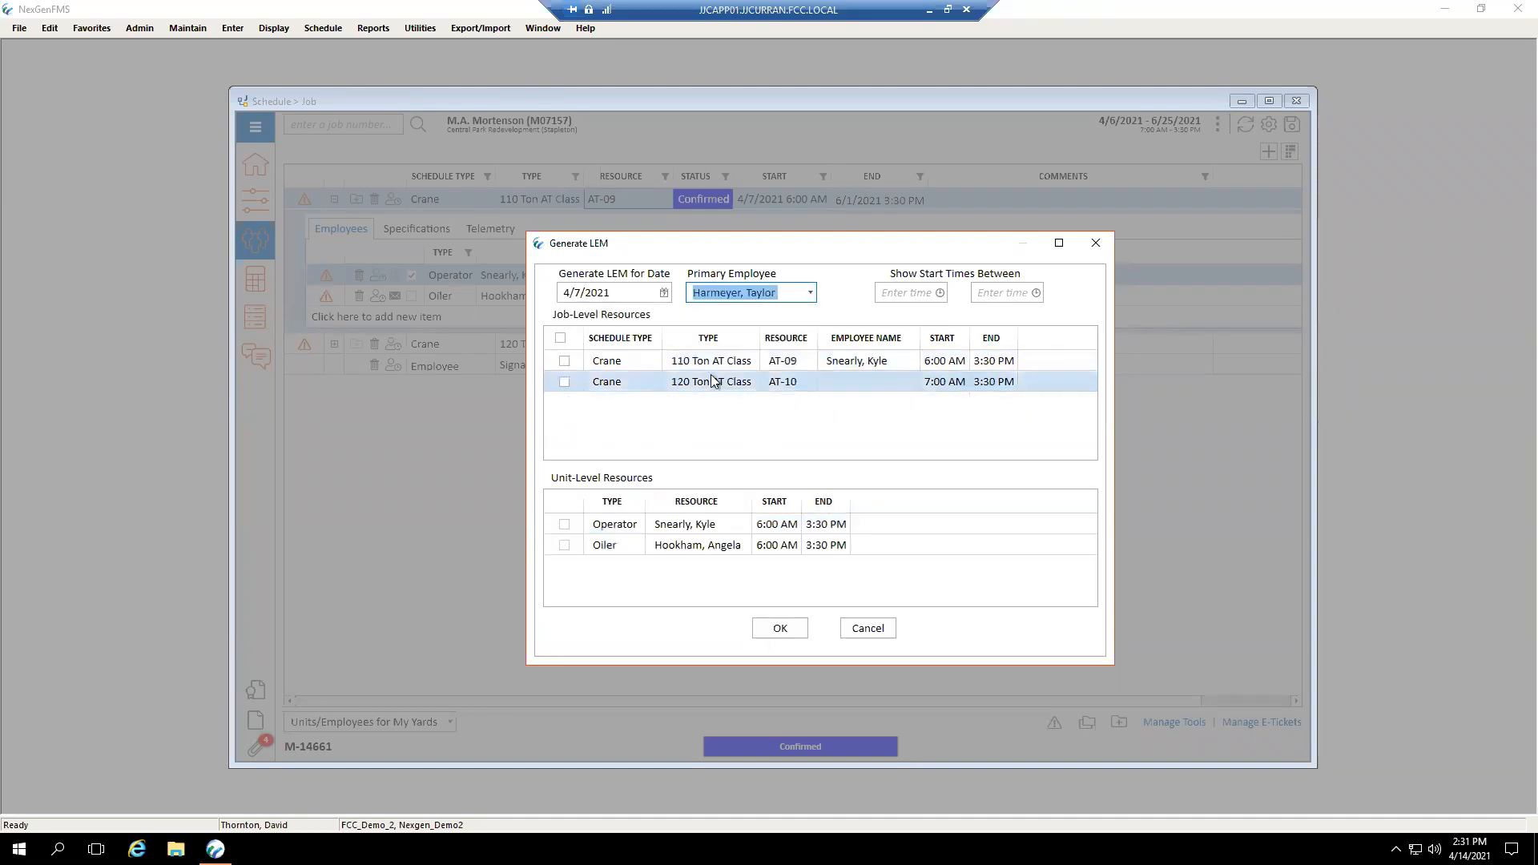
- Include crane AT-09 with its crew under the signalman as primary employee, generate the 4/7/2021 LEM, and close the Issued E-Tickets panel
click(564, 360)
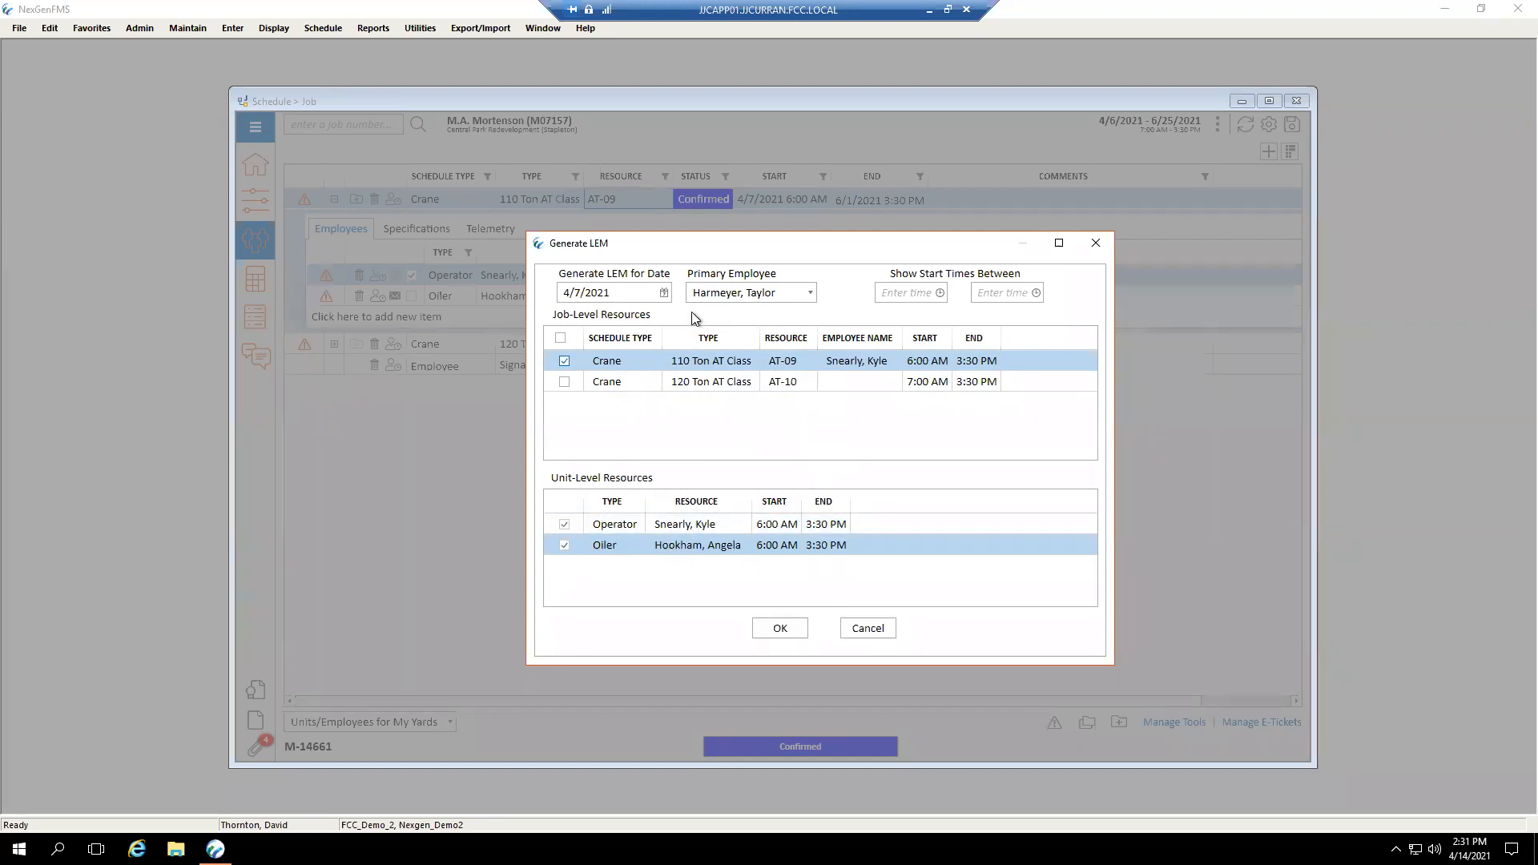
click(777, 631)
click(837, 486)
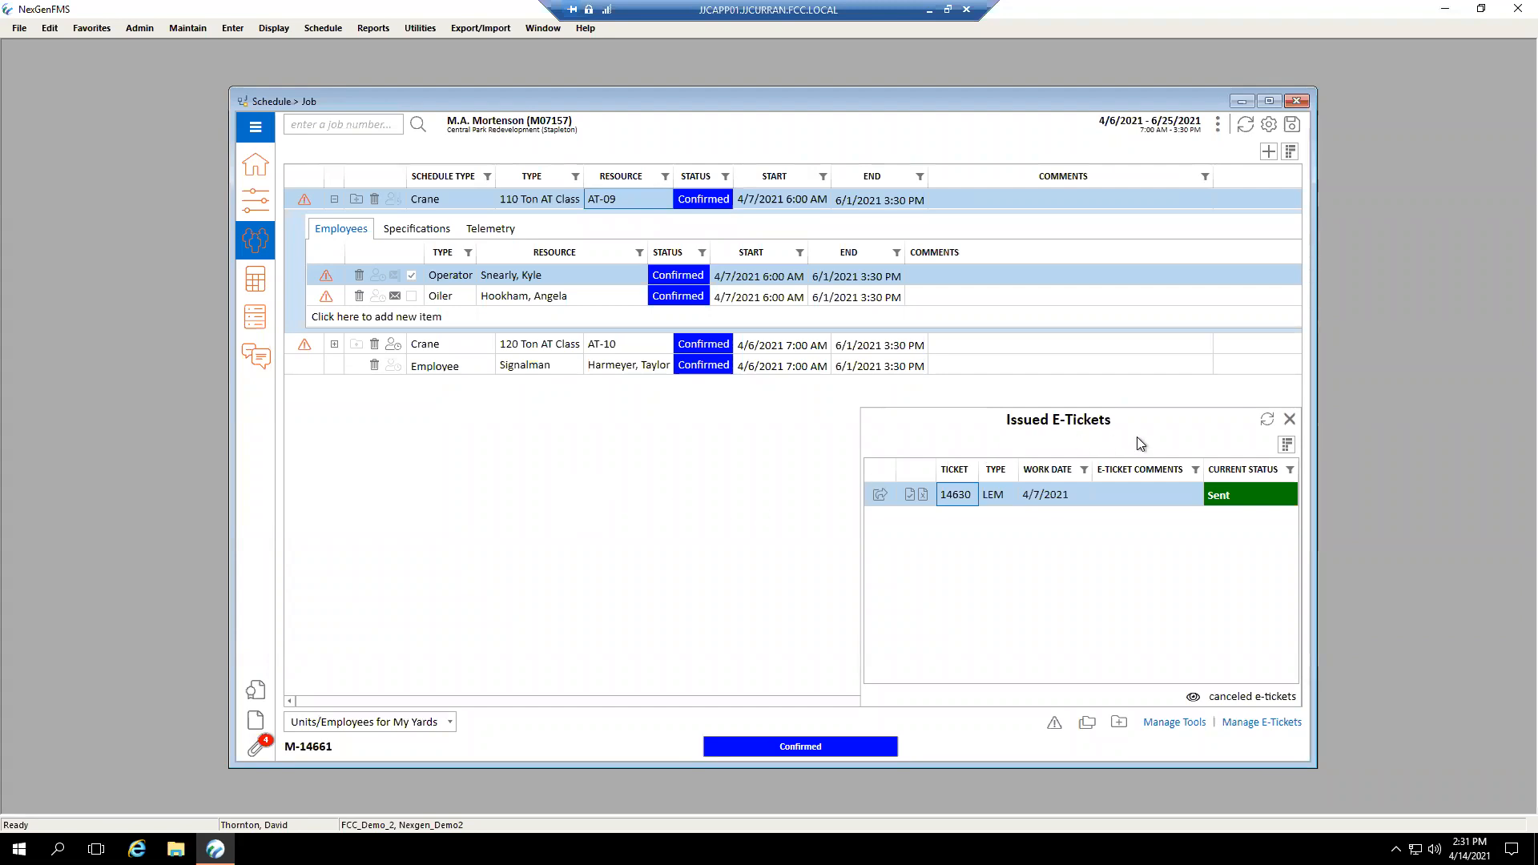
click(1290, 420)
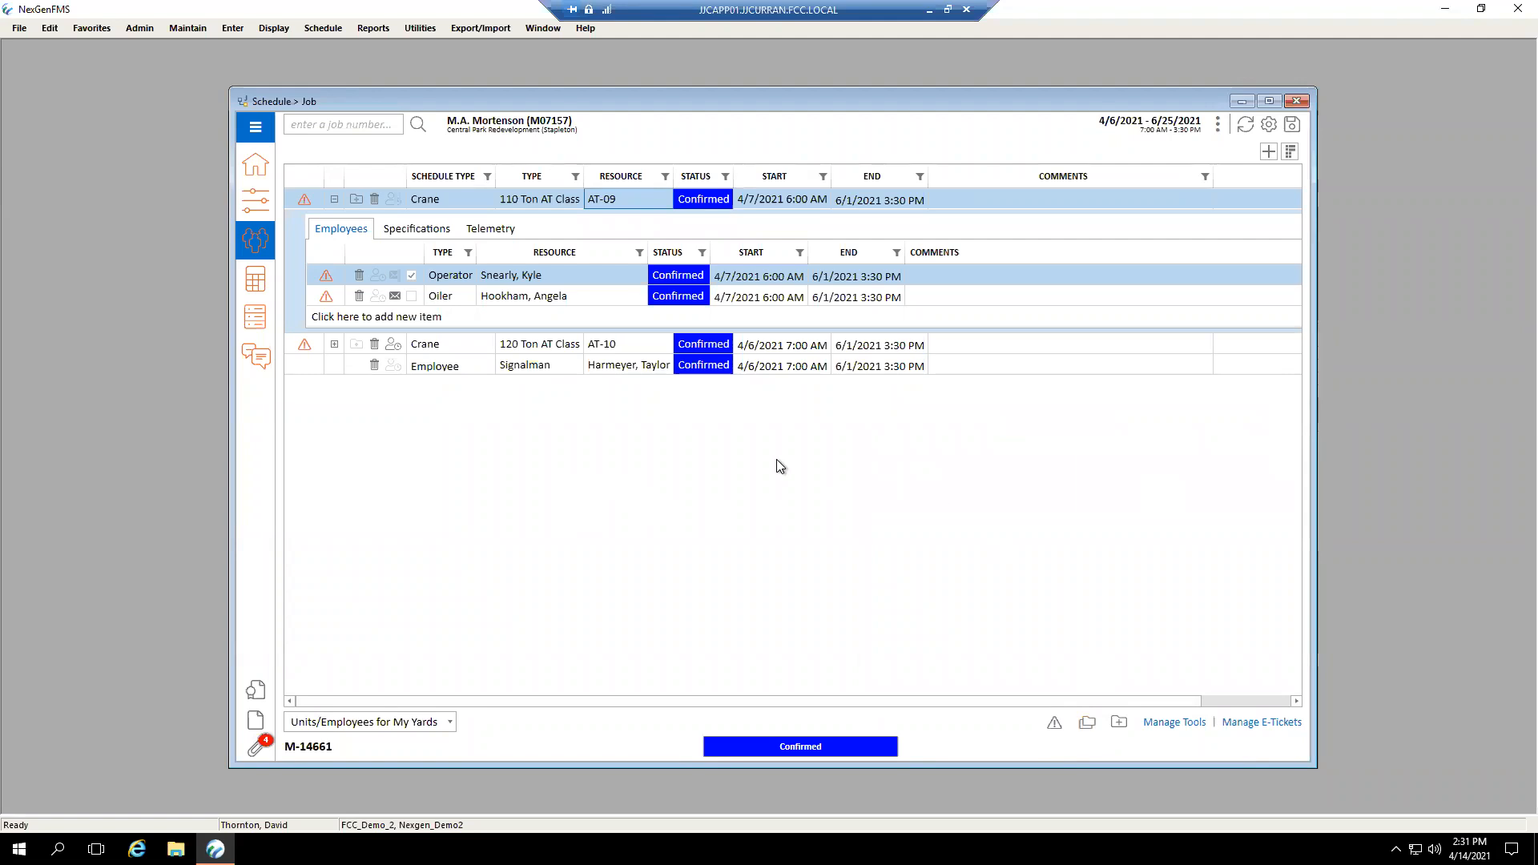
- Copy the 4/7/2021 LEM to 4/8/2021 with the operator as primary employee, including the signalman and crane AT-09
click(1087, 723)
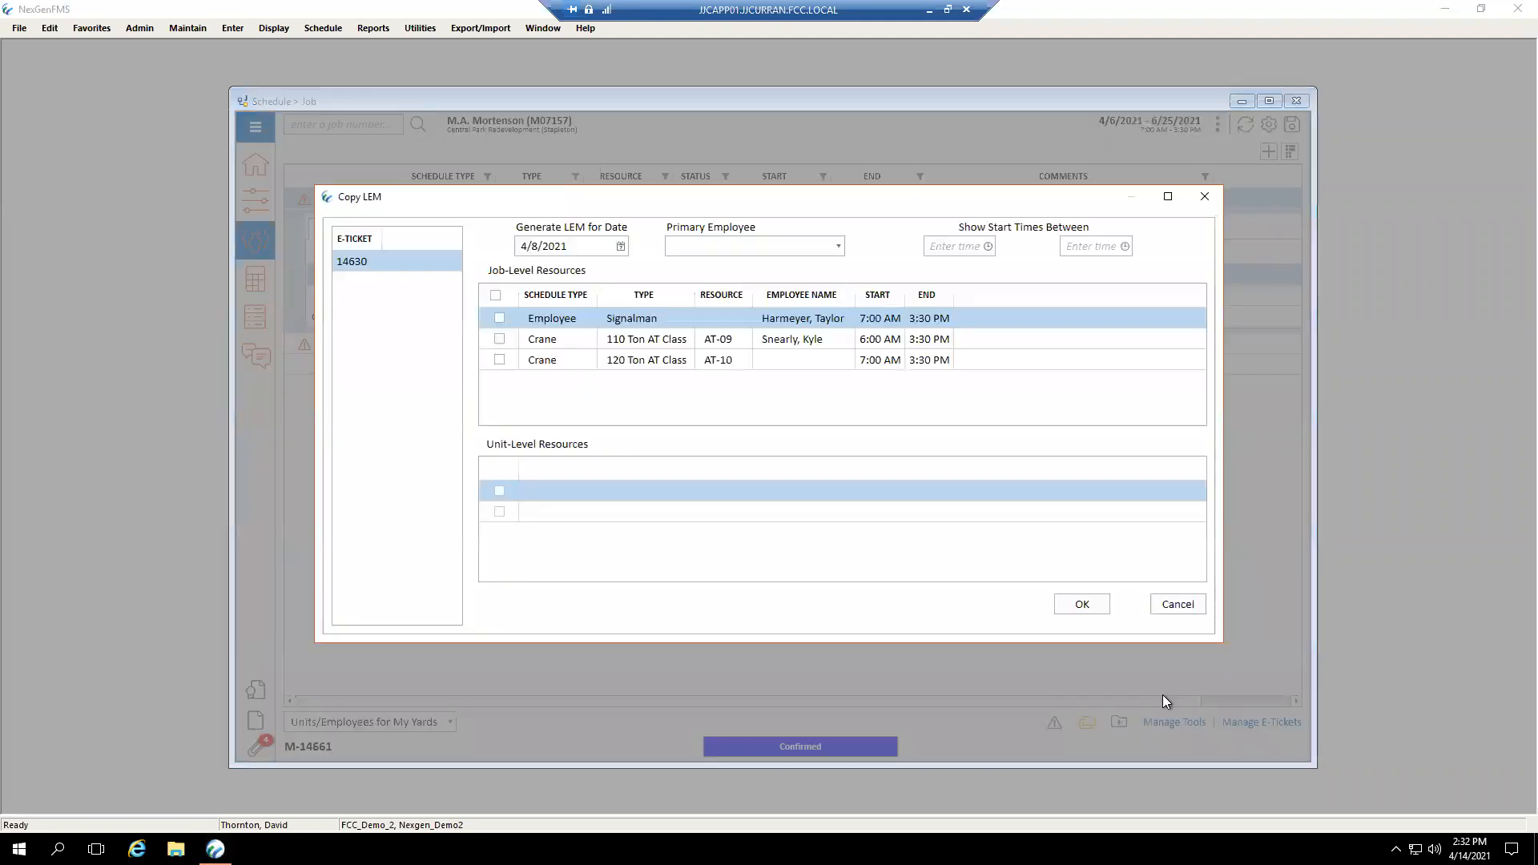
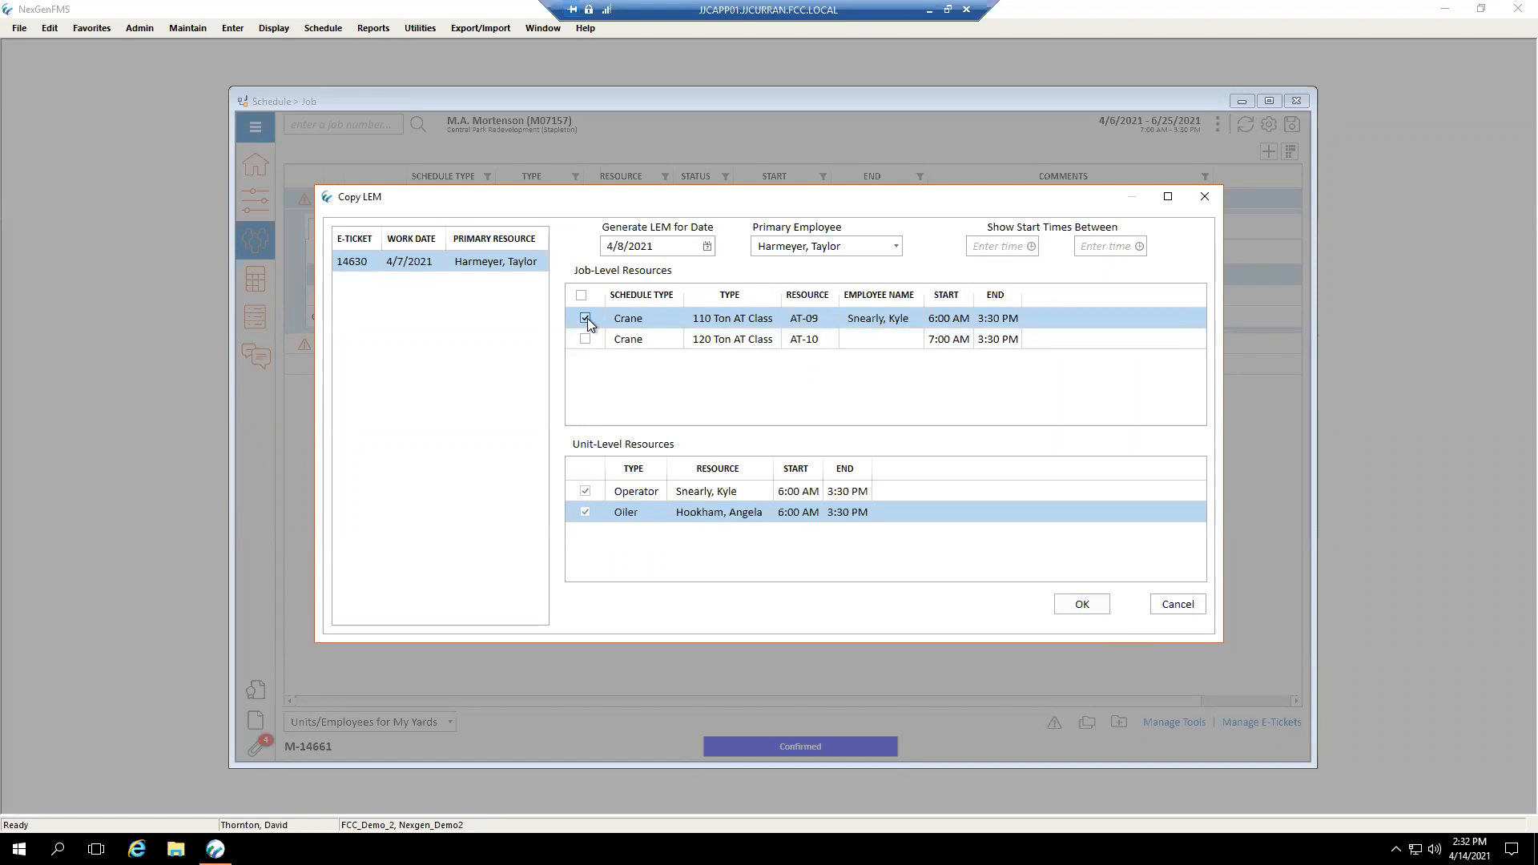
click(895, 246)
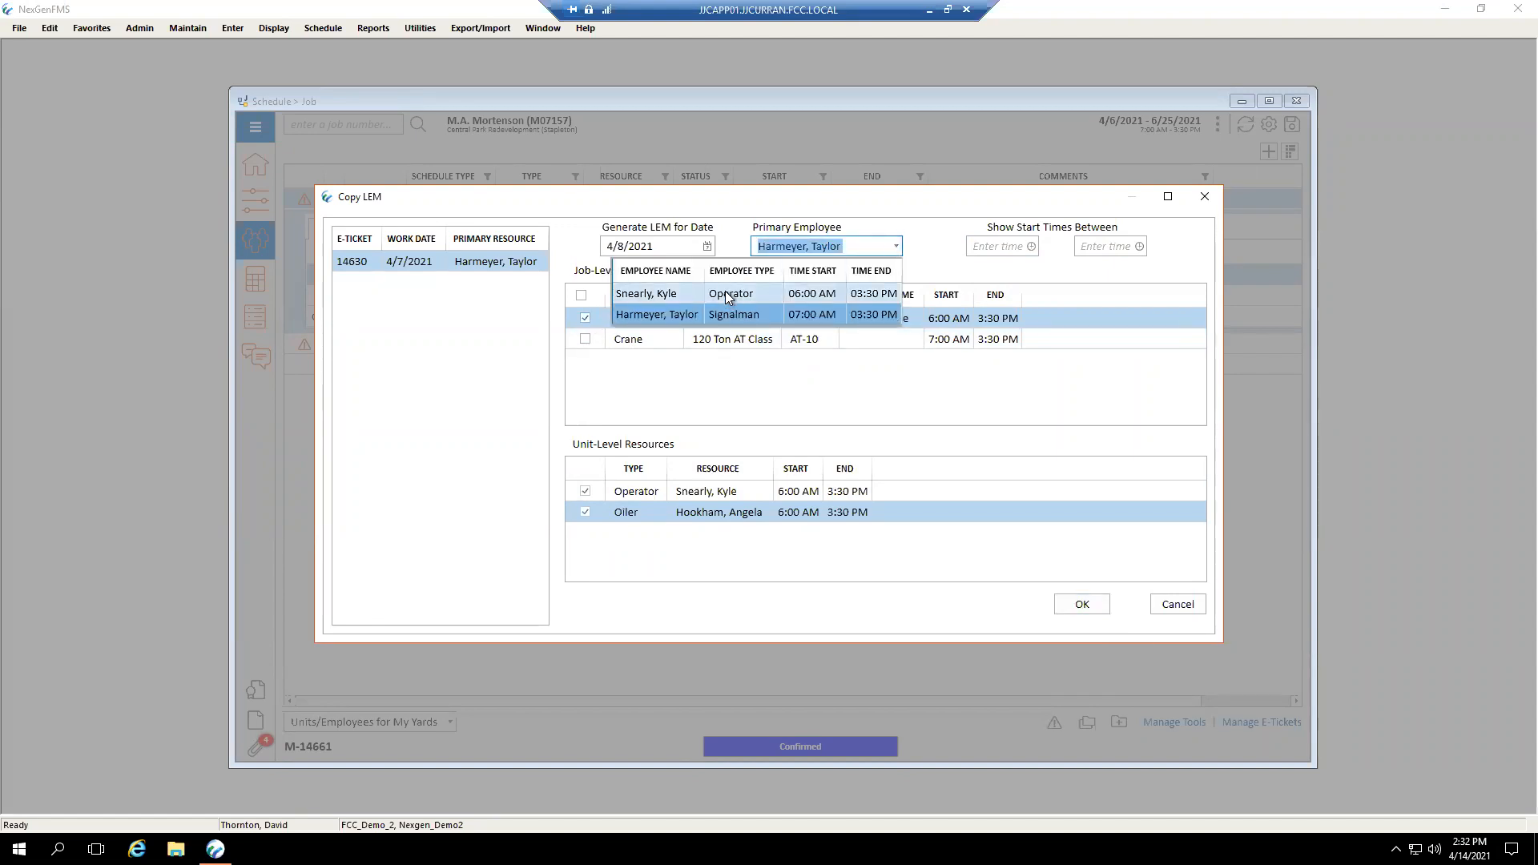
click(726, 294)
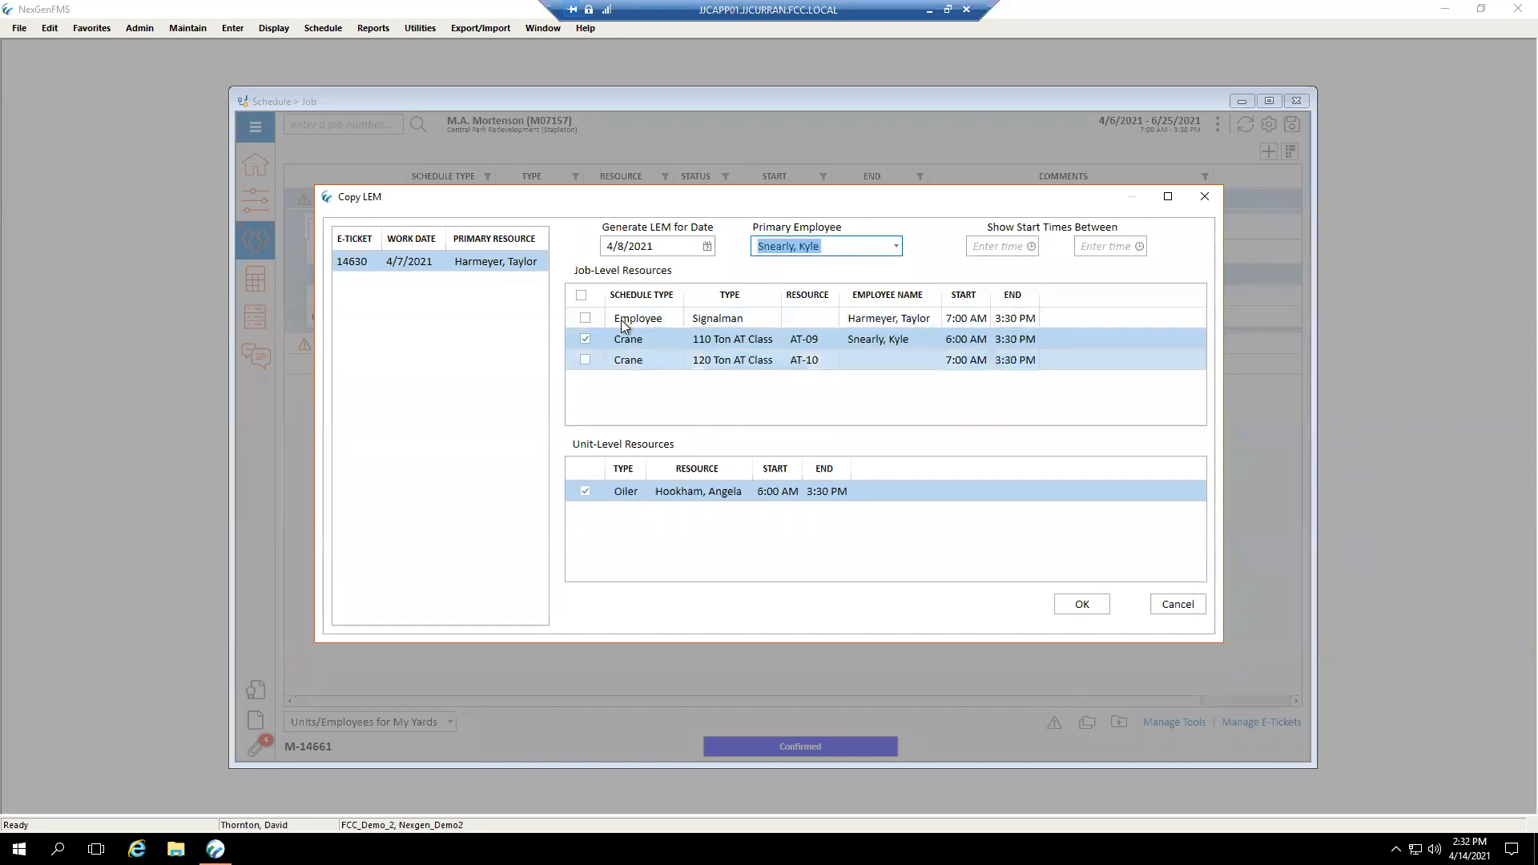
click(622, 319)
click(585, 317)
drag(705, 421, 711, 421)
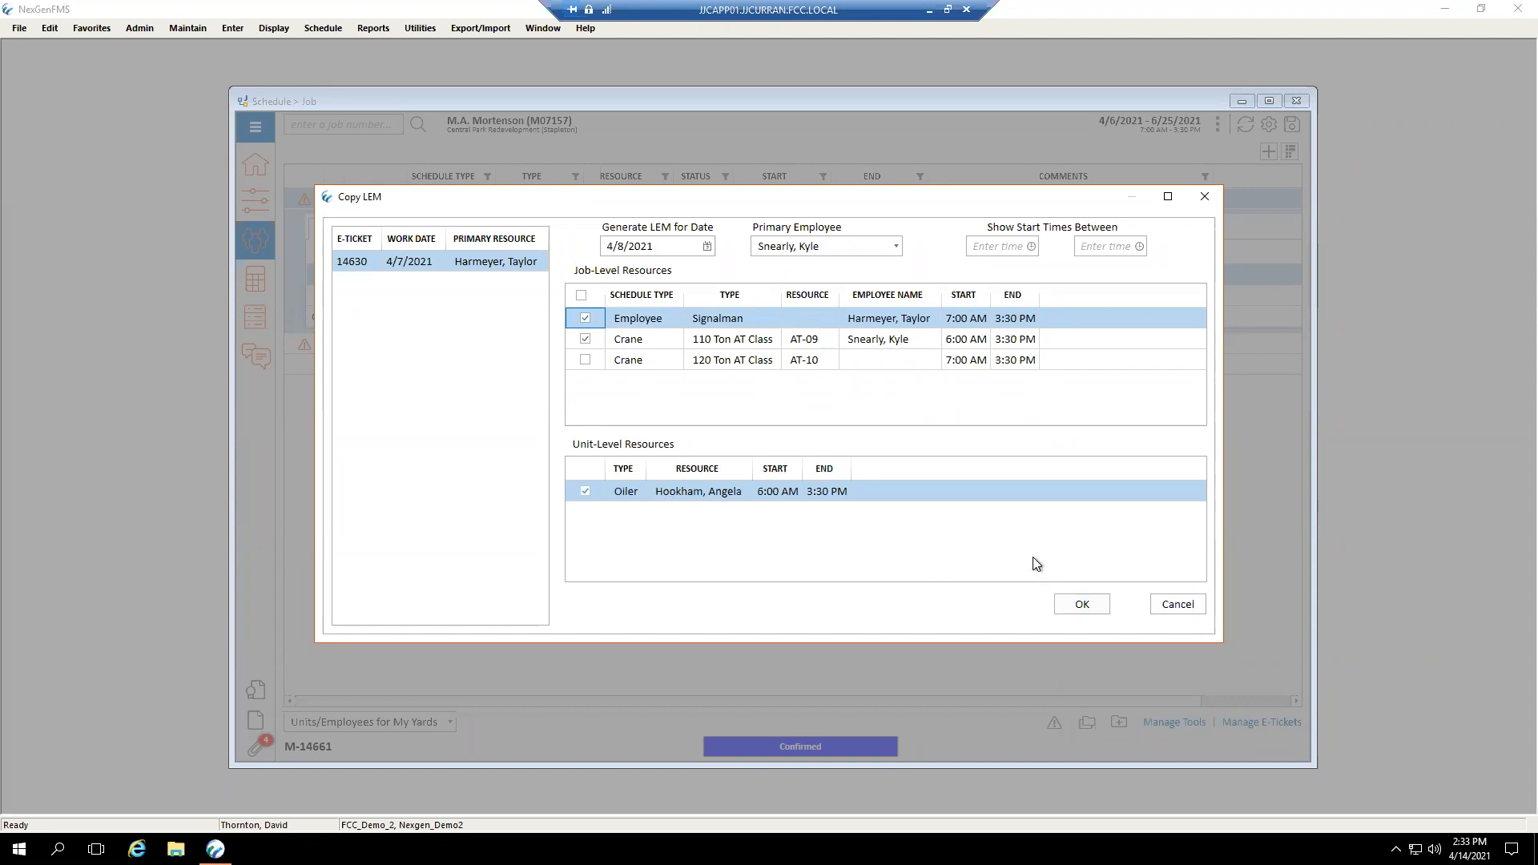
click(1093, 604)
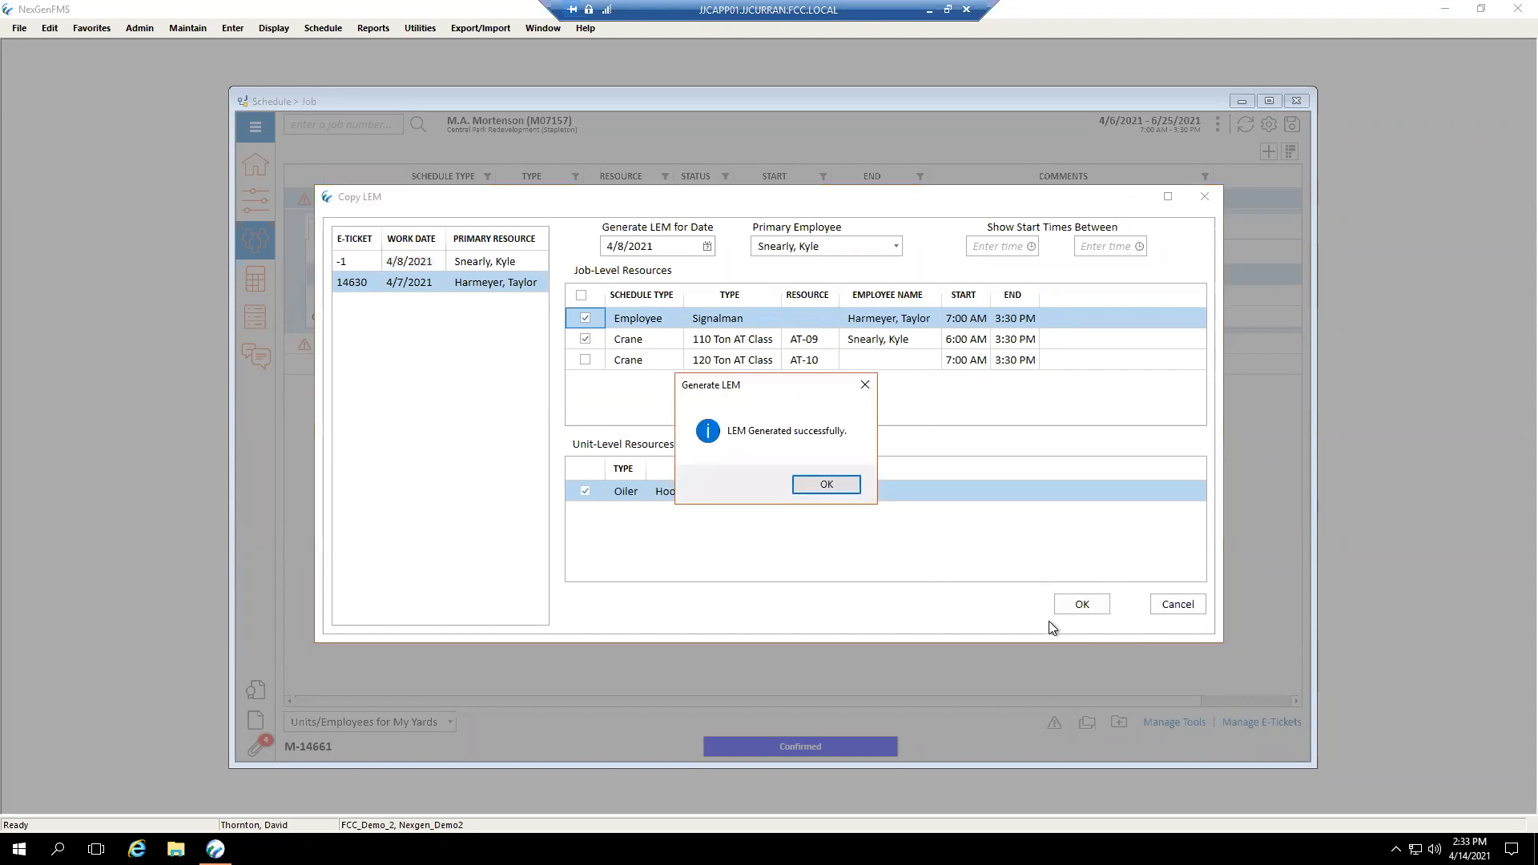
click(827, 486)
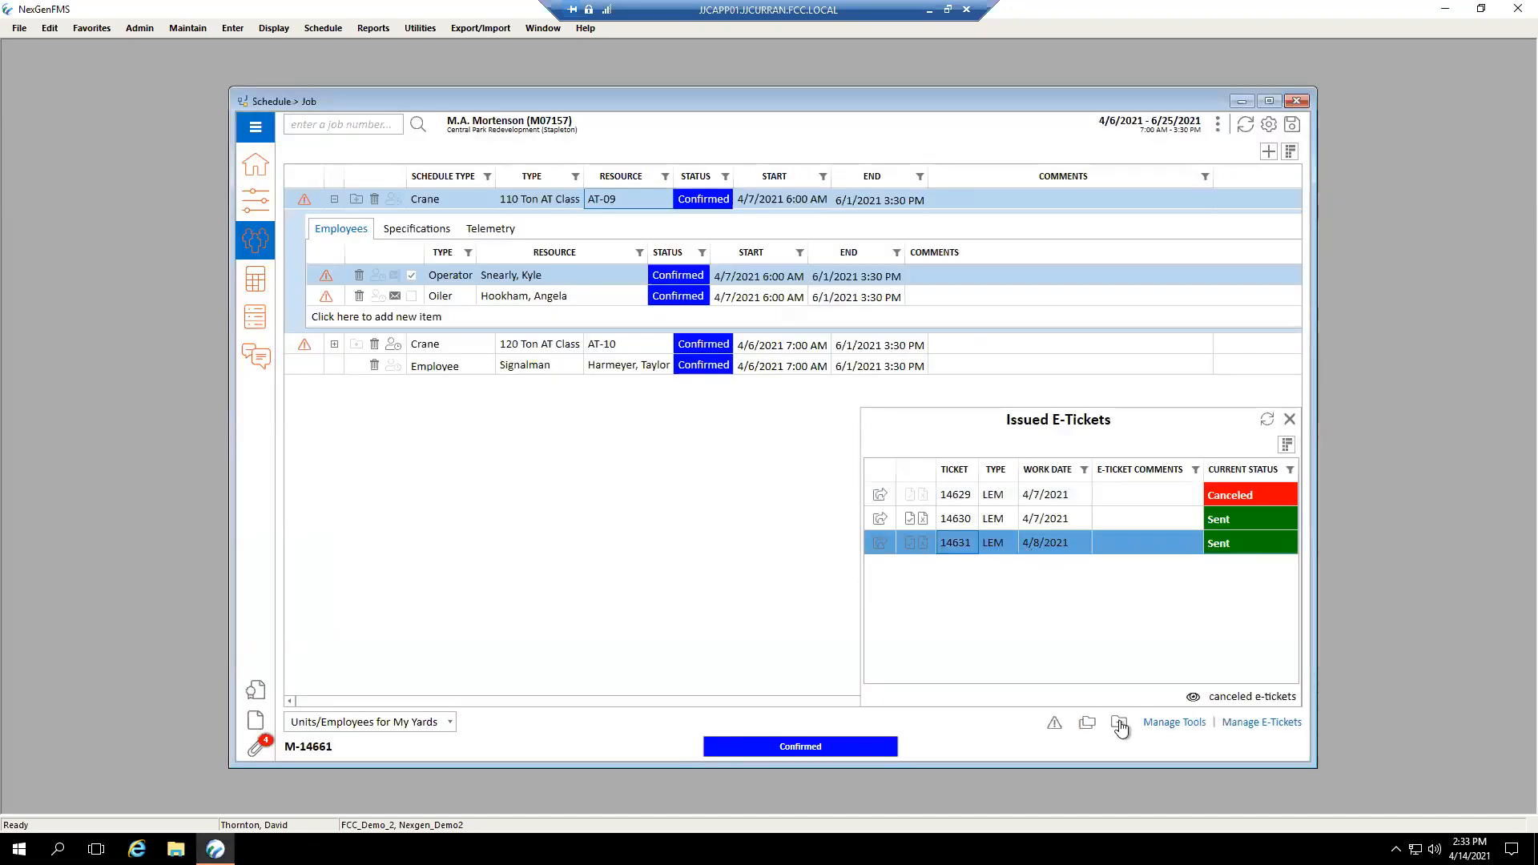
- Compare the resource selections of the 4/7/2021 and 4/8/2021 LEMs in a new LEM copy, and leave without generating
click(1086, 724)
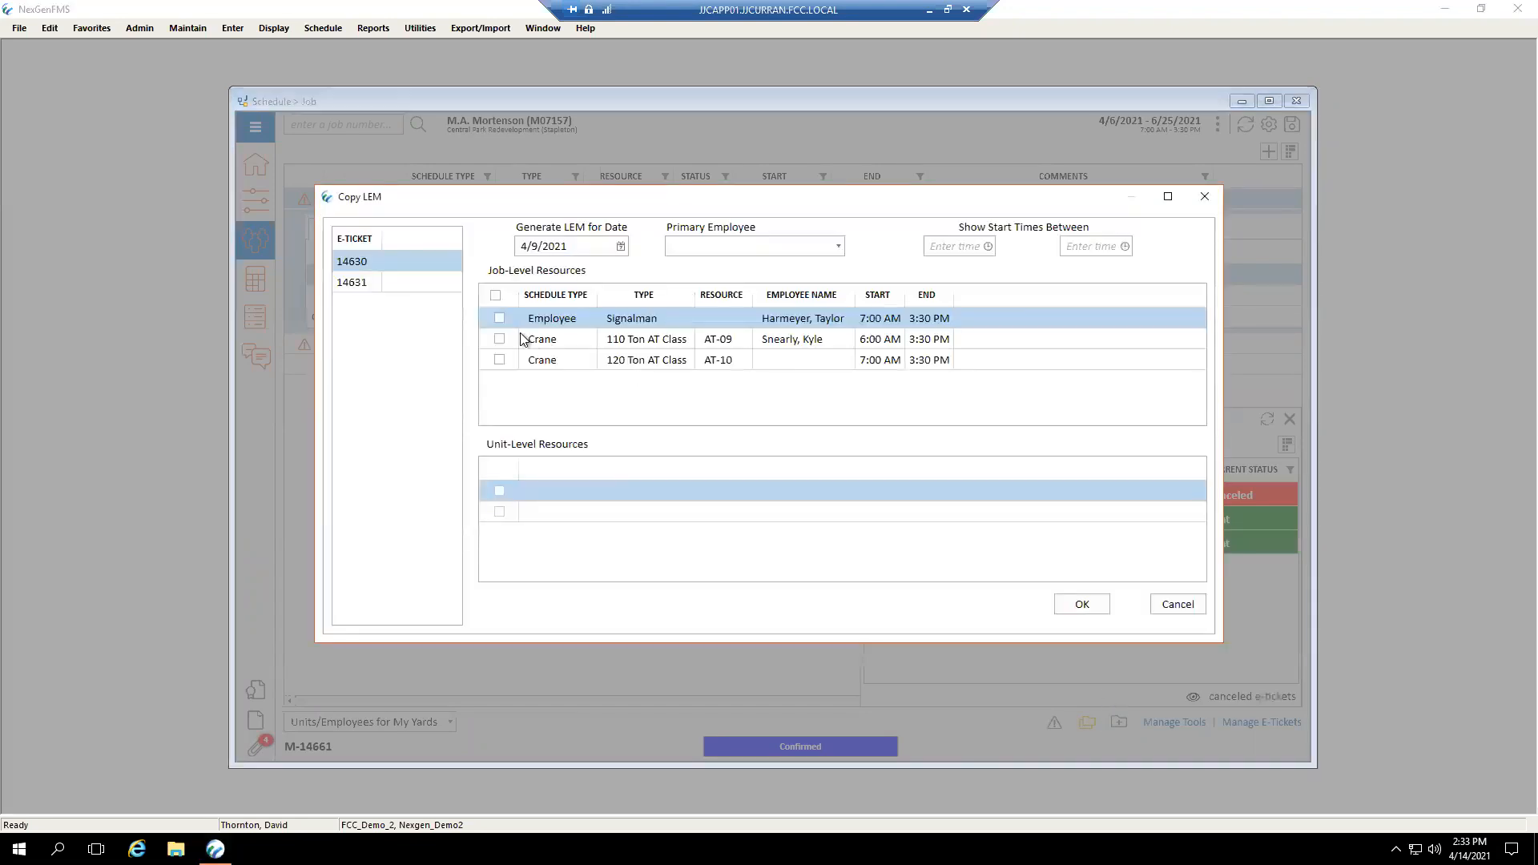
click(493, 282)
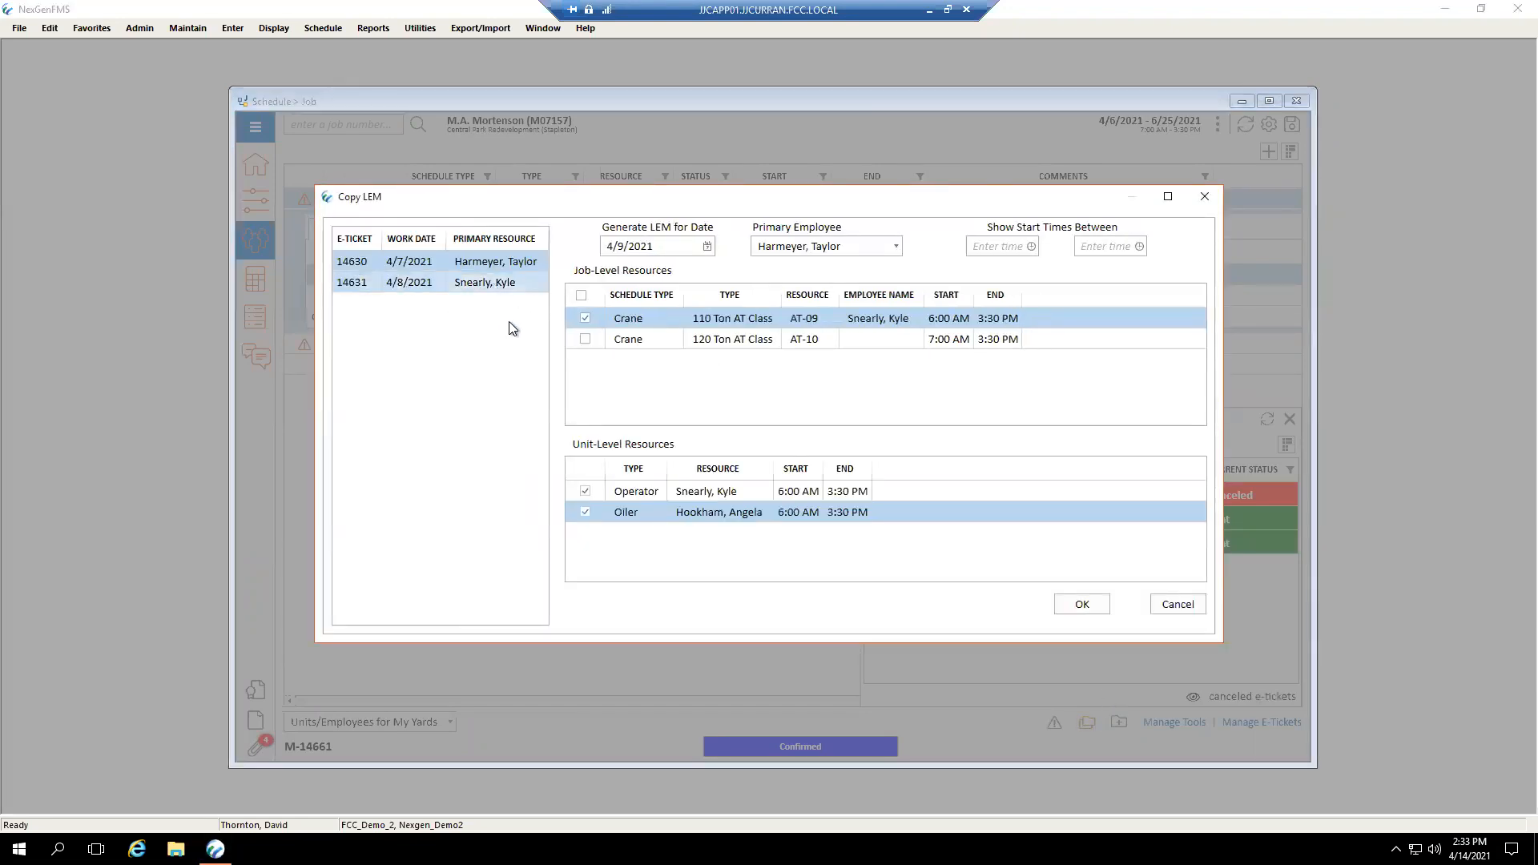
click(512, 262)
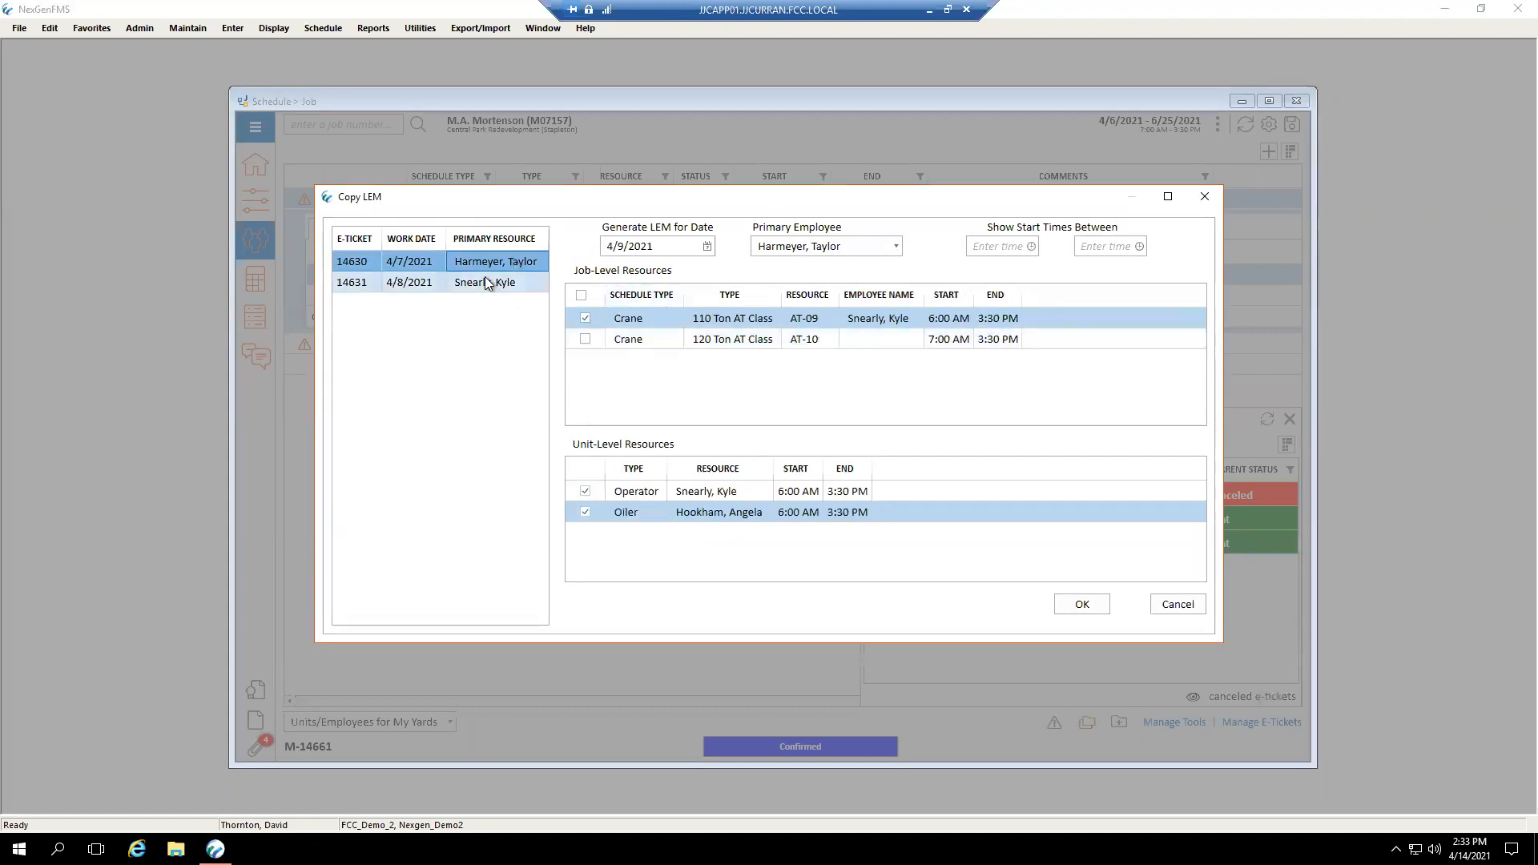
key(Down)
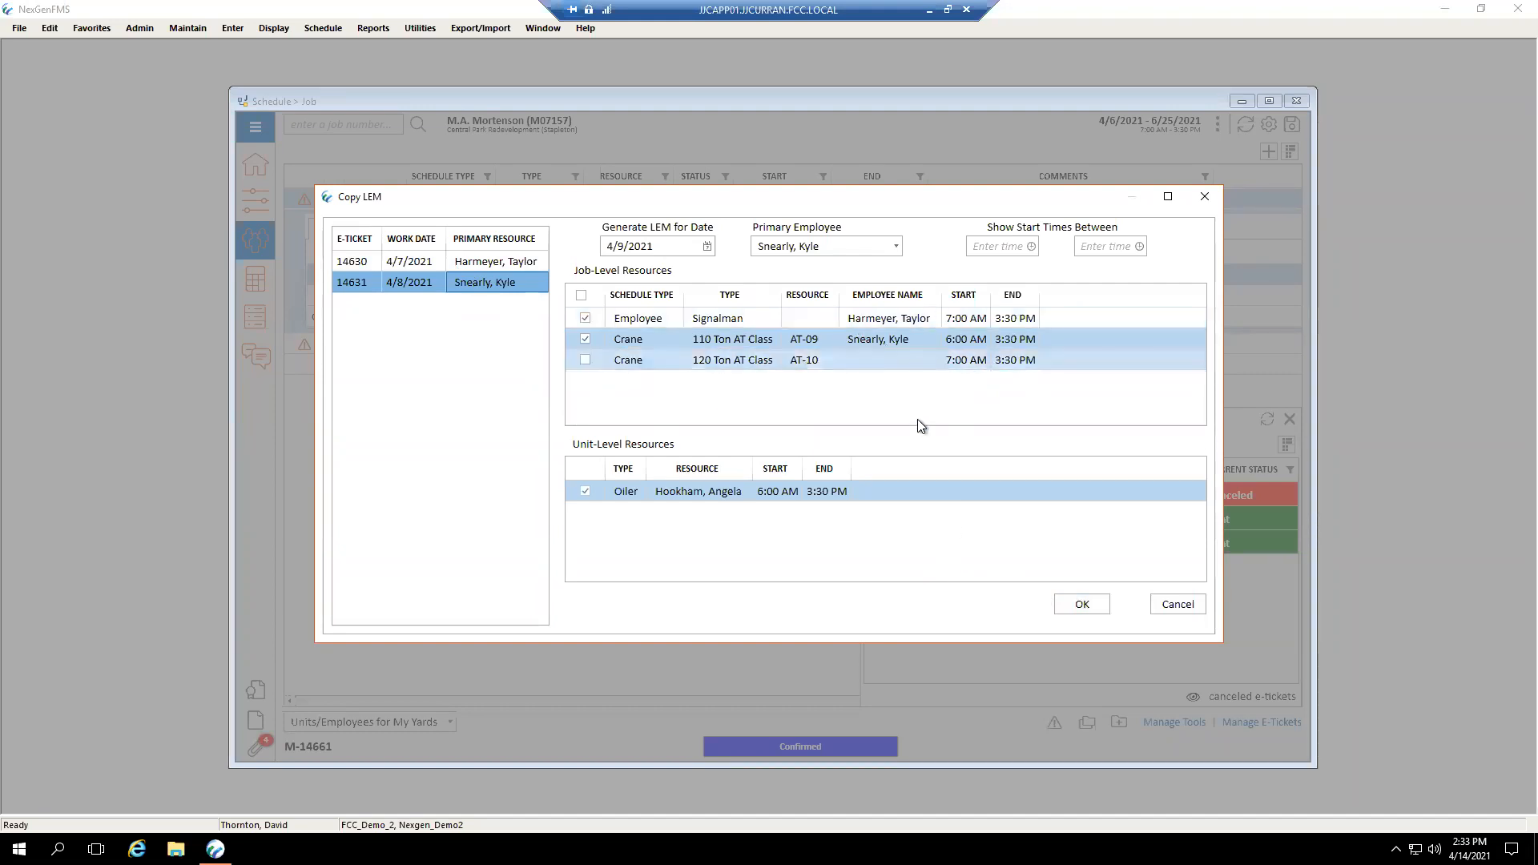
click(1191, 608)
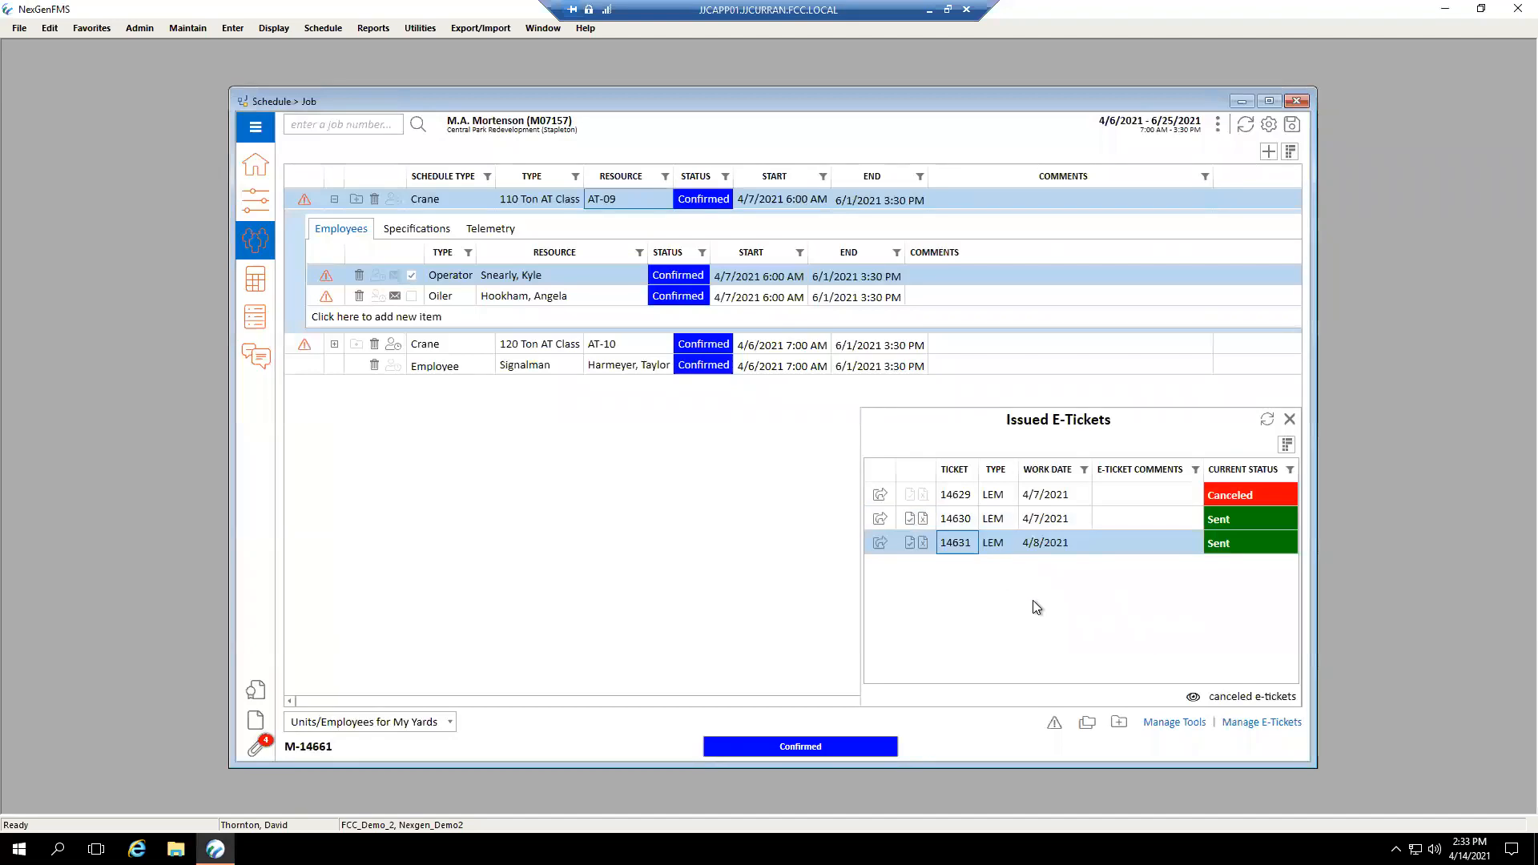
- Cancel the 4/8/2021 LEM and the remaining 4/7/2021 LEM, and close the Issued E-Tickets panel with canceled e-tickets hidden
click(922, 543)
click(780, 484)
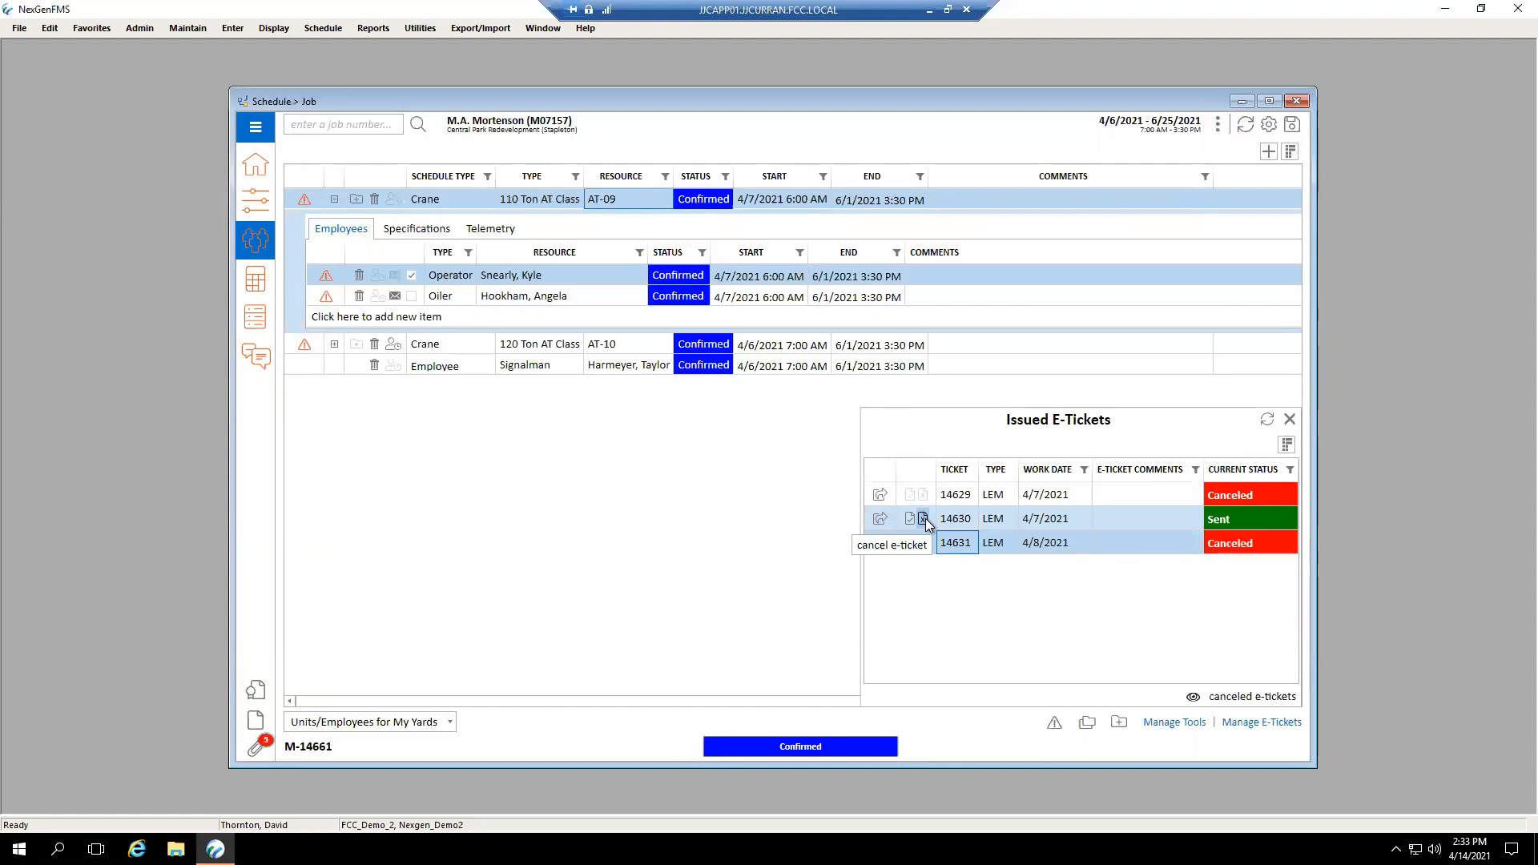
click(1195, 698)
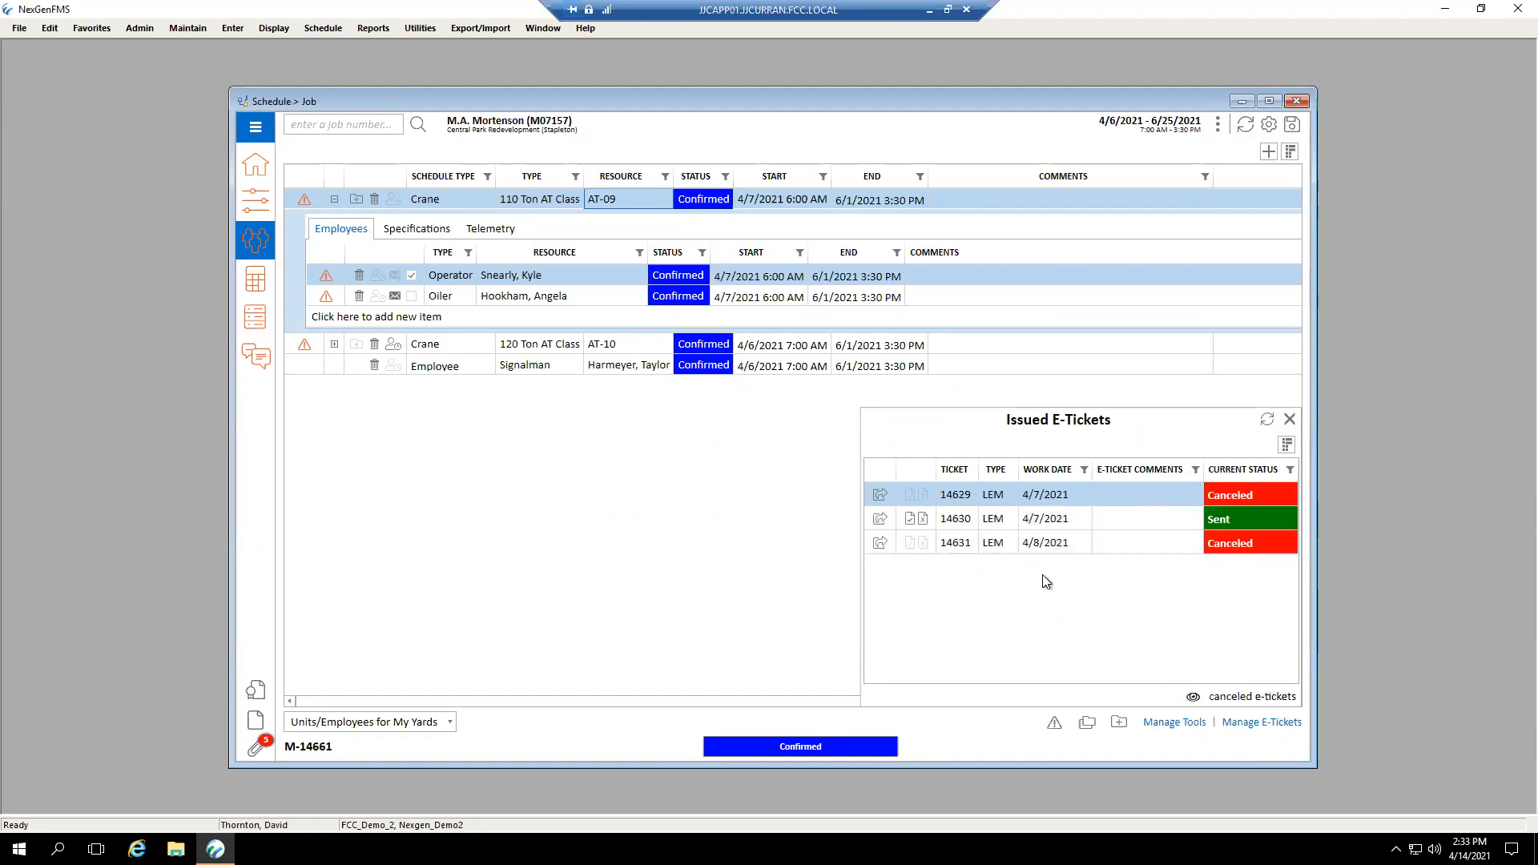
click(922, 521)
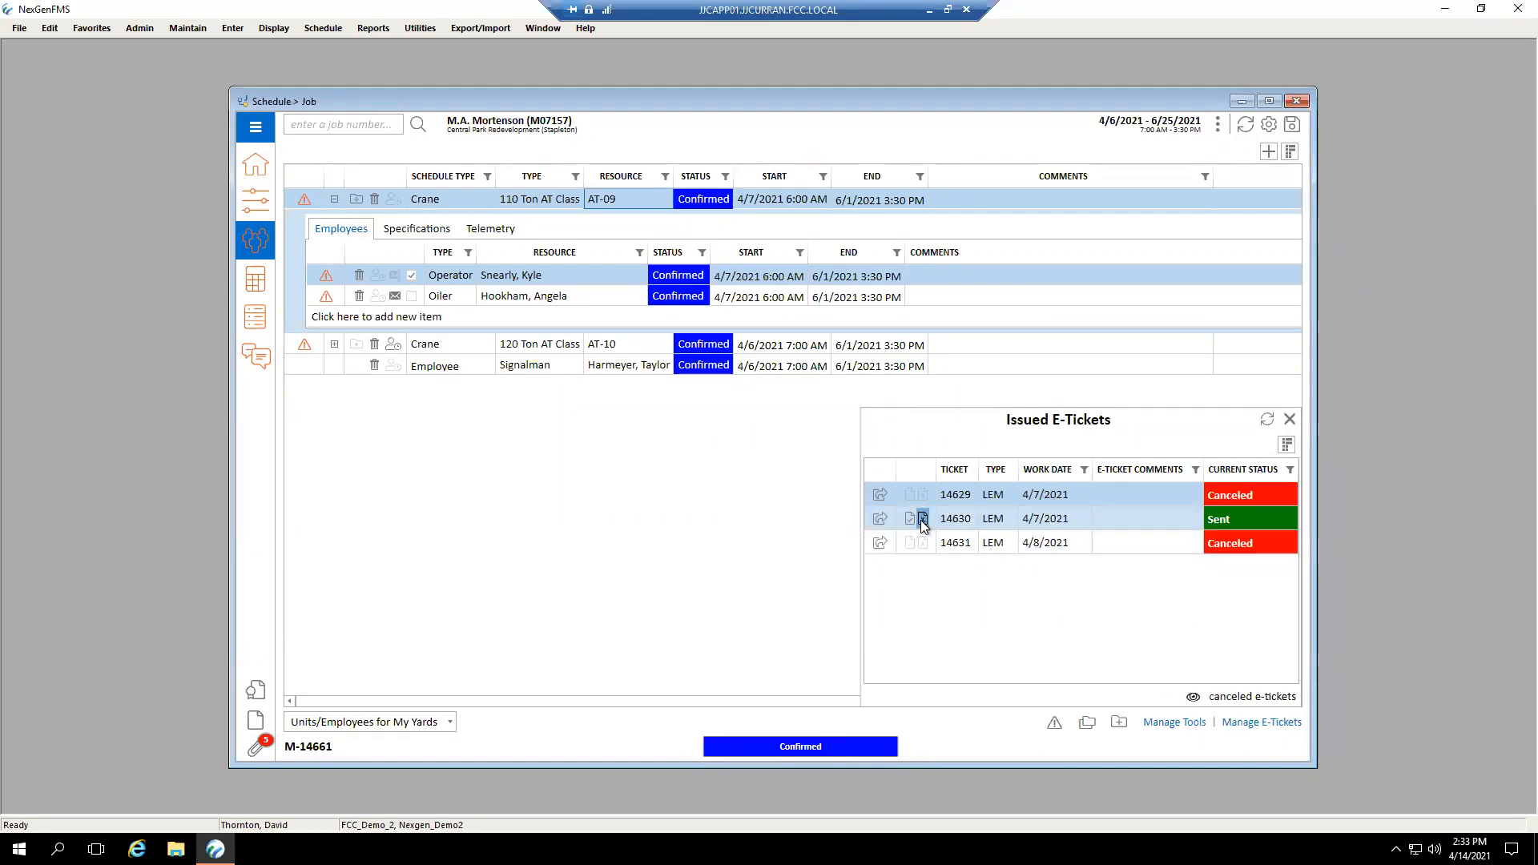
click(809, 488)
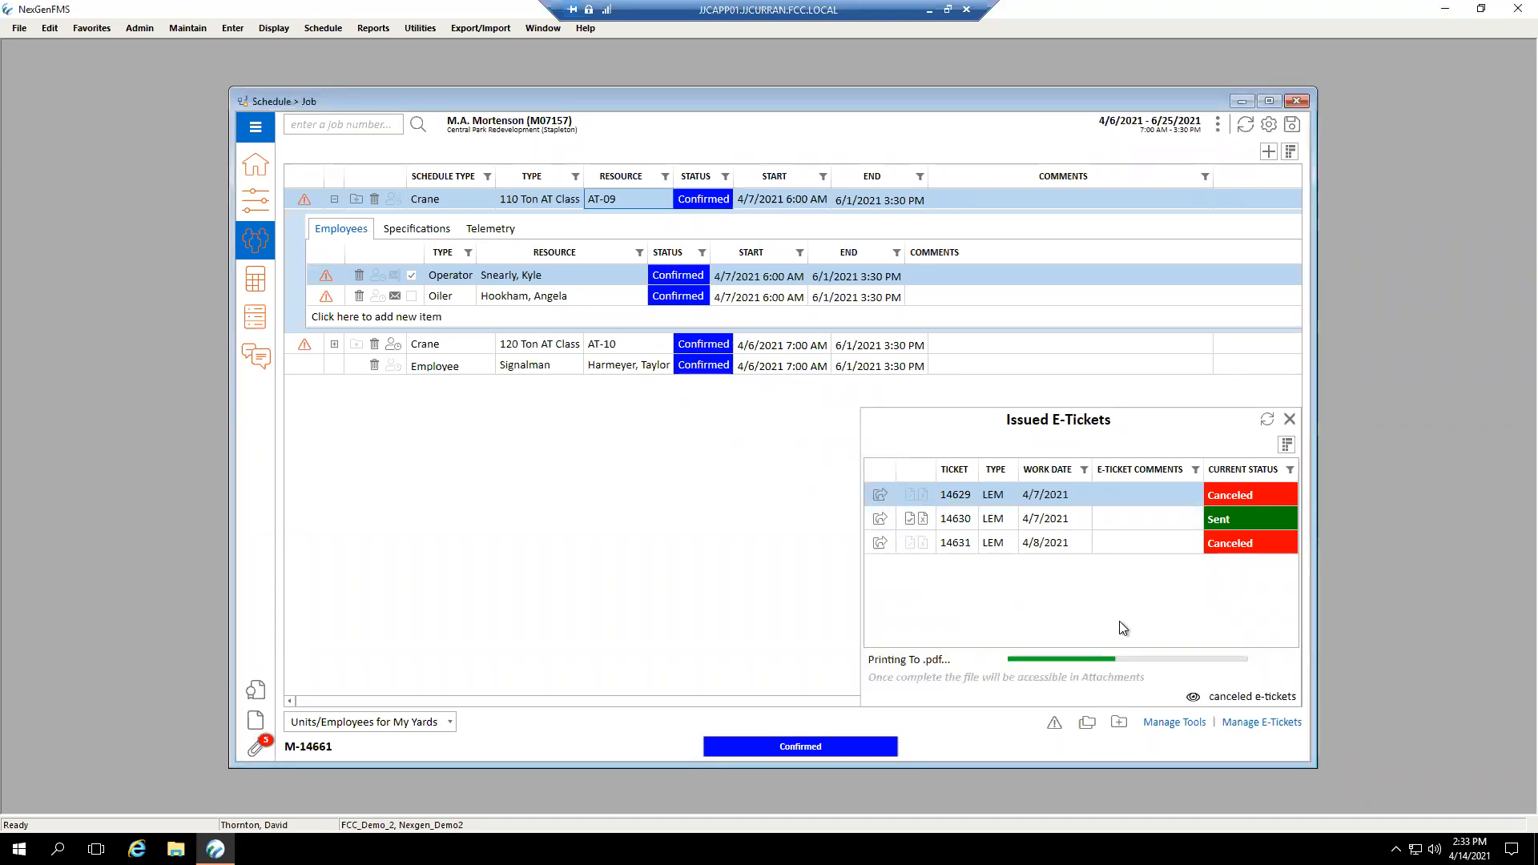
click(1193, 696)
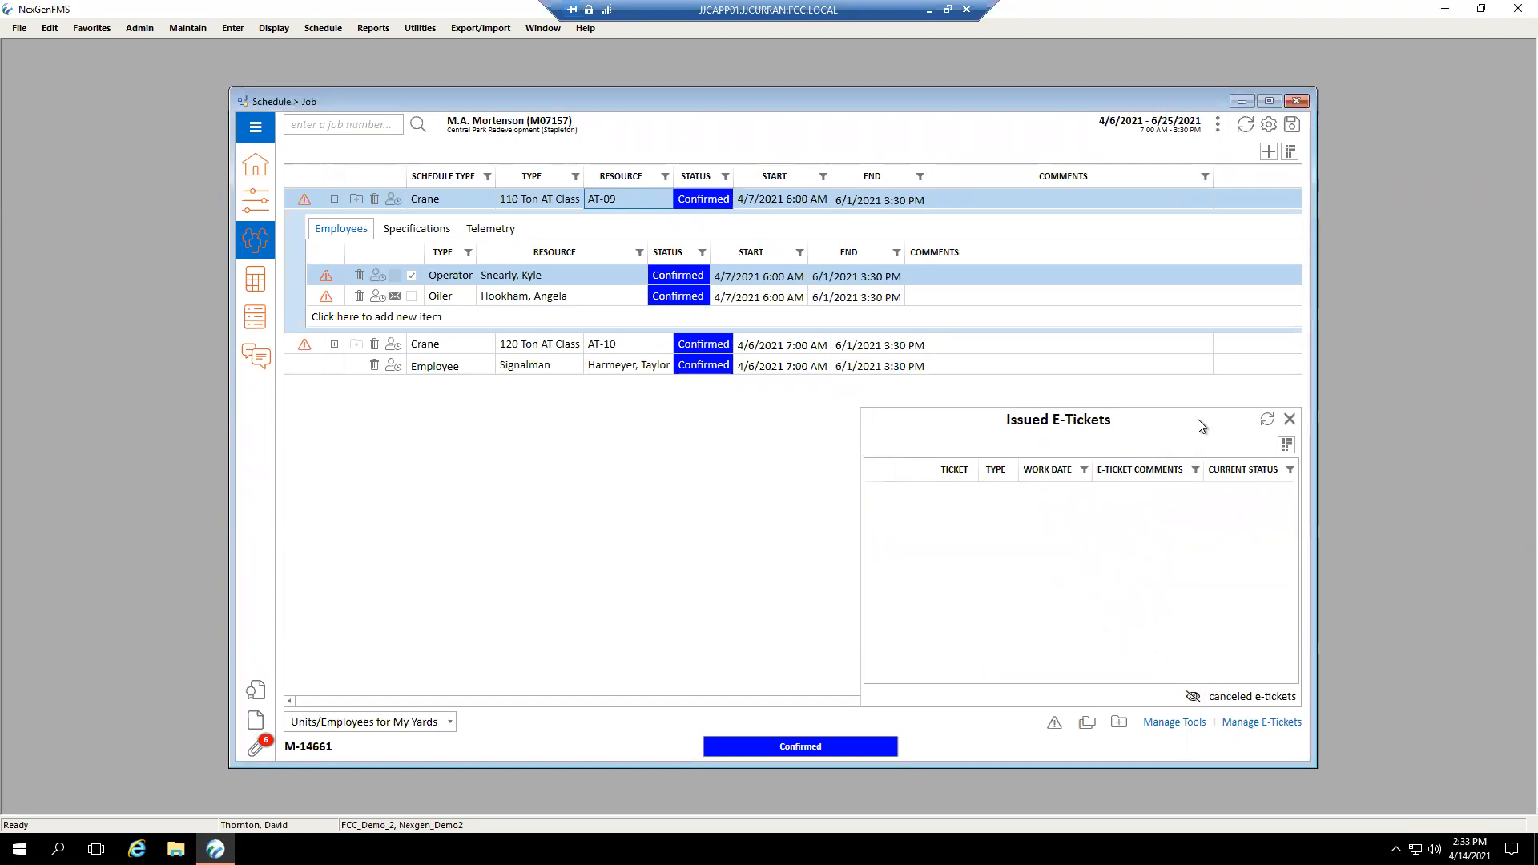
click(1287, 419)
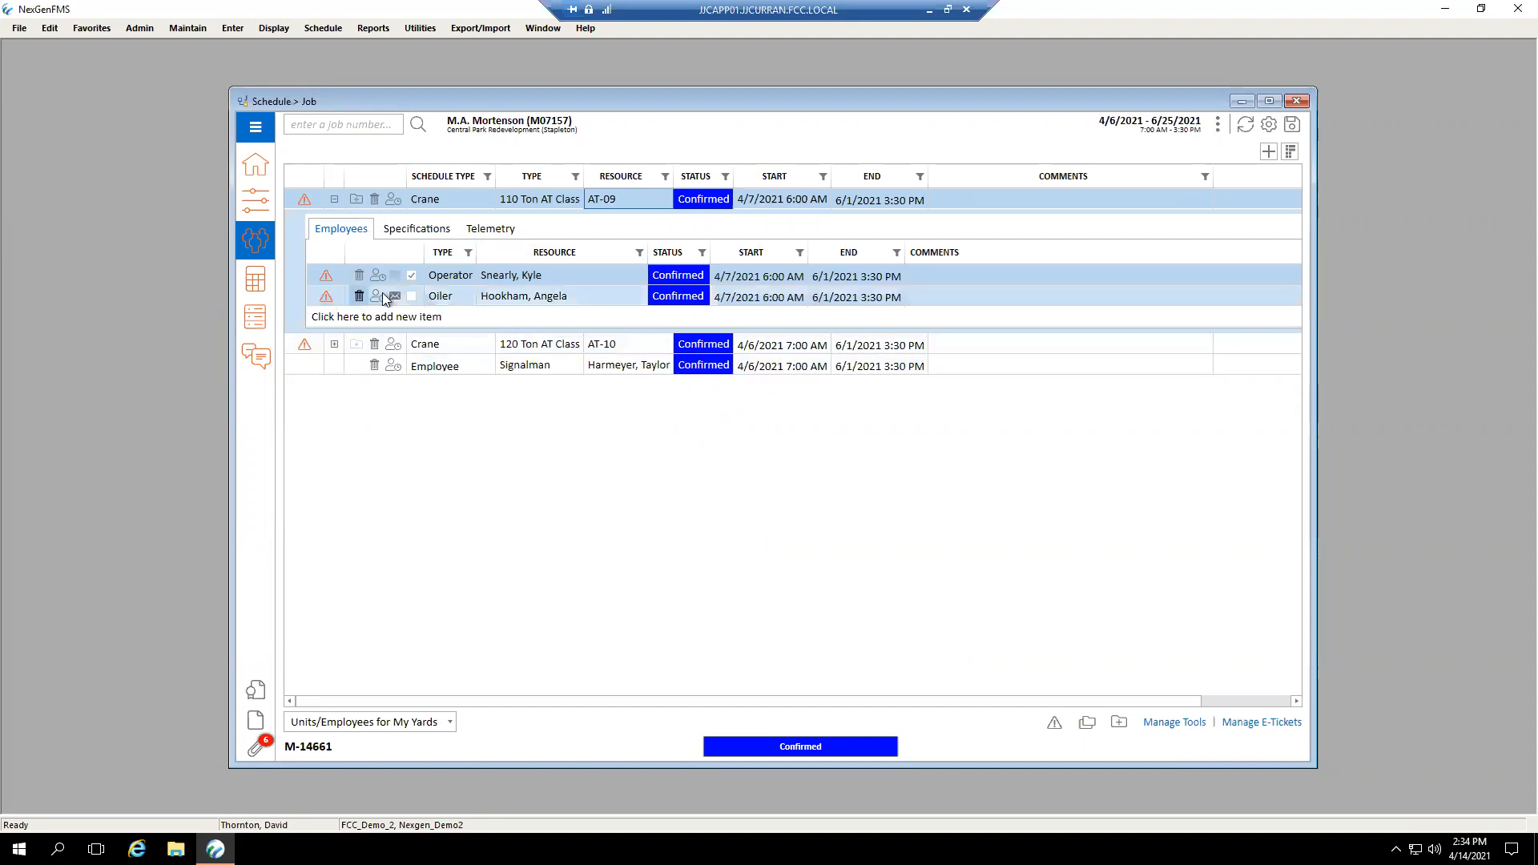
- Review the issued e-tickets for the cranes, oiler and signalman, with canceled e-tickets shown for the signalman and AT-09
click(1245, 725)
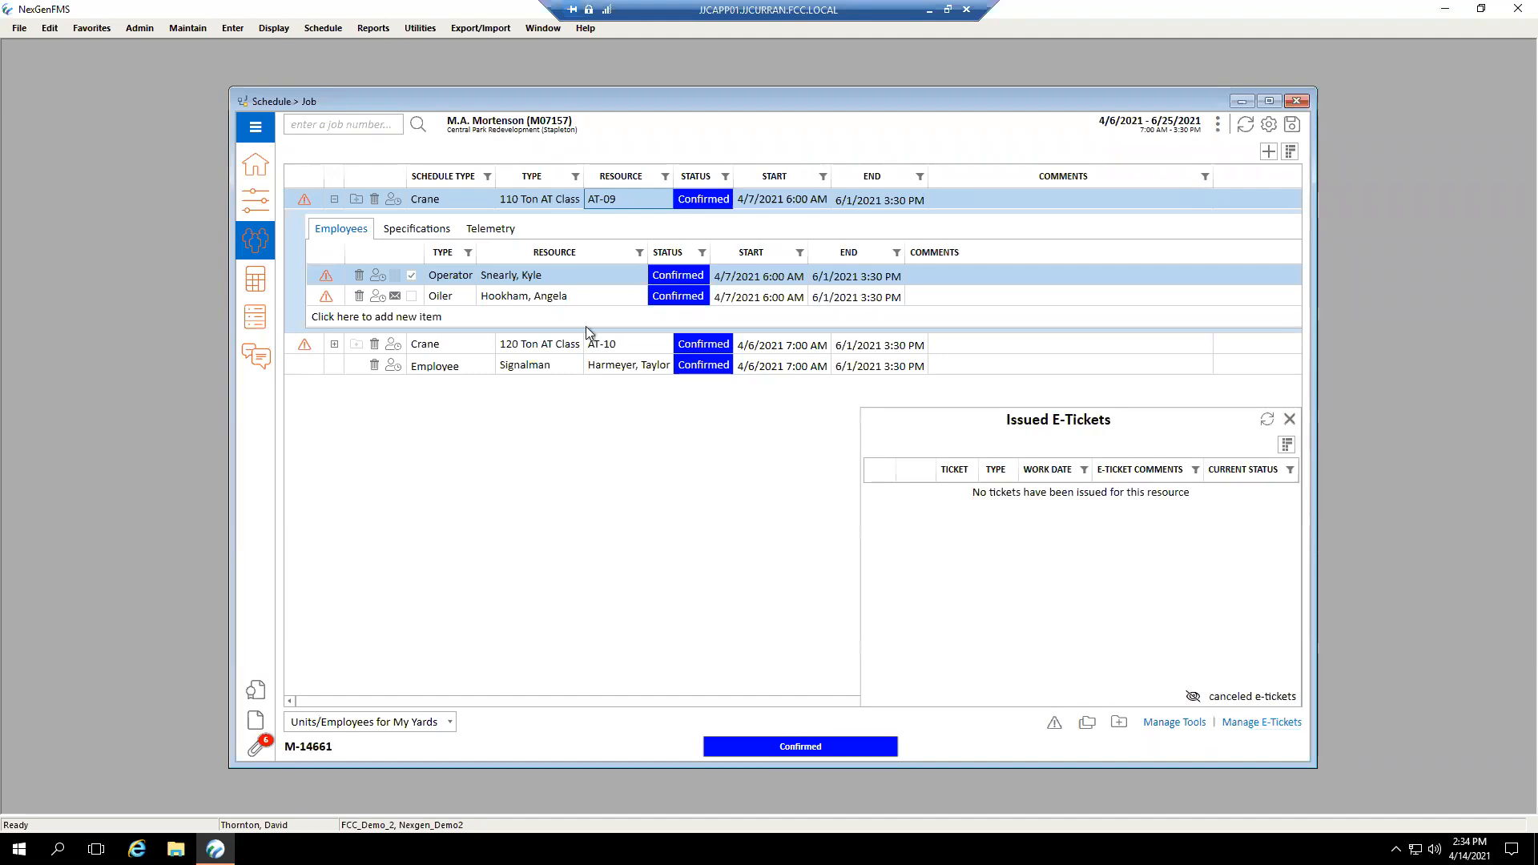
click(512, 199)
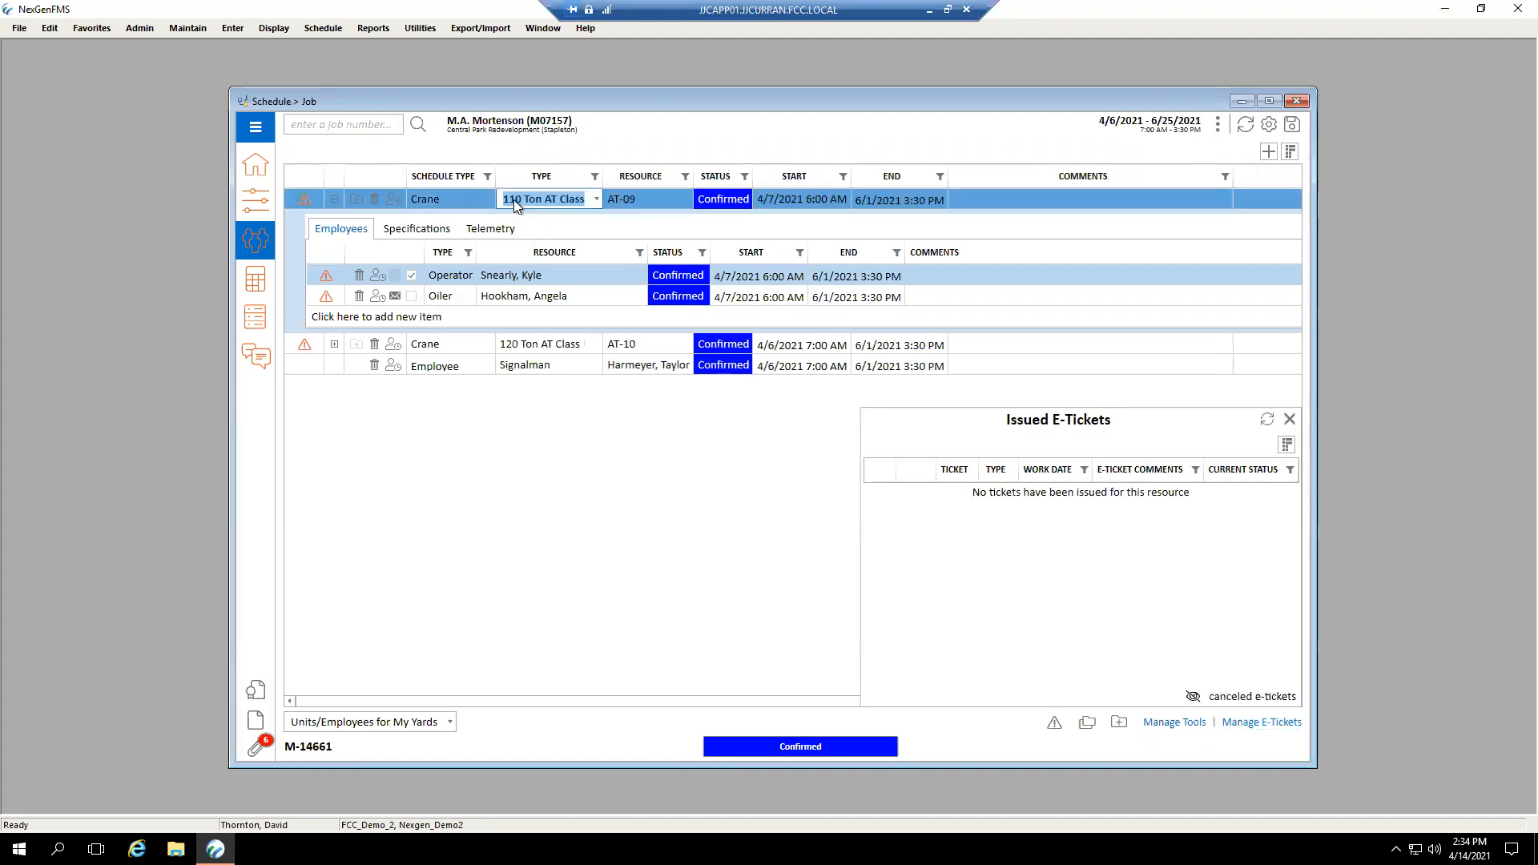
click(459, 199)
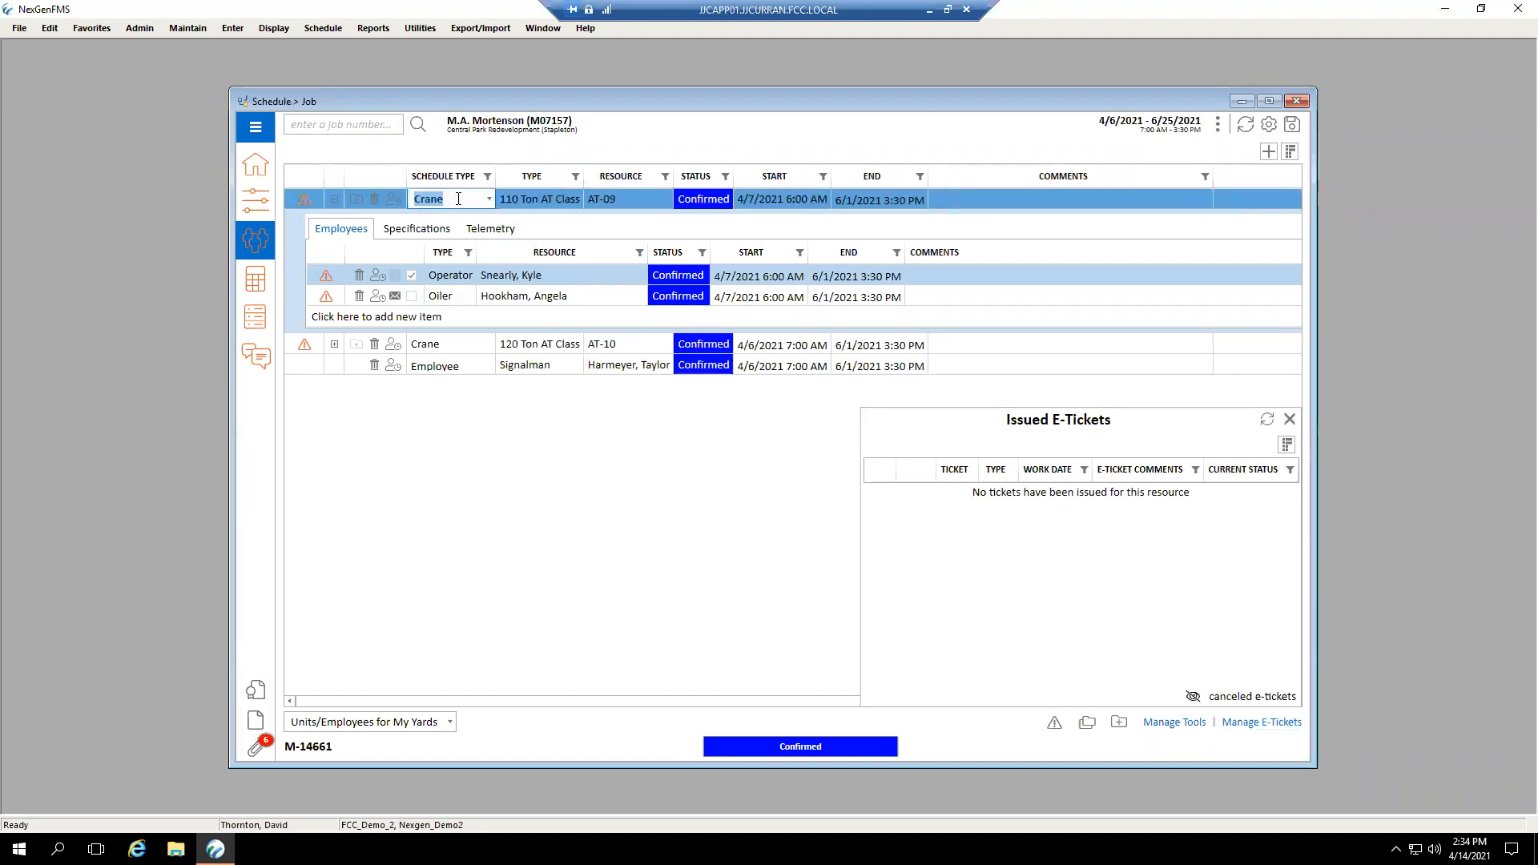
click(530, 298)
click(547, 346)
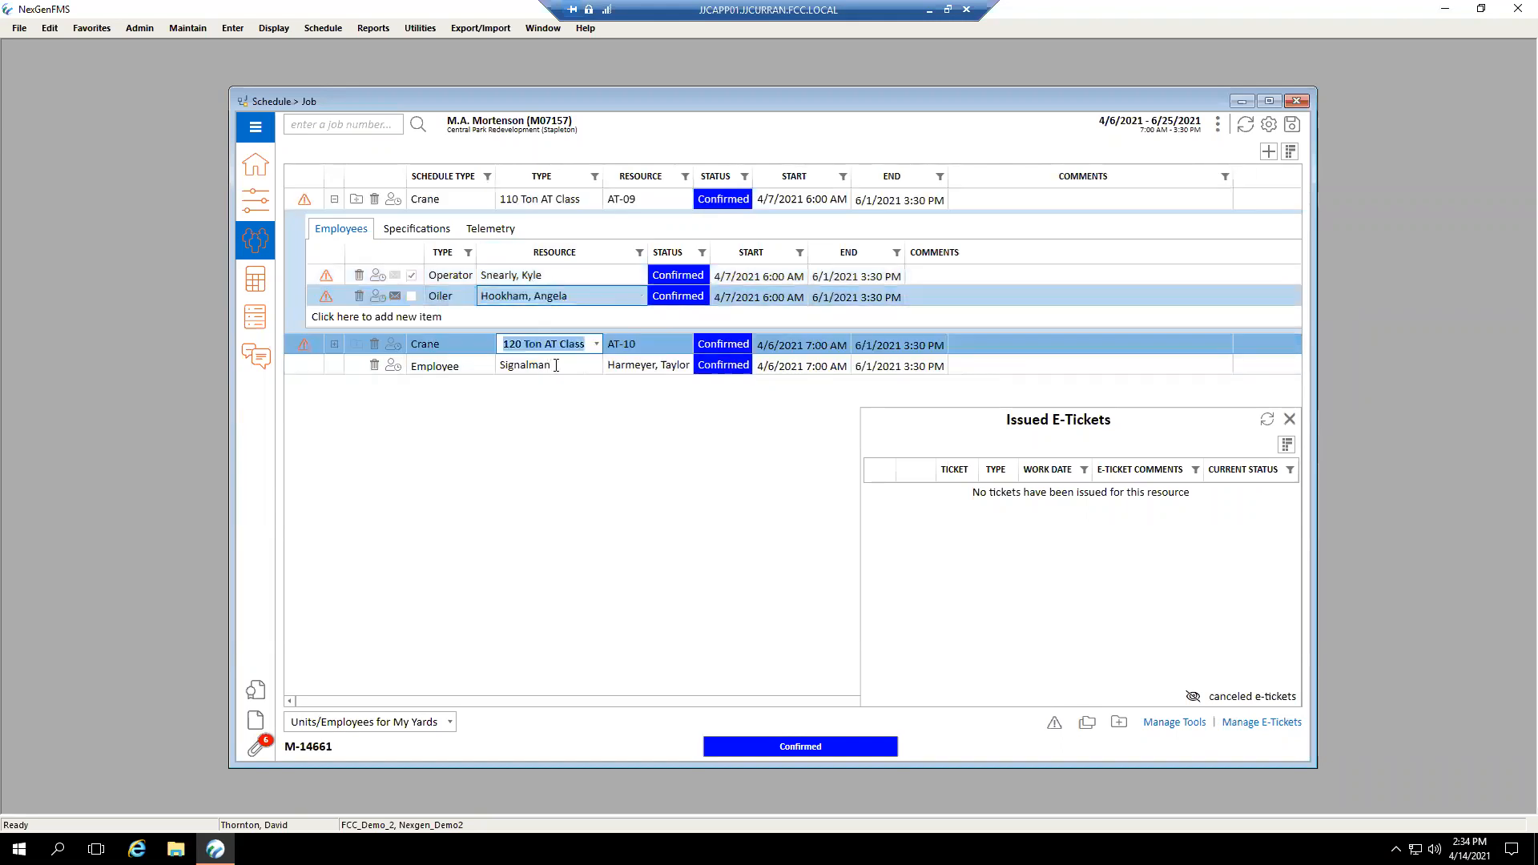
click(556, 365)
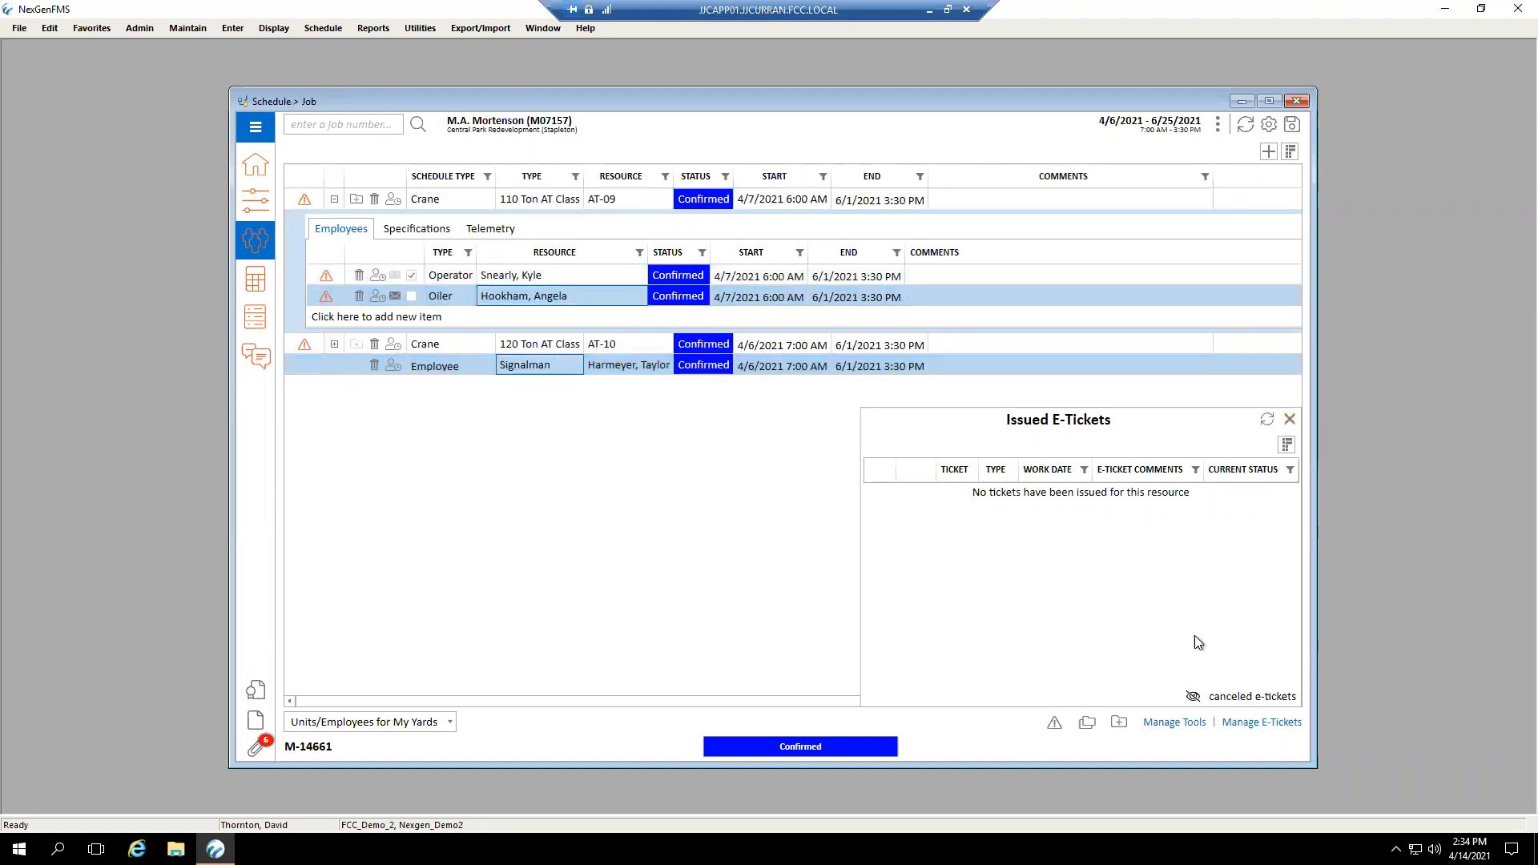
click(1193, 696)
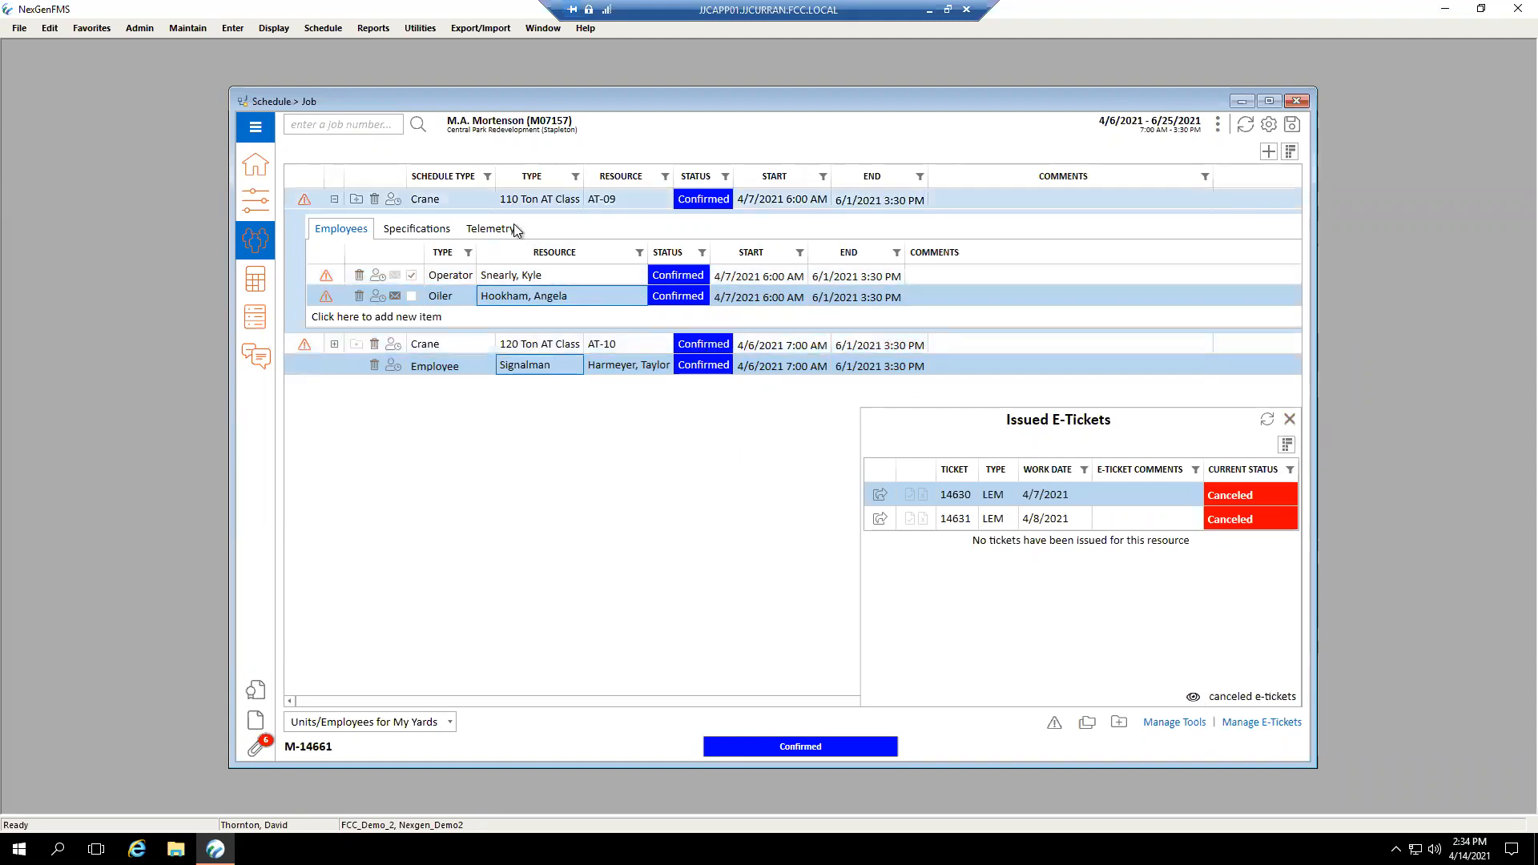
click(511, 204)
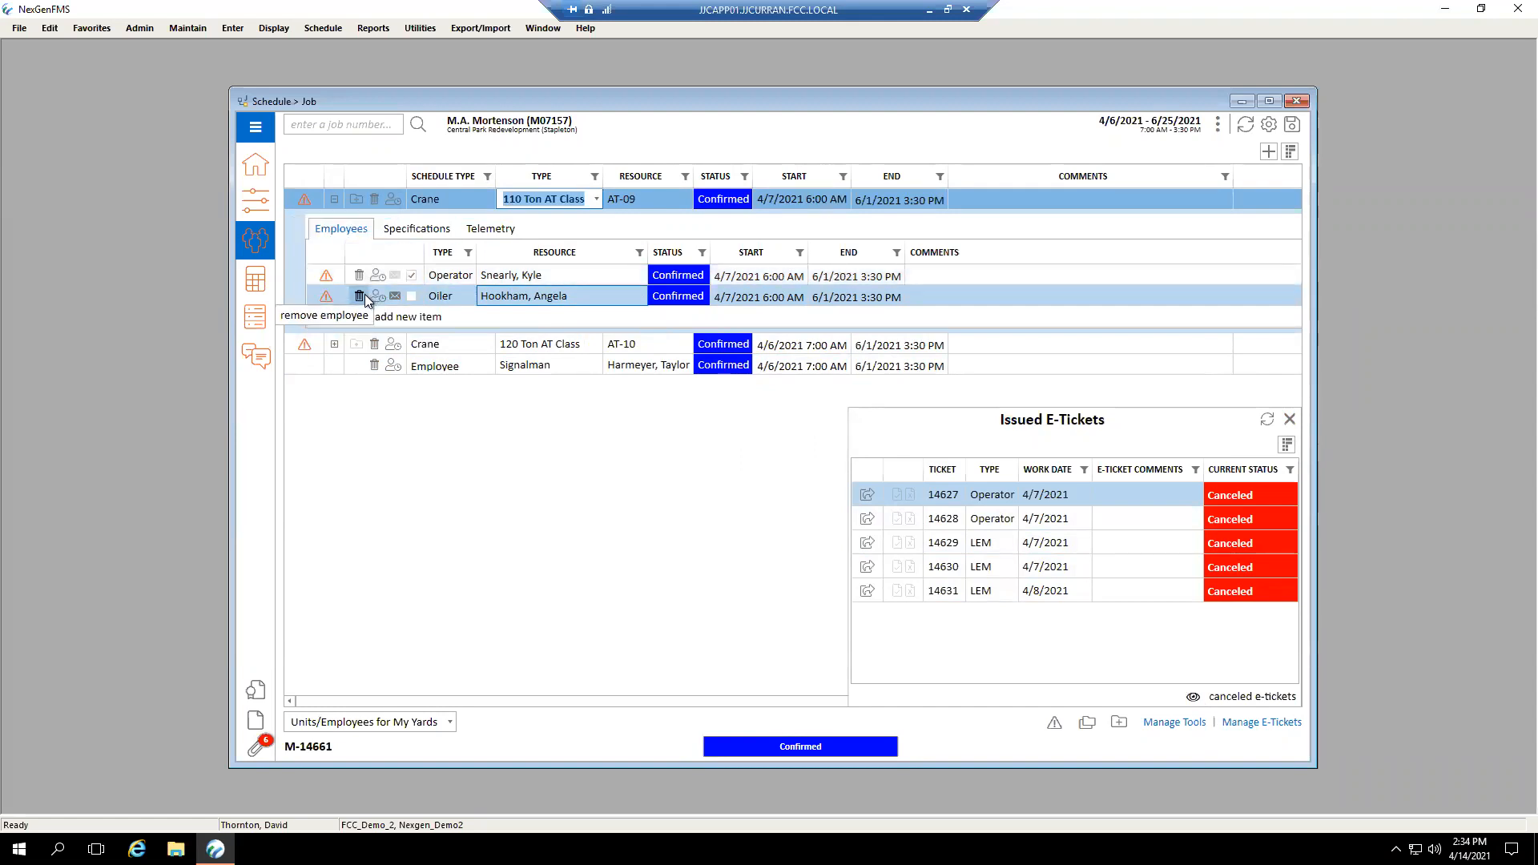
- Look through the resource choices for AT-09's oiler and for the 110 Ton AT Class crane entry
click(456, 443)
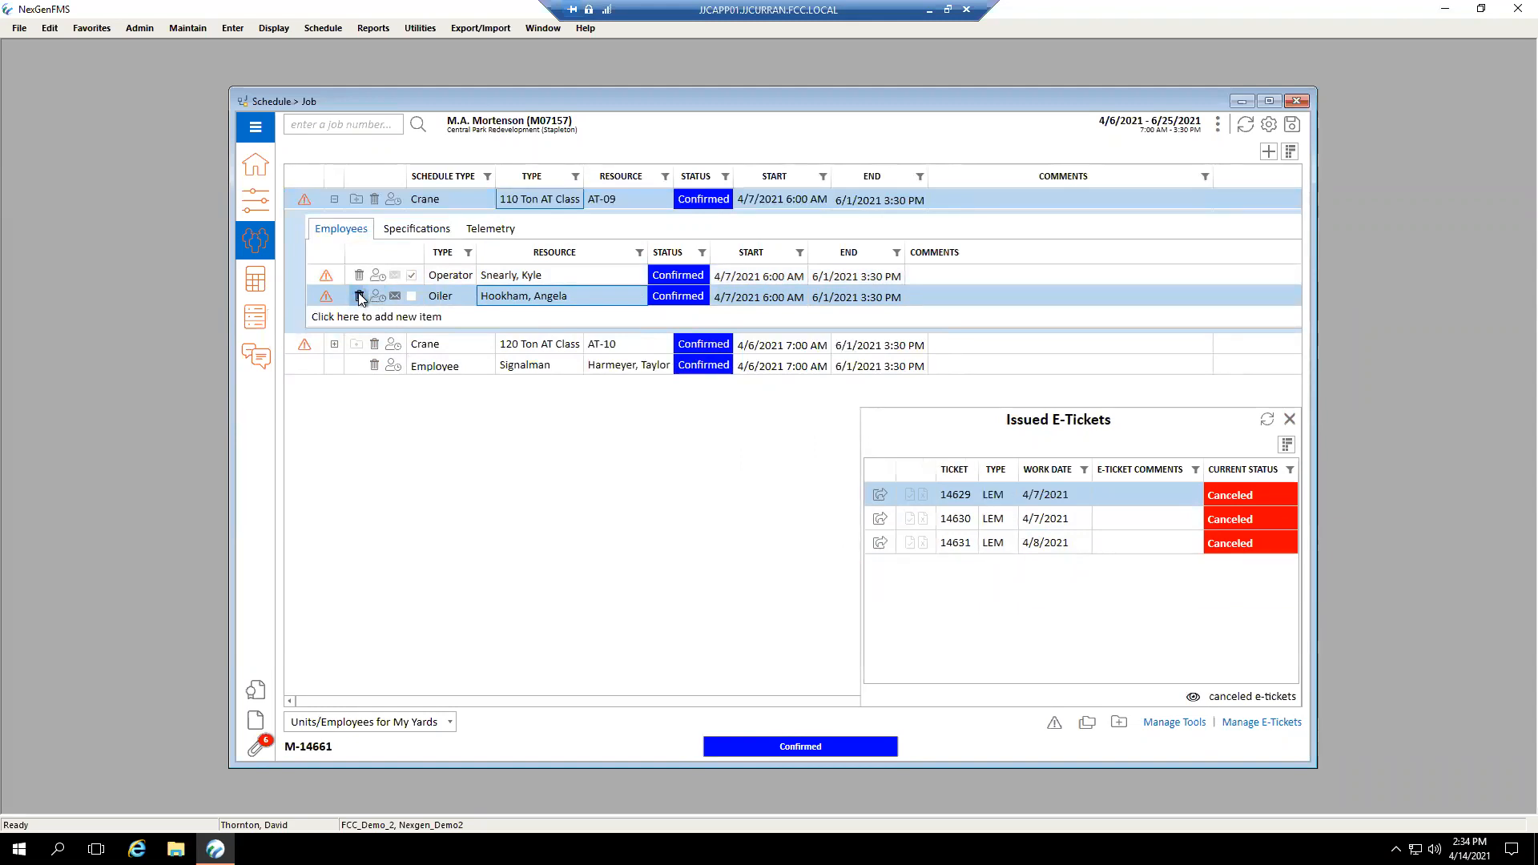
click(538, 297)
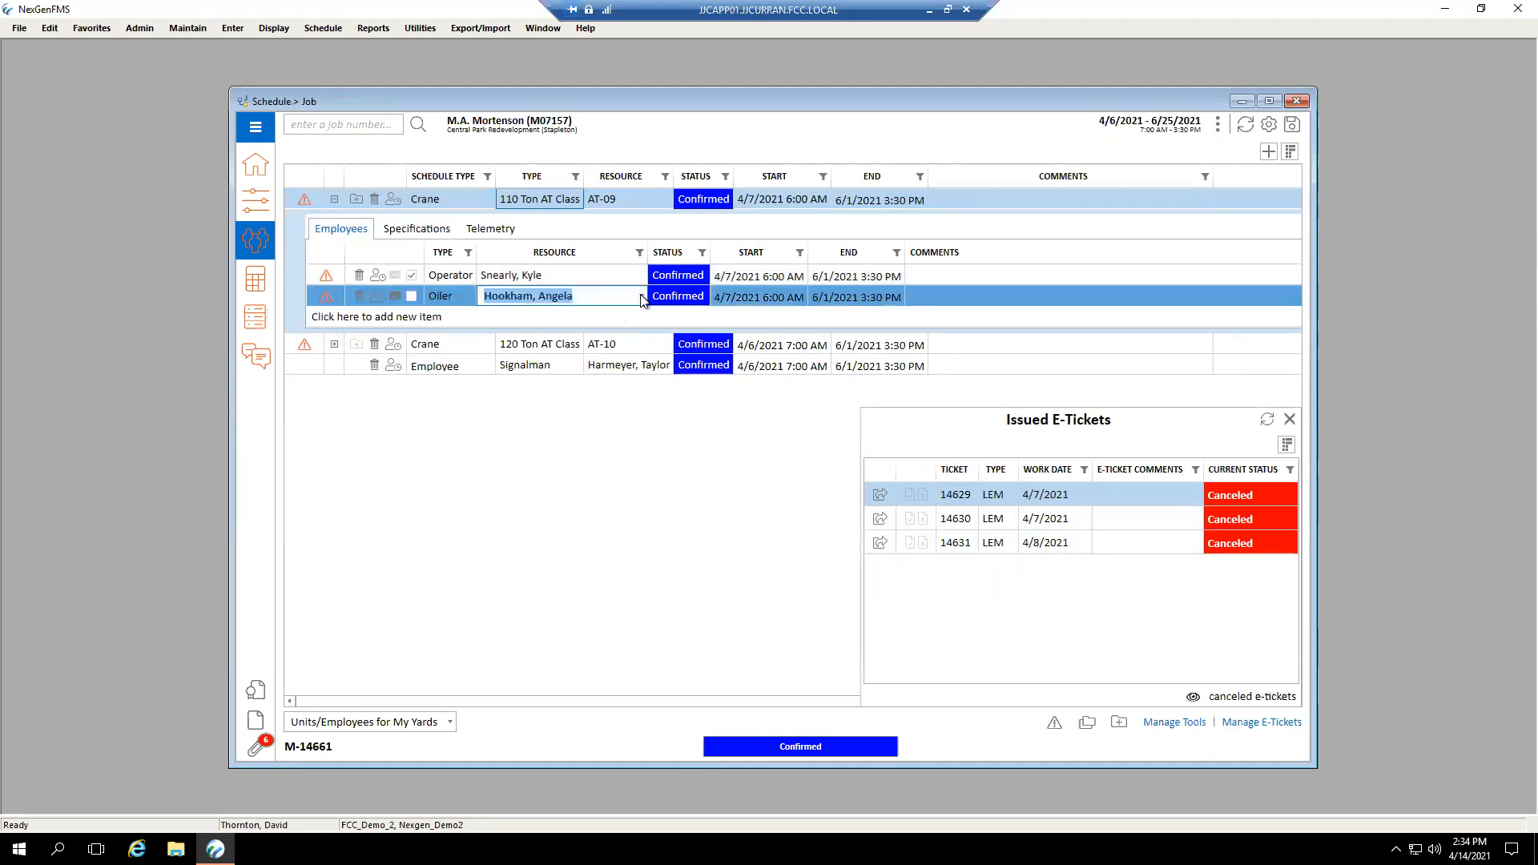
click(642, 298)
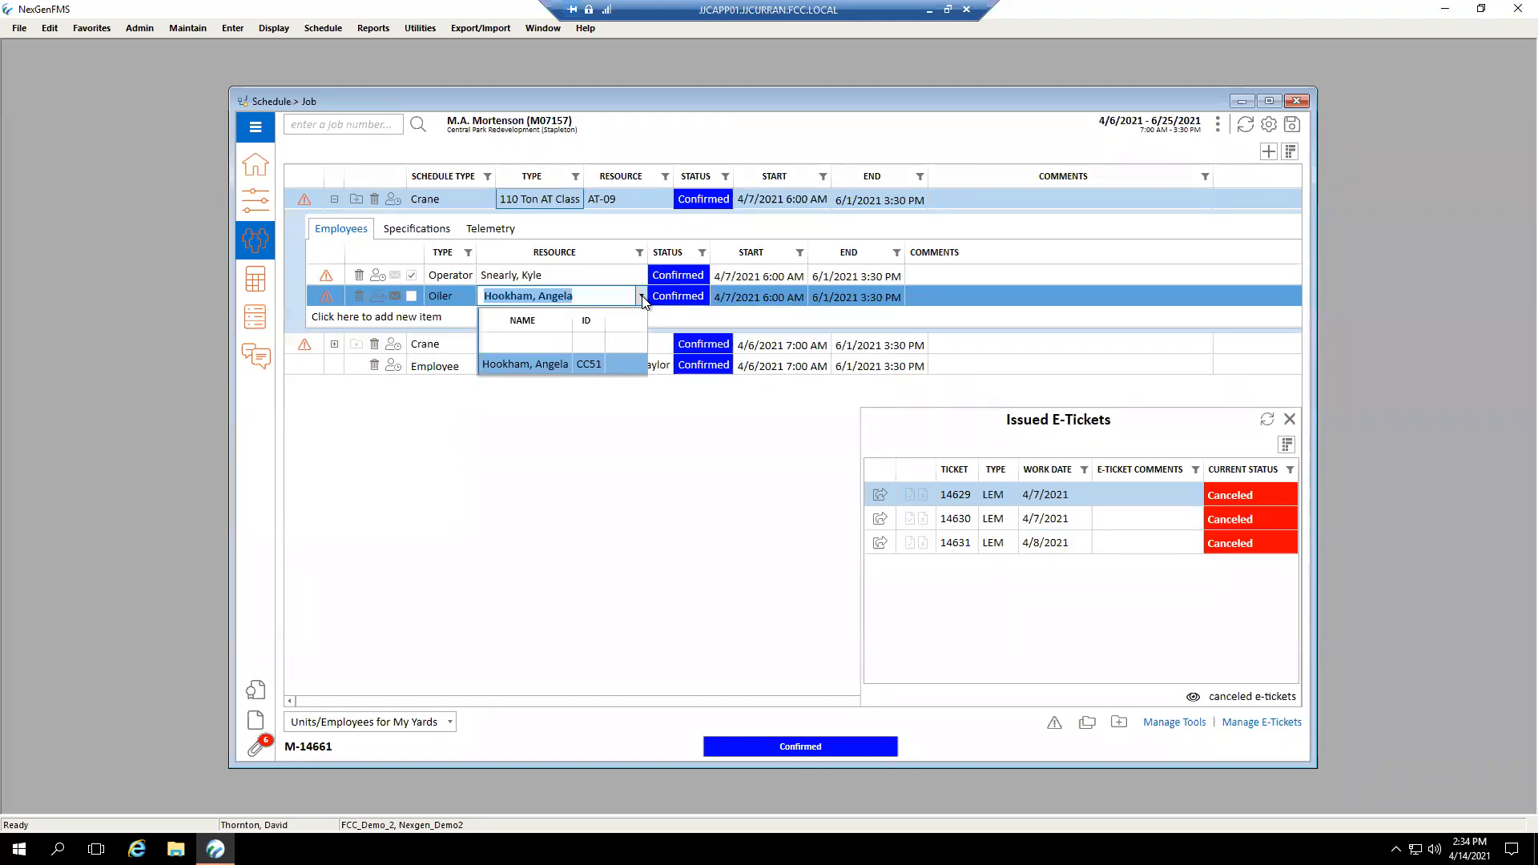
click(642, 298)
click(631, 204)
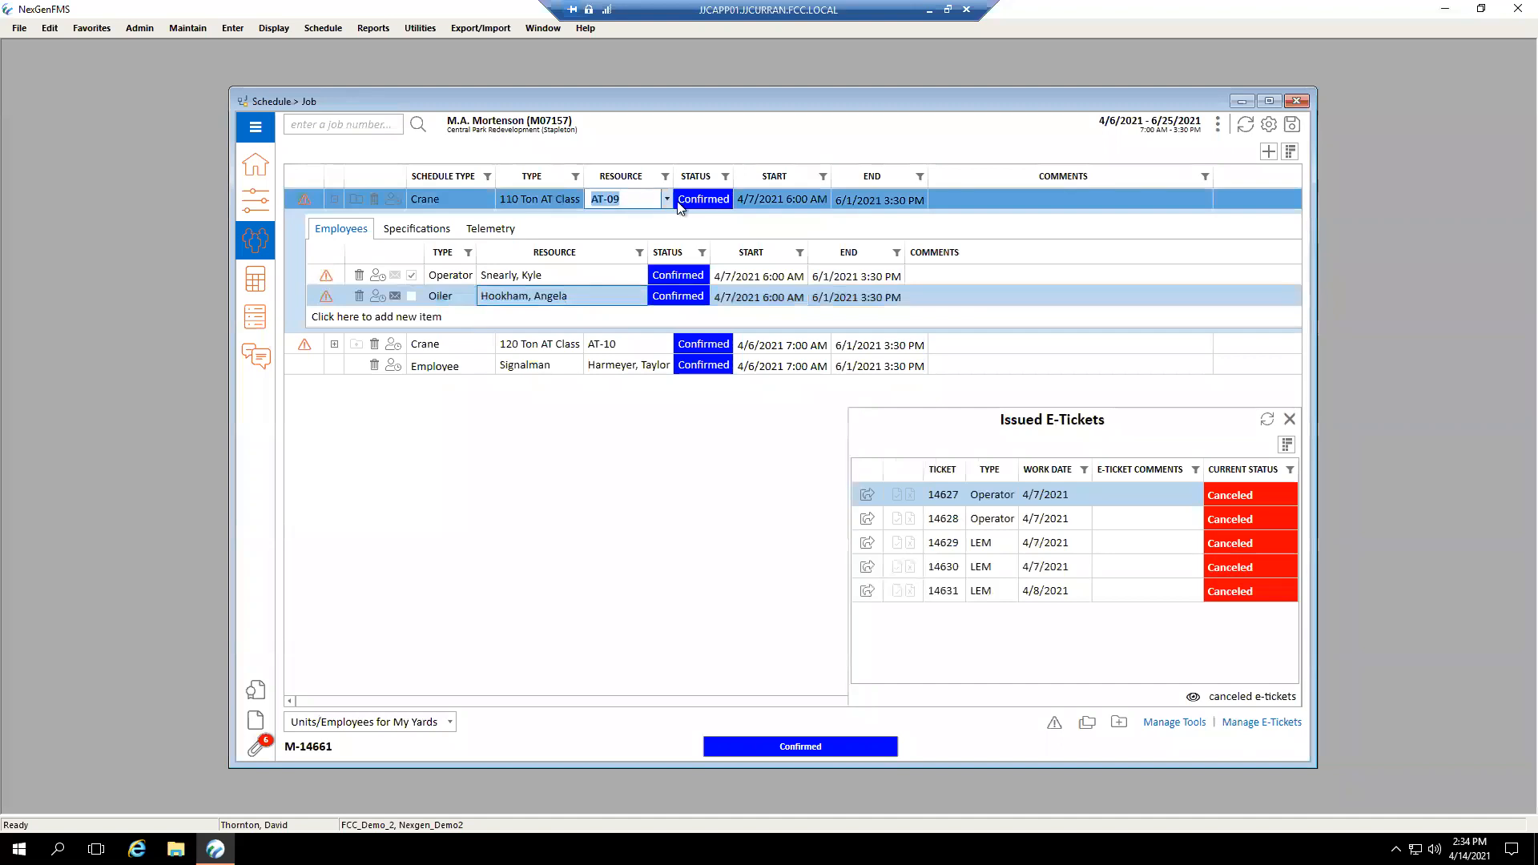
click(666, 199)
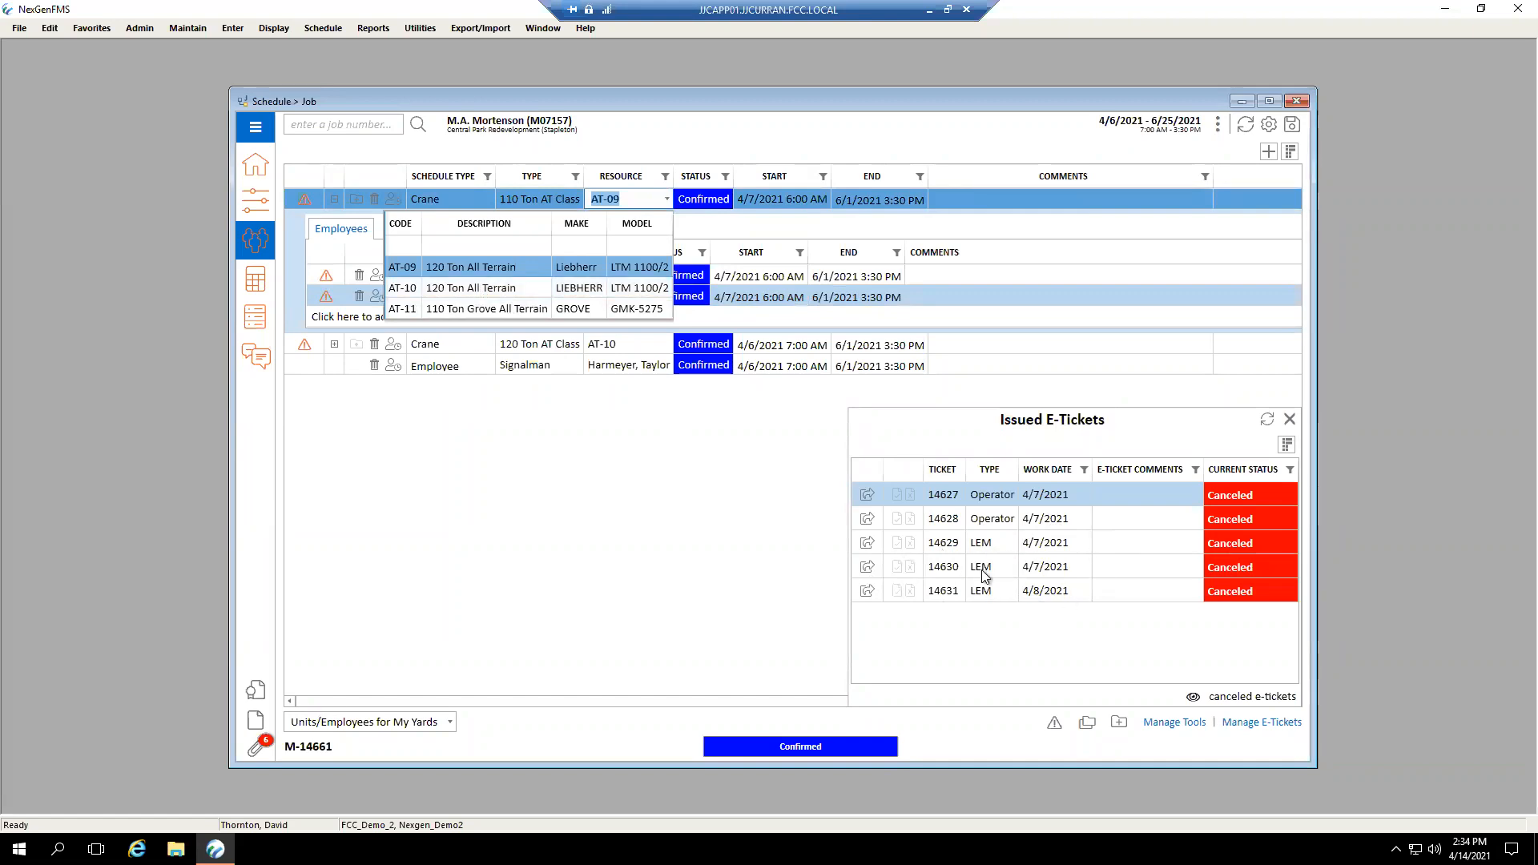
click(644, 538)
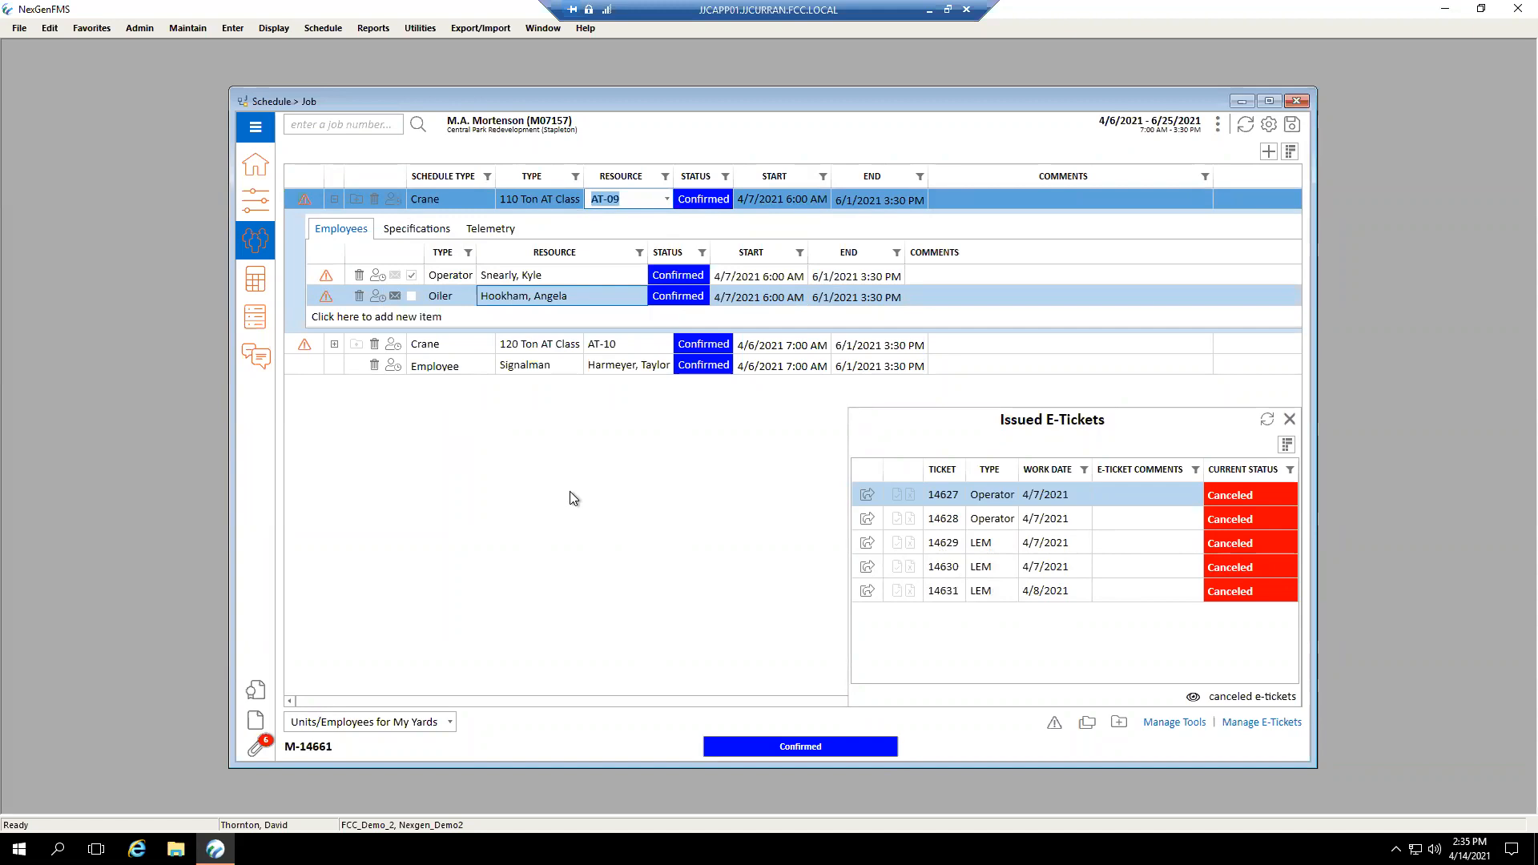
key(Escape)
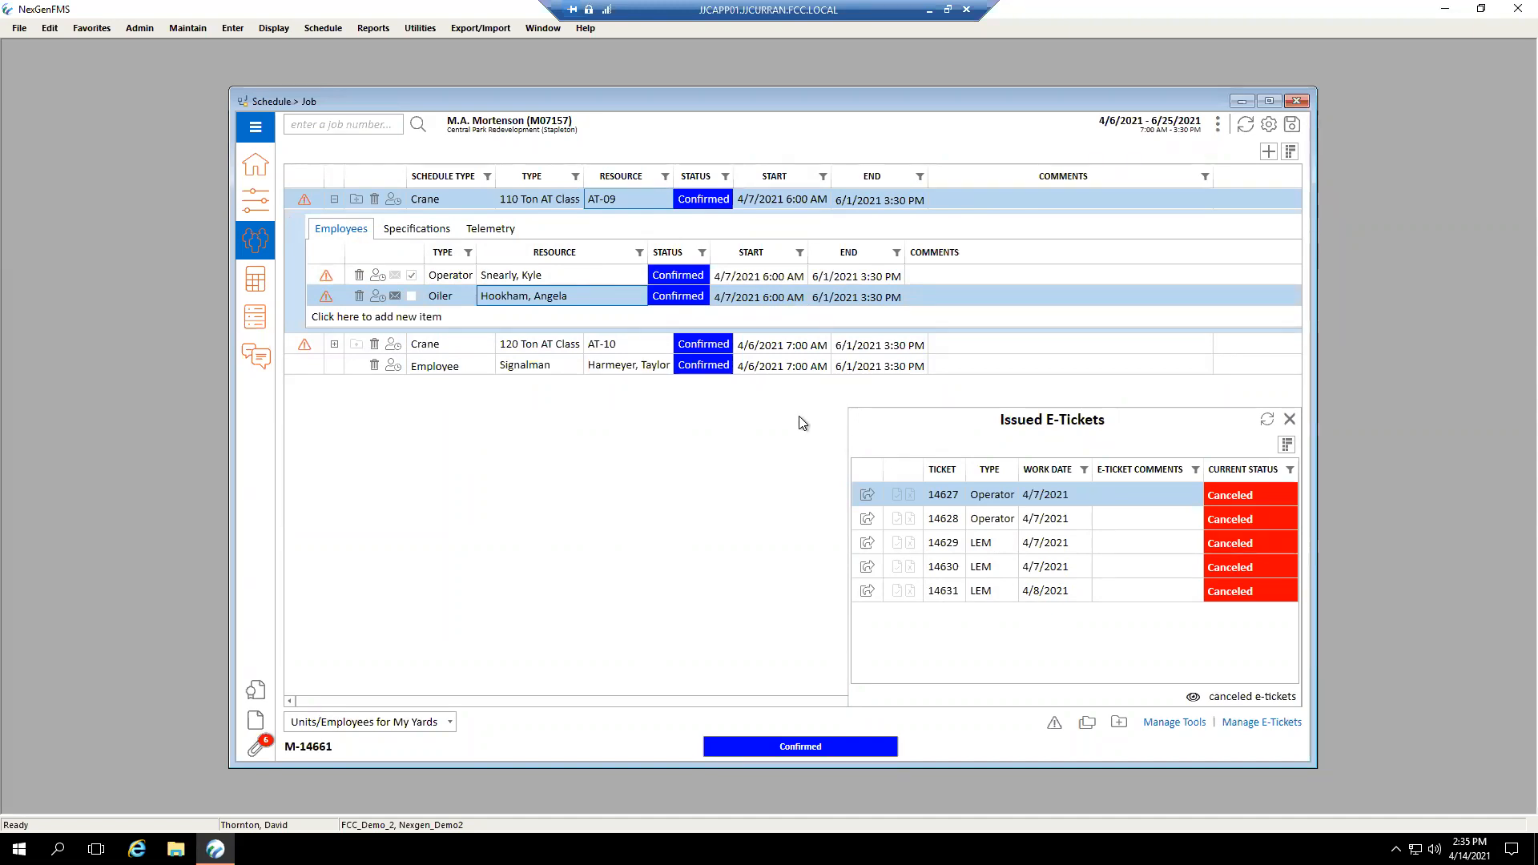
- Close the Issued E-Tickets panel, collapse AT-09's details and move the AT-10 crane above AT-09
click(1290, 418)
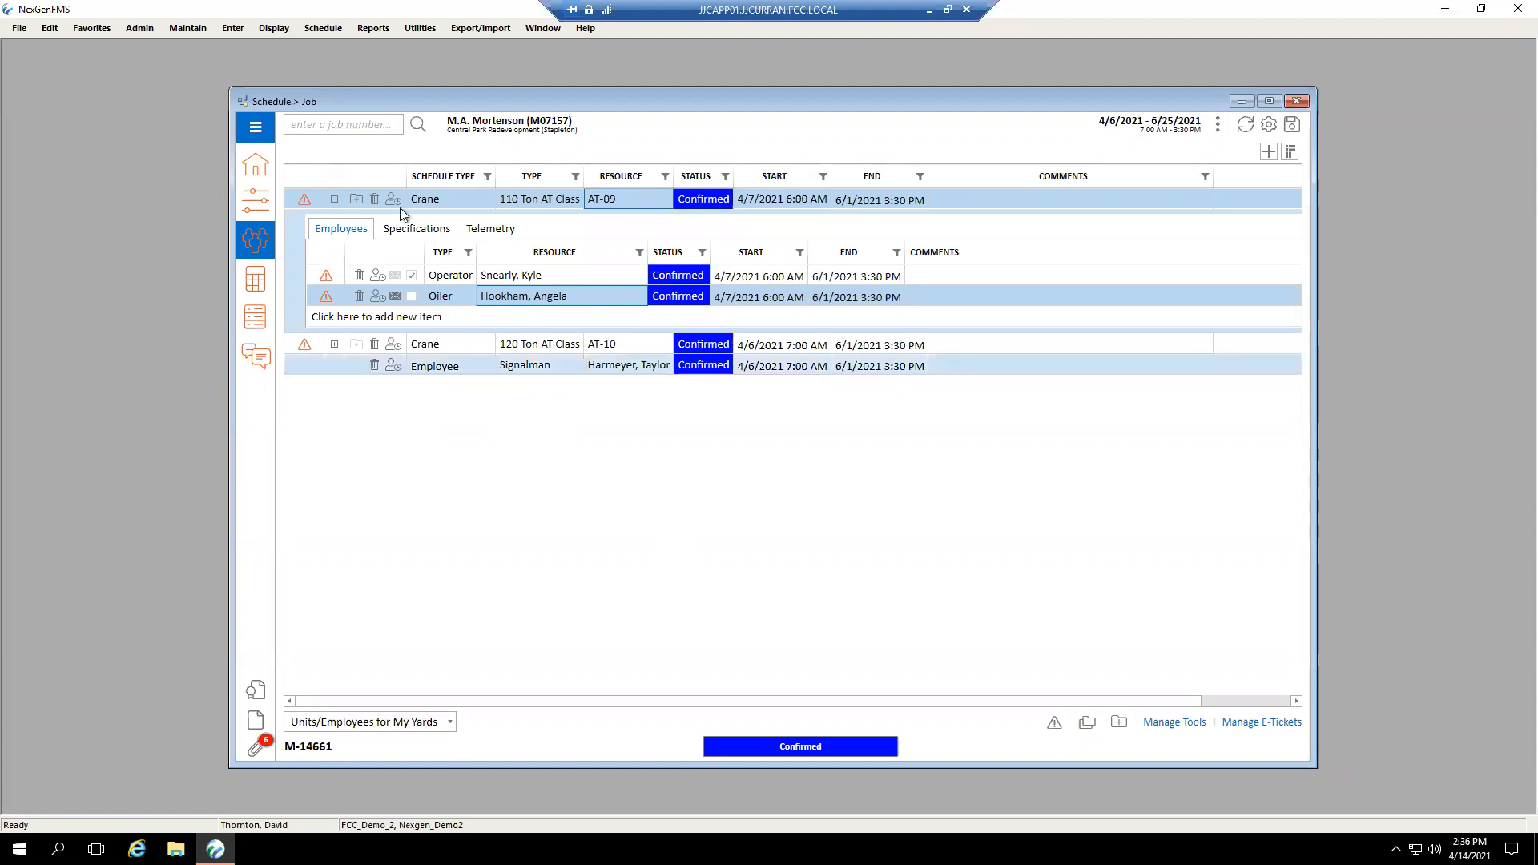
click(333, 199)
drag(411, 233, 473, 228)
right_click(474, 228)
click(527, 250)
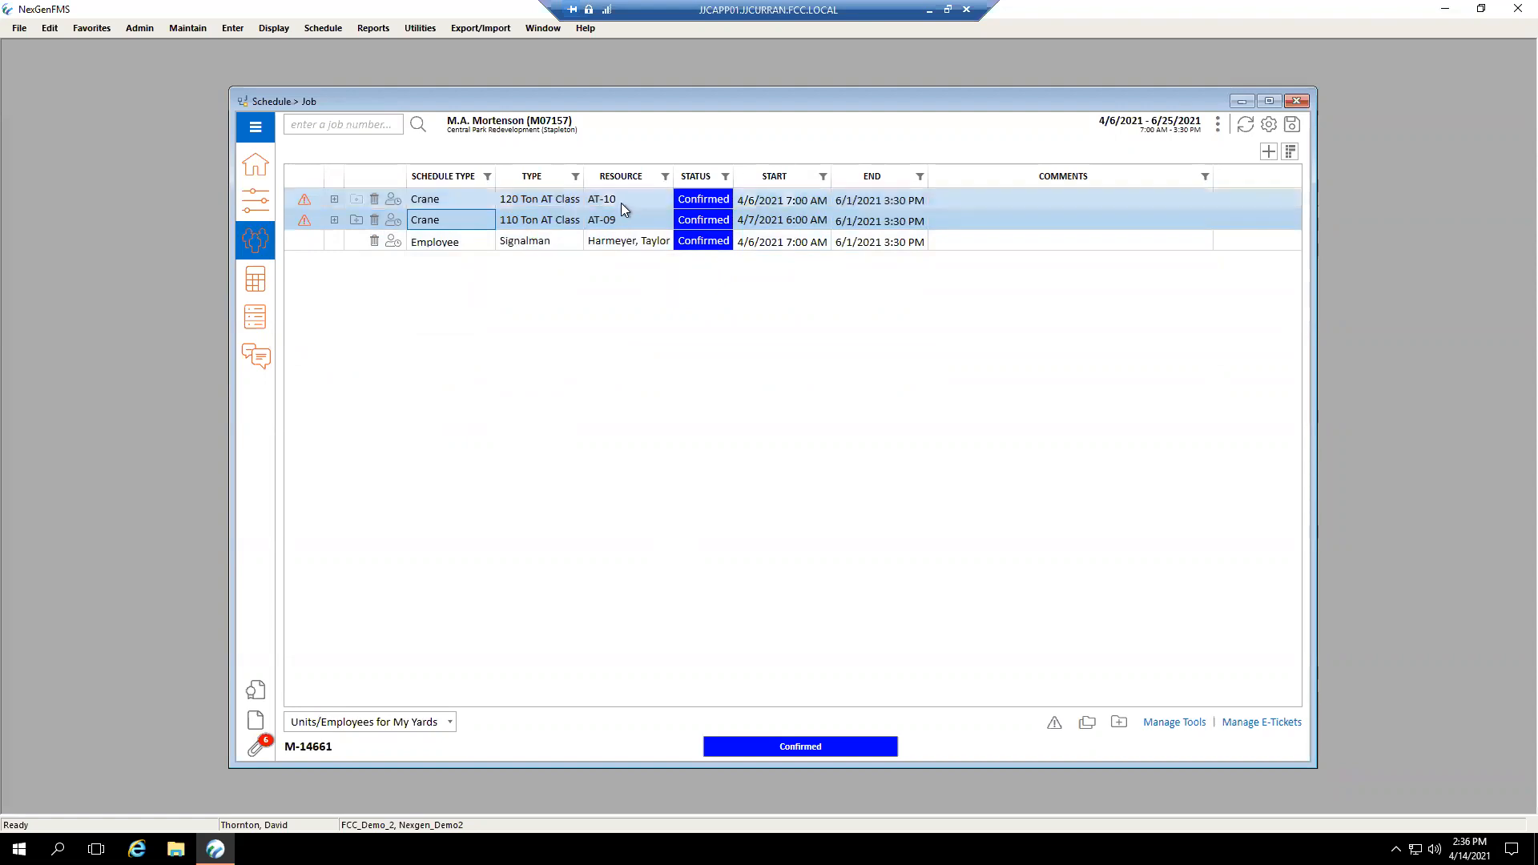
- Expand the employees of AT-09 and AT-10, and try to move the oiler and signalman between AT-09 and the job level
click(333, 220)
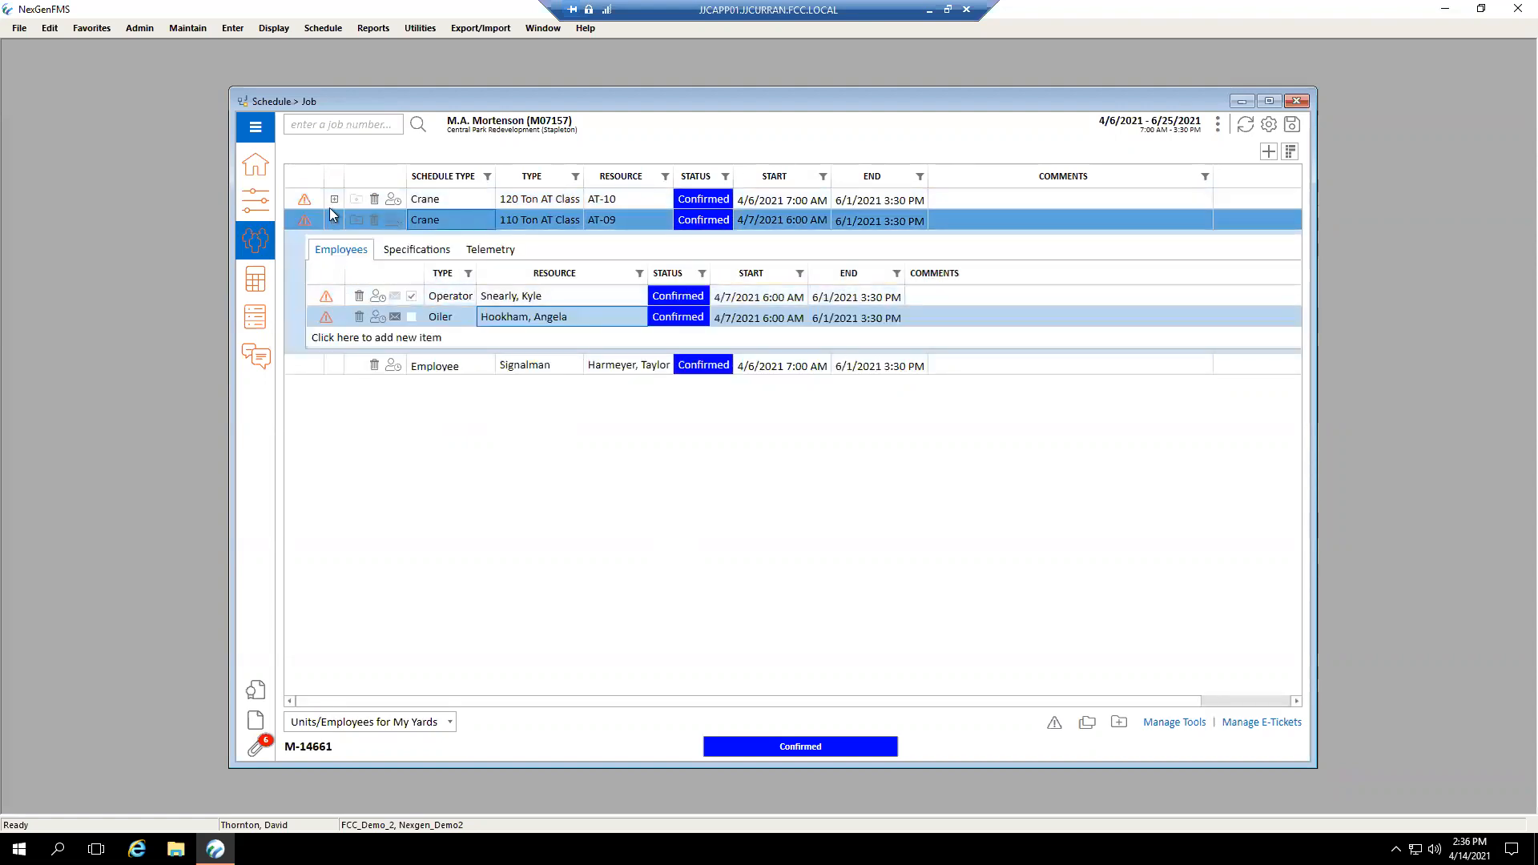
click(334, 199)
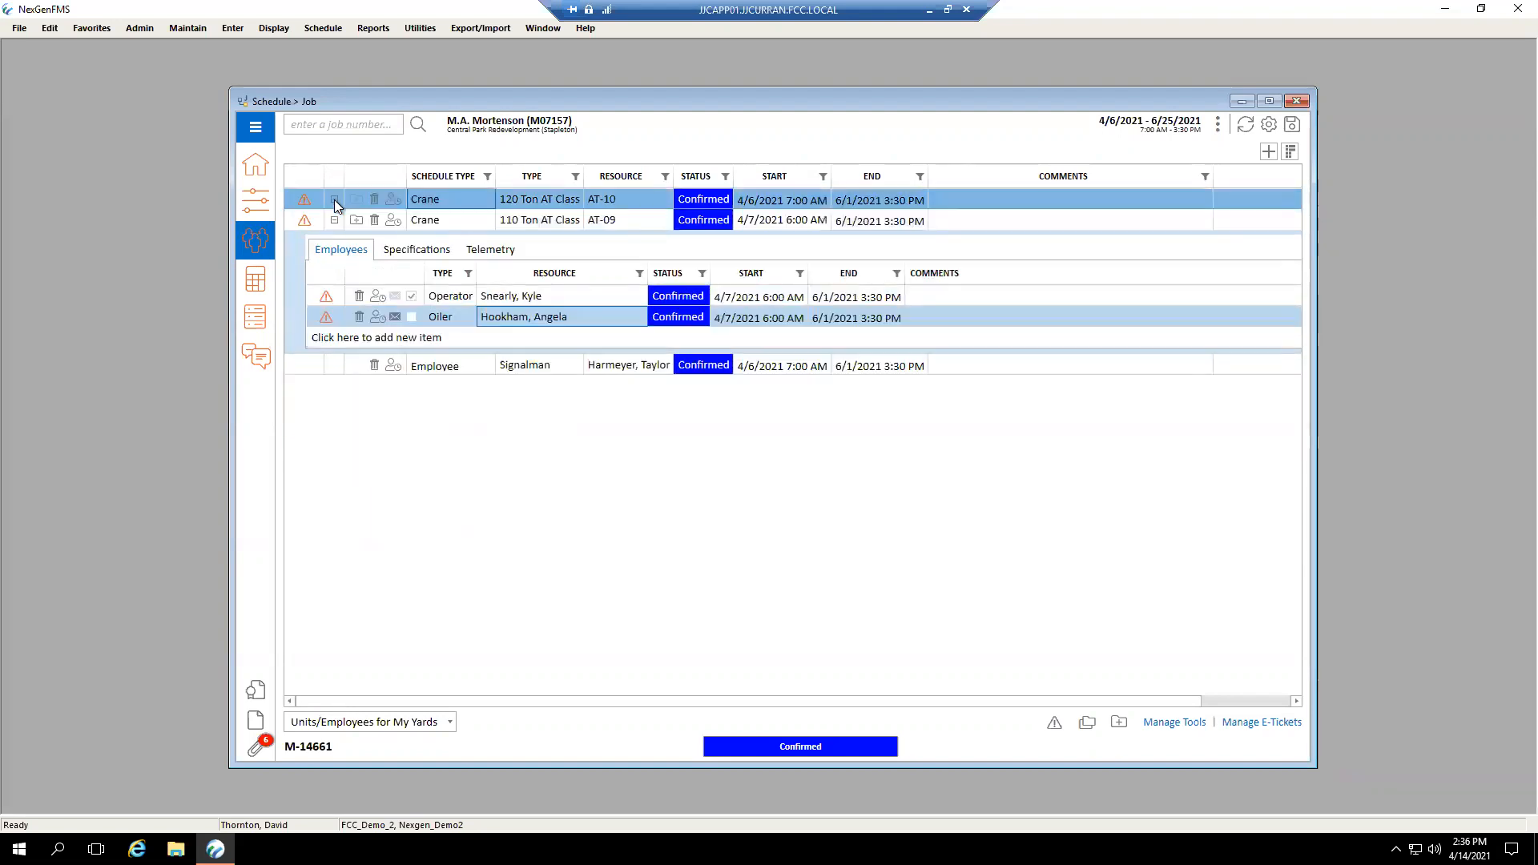
click(334, 199)
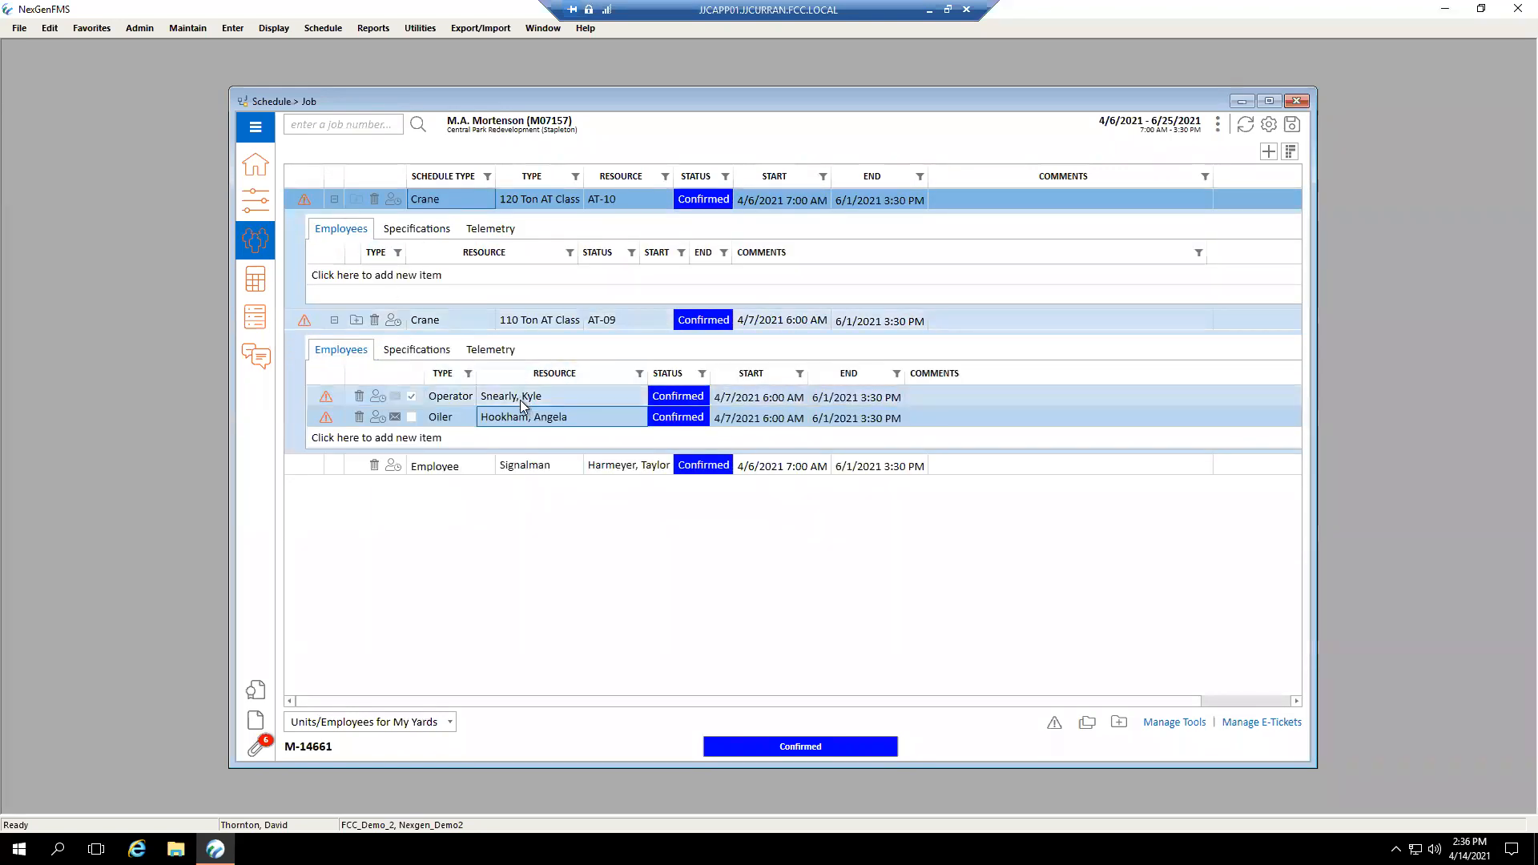
drag(546, 410, 487, 408)
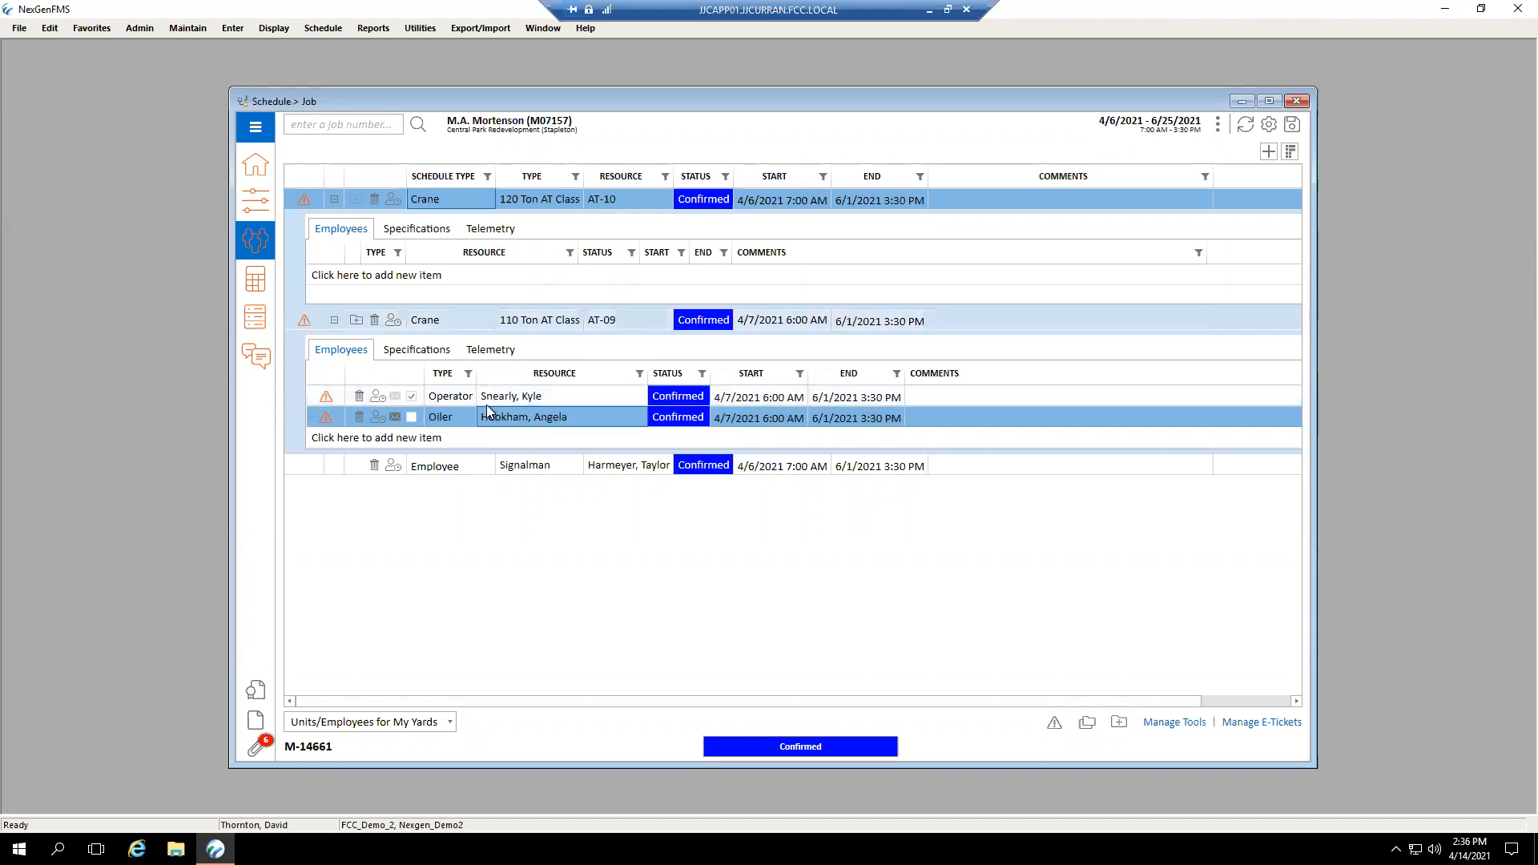
drag(479, 463, 534, 392)
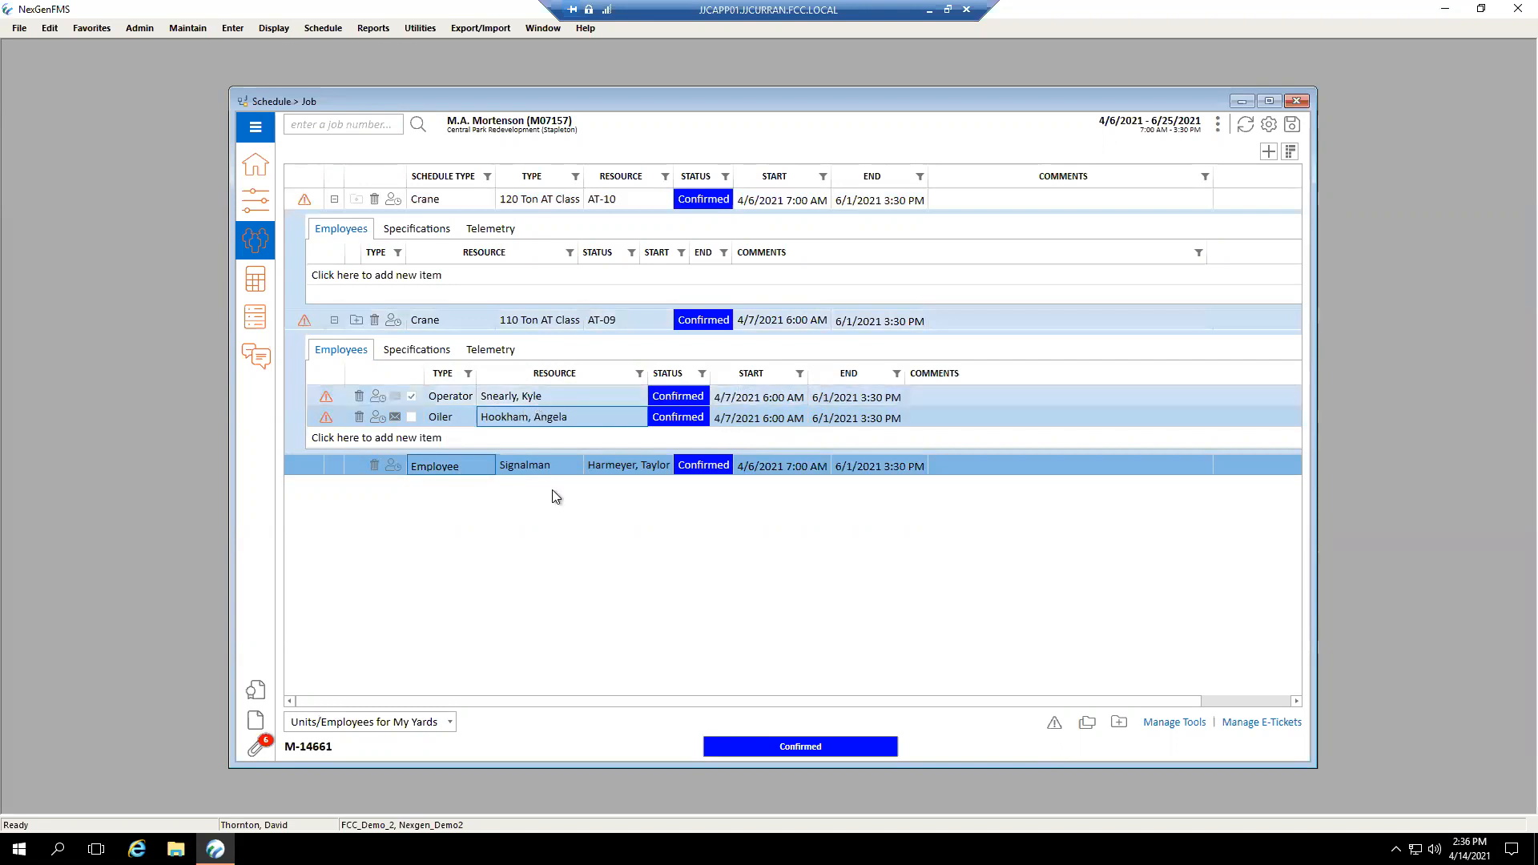
- Review the issued e-tickets for the signalman, AT-09's operator and oiler, and the AT-10 and AT-09 cranes
click(1239, 722)
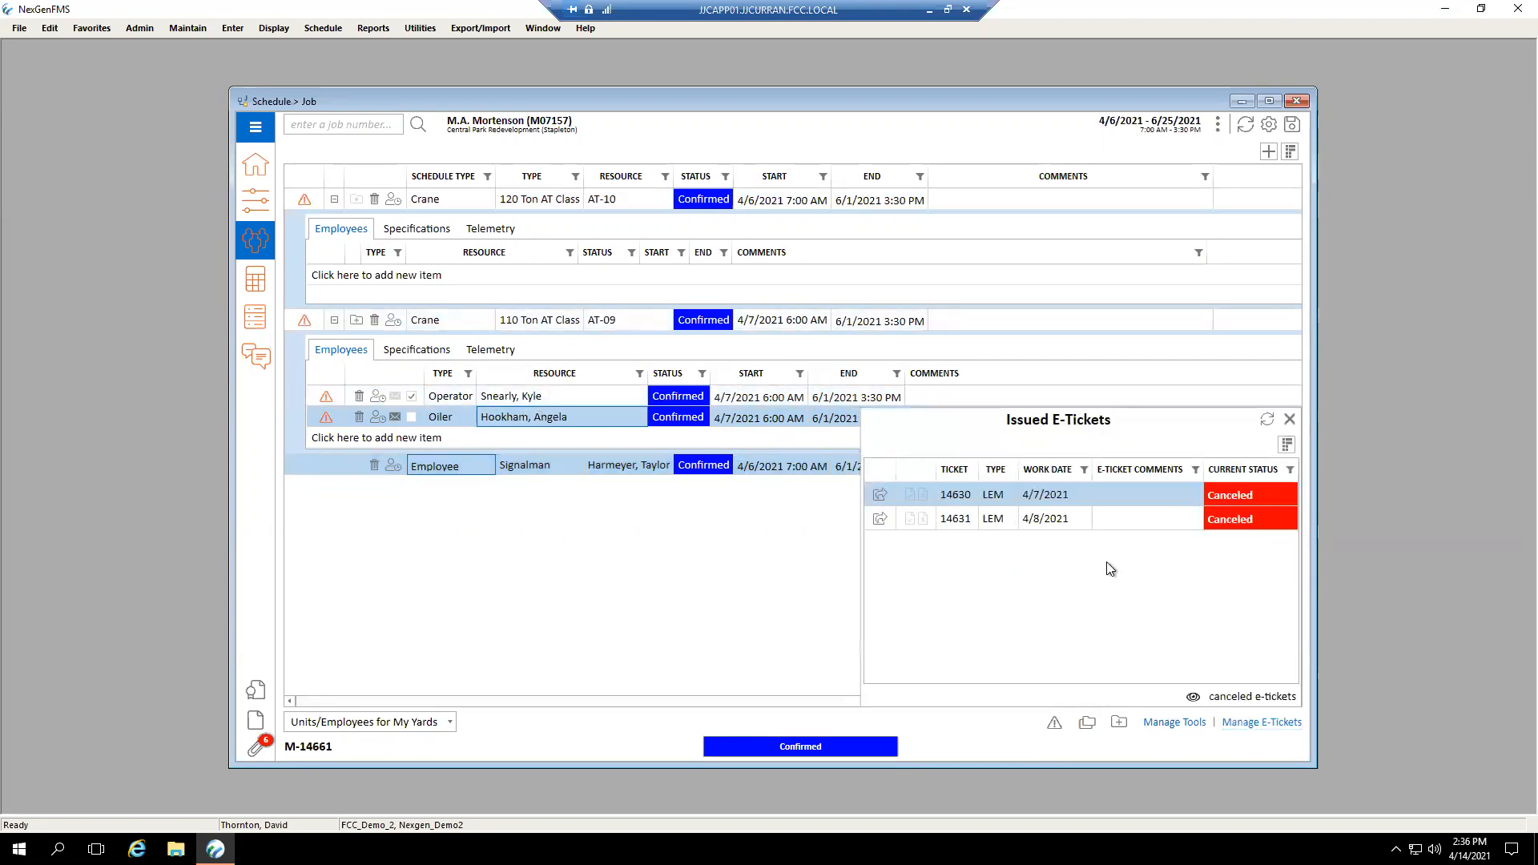
click(569, 396)
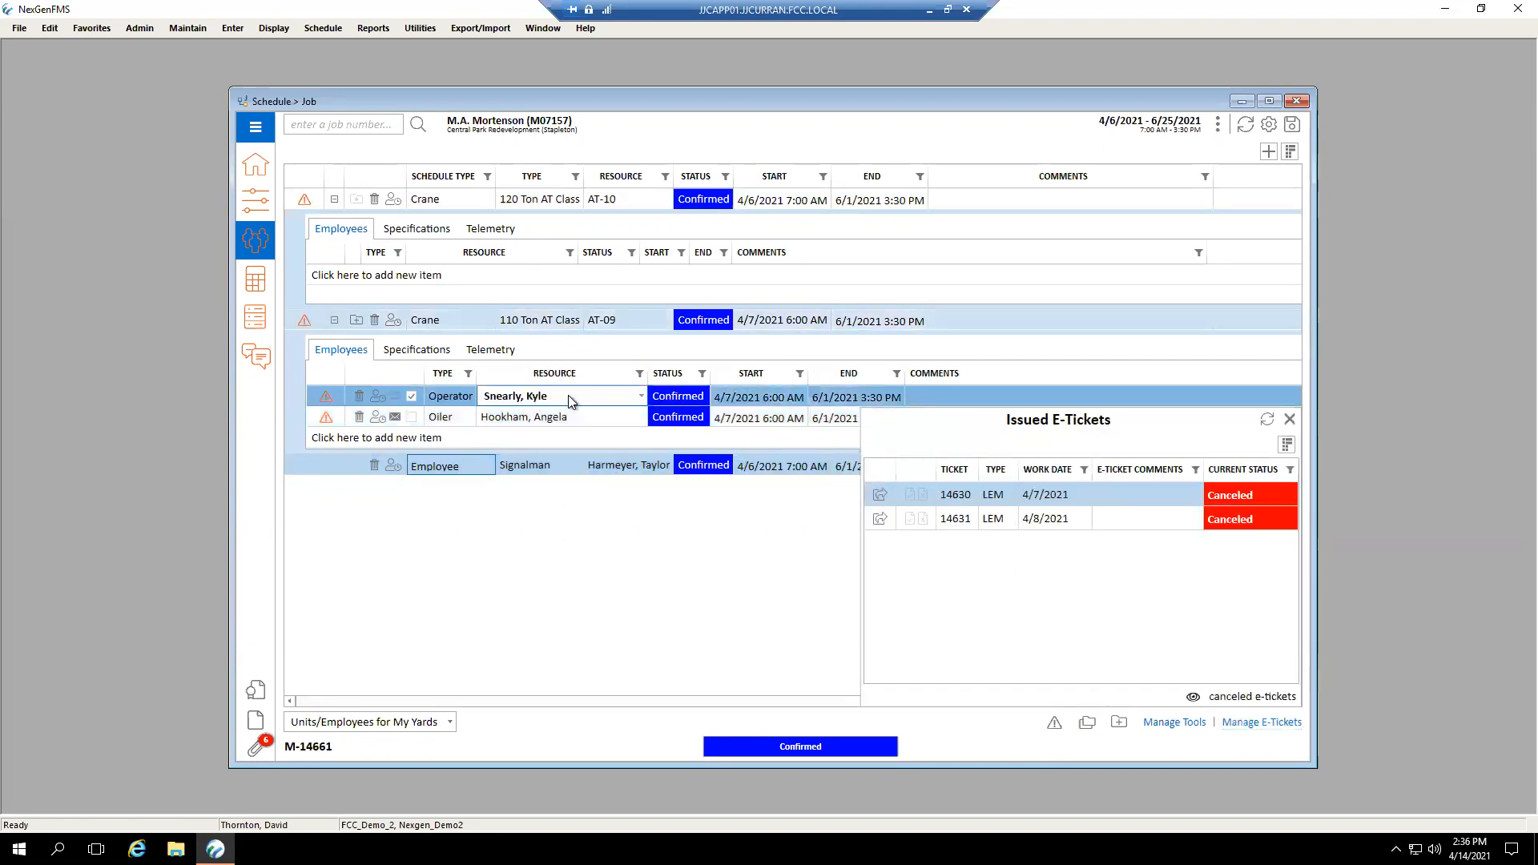
click(556, 201)
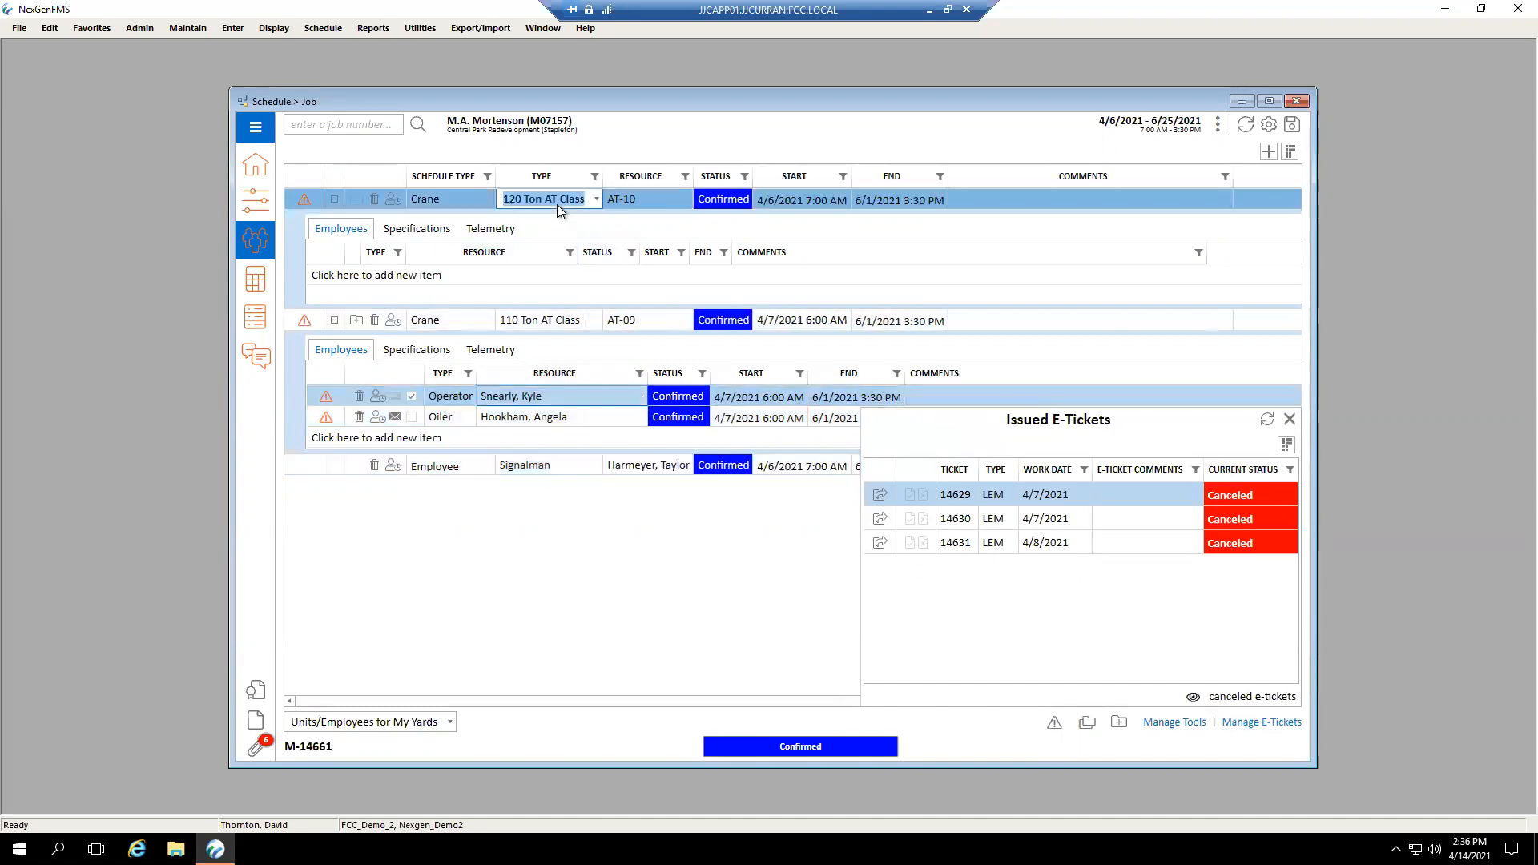
click(531, 417)
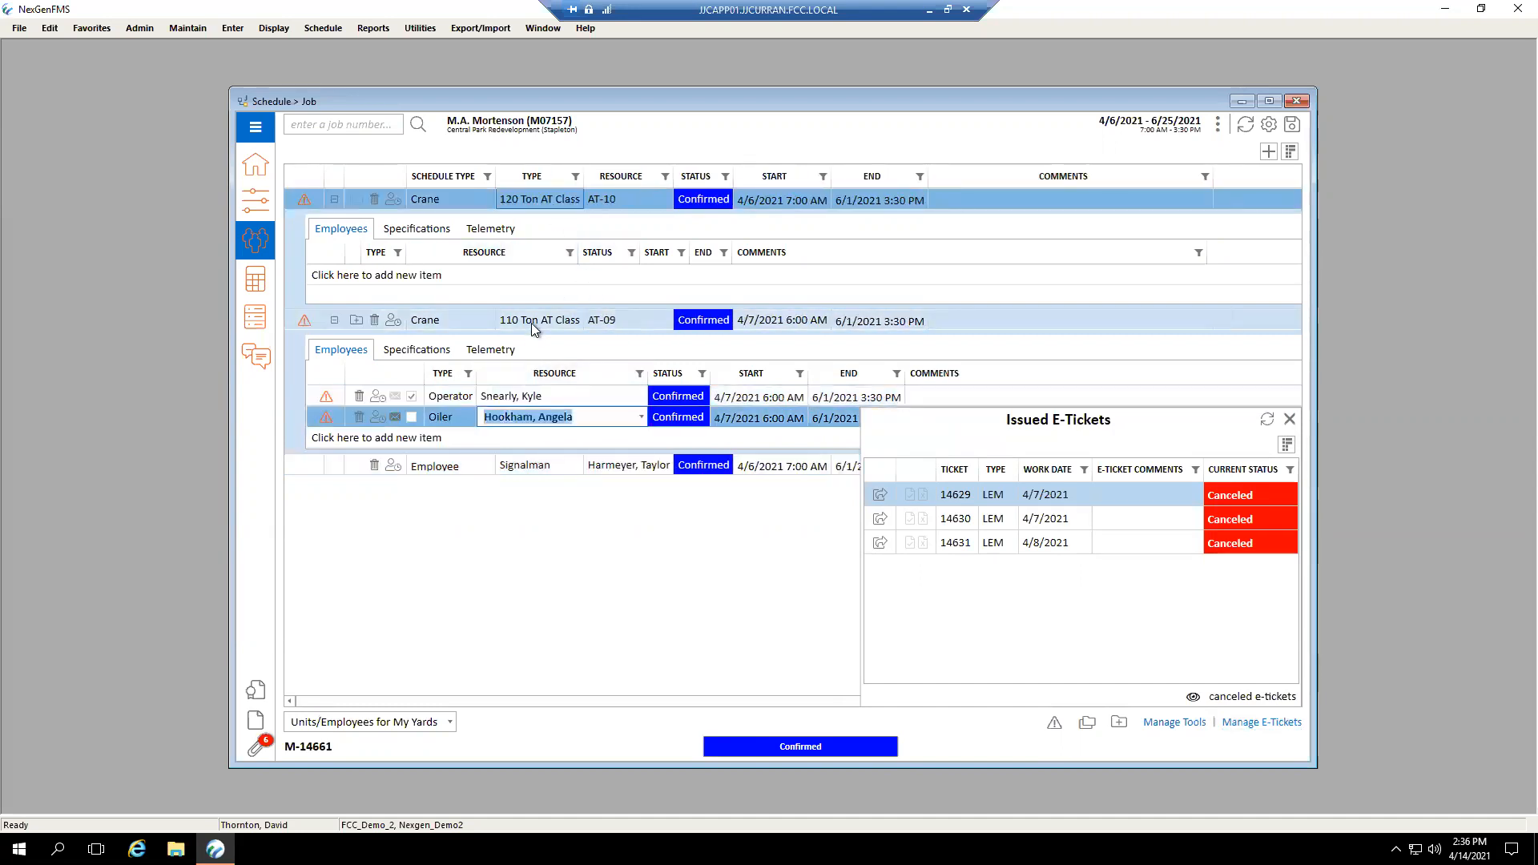
click(536, 322)
click(555, 465)
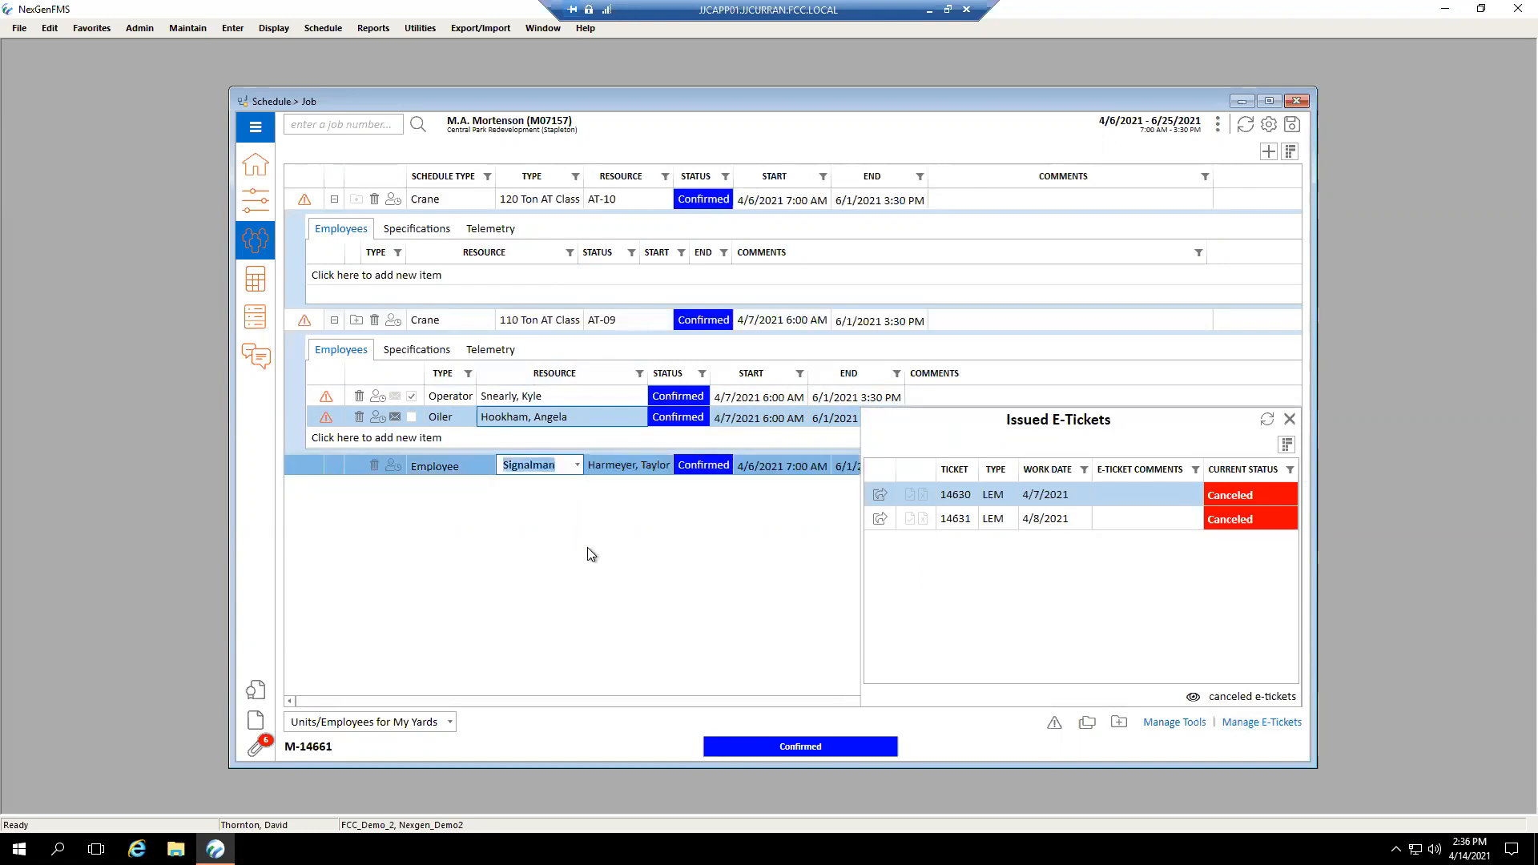
- Close the Issued E-Tickets panel and save the job schedule
click(1290, 419)
click(1292, 125)
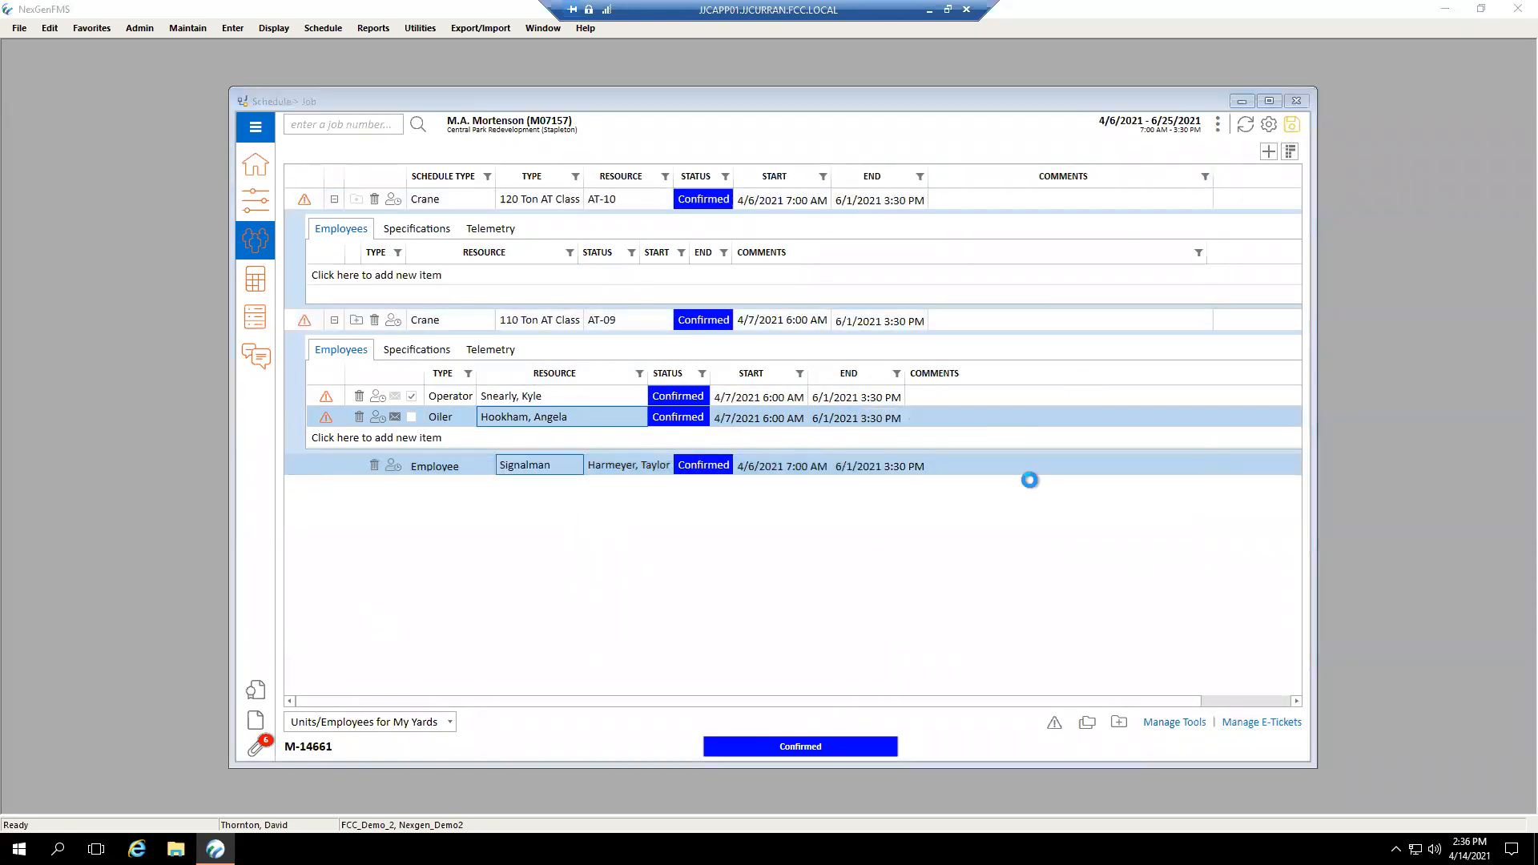
click(837, 491)
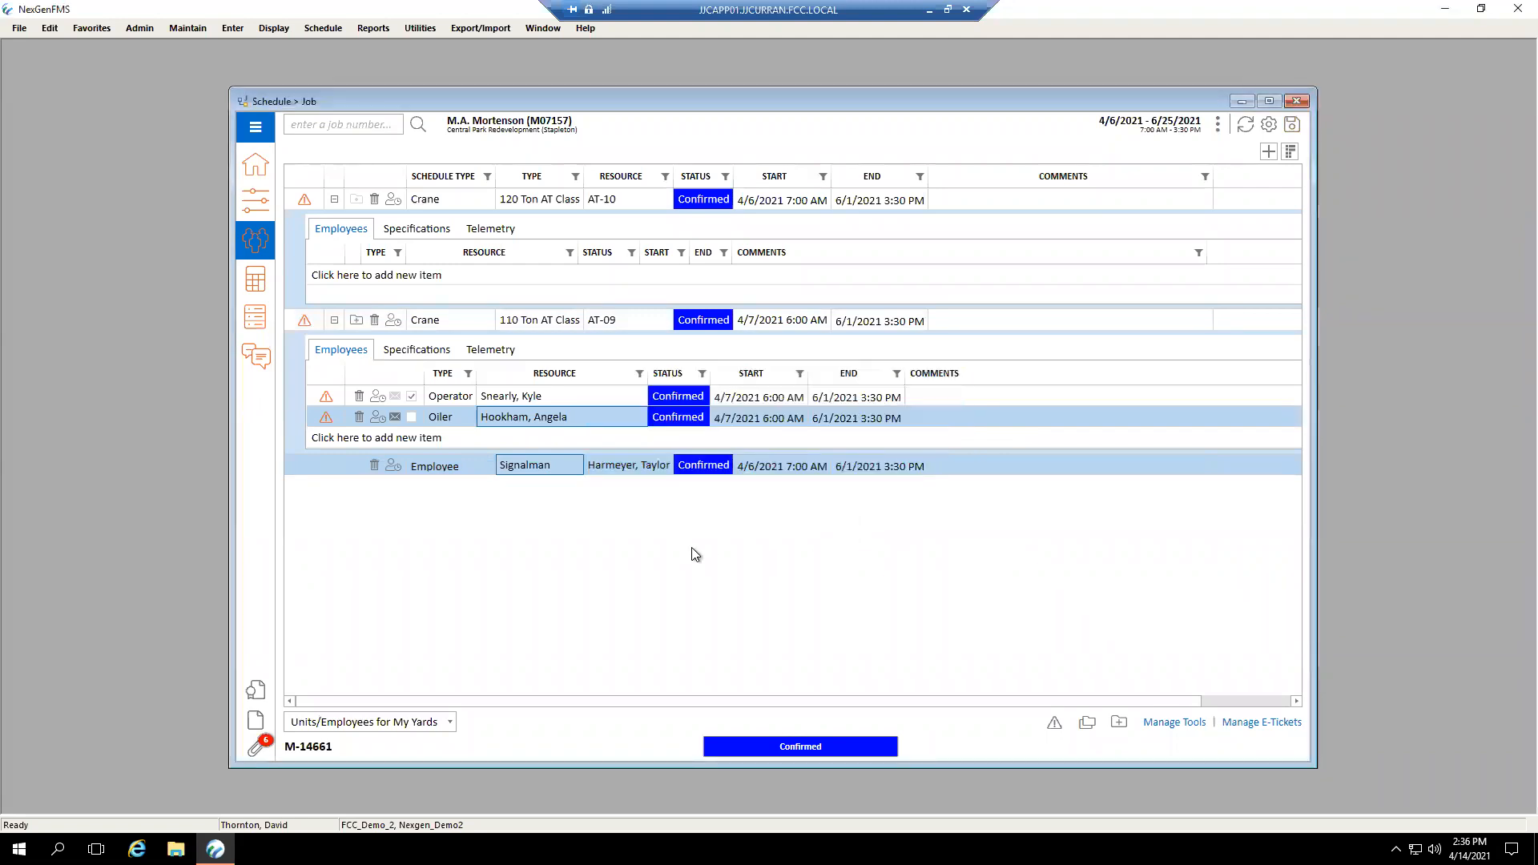
drag(553, 463, 575, 506)
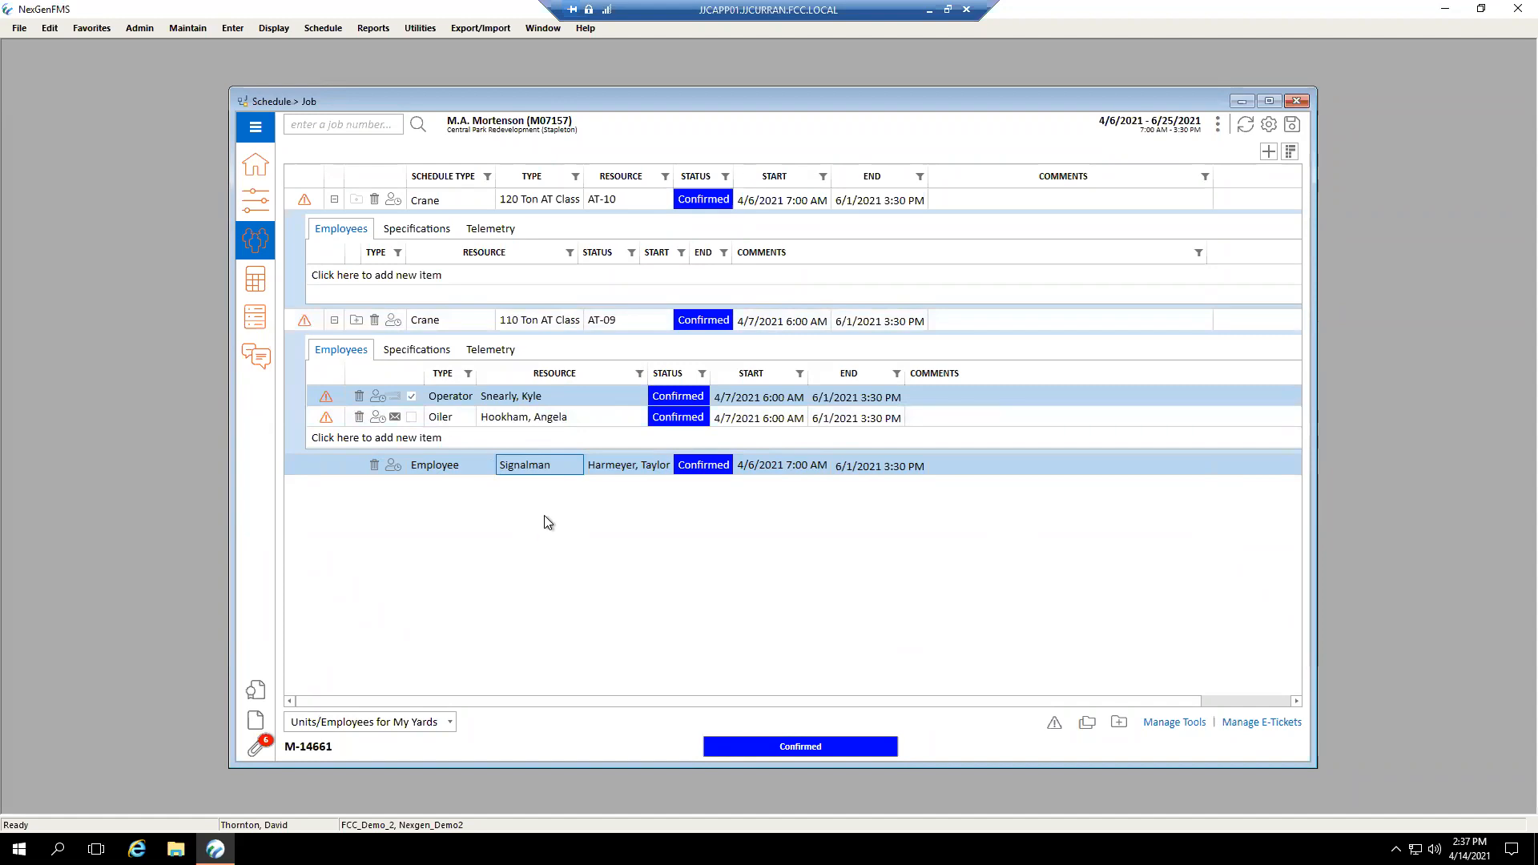
- Add a job-level employee of type Driver, assign an employee as its resource, and move the row under the AT-09 crane
click(1268, 152)
click(1202, 199)
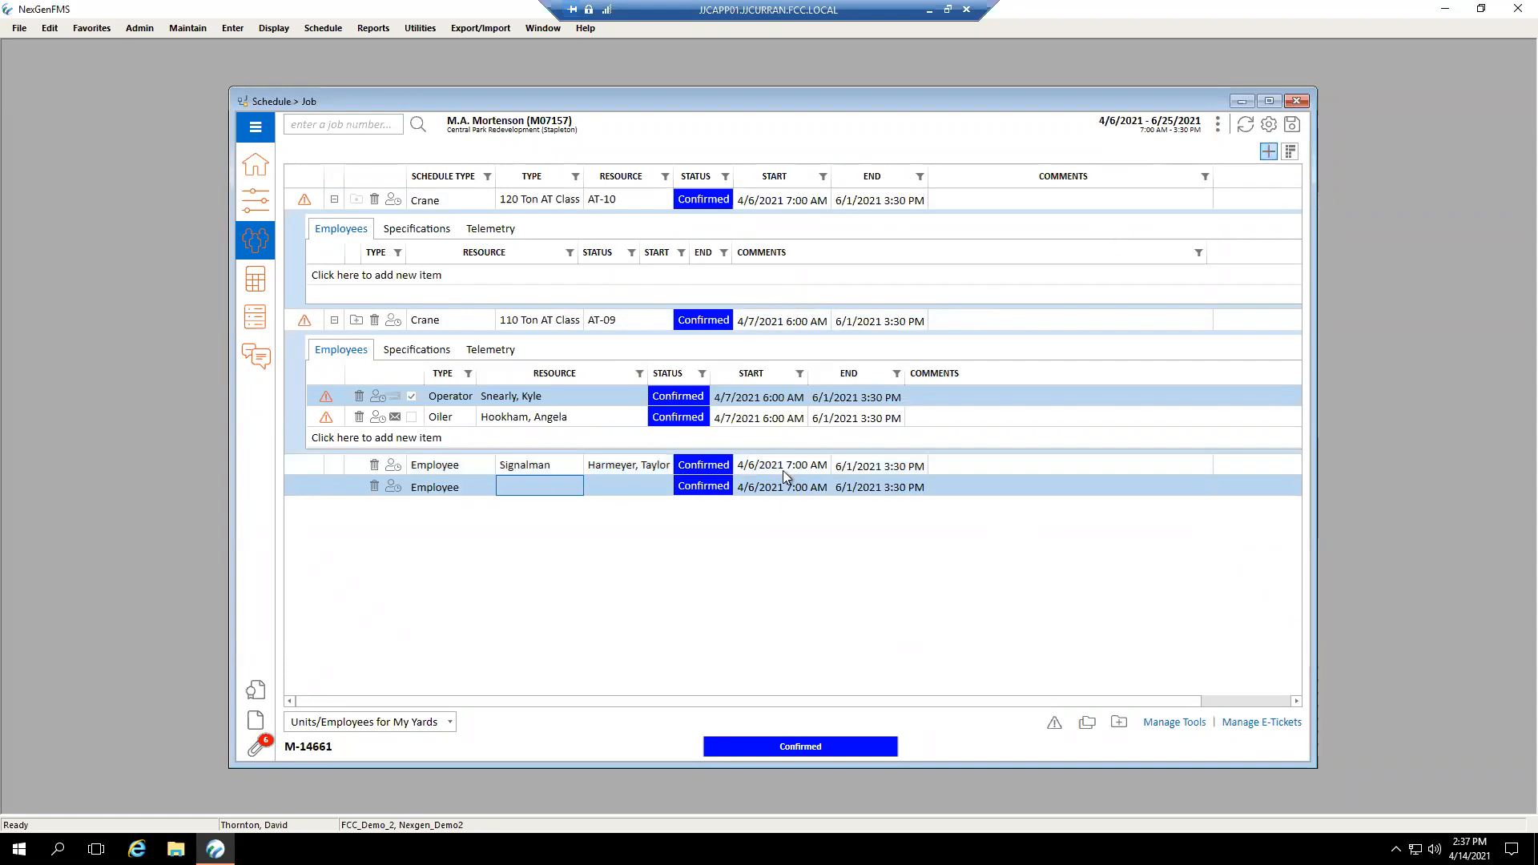
click(576, 486)
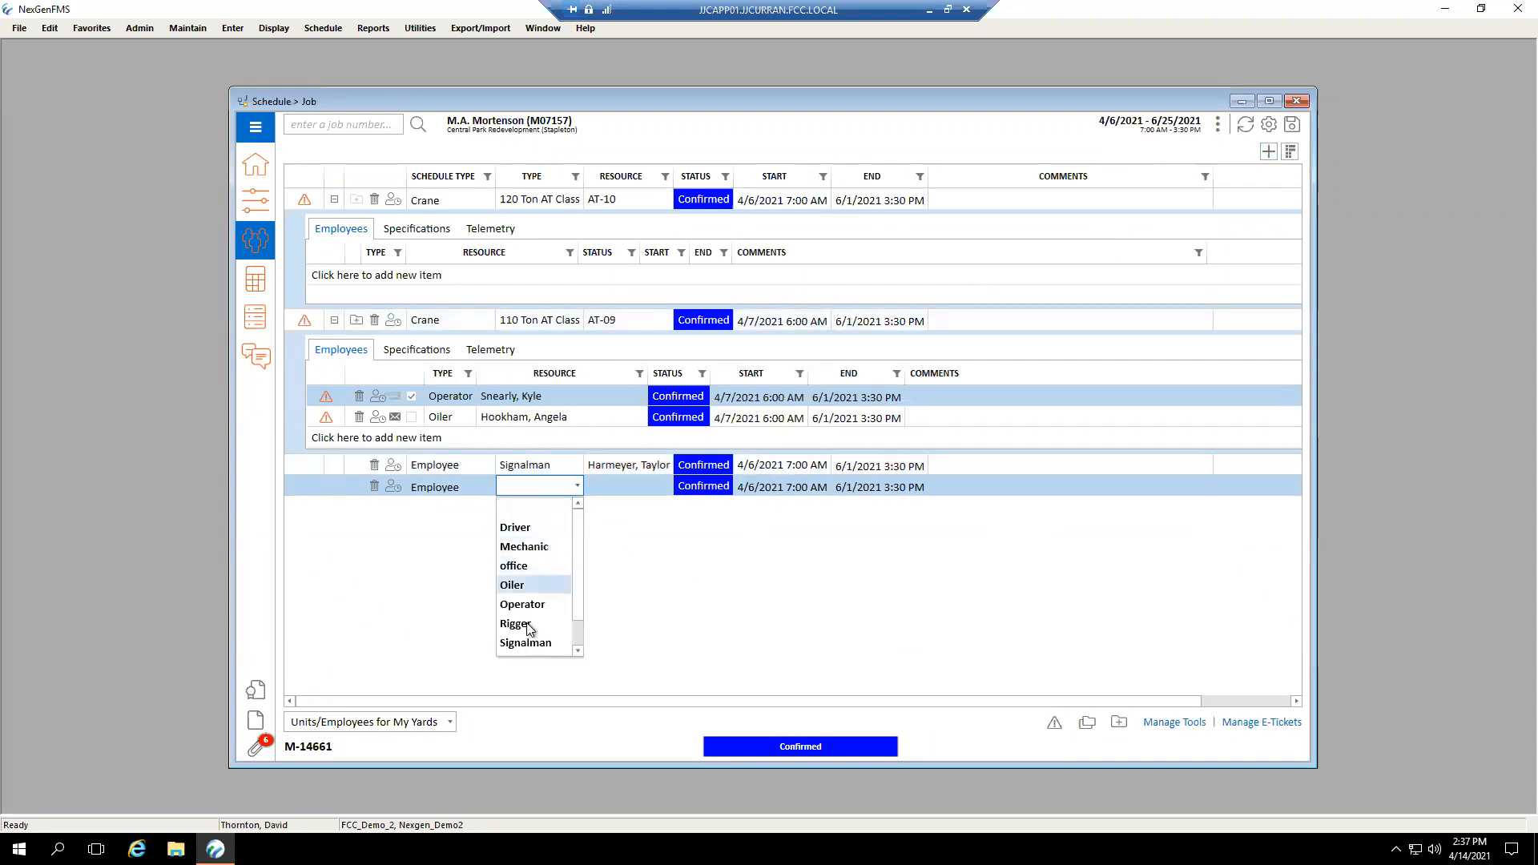
click(528, 530)
click(663, 486)
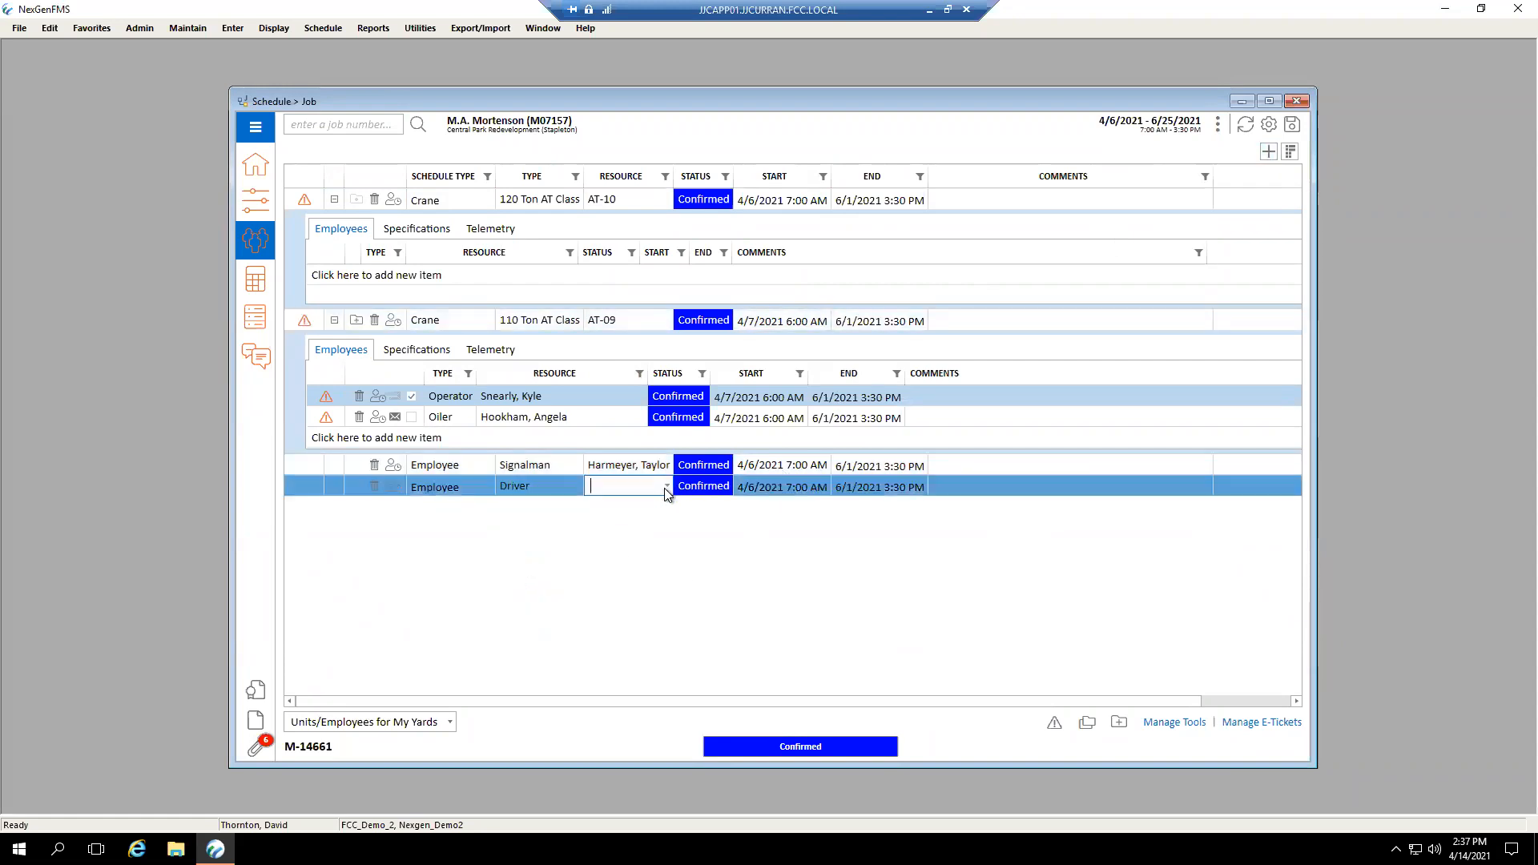
click(666, 486)
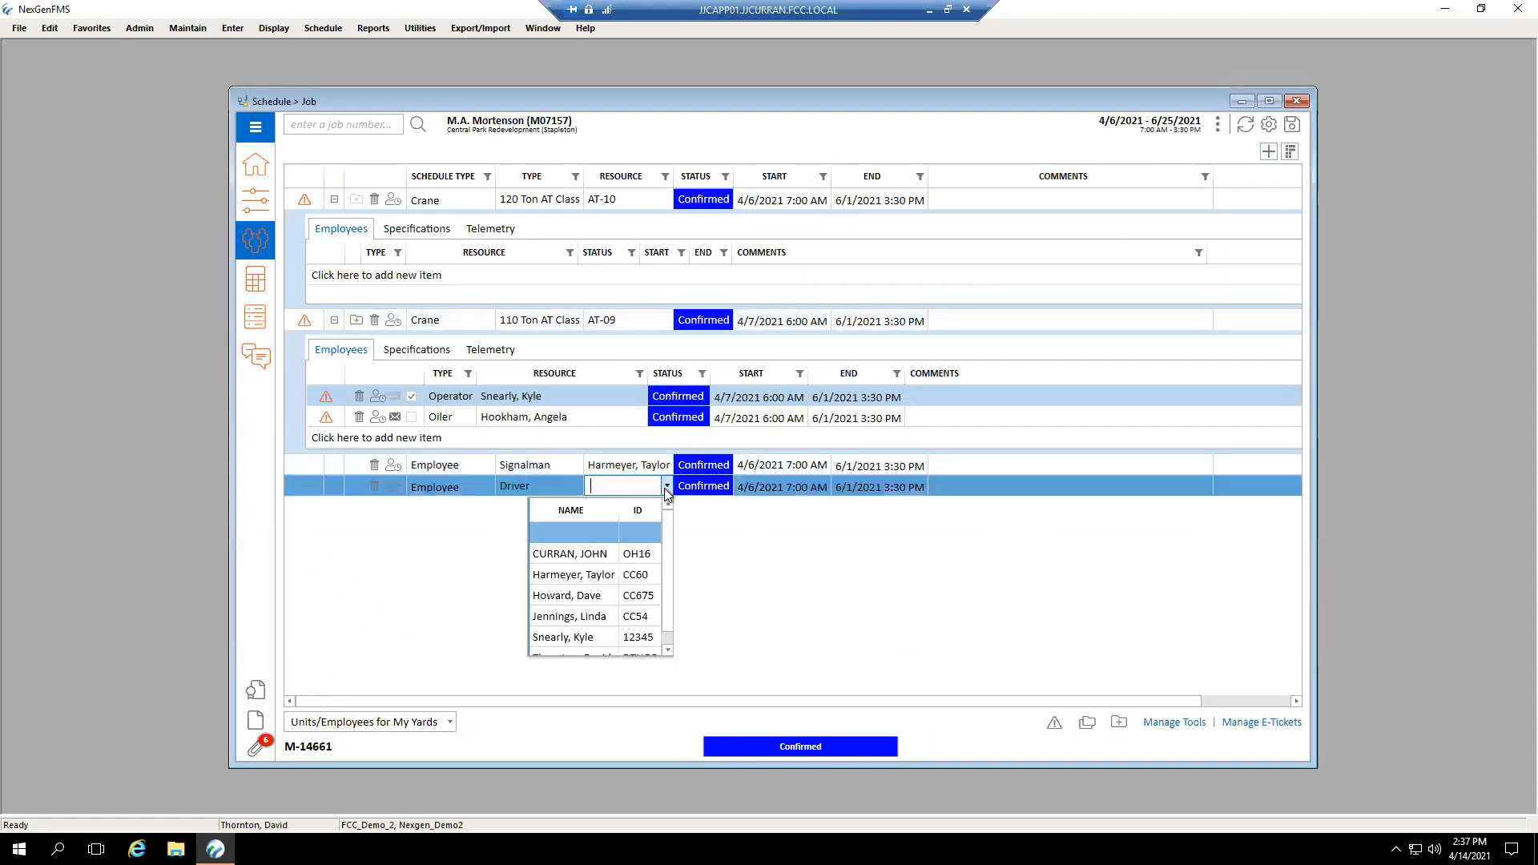
click(580, 596)
drag(450, 487, 559, 412)
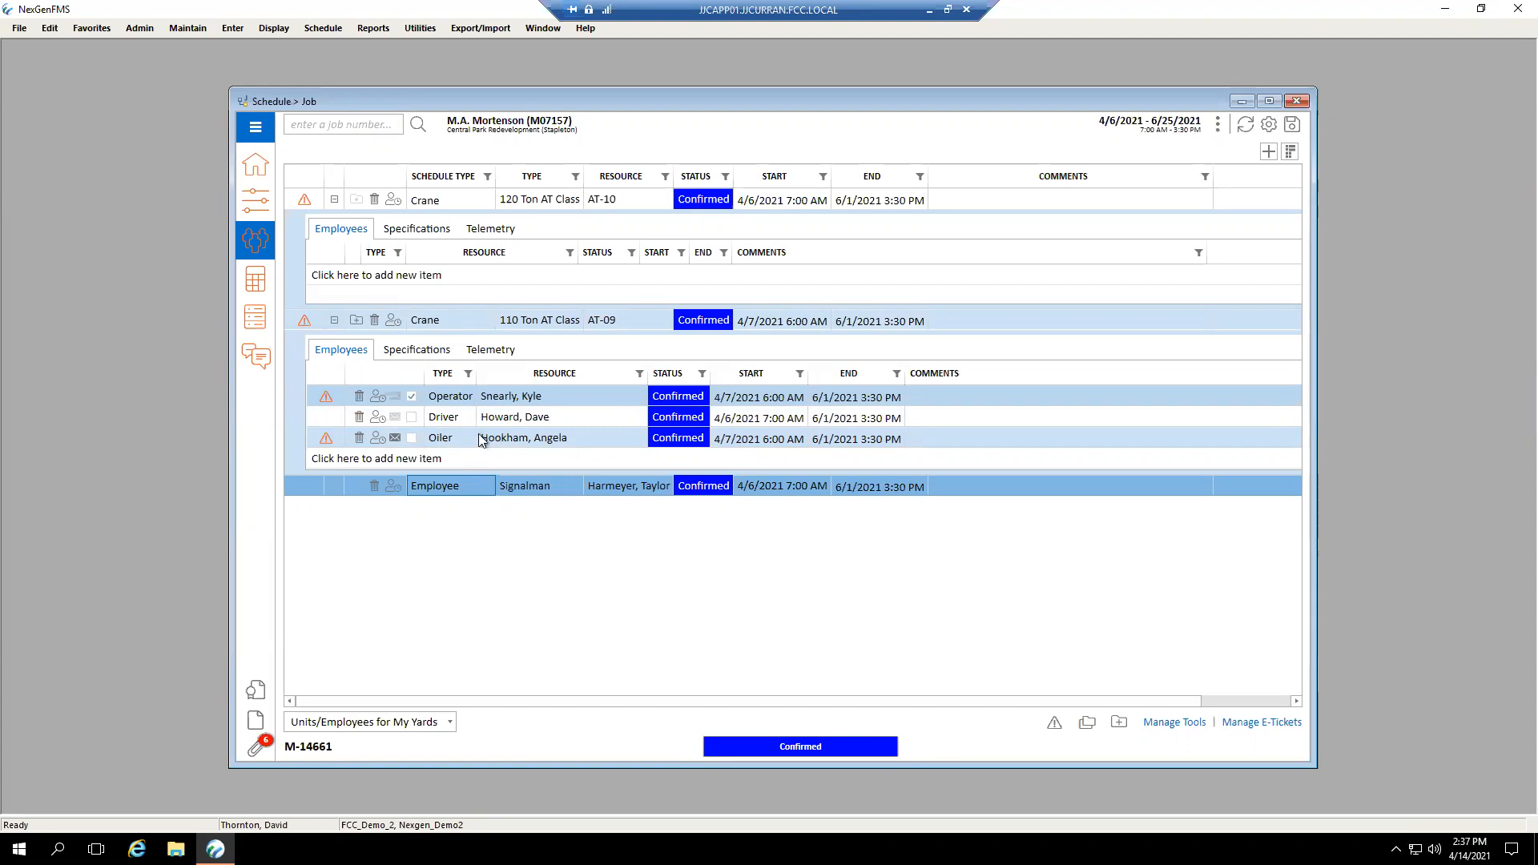
- Add a Crane unit of type 150 Ton AT Class with resource AT-11, adding none of its default resources or estimates
click(1265, 152)
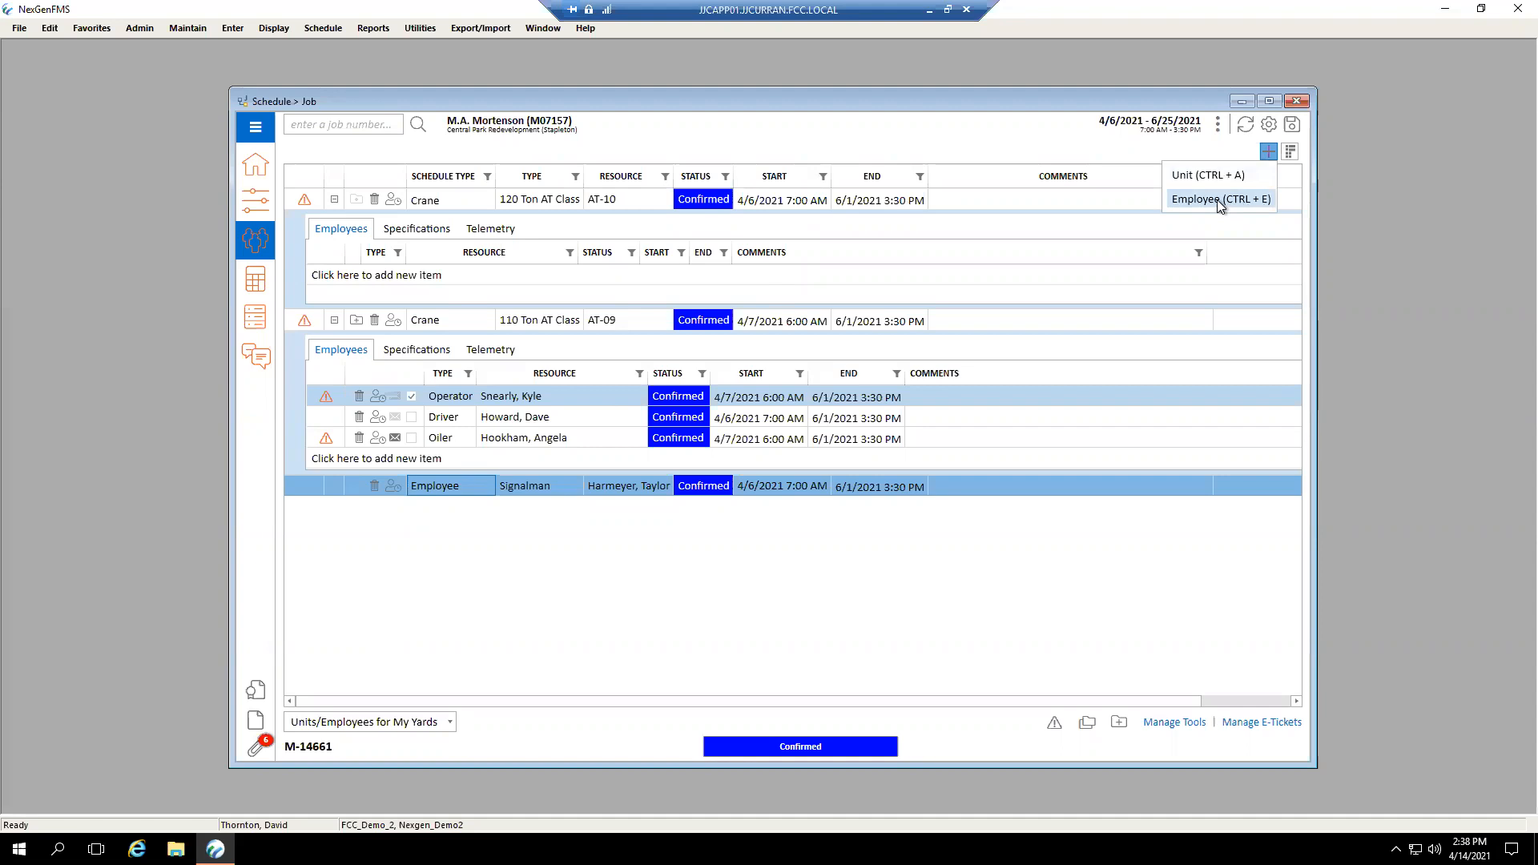
click(625, 578)
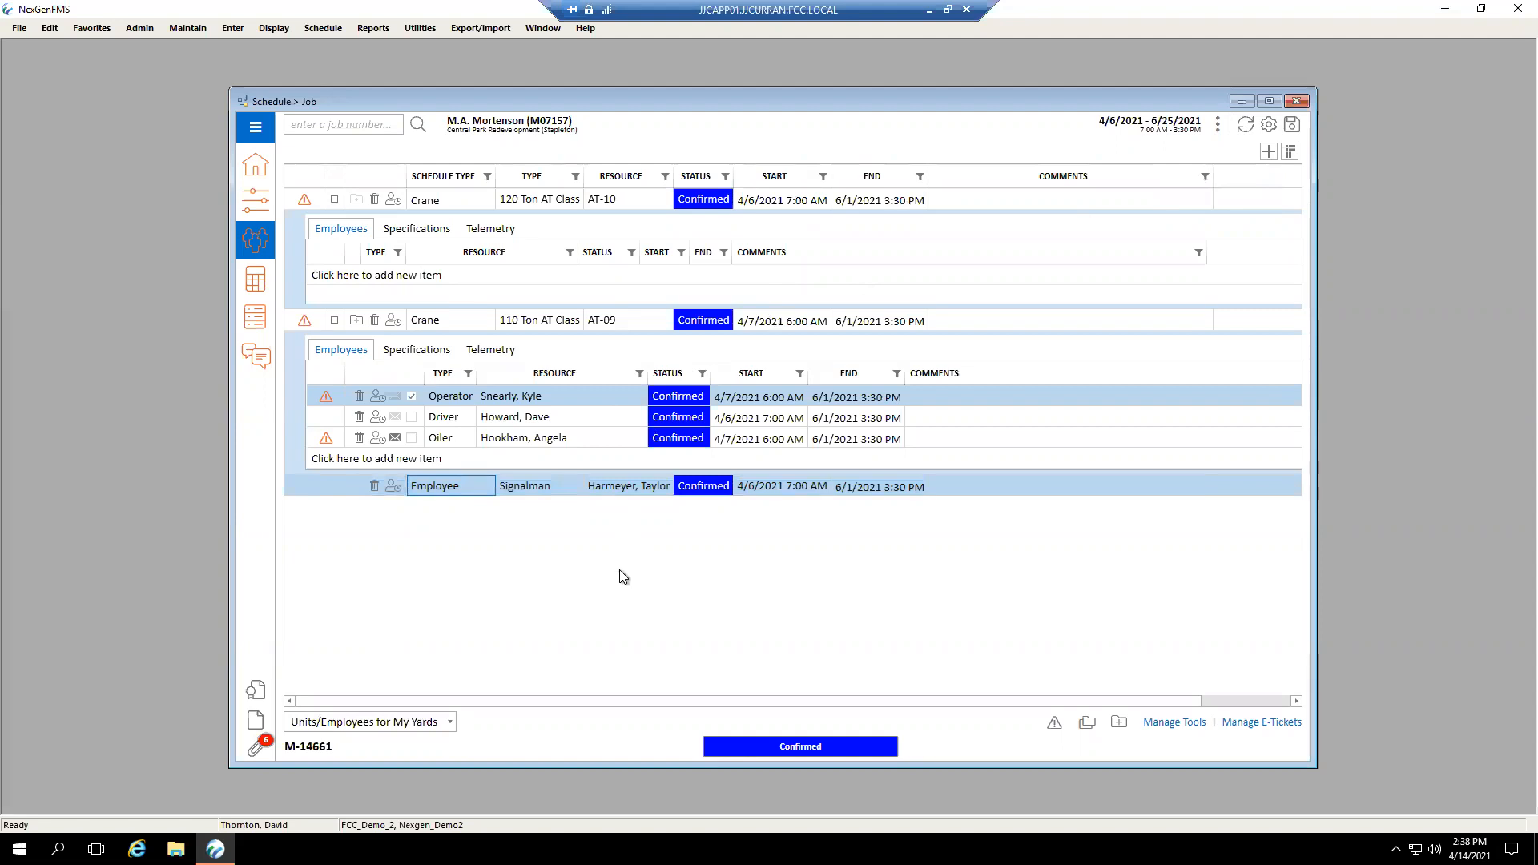
key(Insert)
click(488, 506)
click(459, 567)
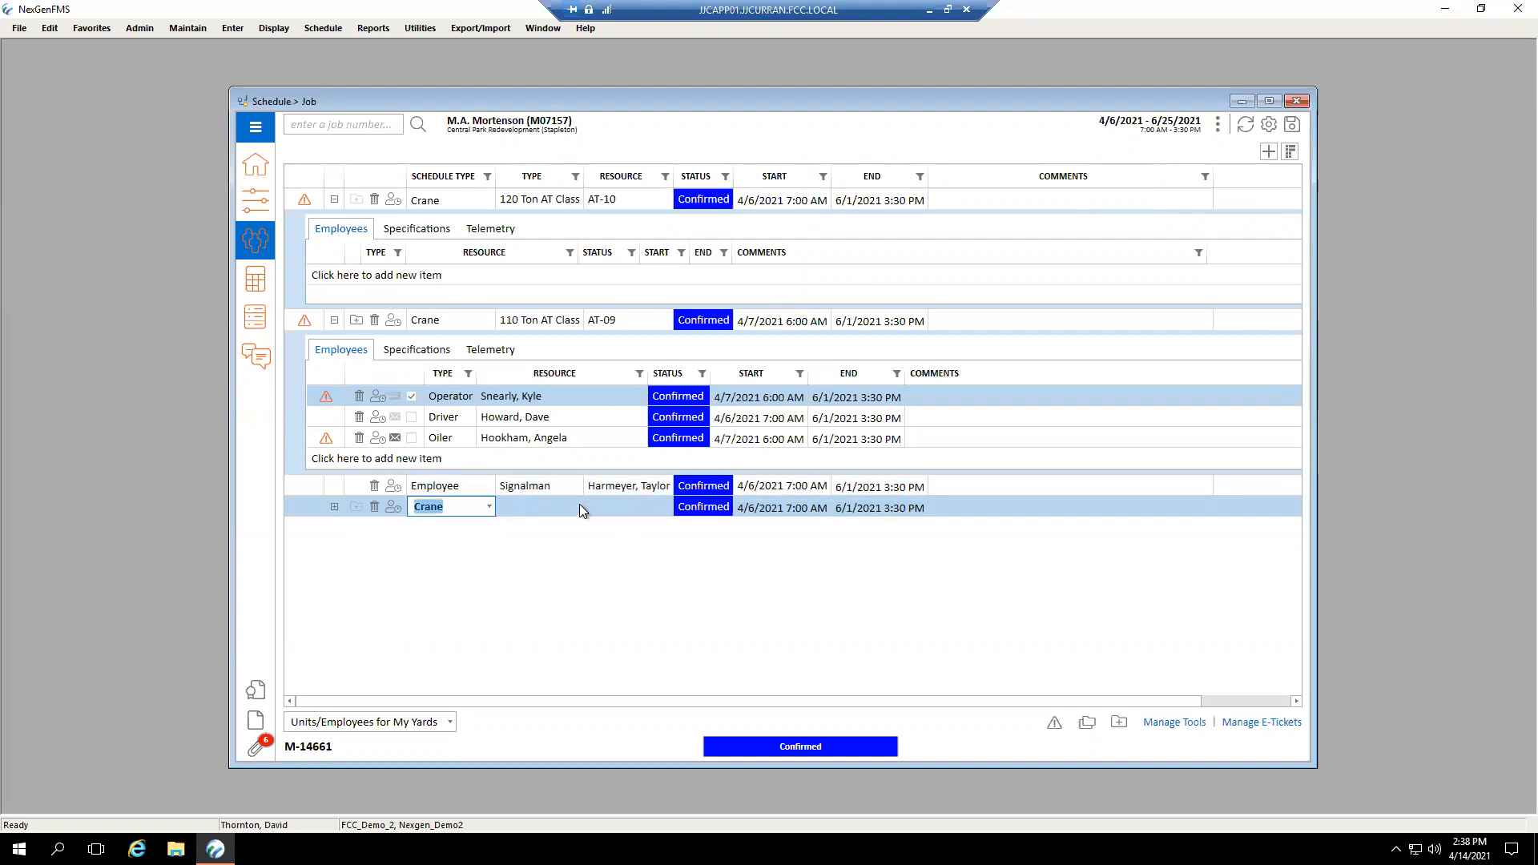
click(576, 506)
click(526, 588)
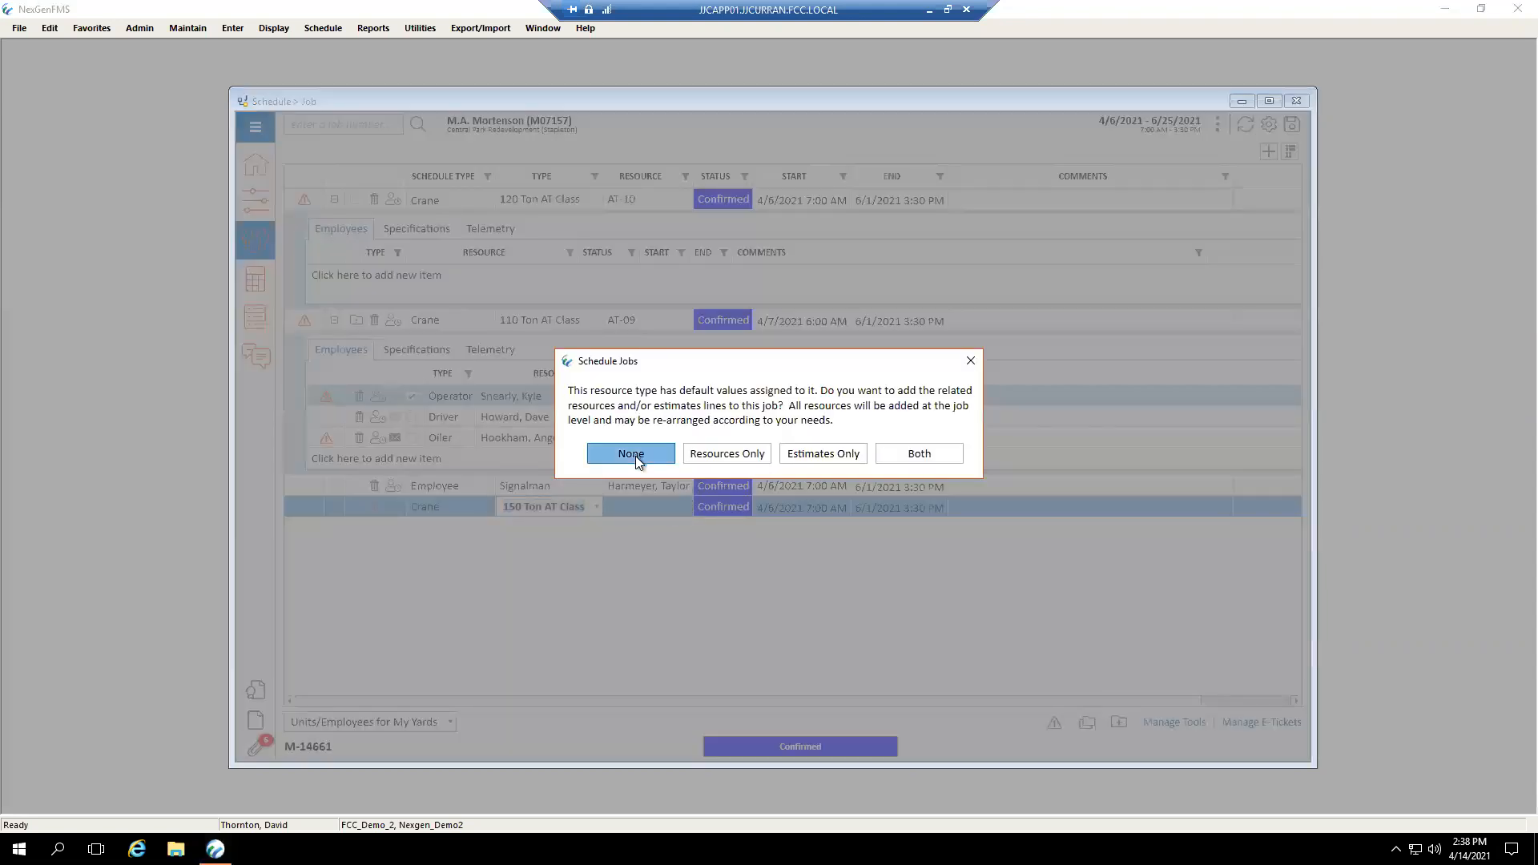
click(633, 453)
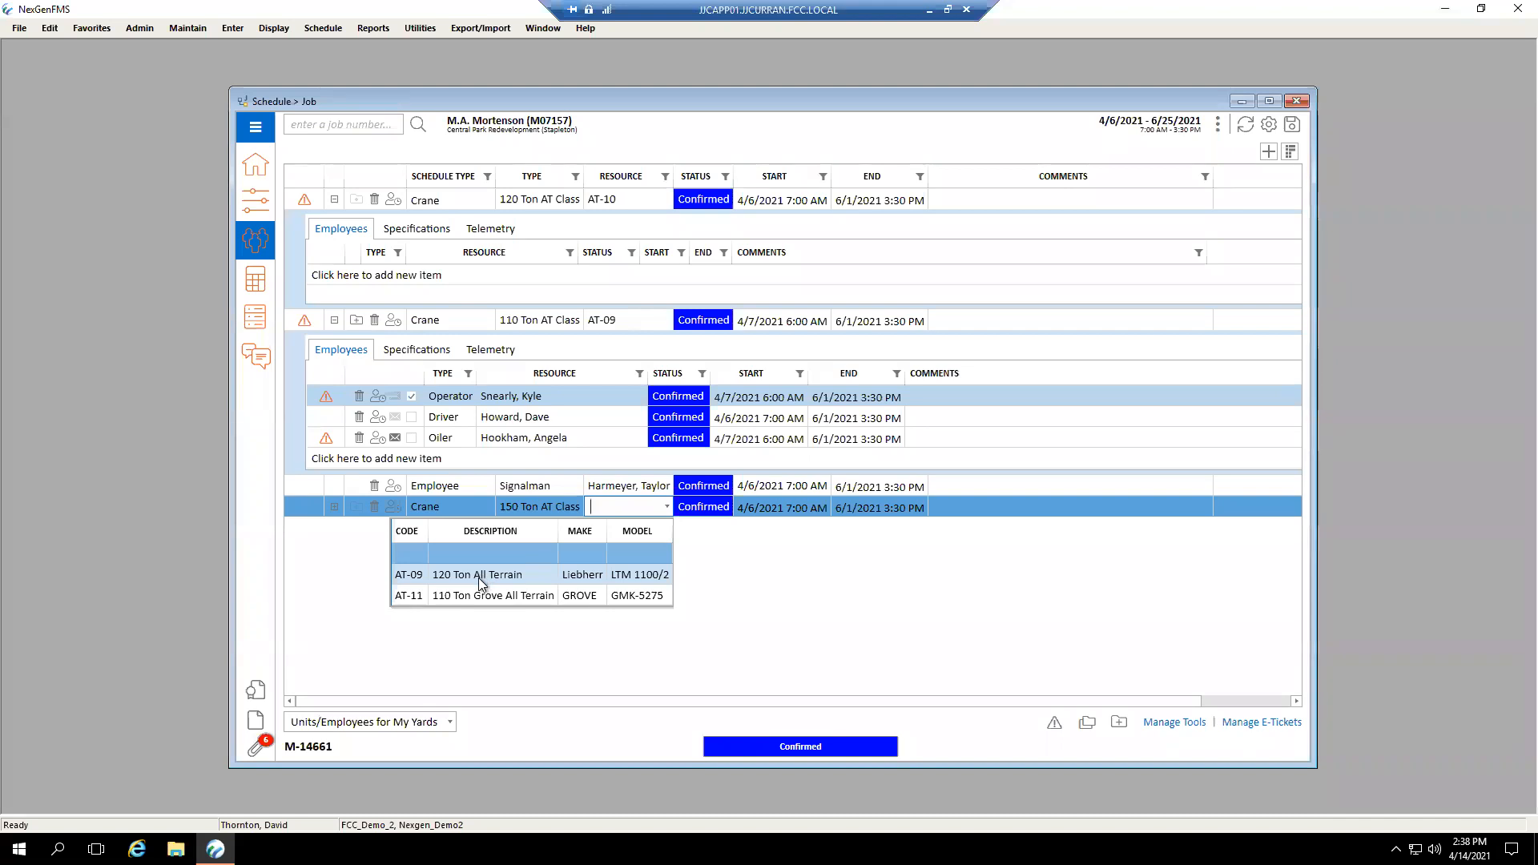
click(493, 594)
click(665, 583)
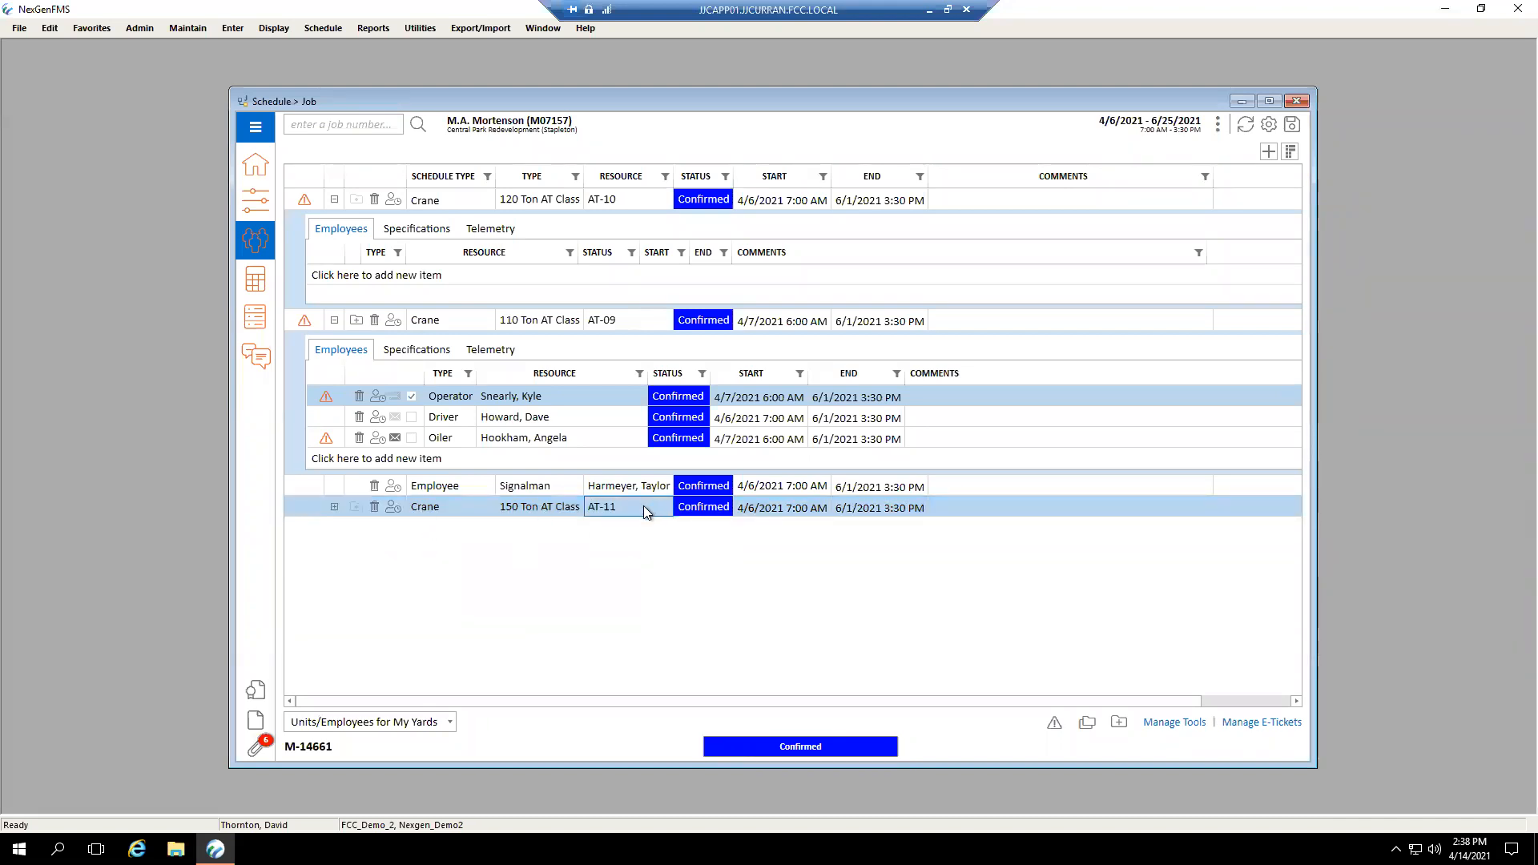
- Expand the AT-11 crane, and add one blank unit row to the job and two blank employee rows under AT-11
click(333, 508)
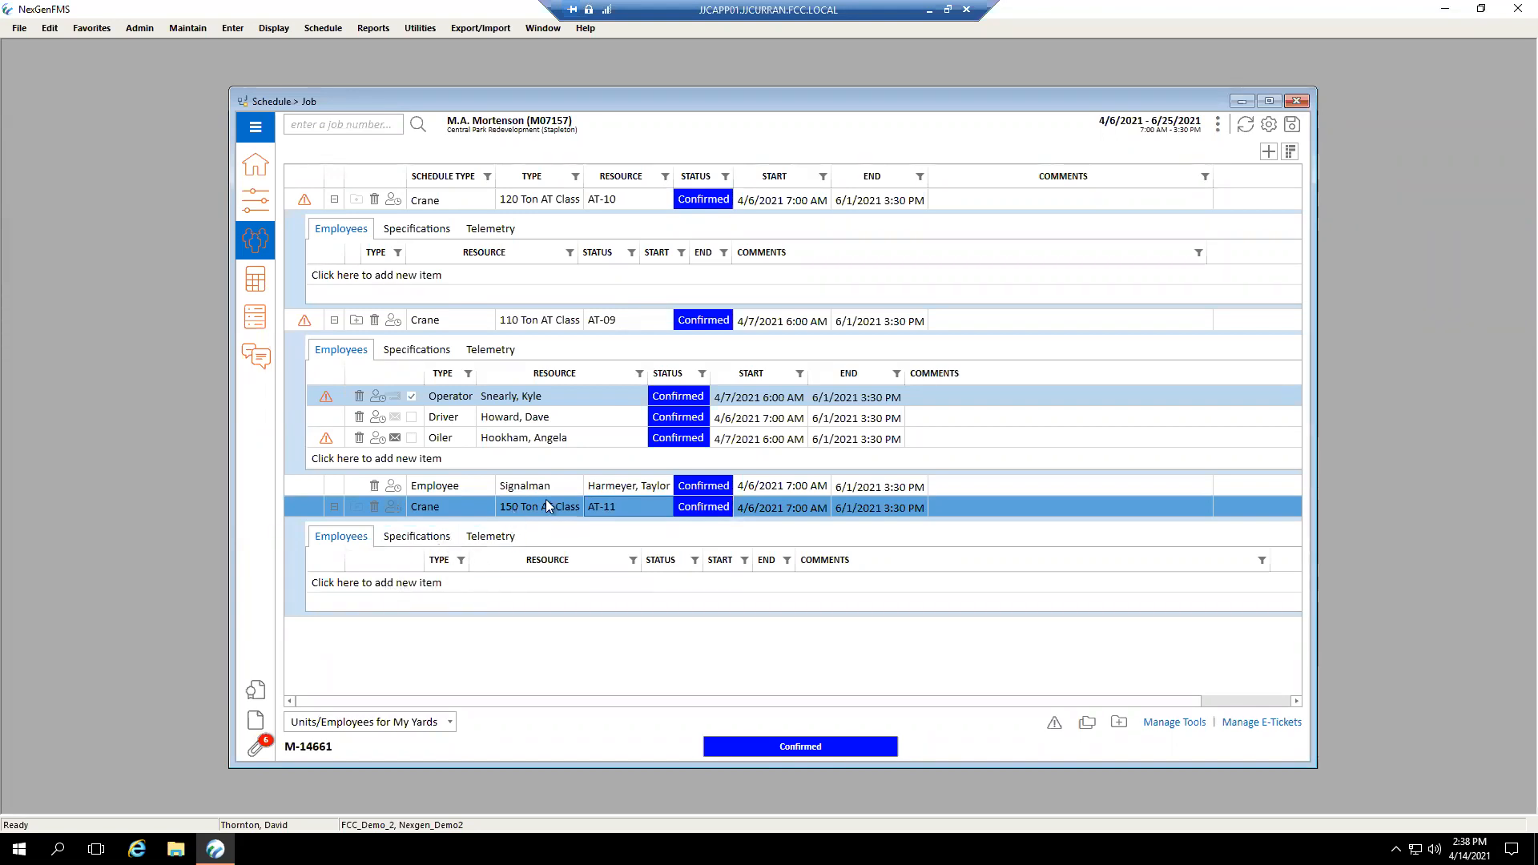
key(Insert)
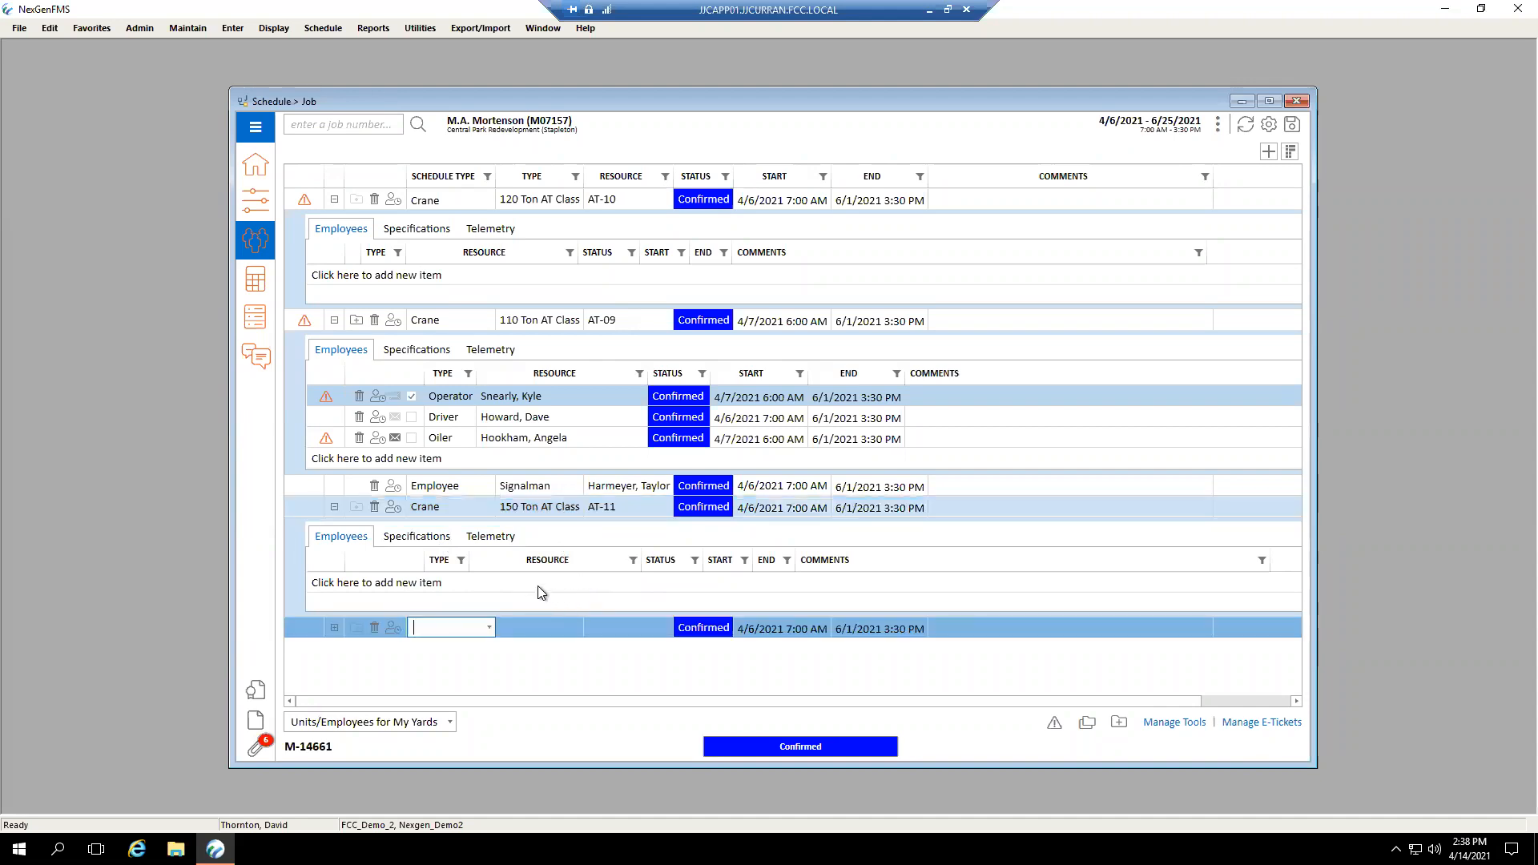
click(483, 584)
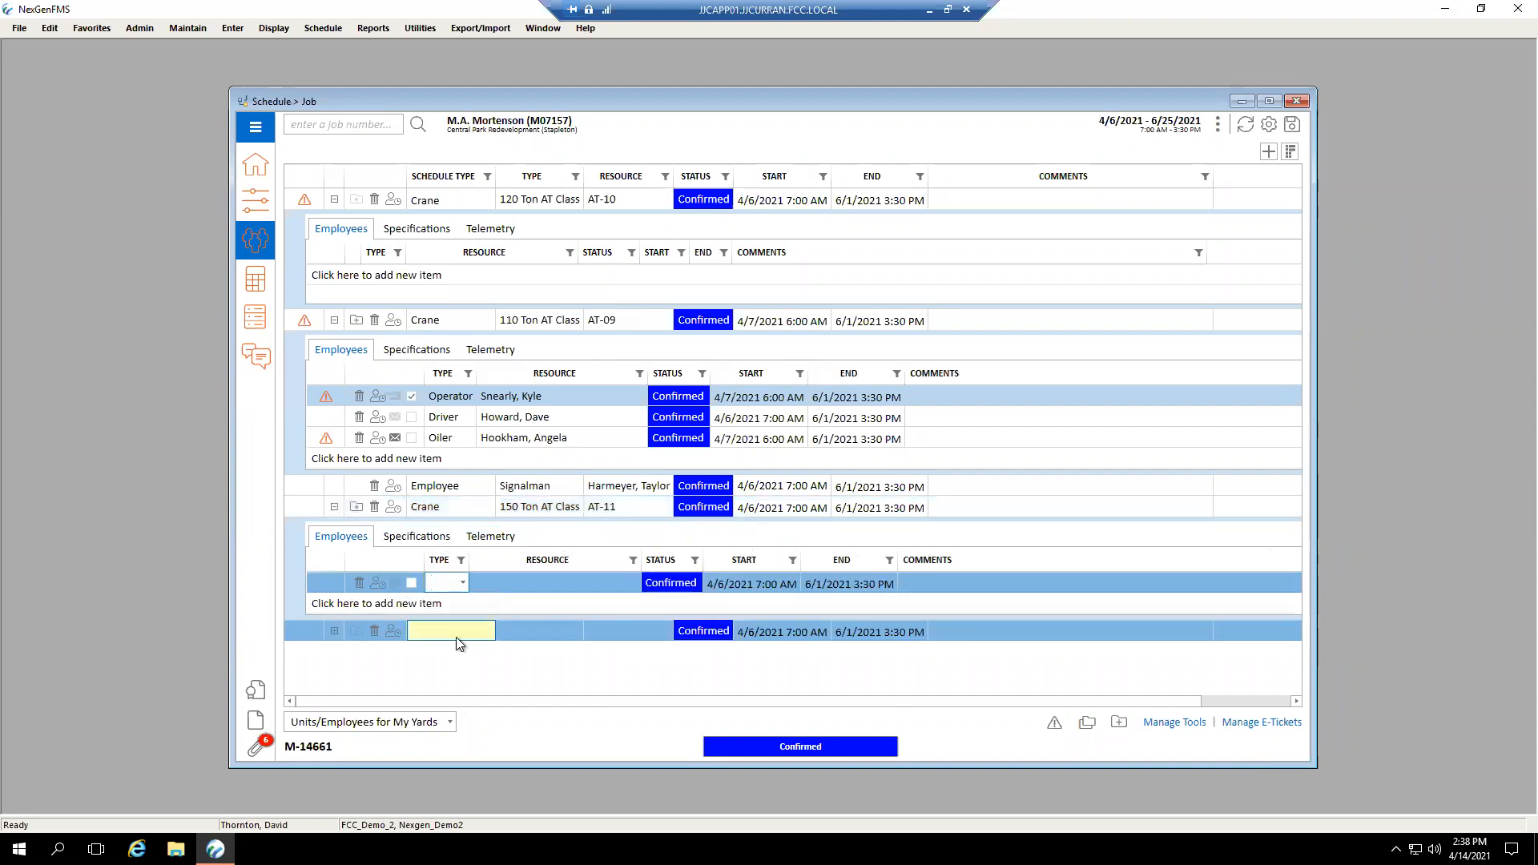
click(498, 613)
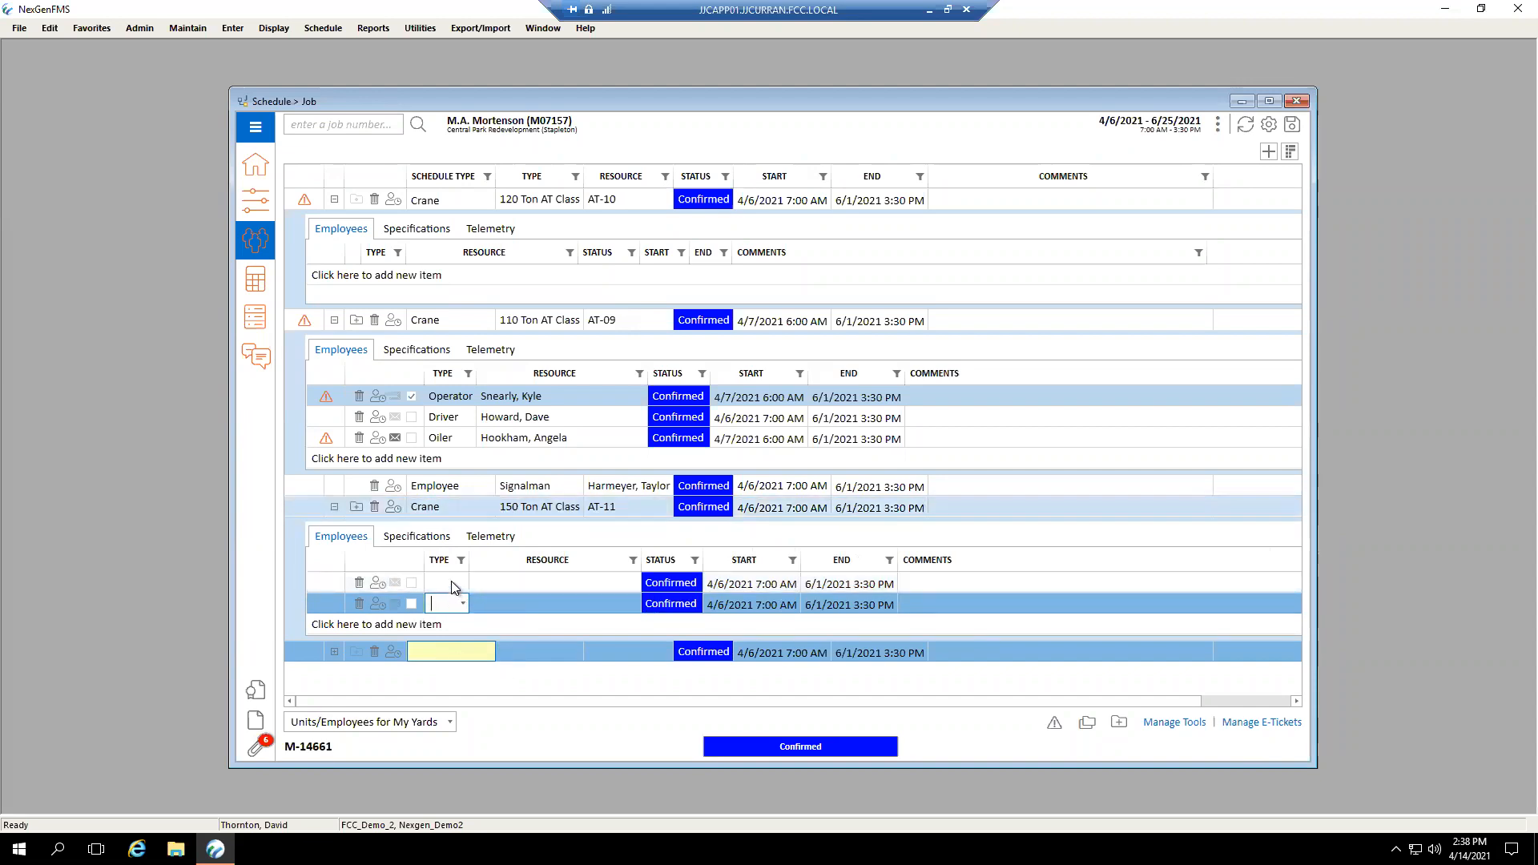
- Delete the blank unit row and both blank employee rows under AT-11
click(374, 652)
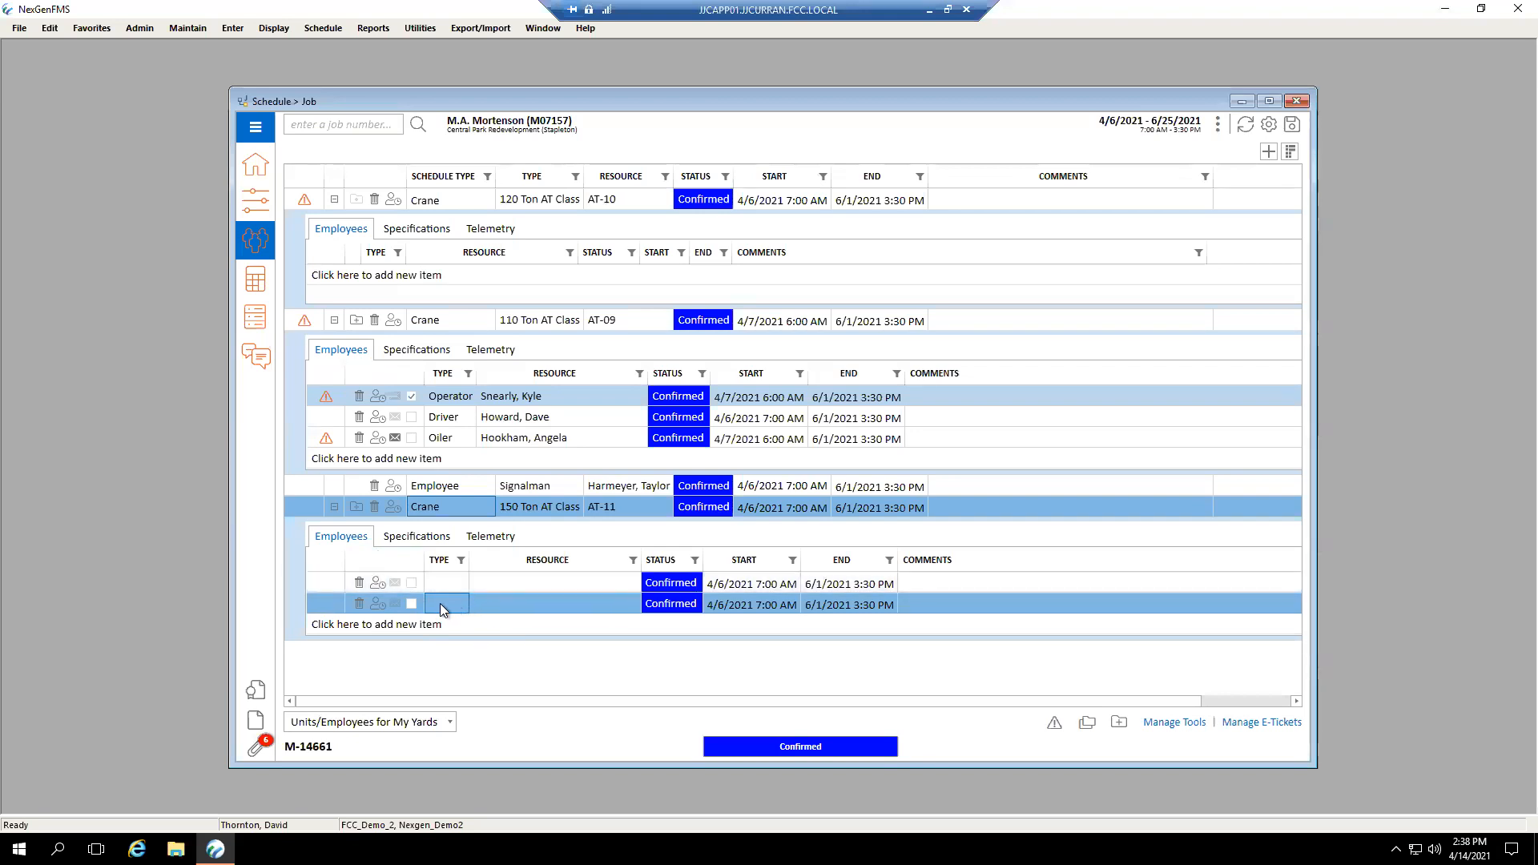
click(360, 606)
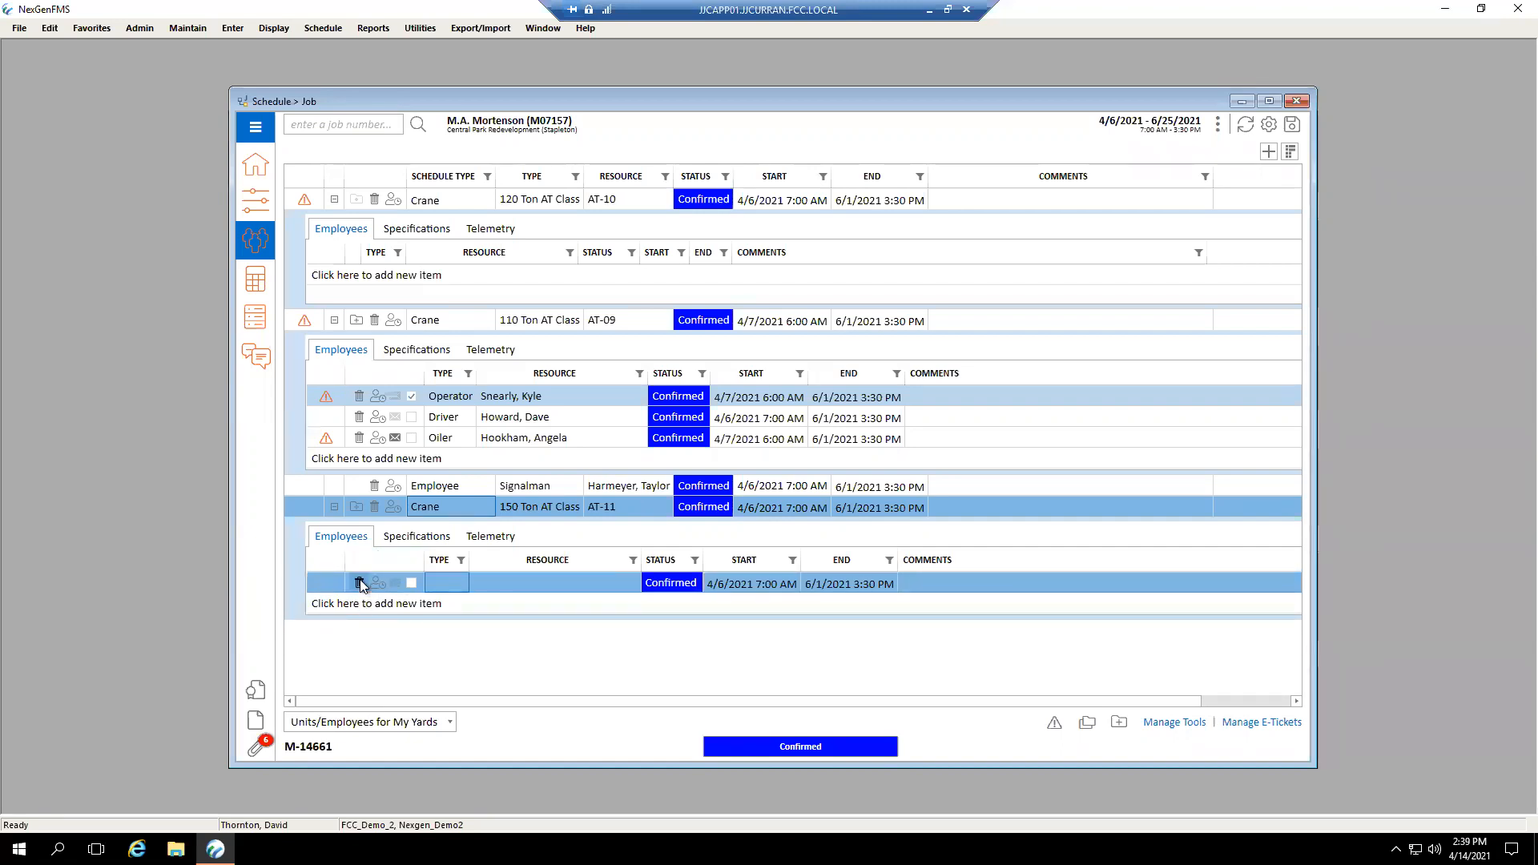
click(360, 583)
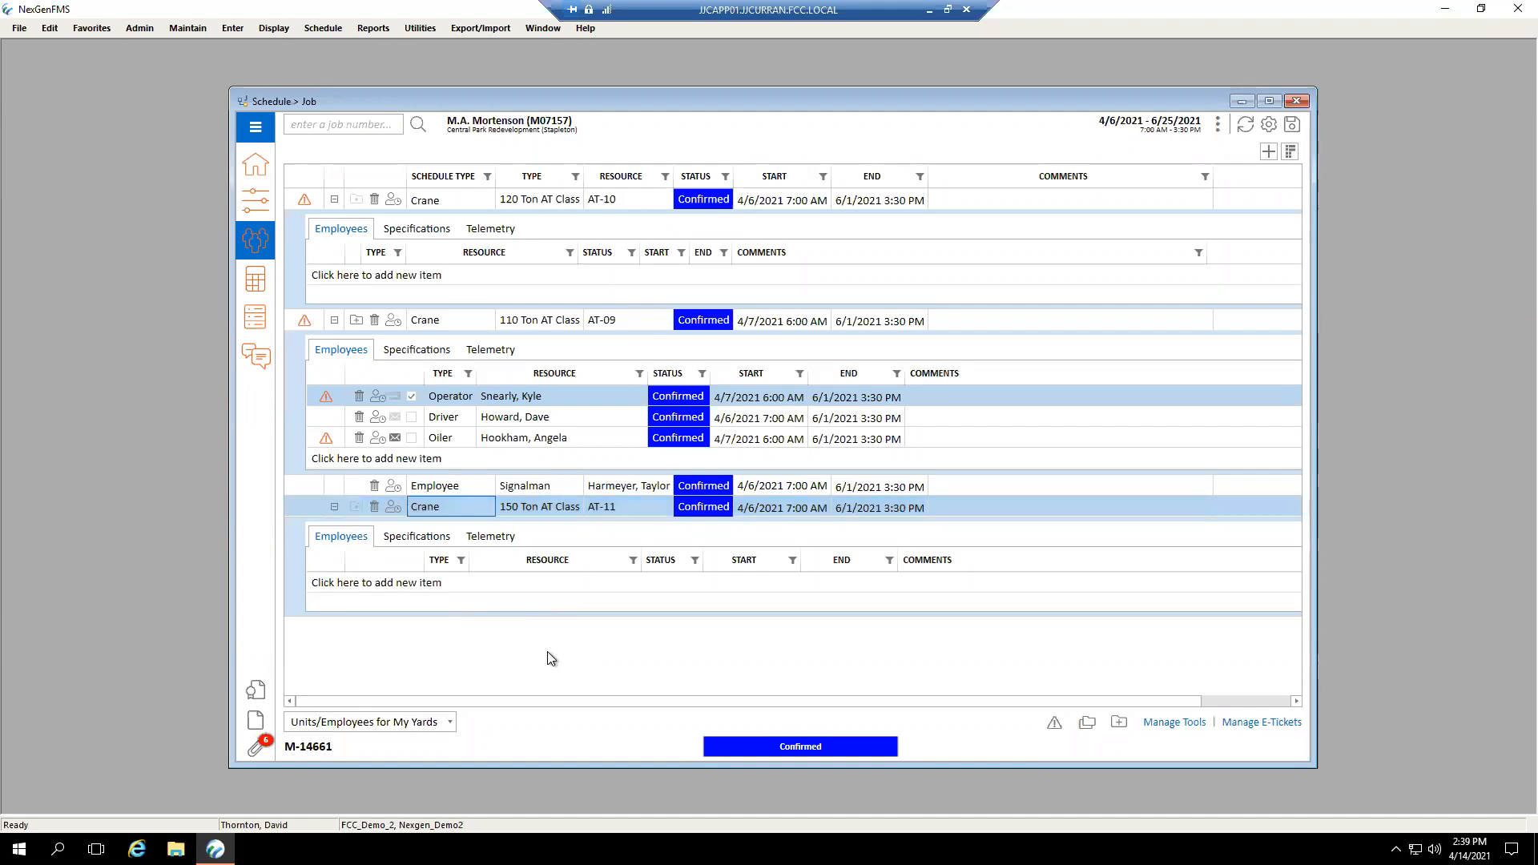
- Collapse the AT-11 crane's details and open the job's main information page
click(334, 506)
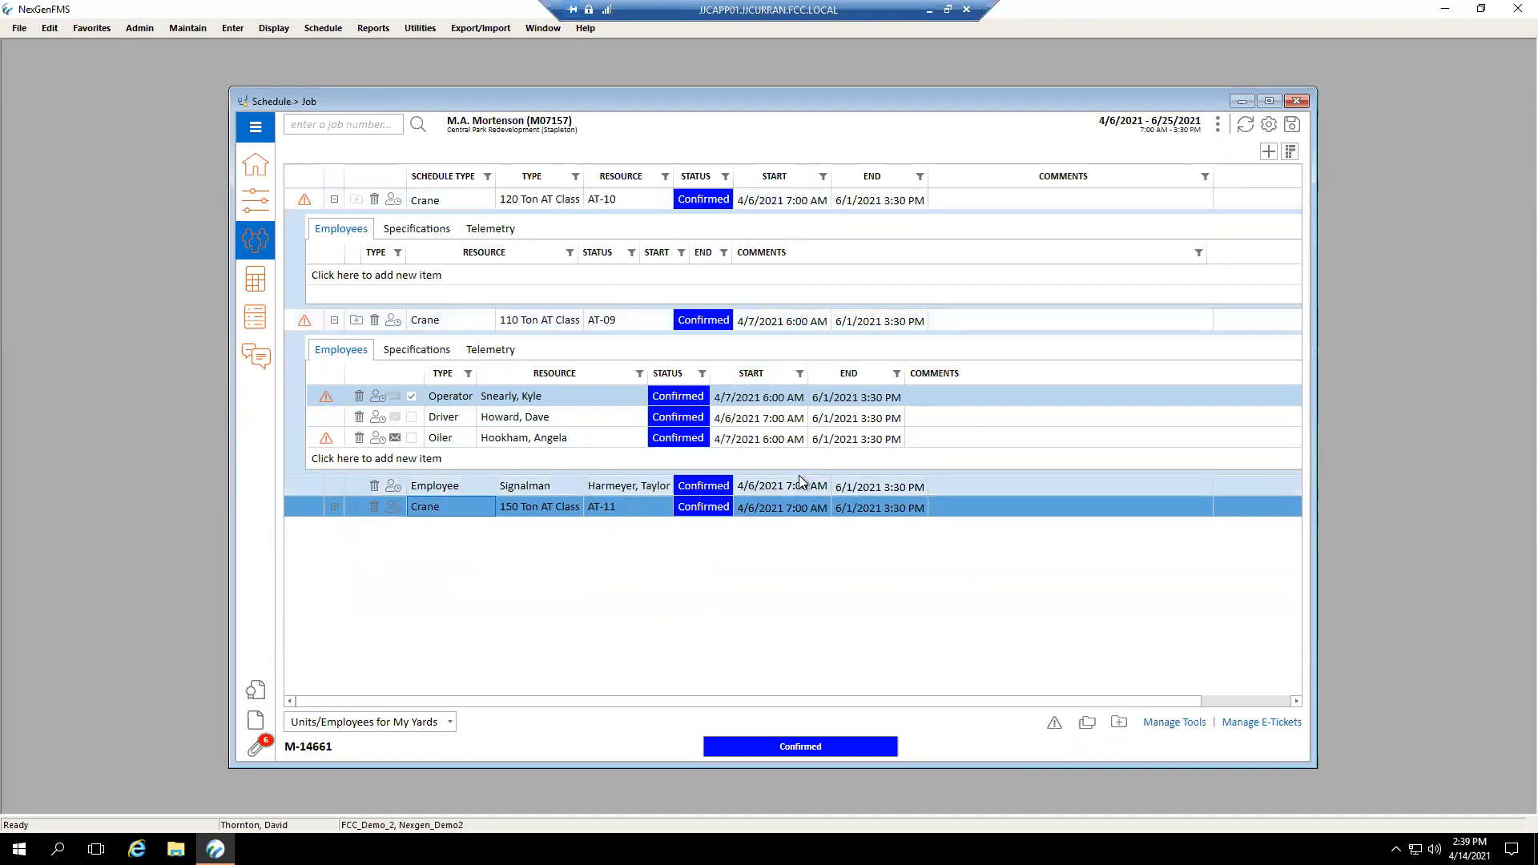
click(255, 166)
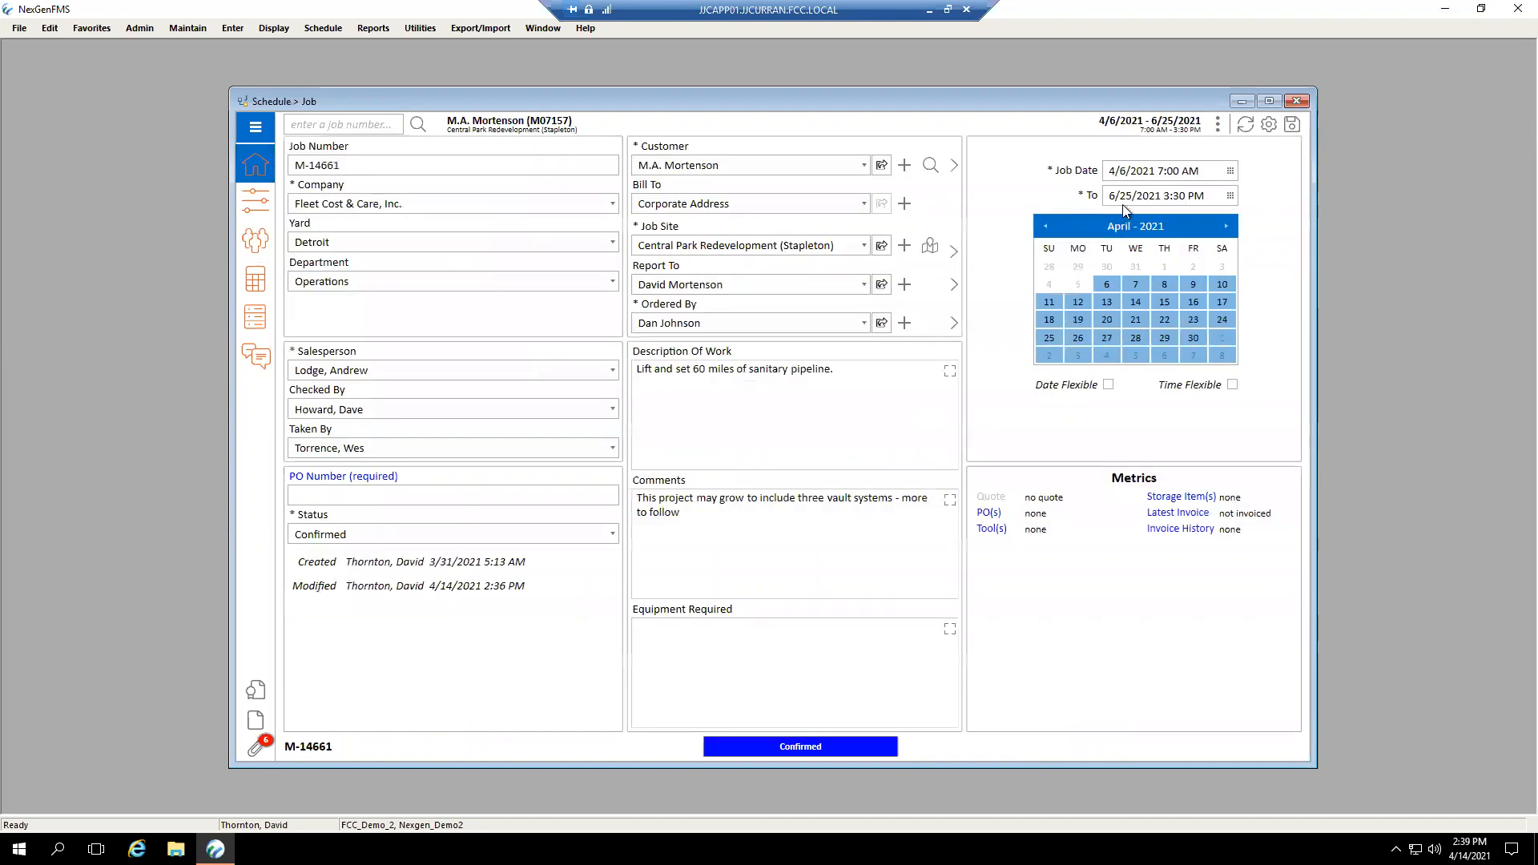
- Set the job's start date to 4/4/2021, keeping the 7:00 AM start time
click(1230, 172)
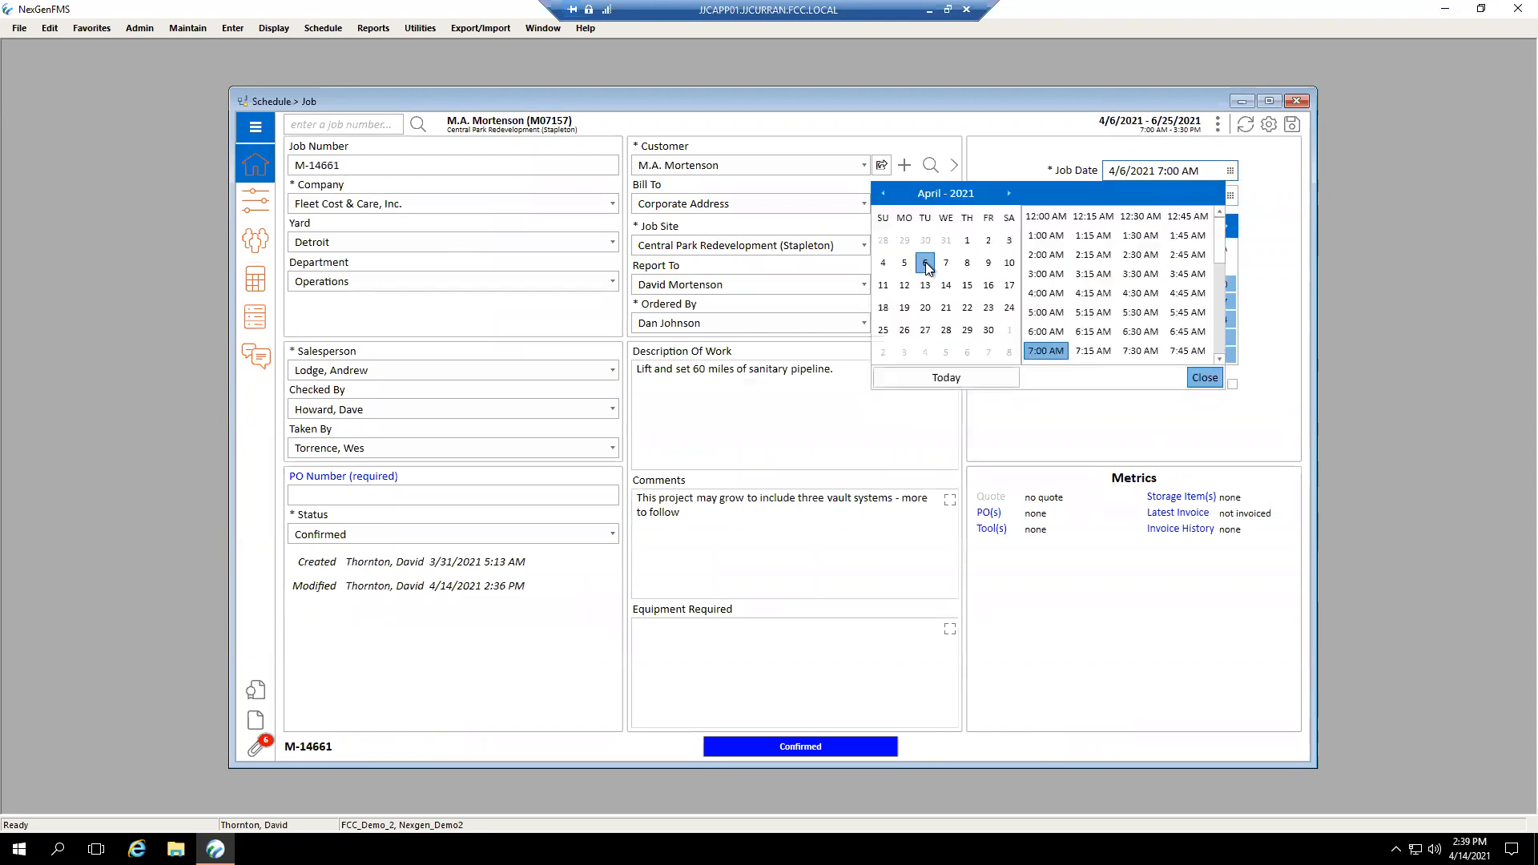
click(885, 264)
click(1055, 426)
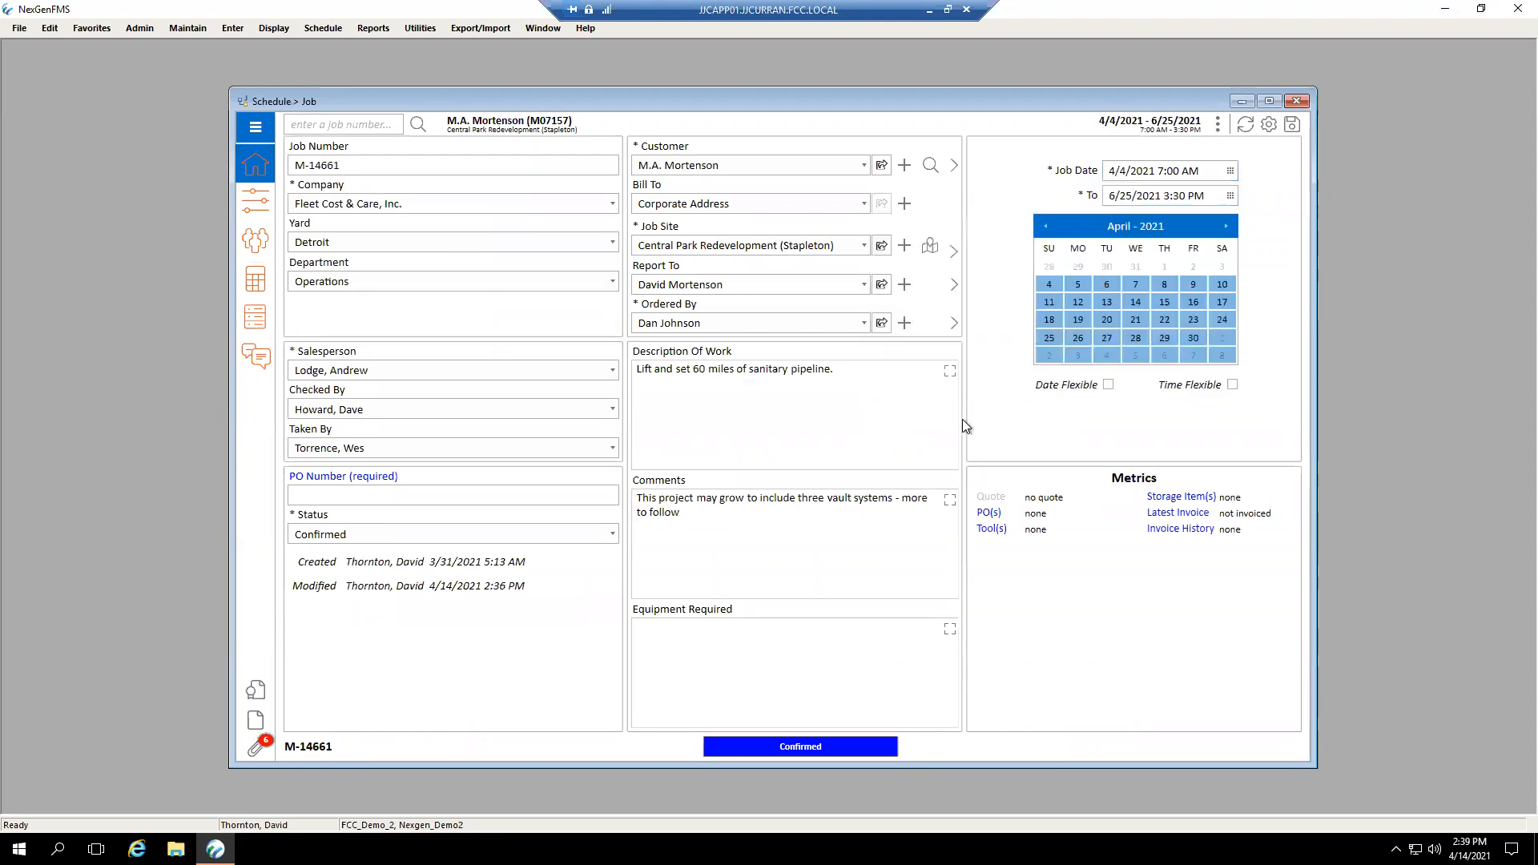
- Compare the job's overall date range with the scheduled start and end dates of its units and employees
click(257, 240)
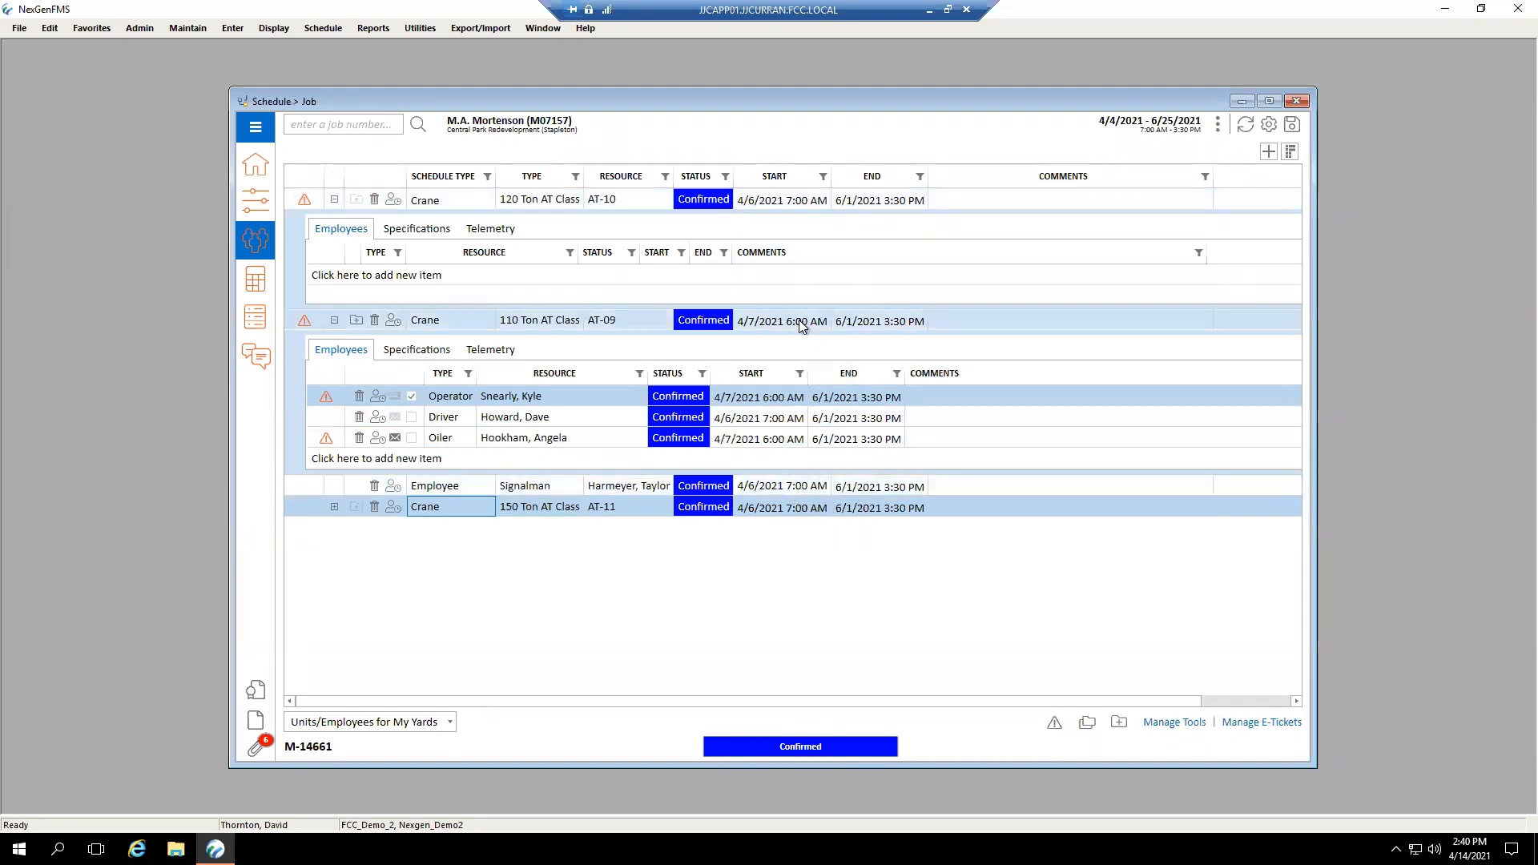
click(256, 166)
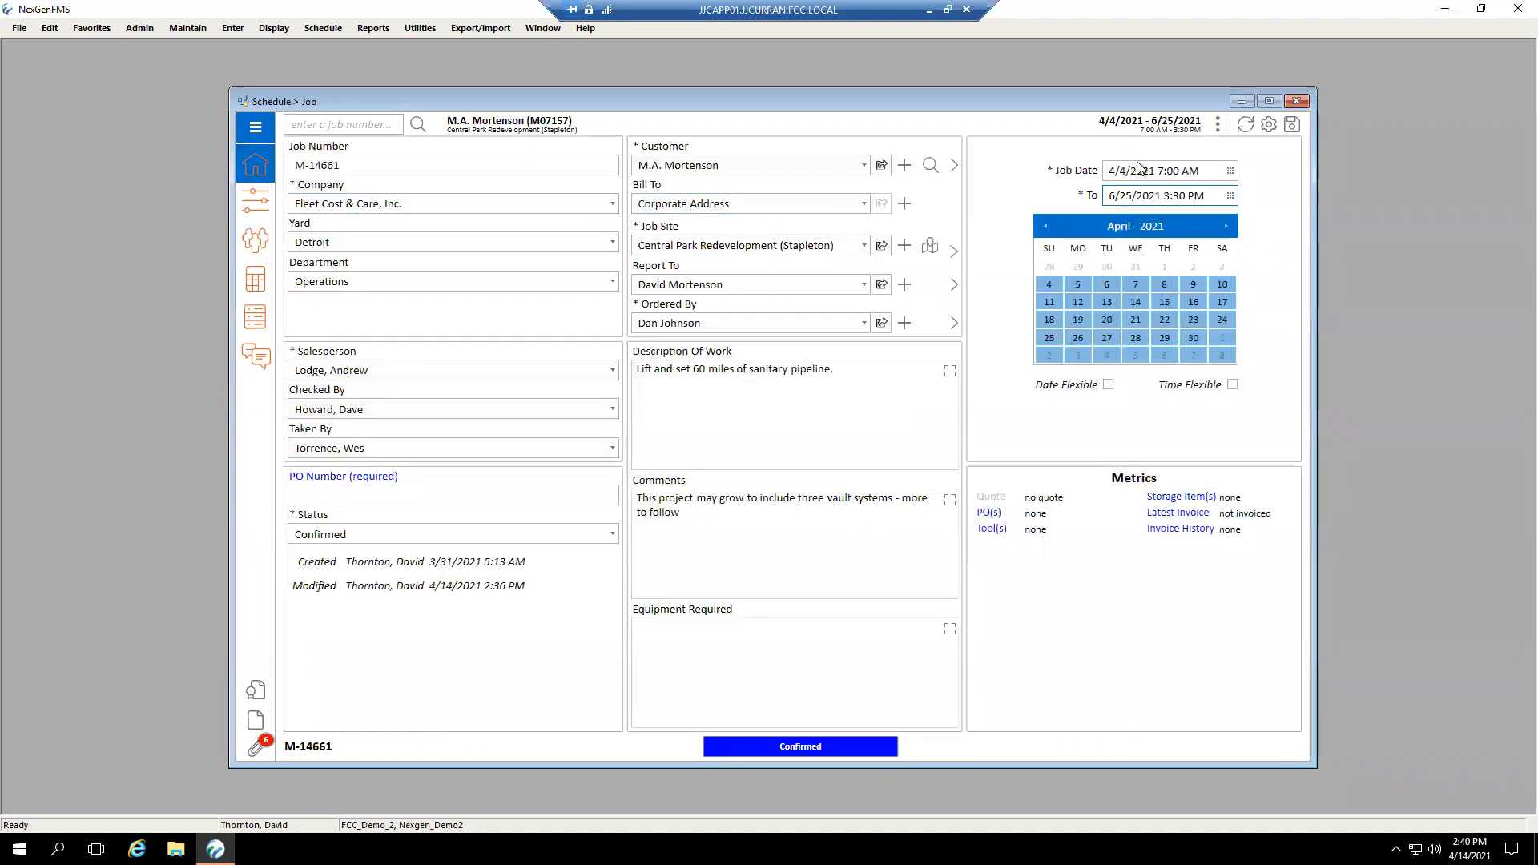
click(255, 248)
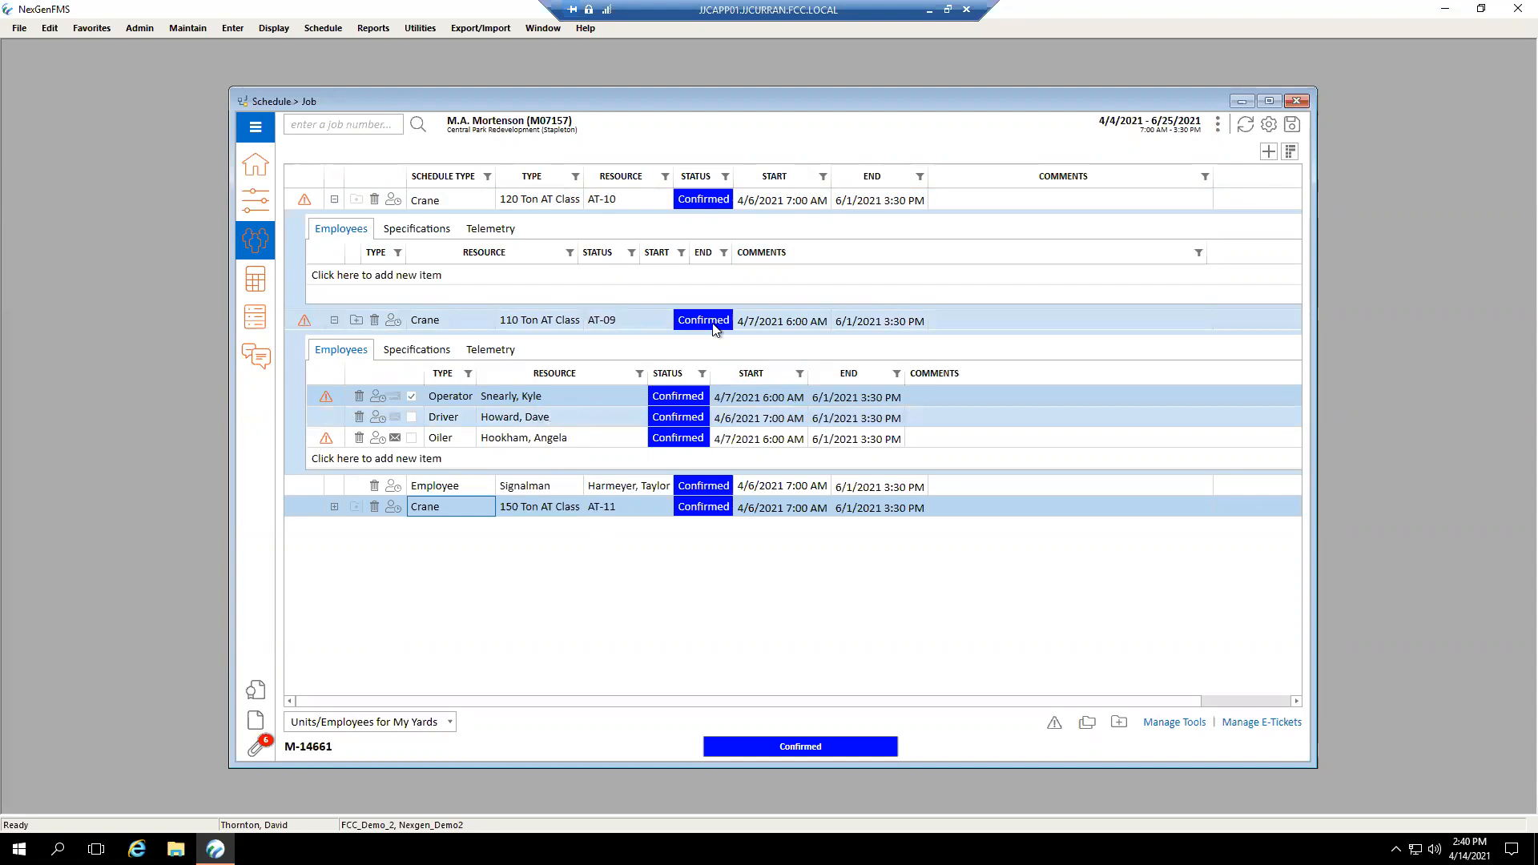
- Review the issued e-tickets for cranes AT-10 and AT-09, and close the e-ticket list
click(794, 199)
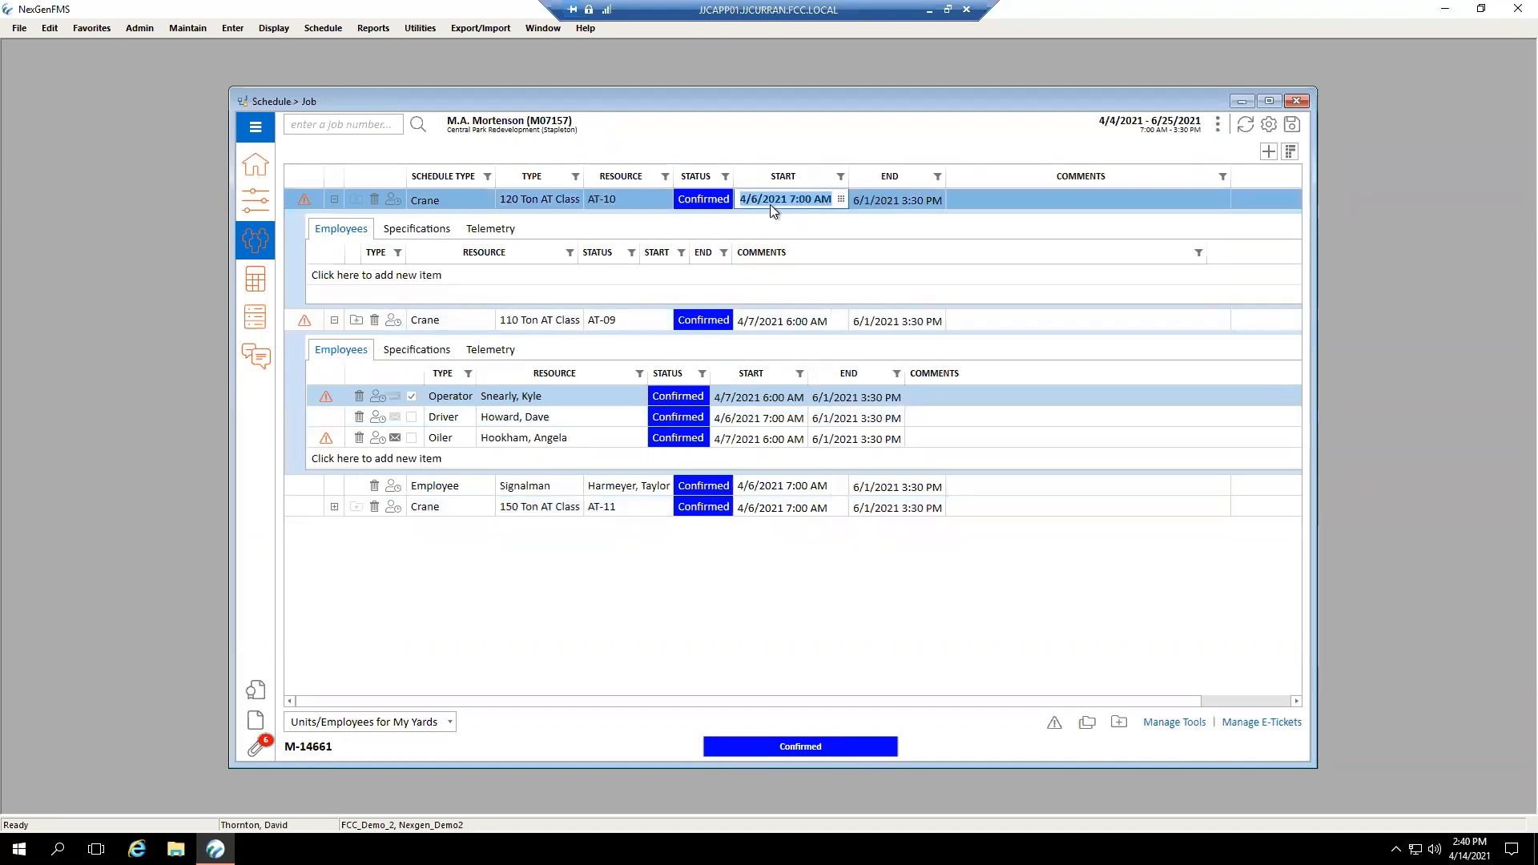
click(1241, 722)
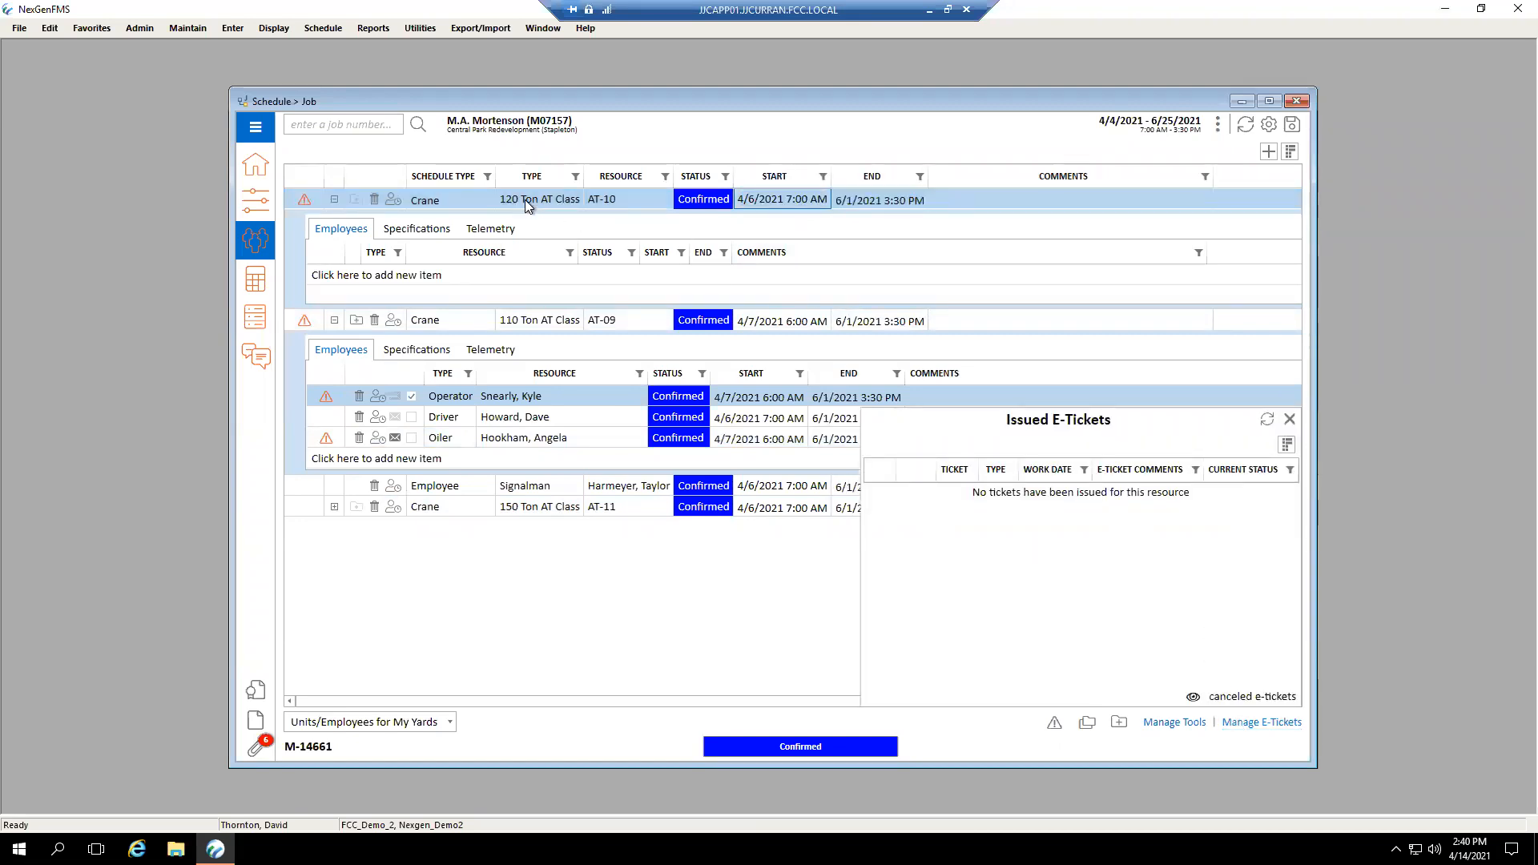
click(545, 325)
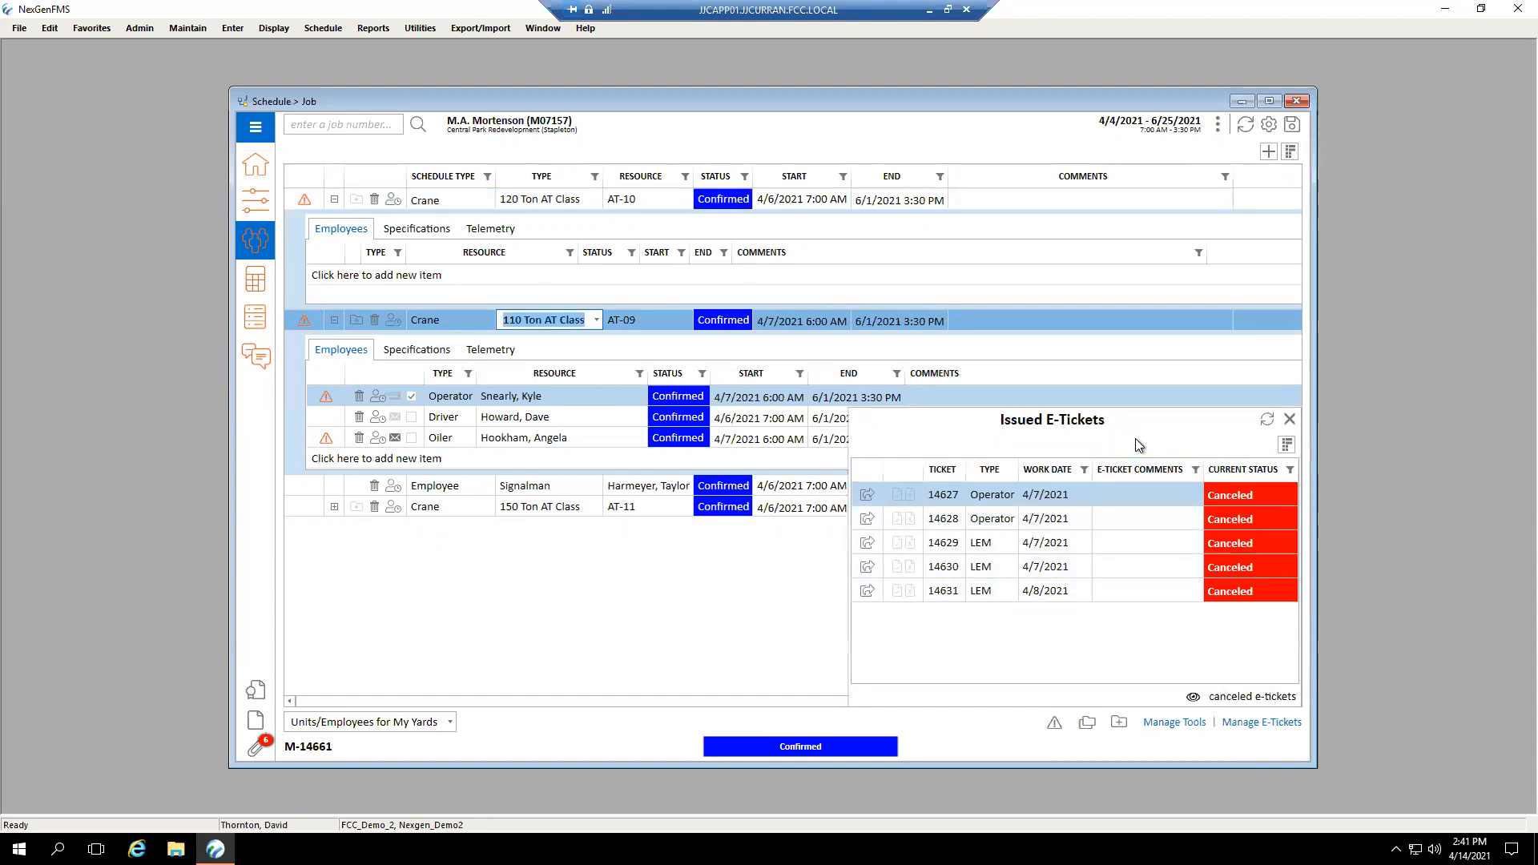
click(1289, 421)
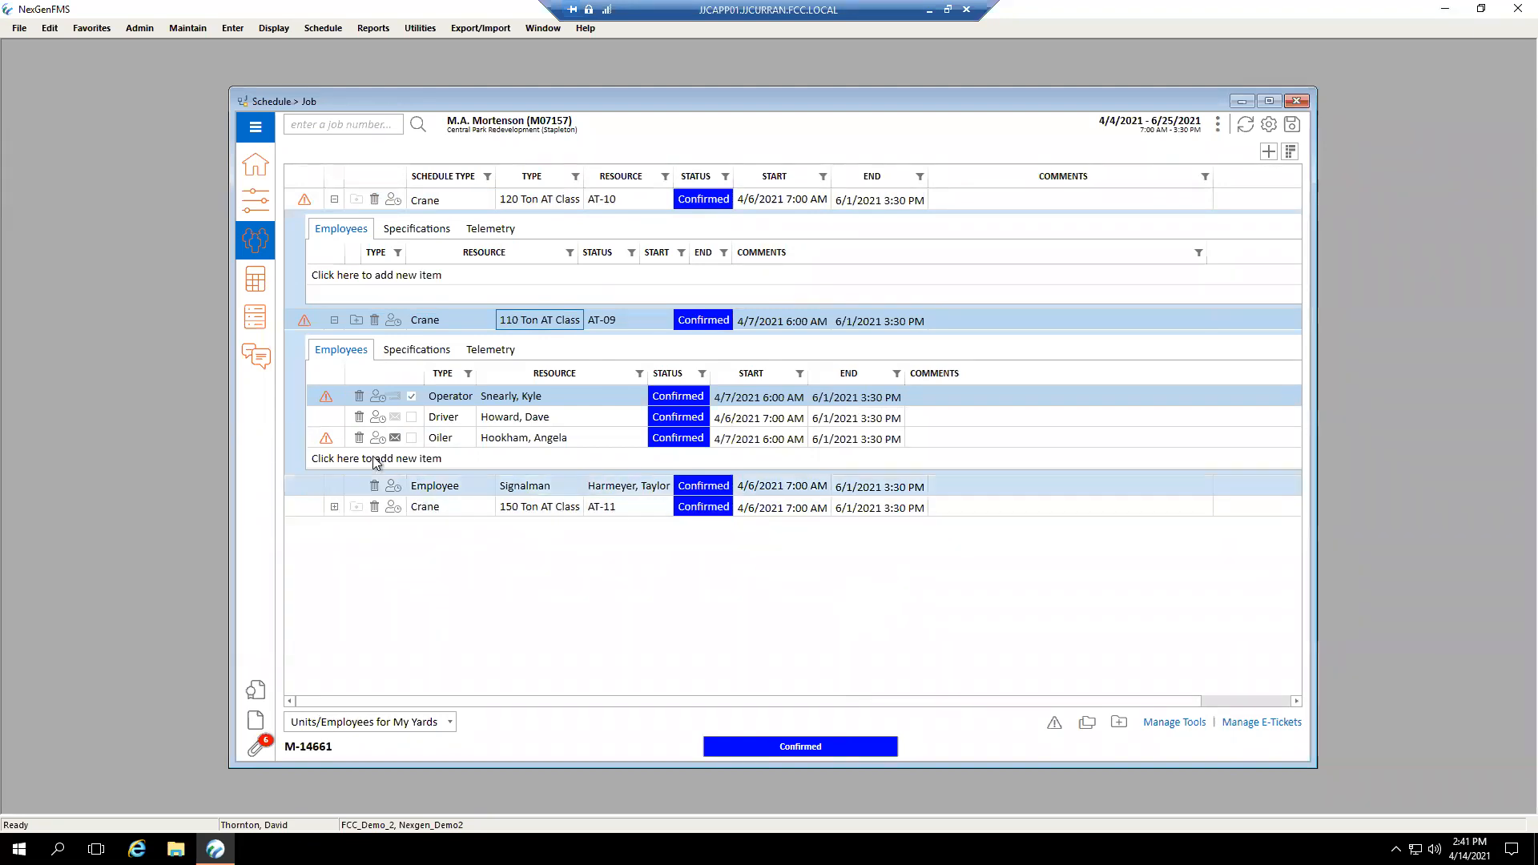
- Check the conflict warnings on the oiler, the operator and crane AT-09, and collapse AT-09's details
mouse_move(326, 439)
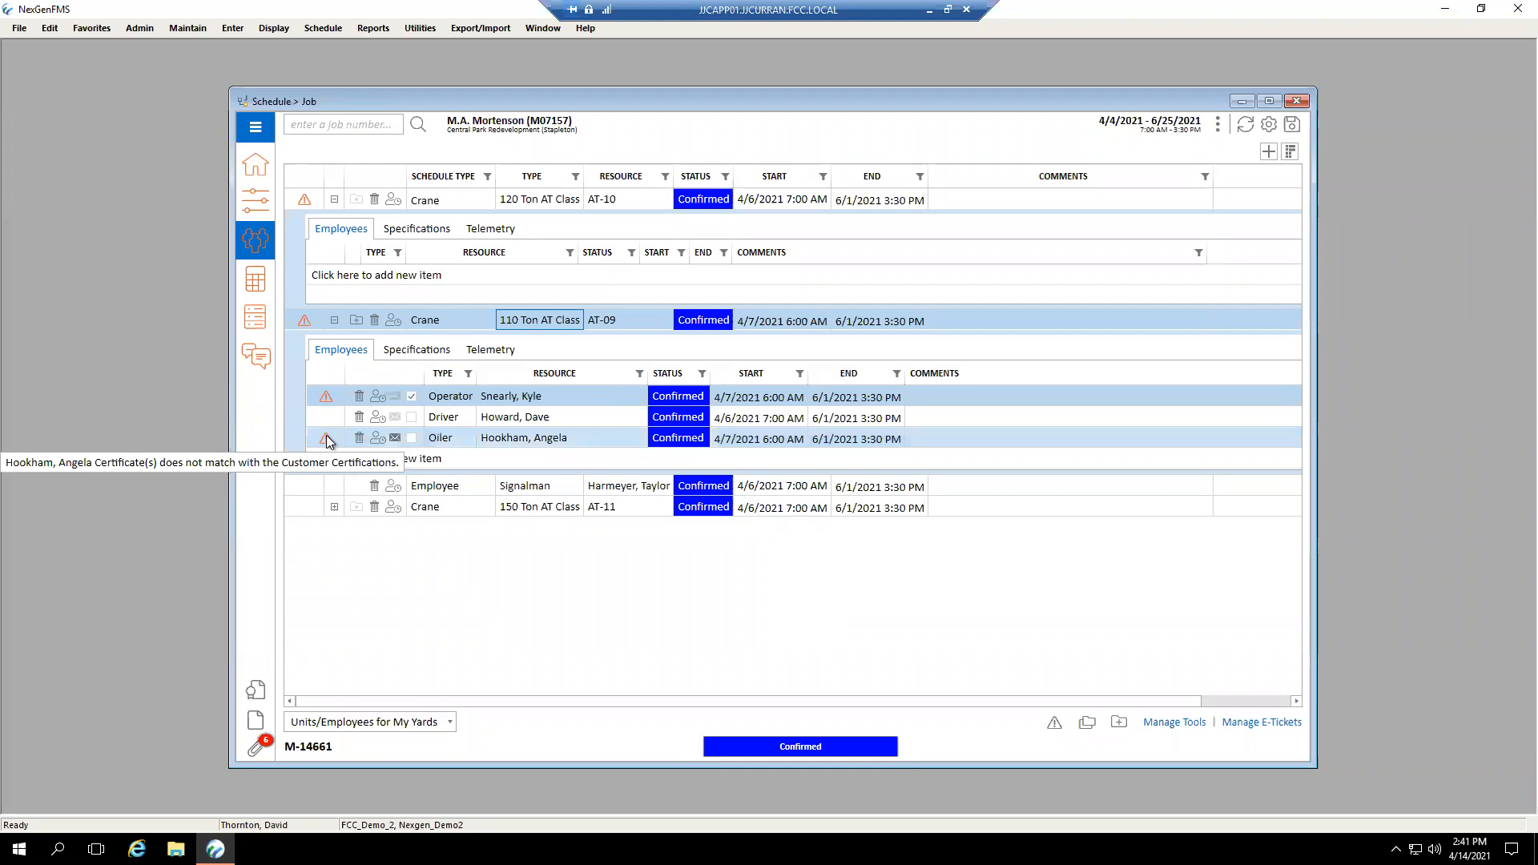
mouse_move(327, 400)
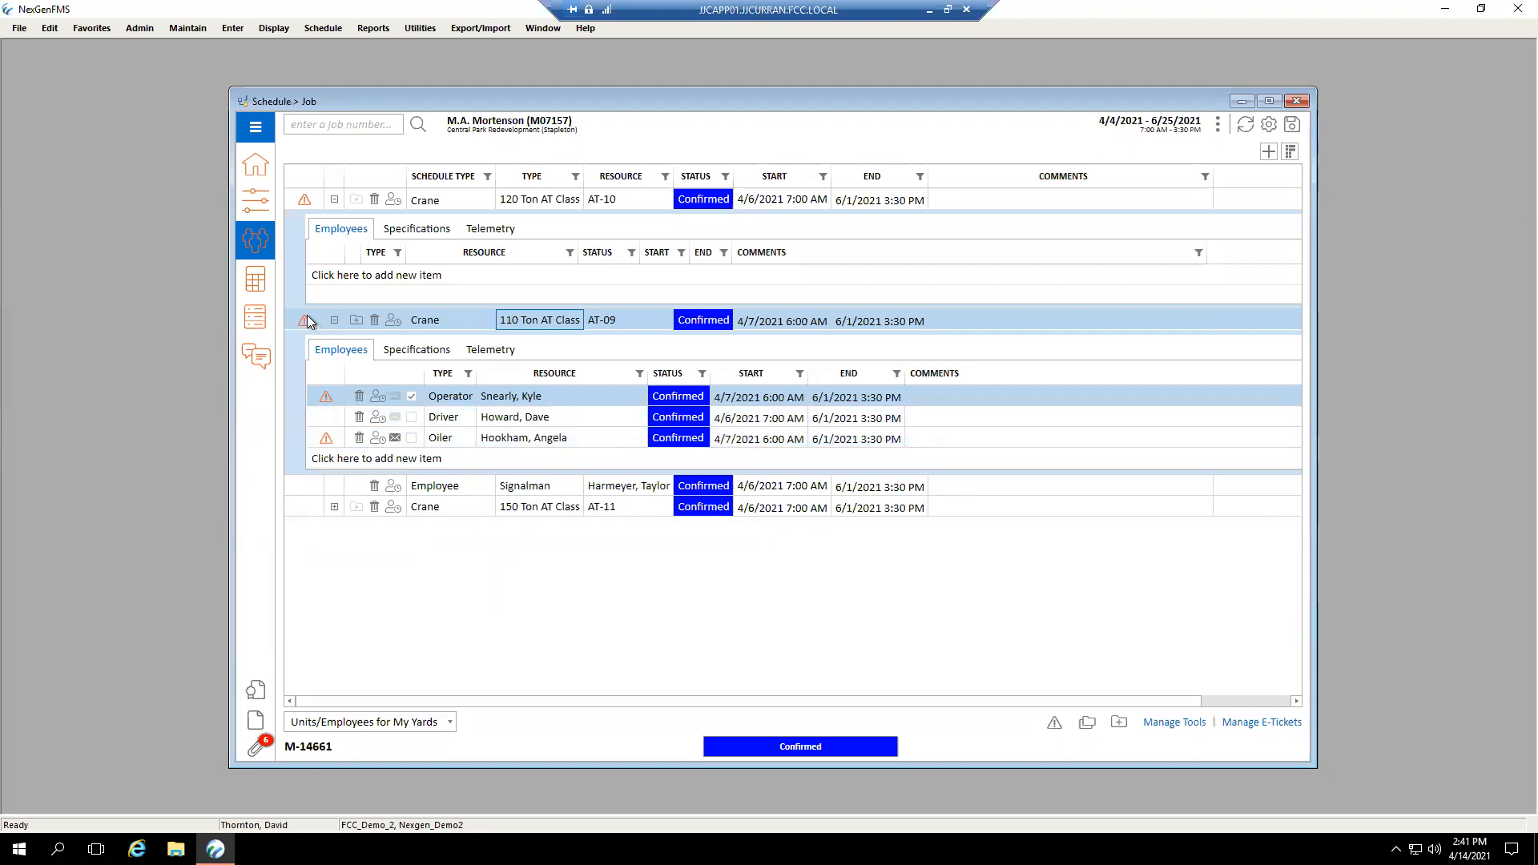
mouse_move(305, 321)
click(334, 319)
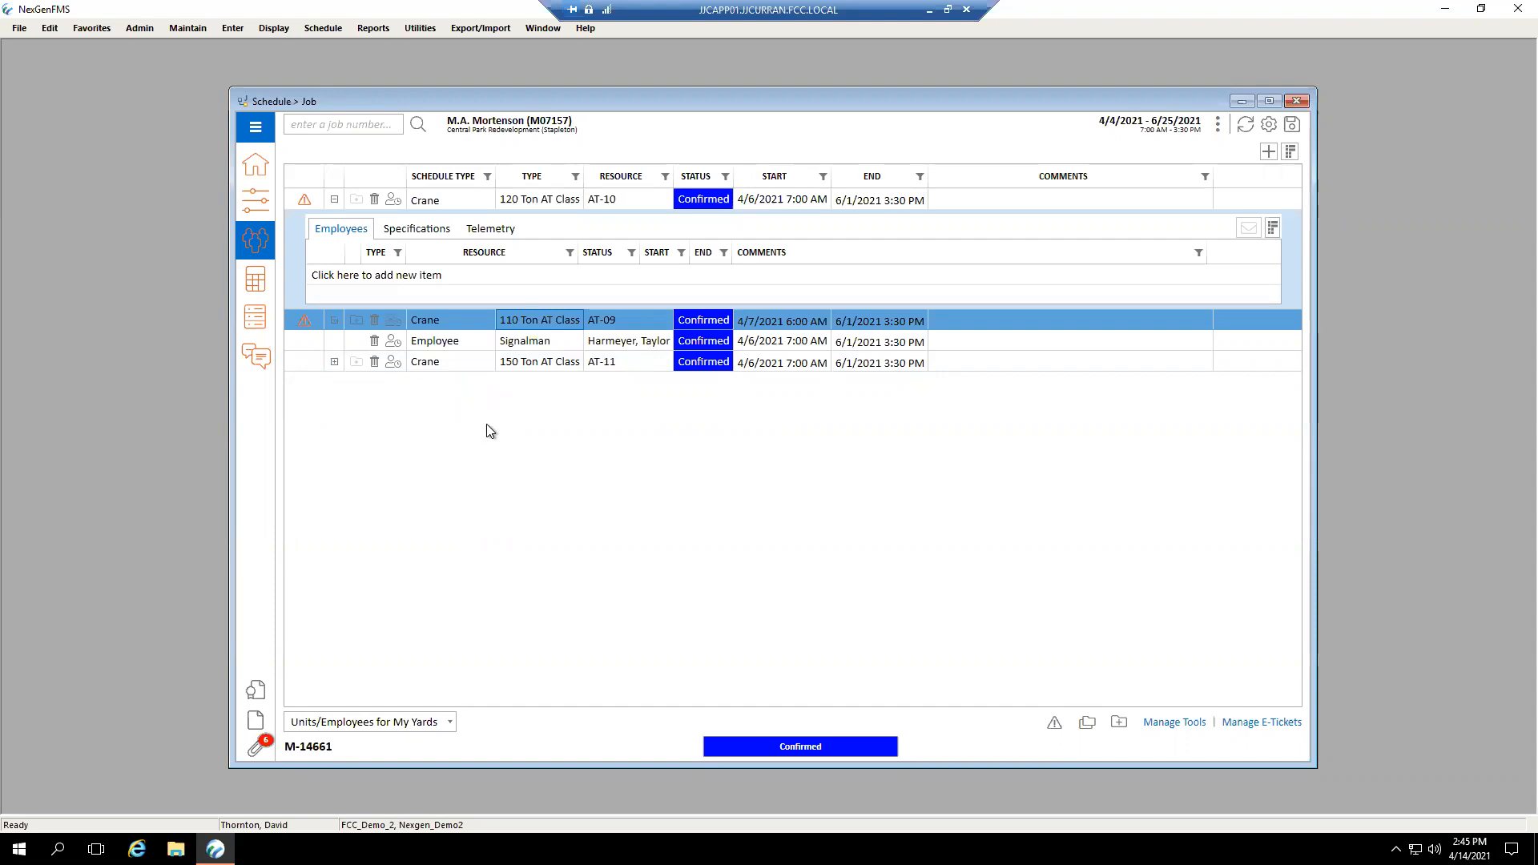
- Change the AT-11 crane row to schedule type Truck, type Truck, with resource TR-02
click(460, 362)
click(489, 361)
click(453, 457)
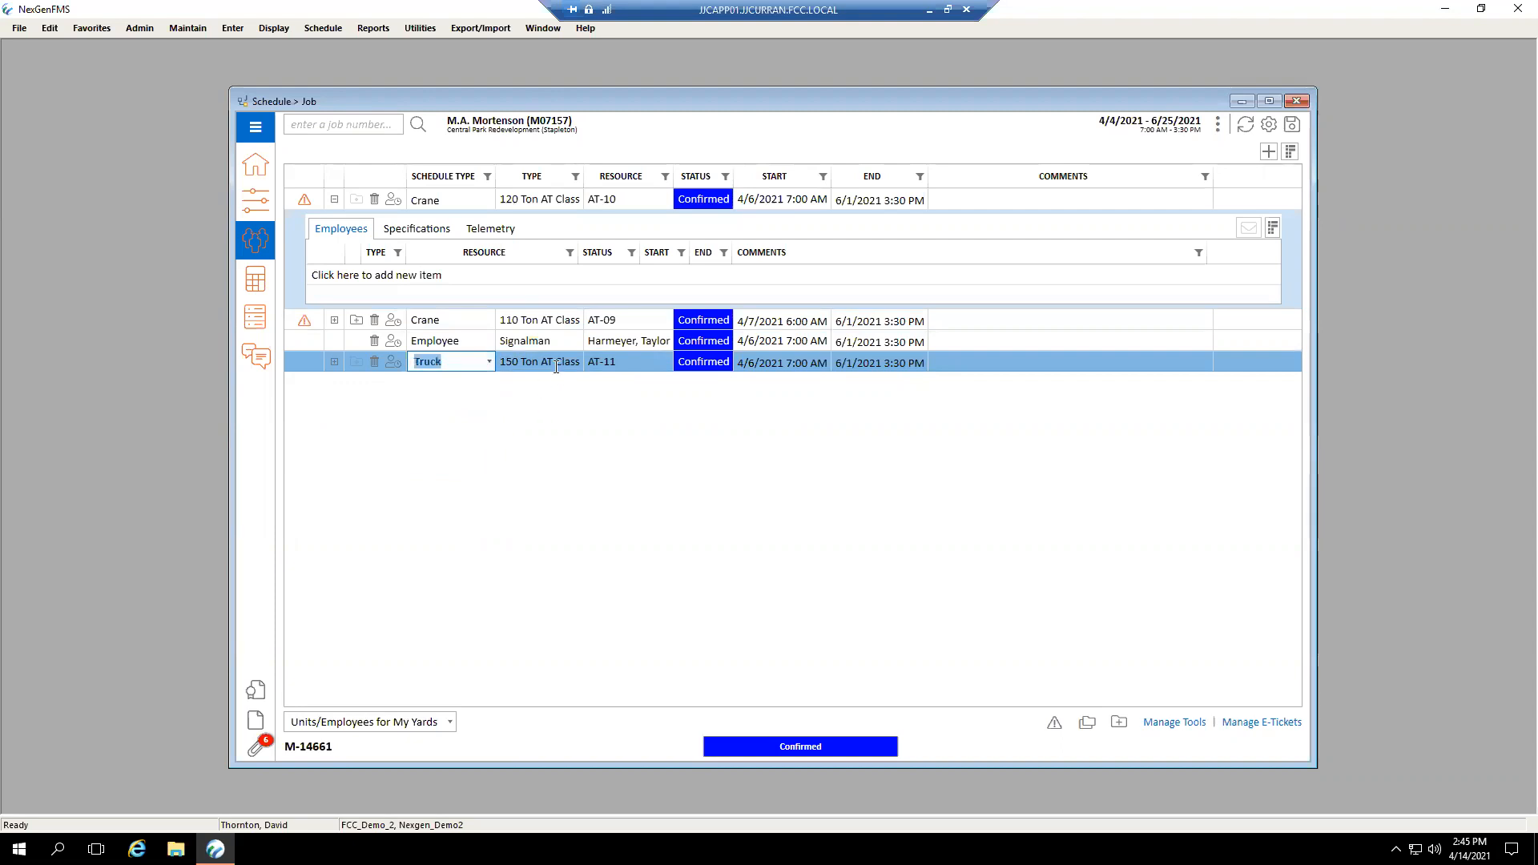
click(556, 366)
click(577, 361)
click(570, 402)
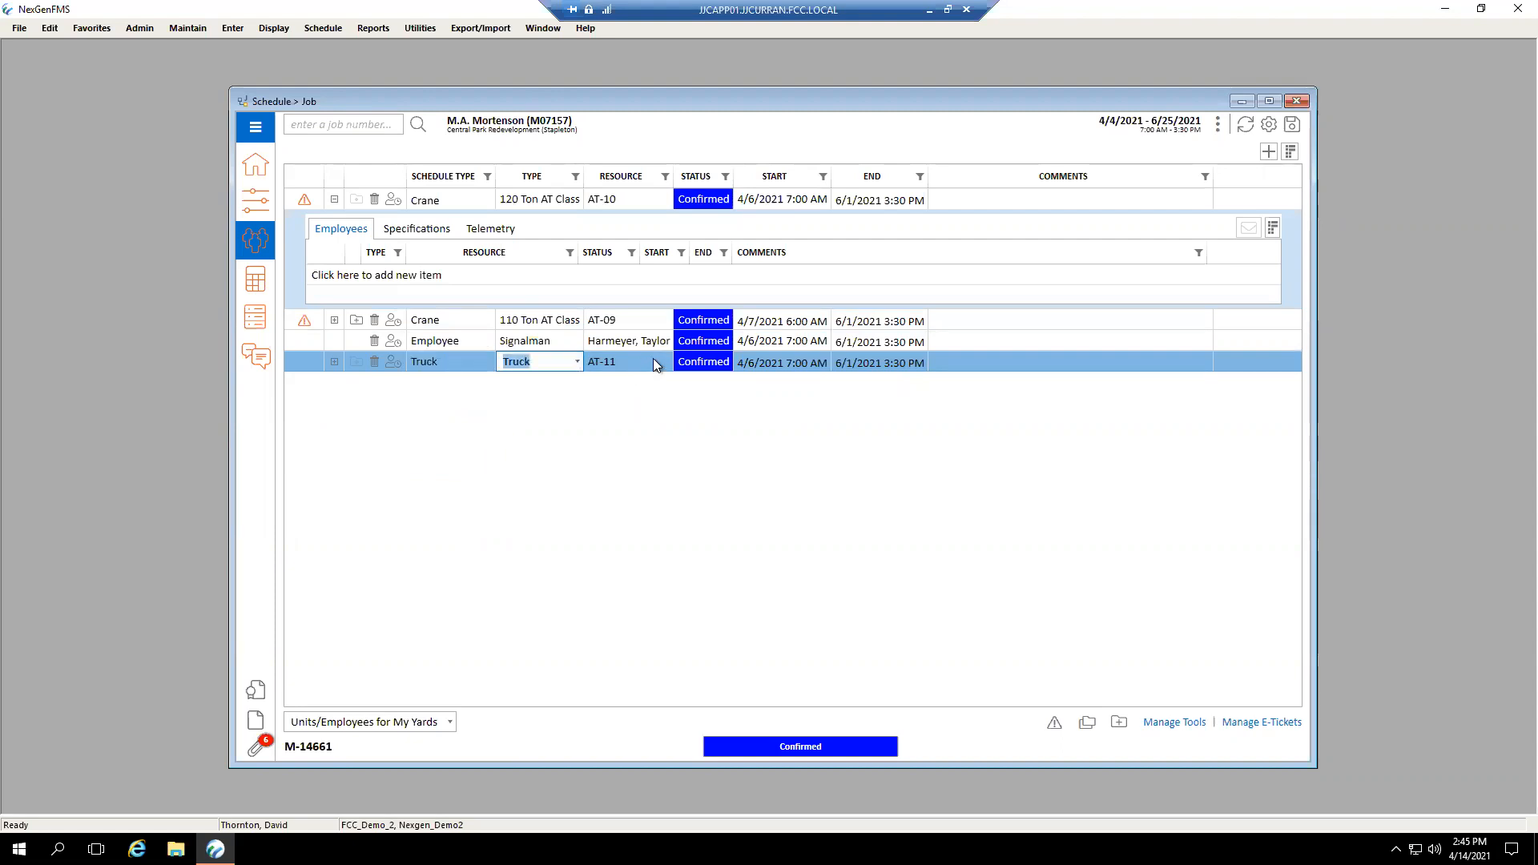
click(652, 359)
click(666, 361)
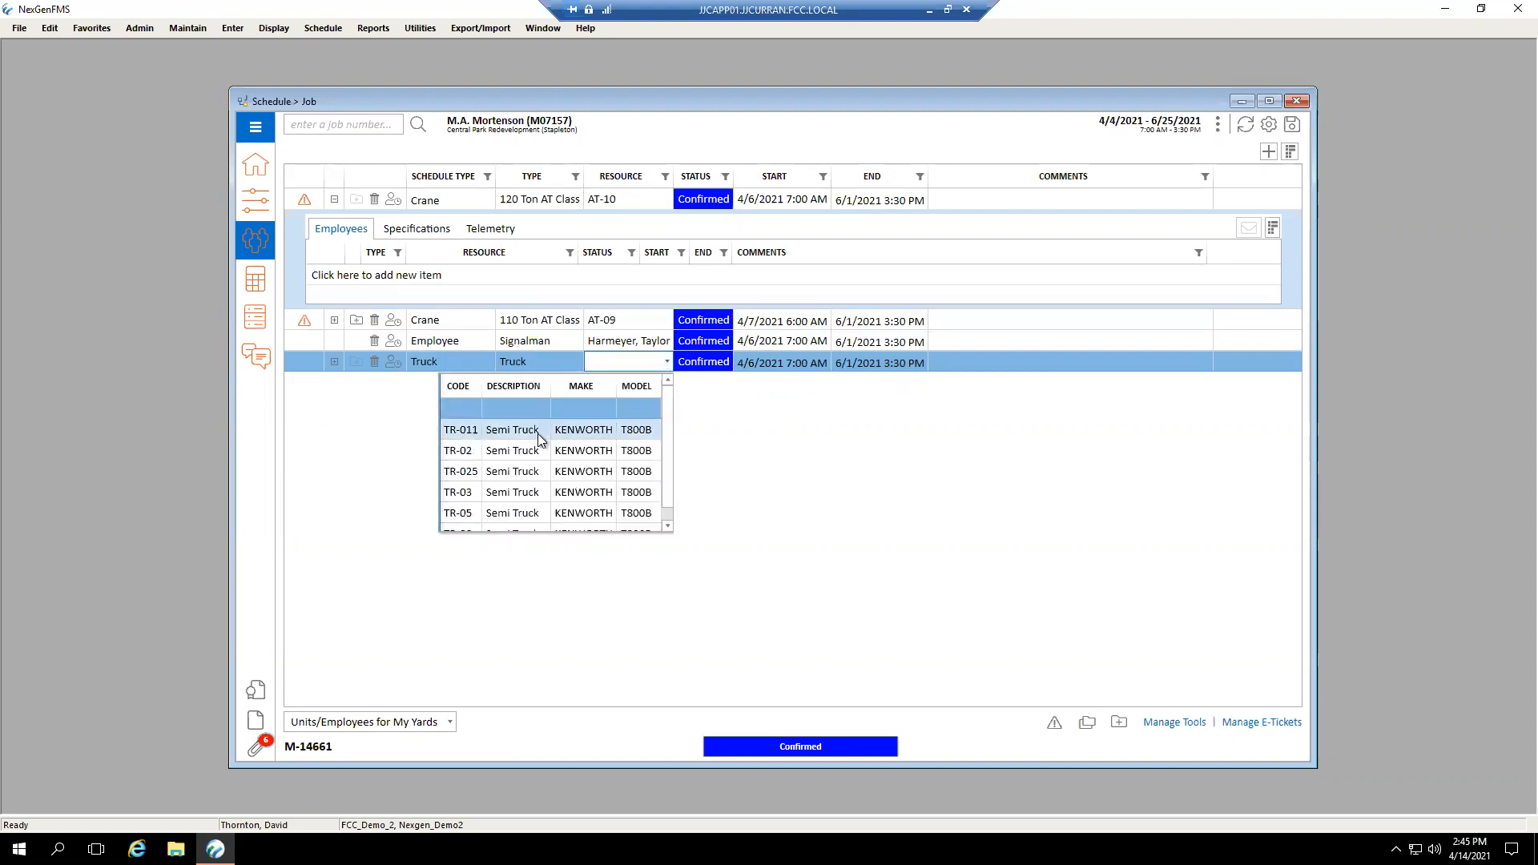
click(529, 450)
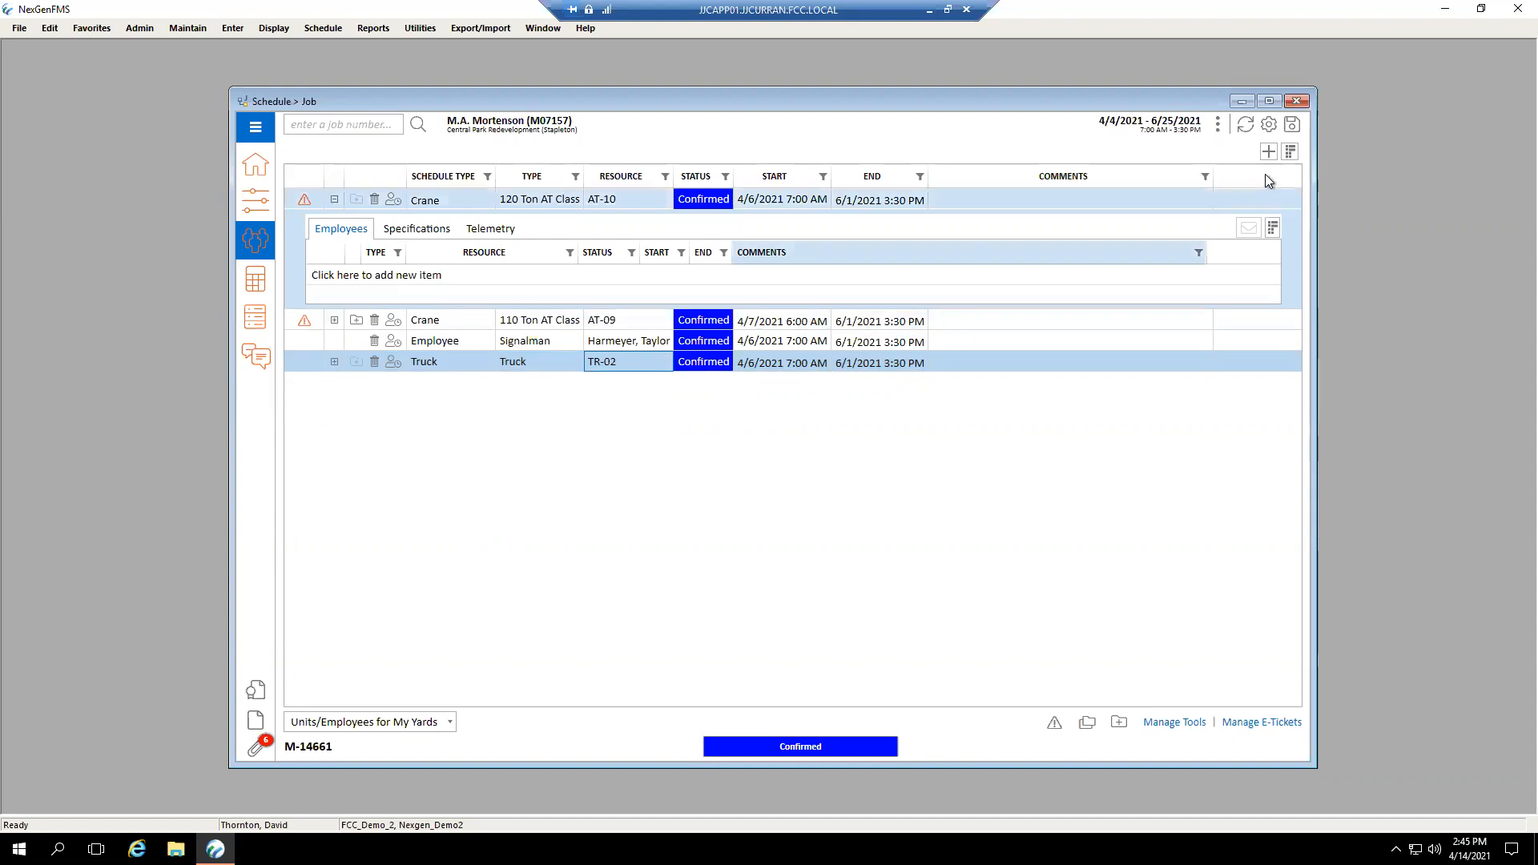
- Add a unit row with schedule type Trailer, type Flatbed Trailer and resource M&N-02
click(1268, 152)
click(1176, 180)
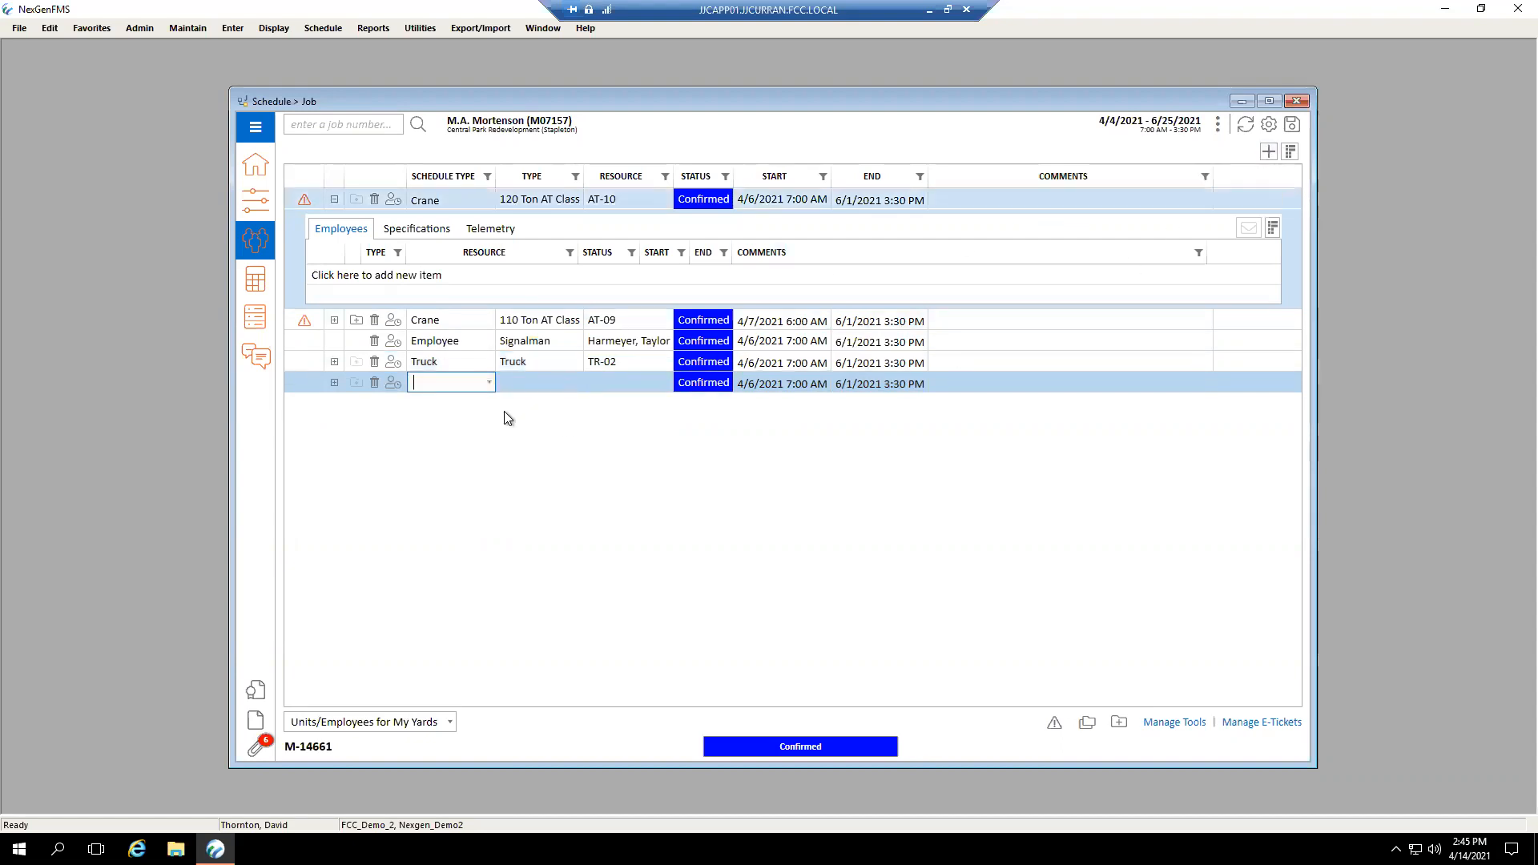
click(489, 383)
click(460, 462)
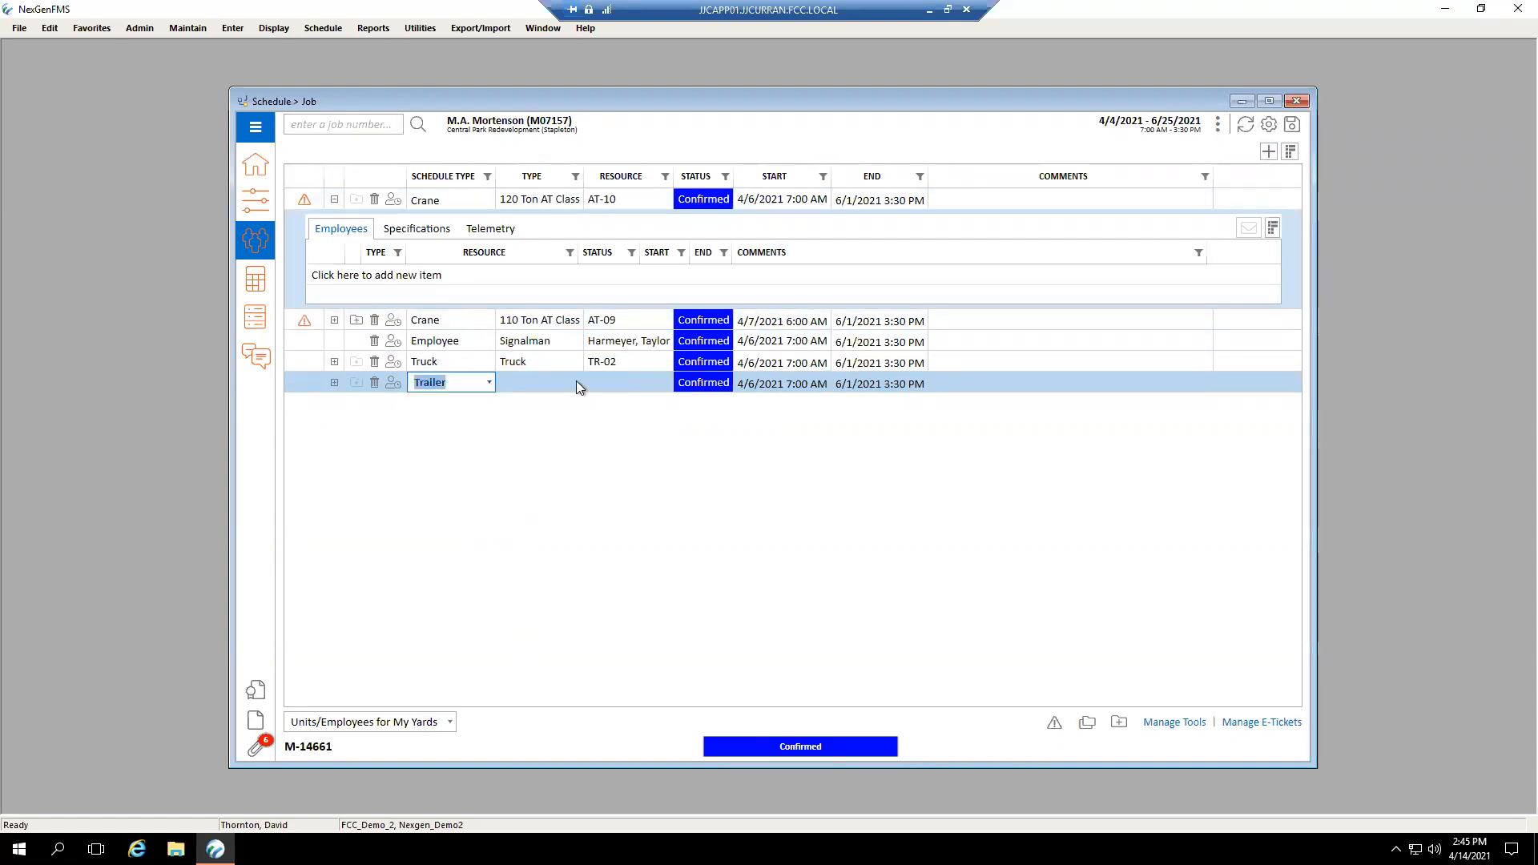
click(576, 382)
click(541, 424)
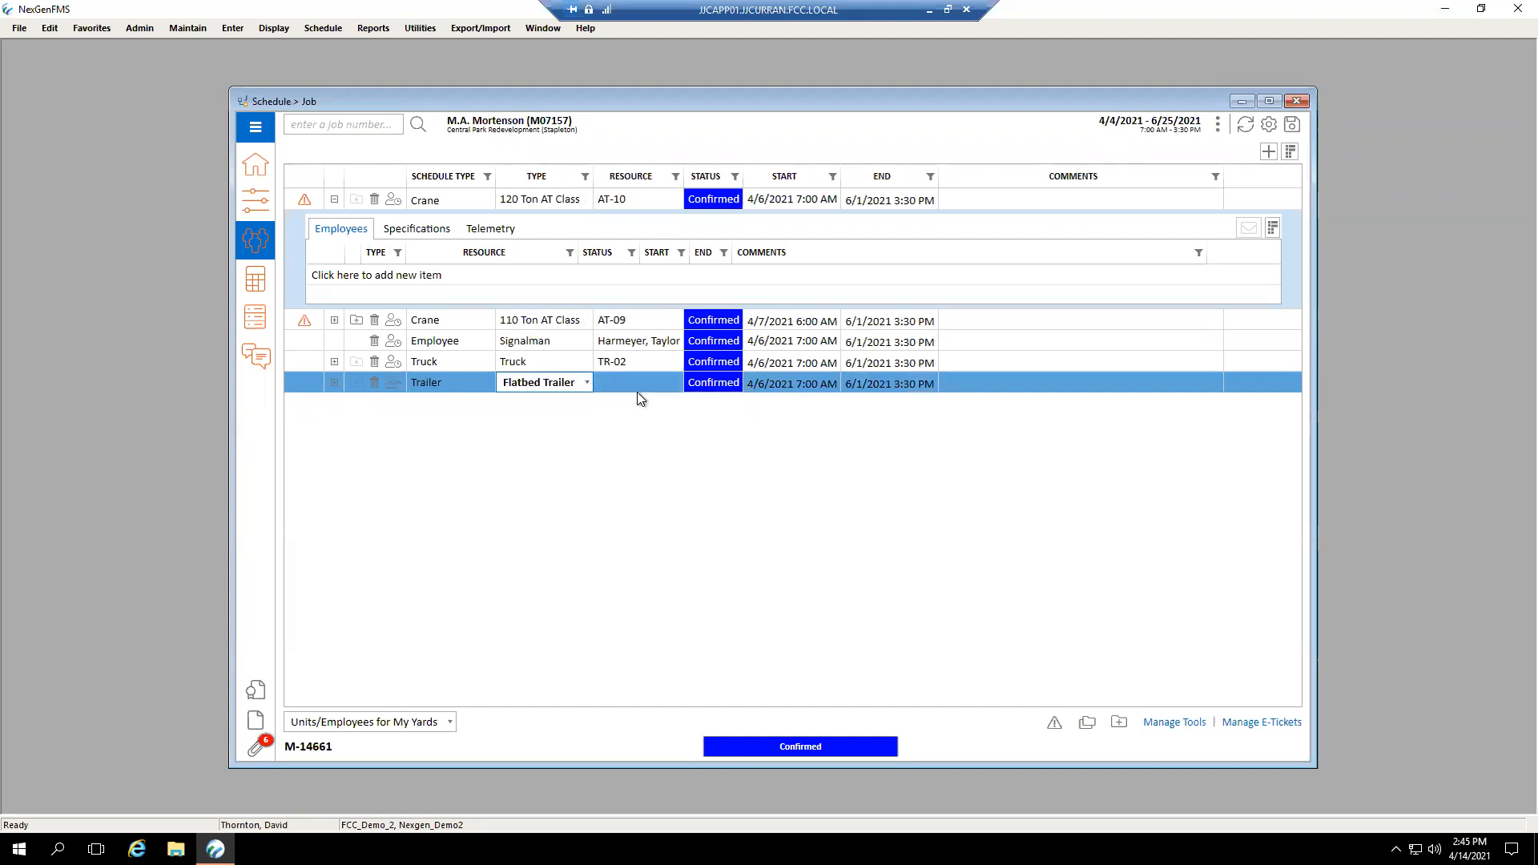
click(666, 383)
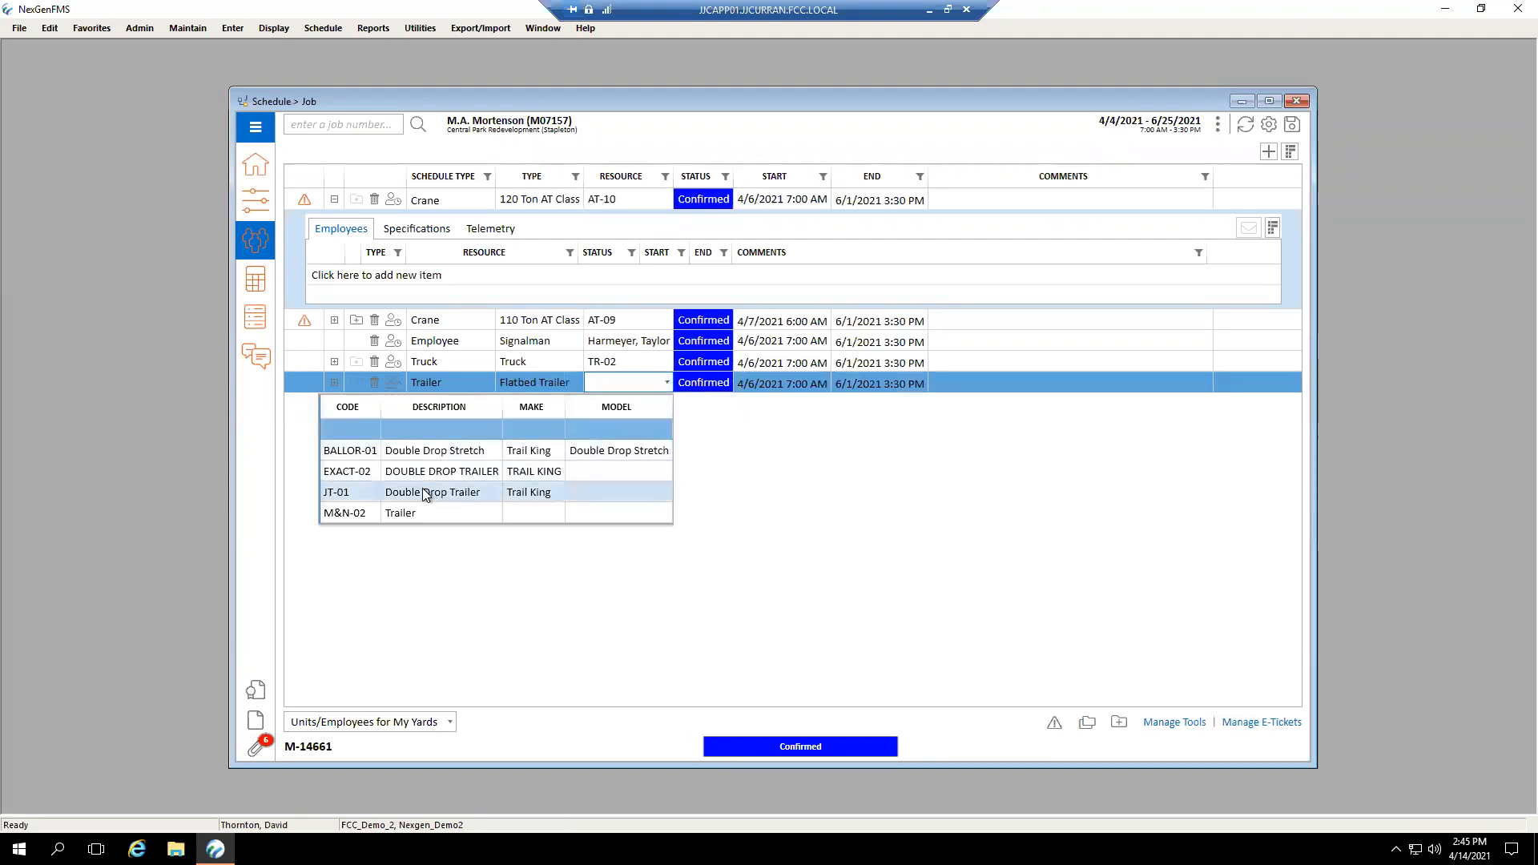
click(470, 517)
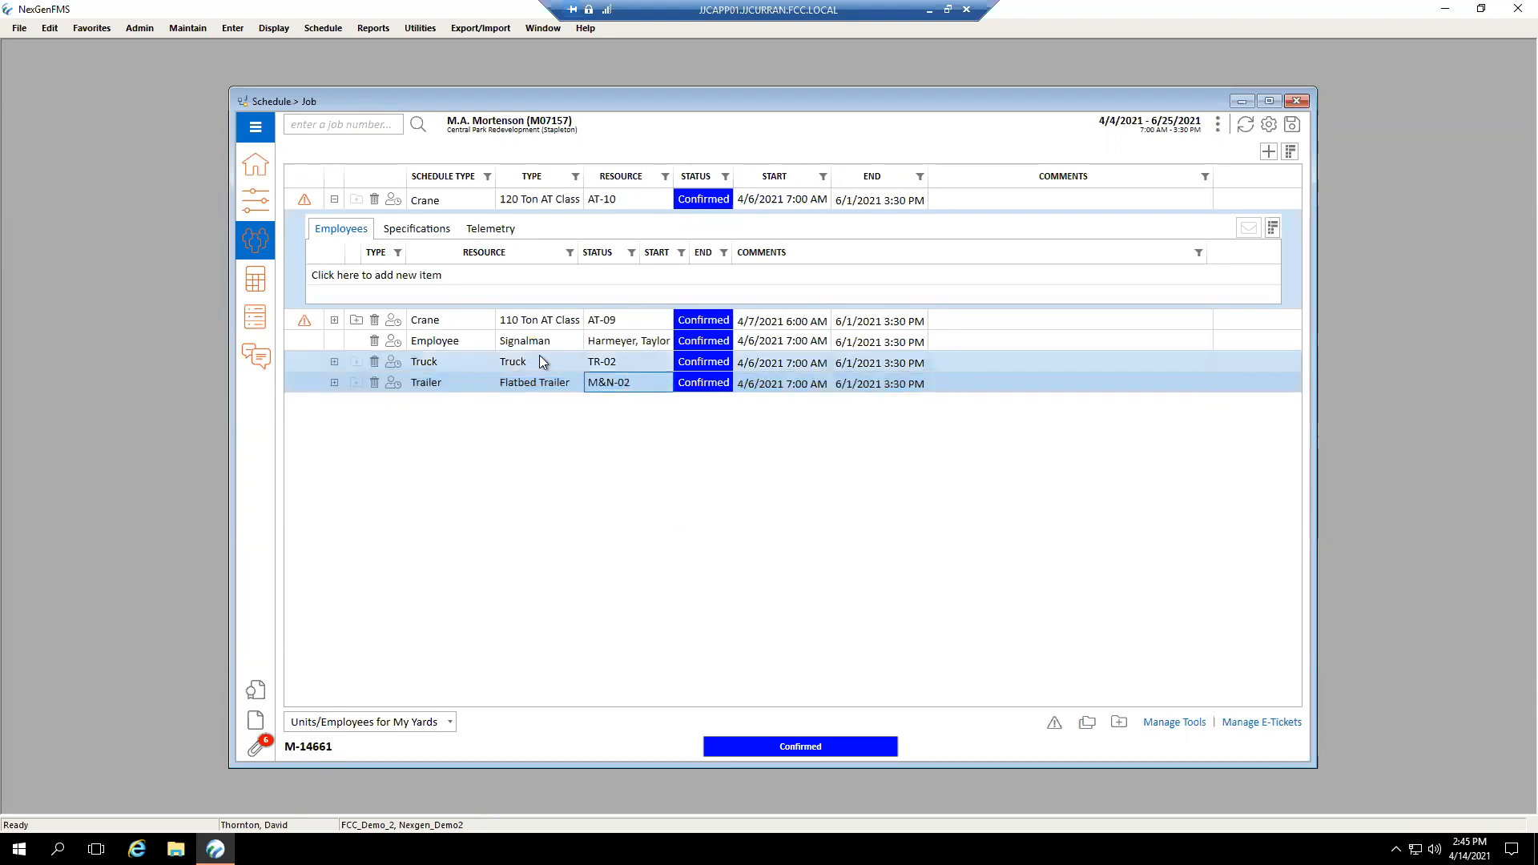
- Expand truck TR-02 and add an employee row of type Driver with an assigned employee
click(336, 362)
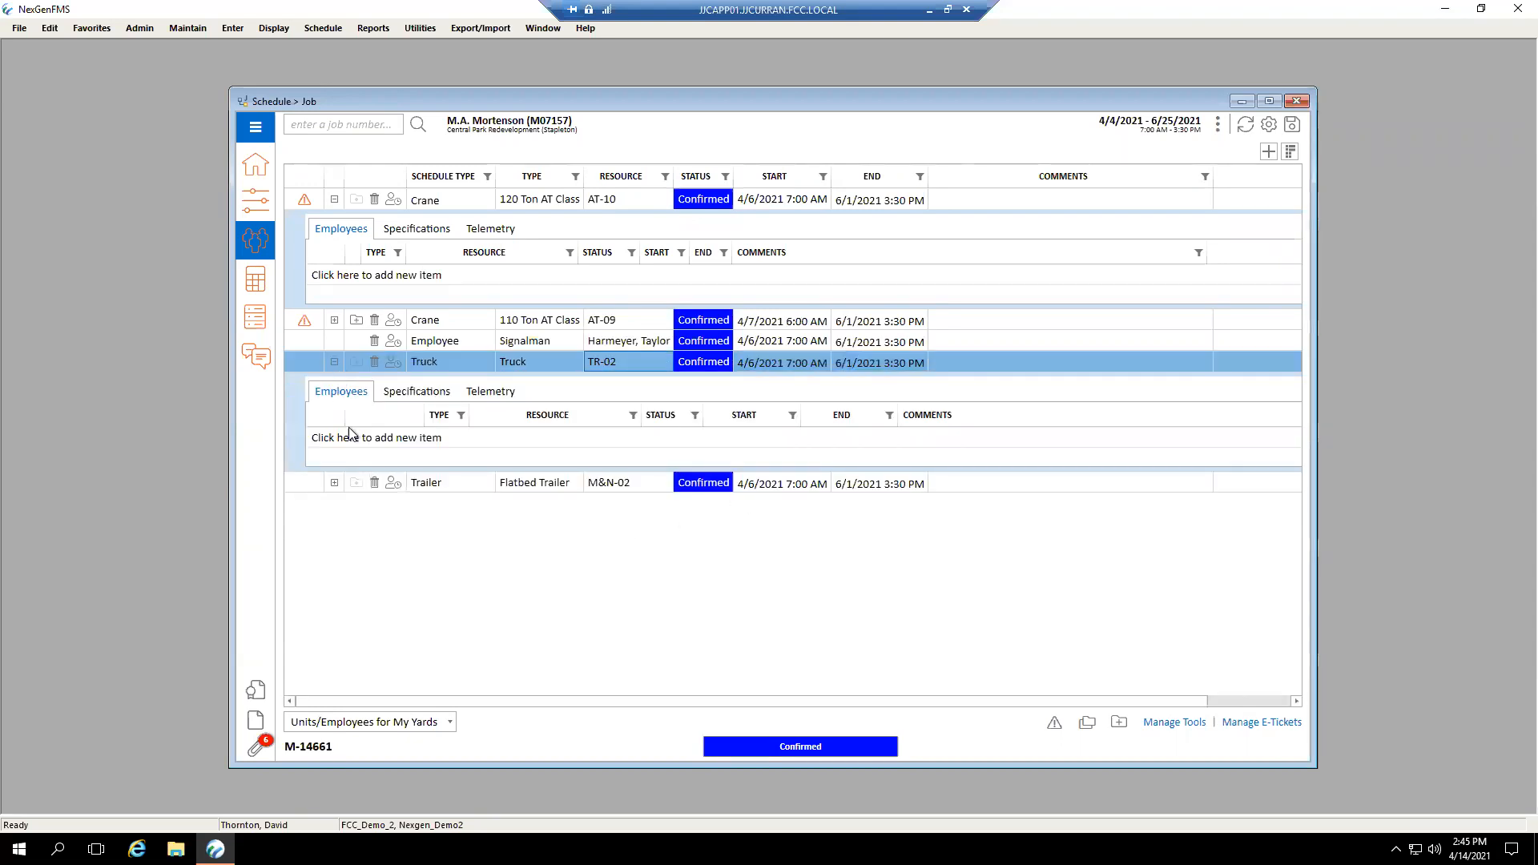
click(431, 443)
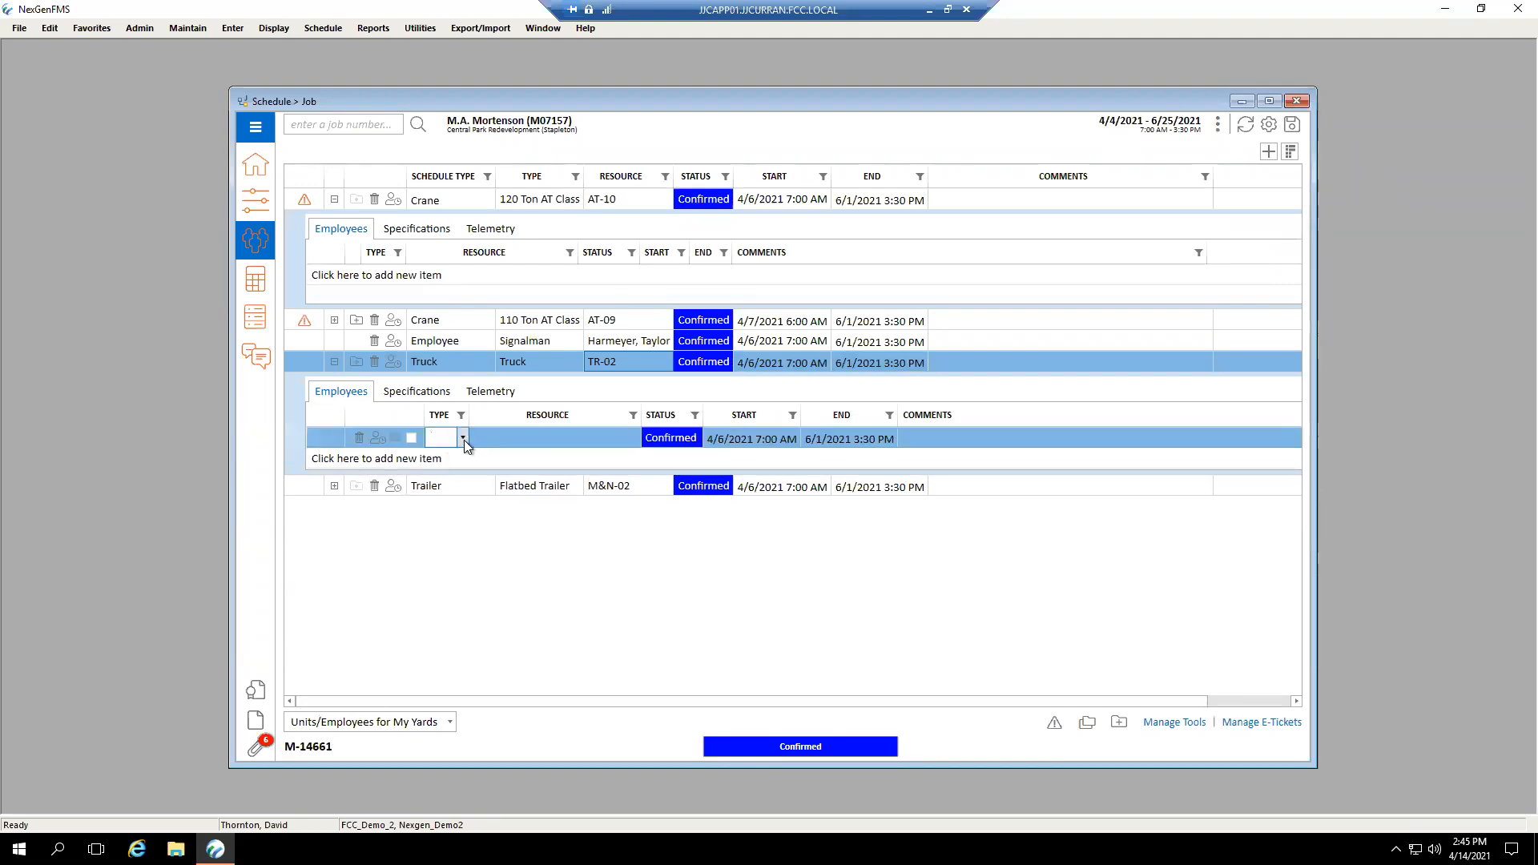
click(463, 438)
click(401, 479)
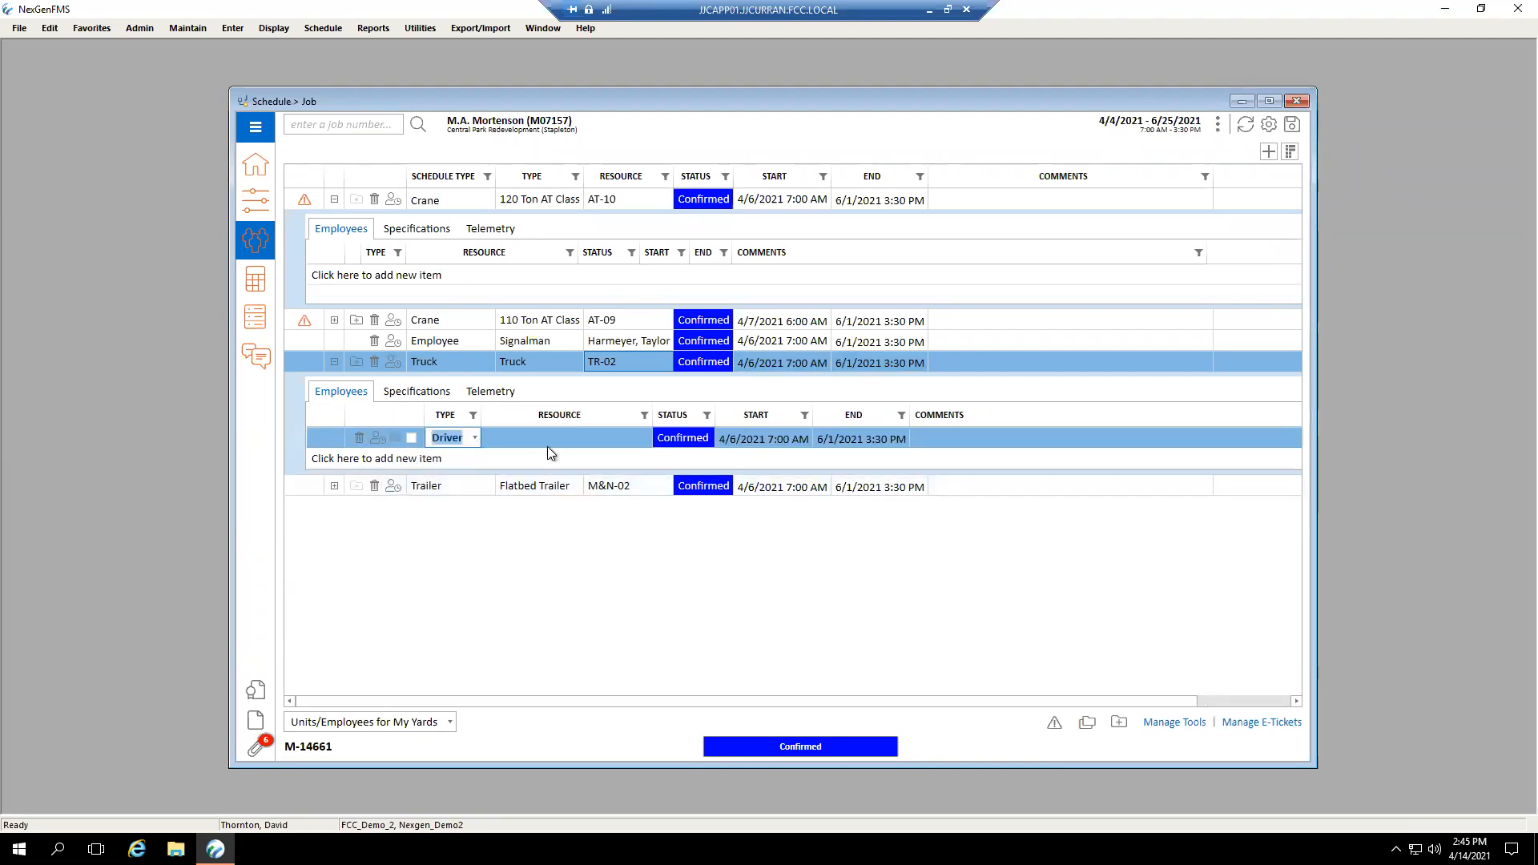
click(547, 439)
click(632, 441)
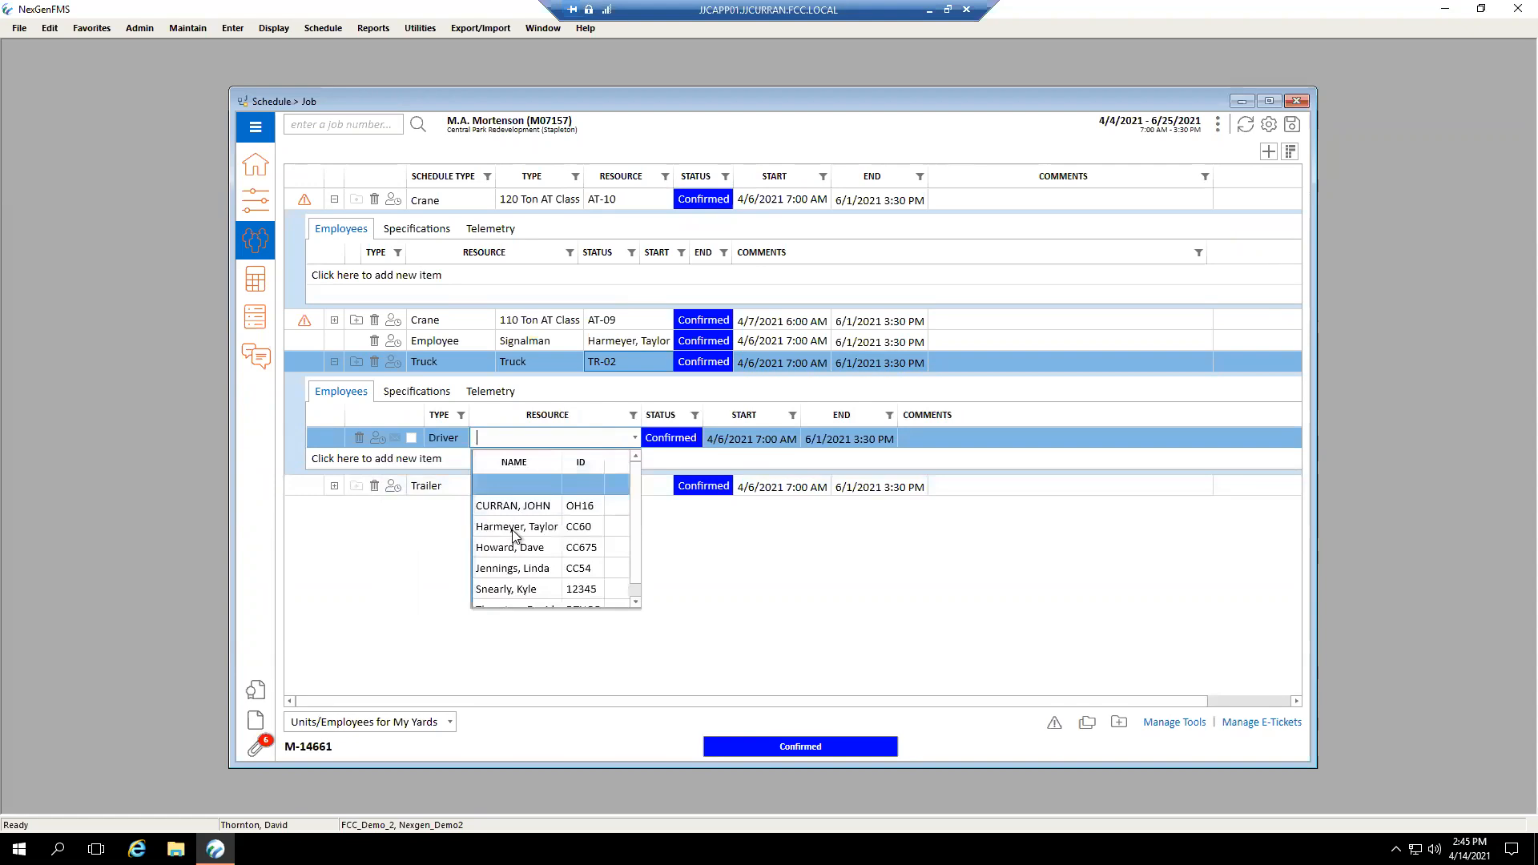
click(555, 570)
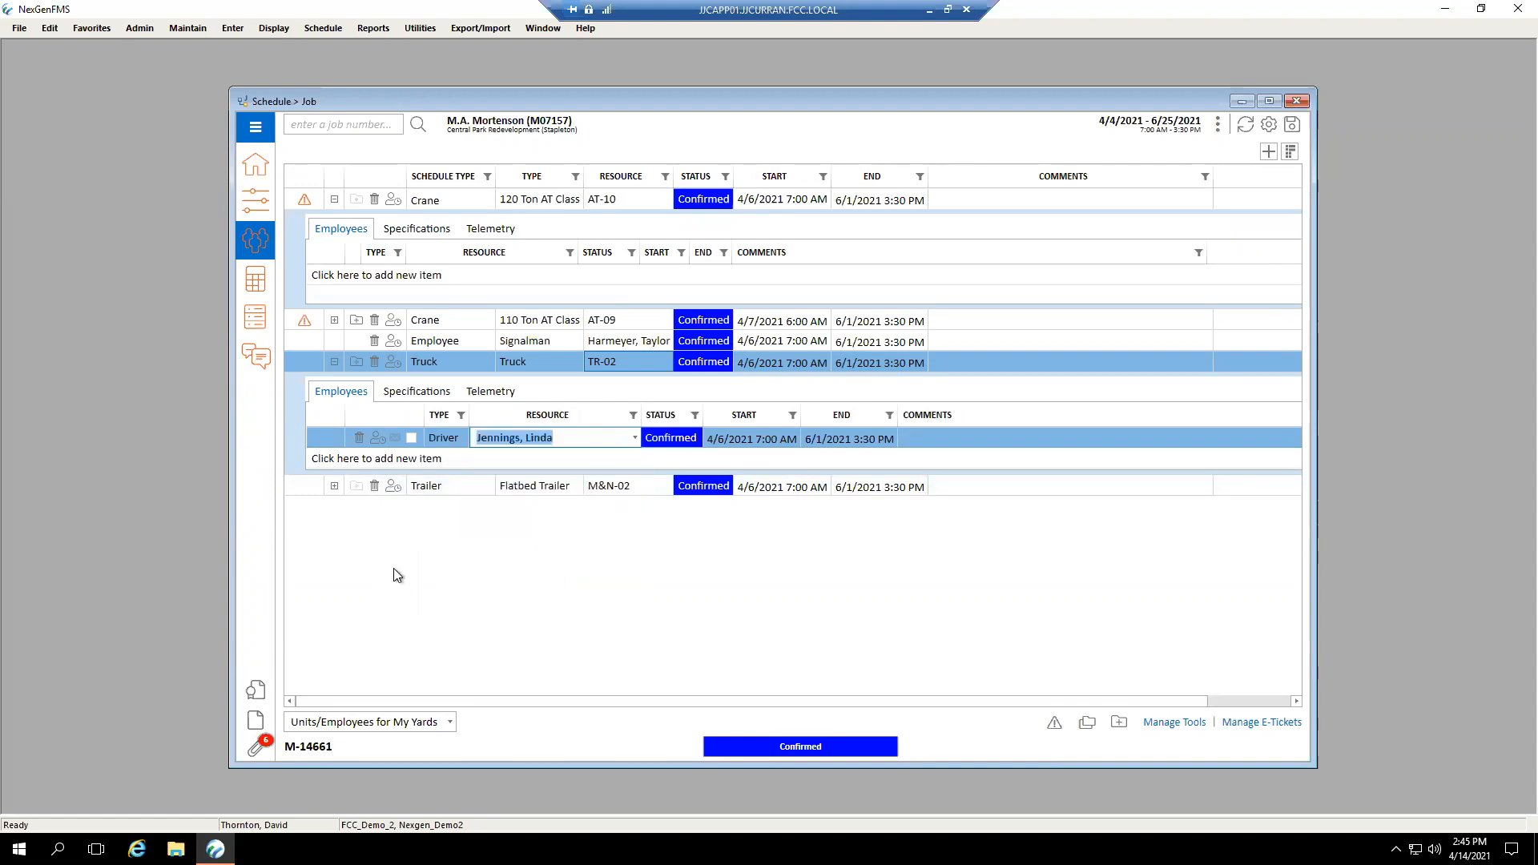
- Add the truck's driver as Driver under trailer M&N-02 as well, and mark the driver rows of both units as checked
click(334, 486)
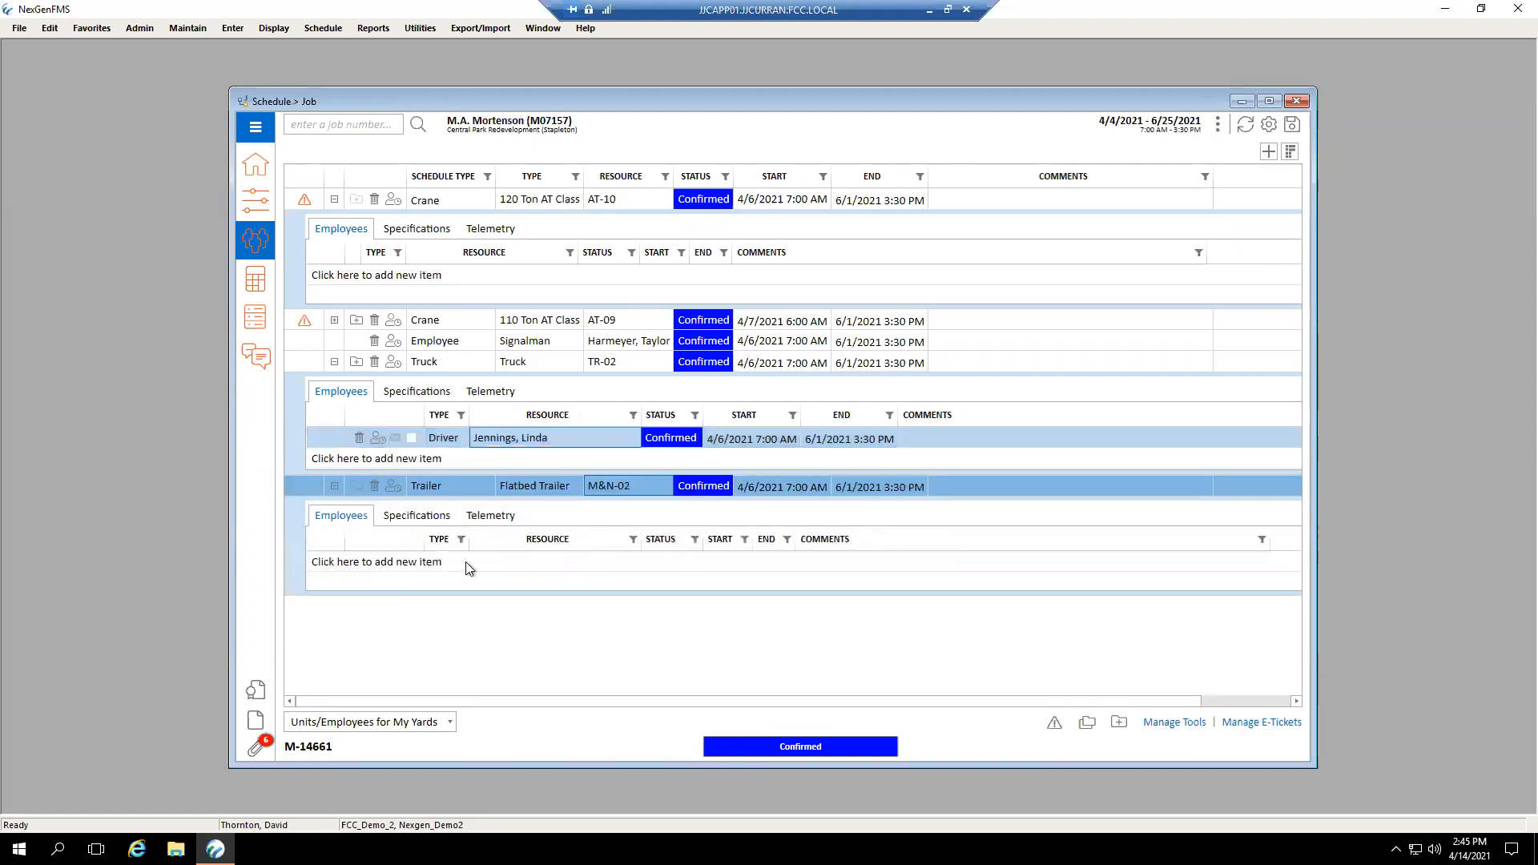
click(466, 563)
click(464, 563)
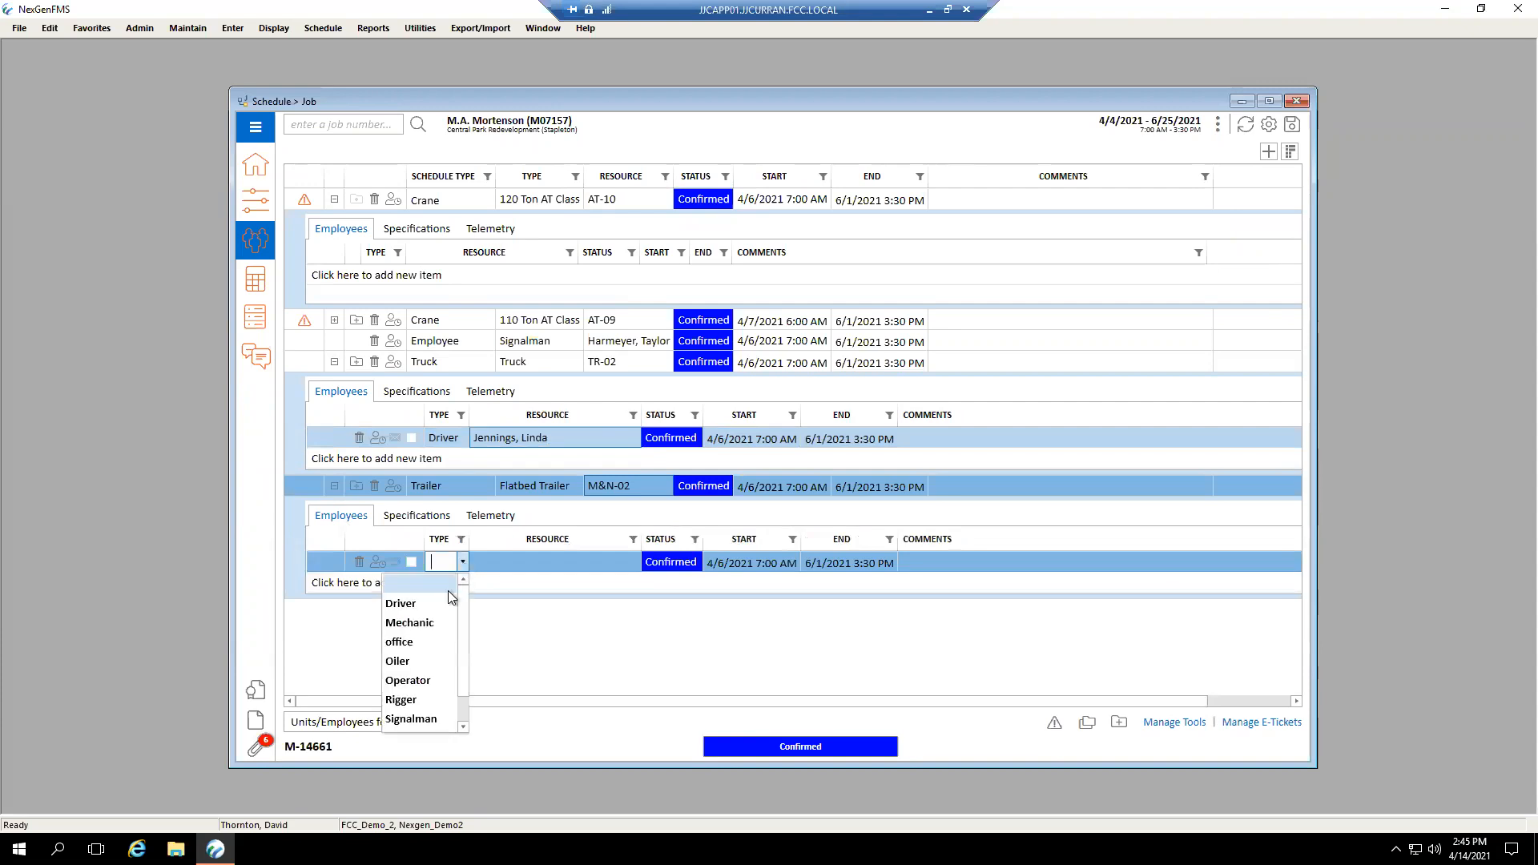
click(433, 584)
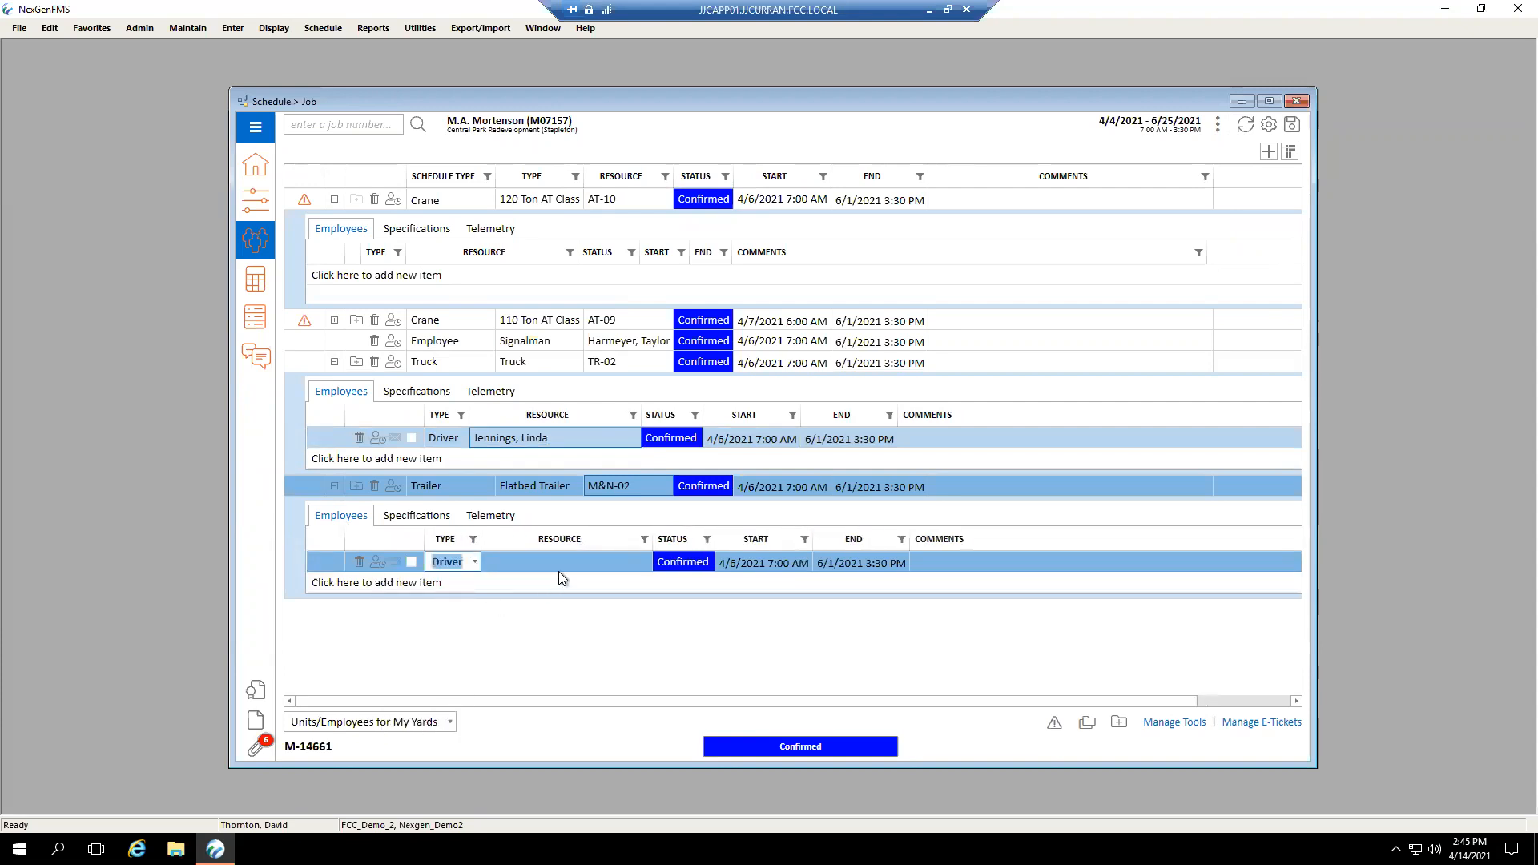
click(626, 564)
click(632, 563)
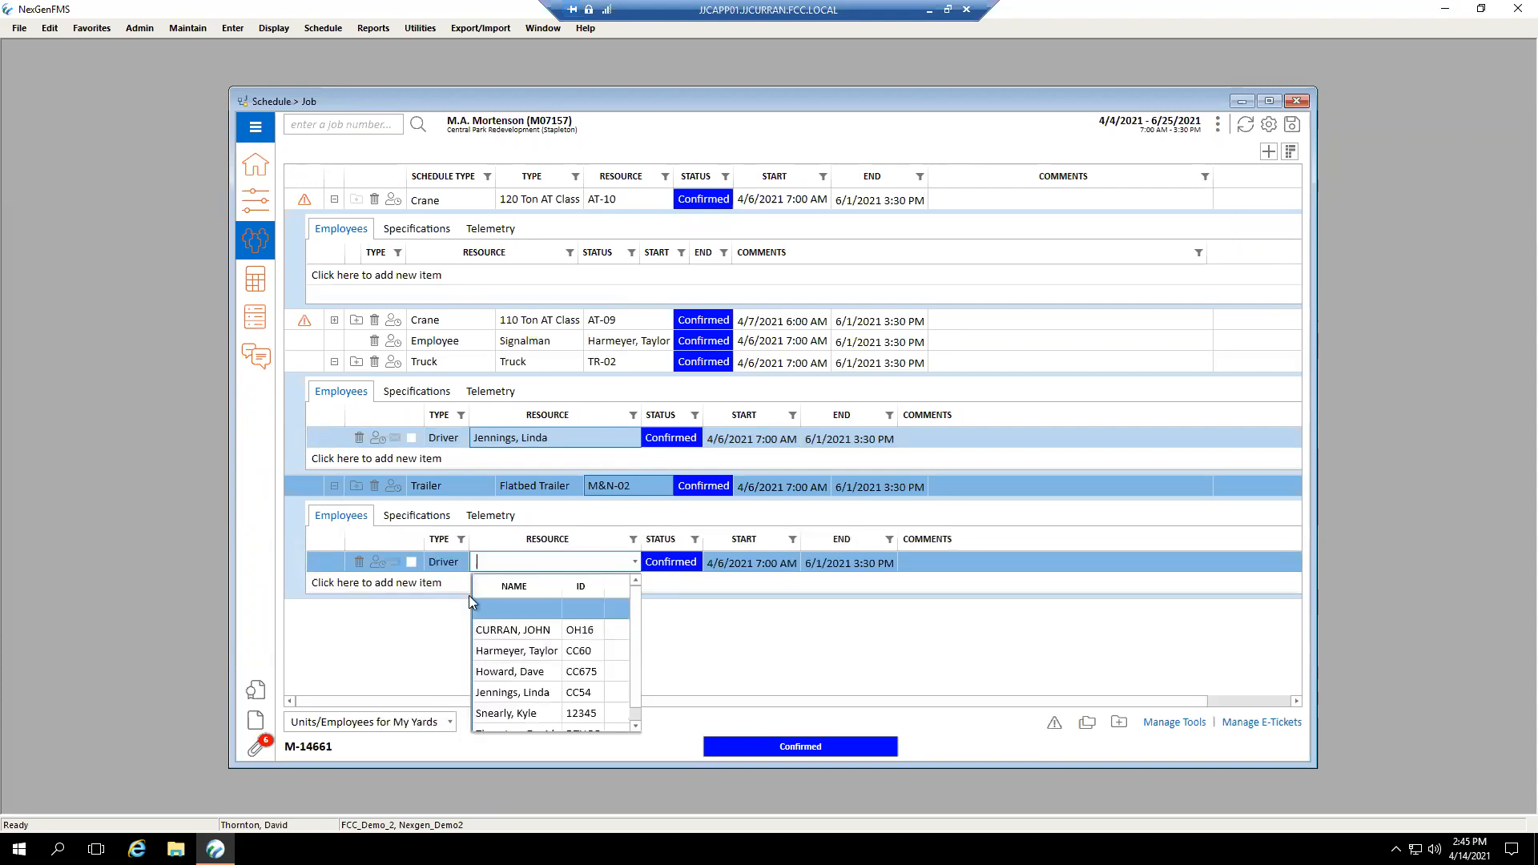
click(516, 694)
click(411, 562)
click(412, 438)
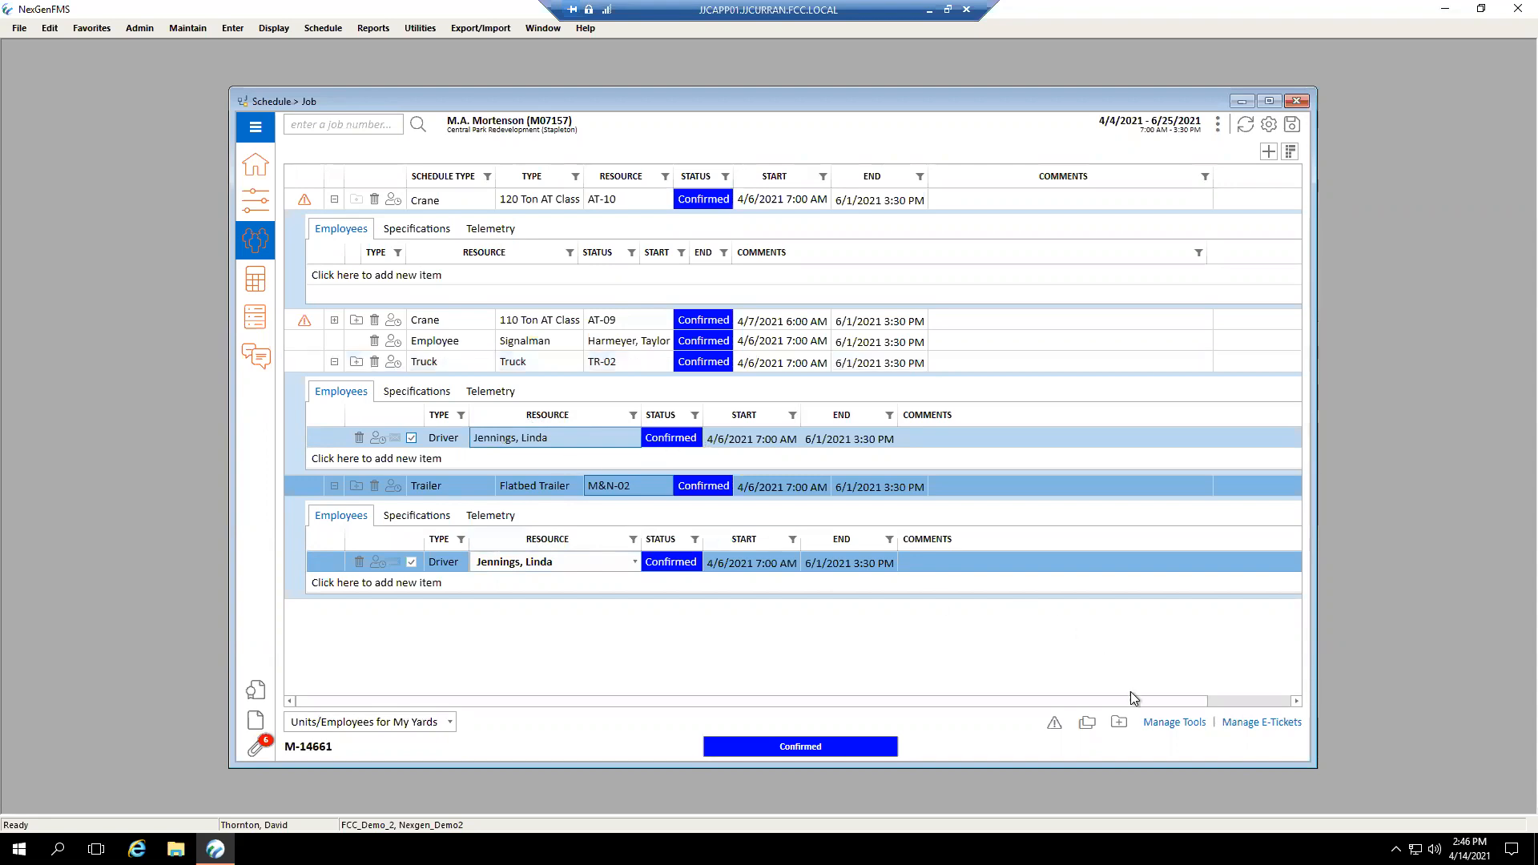
- Open the Generate LEM form for the job, saving the changes and acknowledging the resource conflicts
click(1120, 725)
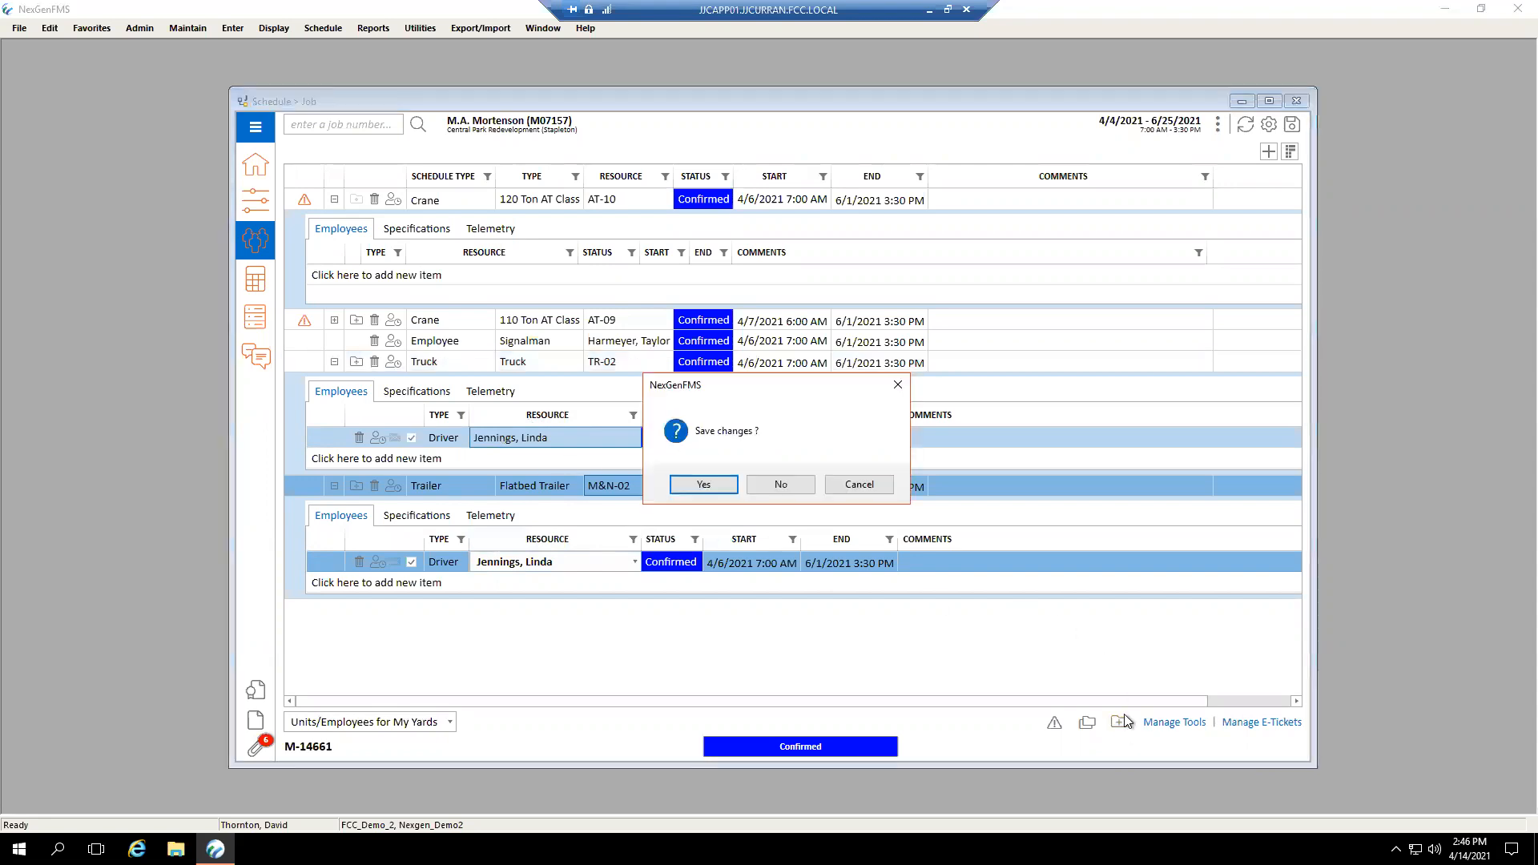
click(716, 490)
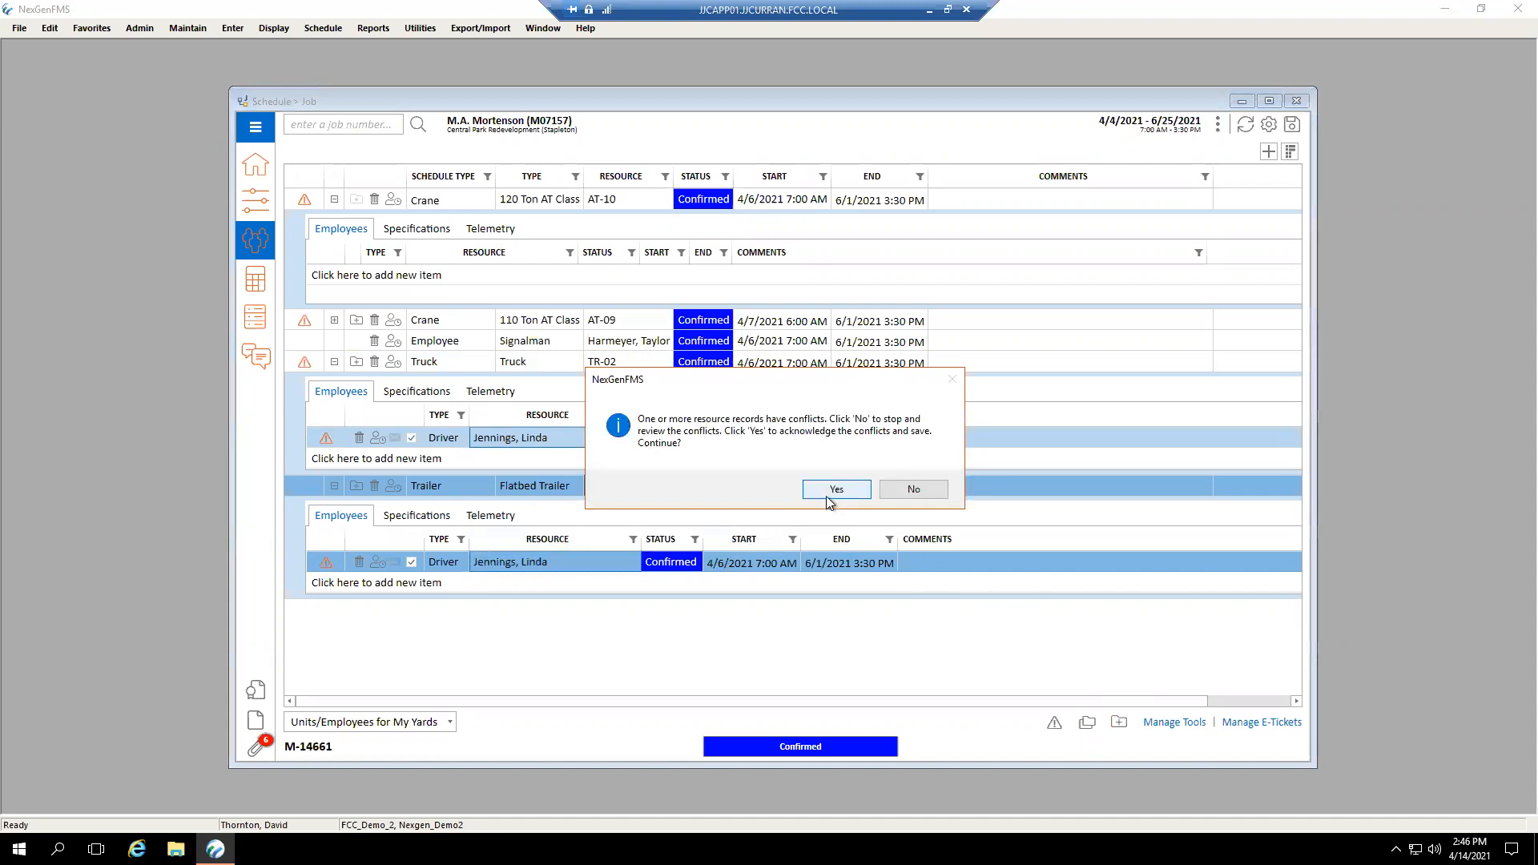
click(827, 492)
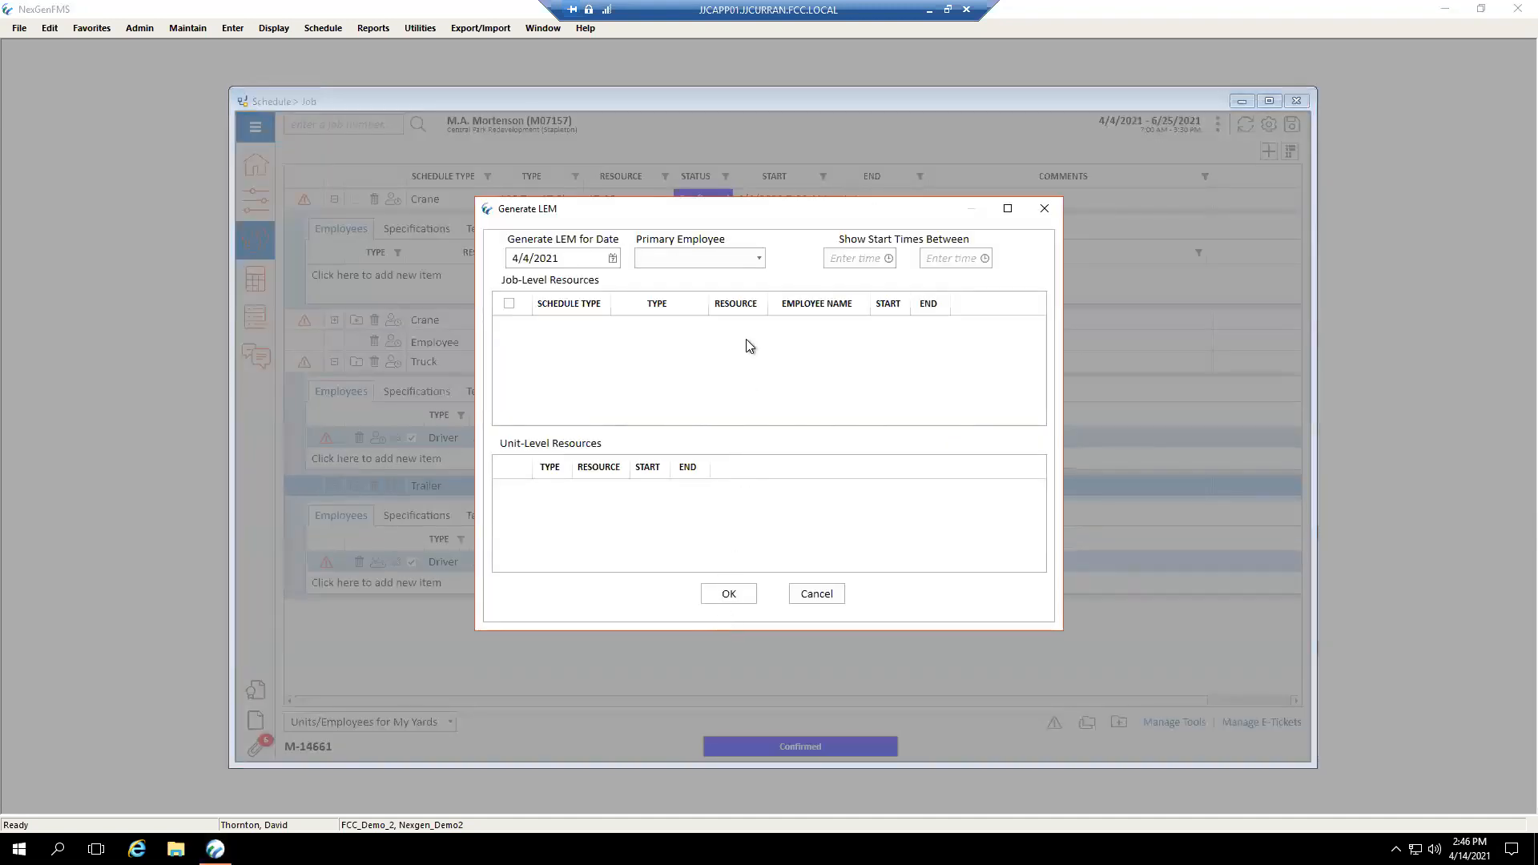
drag(638, 211, 728, 262)
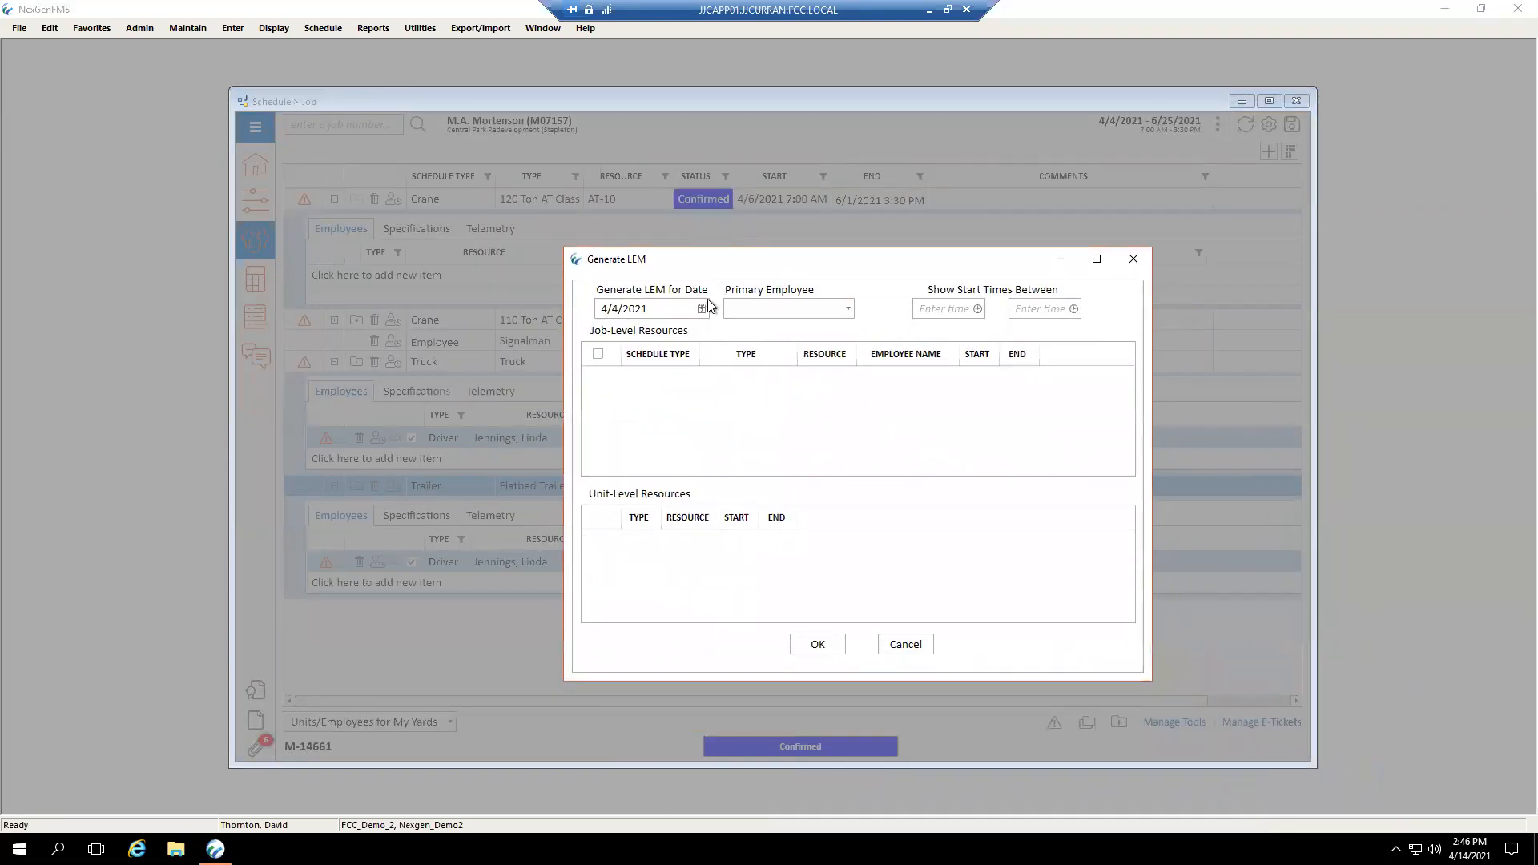
- Set up a LEM for 4/6/2021 with TR-02's driver as primary employee, include trailer M&N-02 and crane AT-10, and cancel the form
click(701, 309)
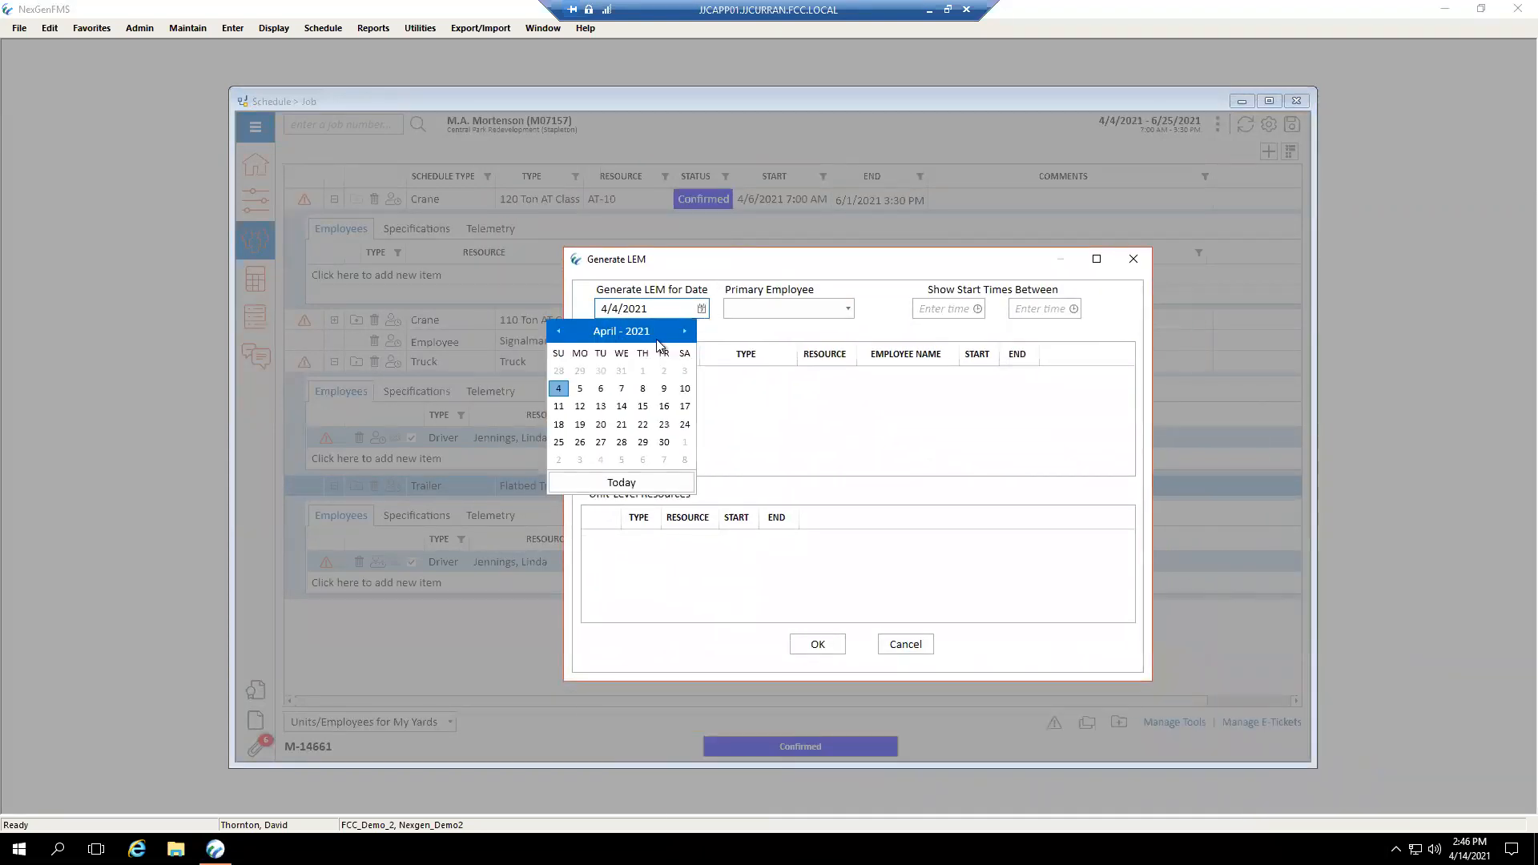
click(609, 390)
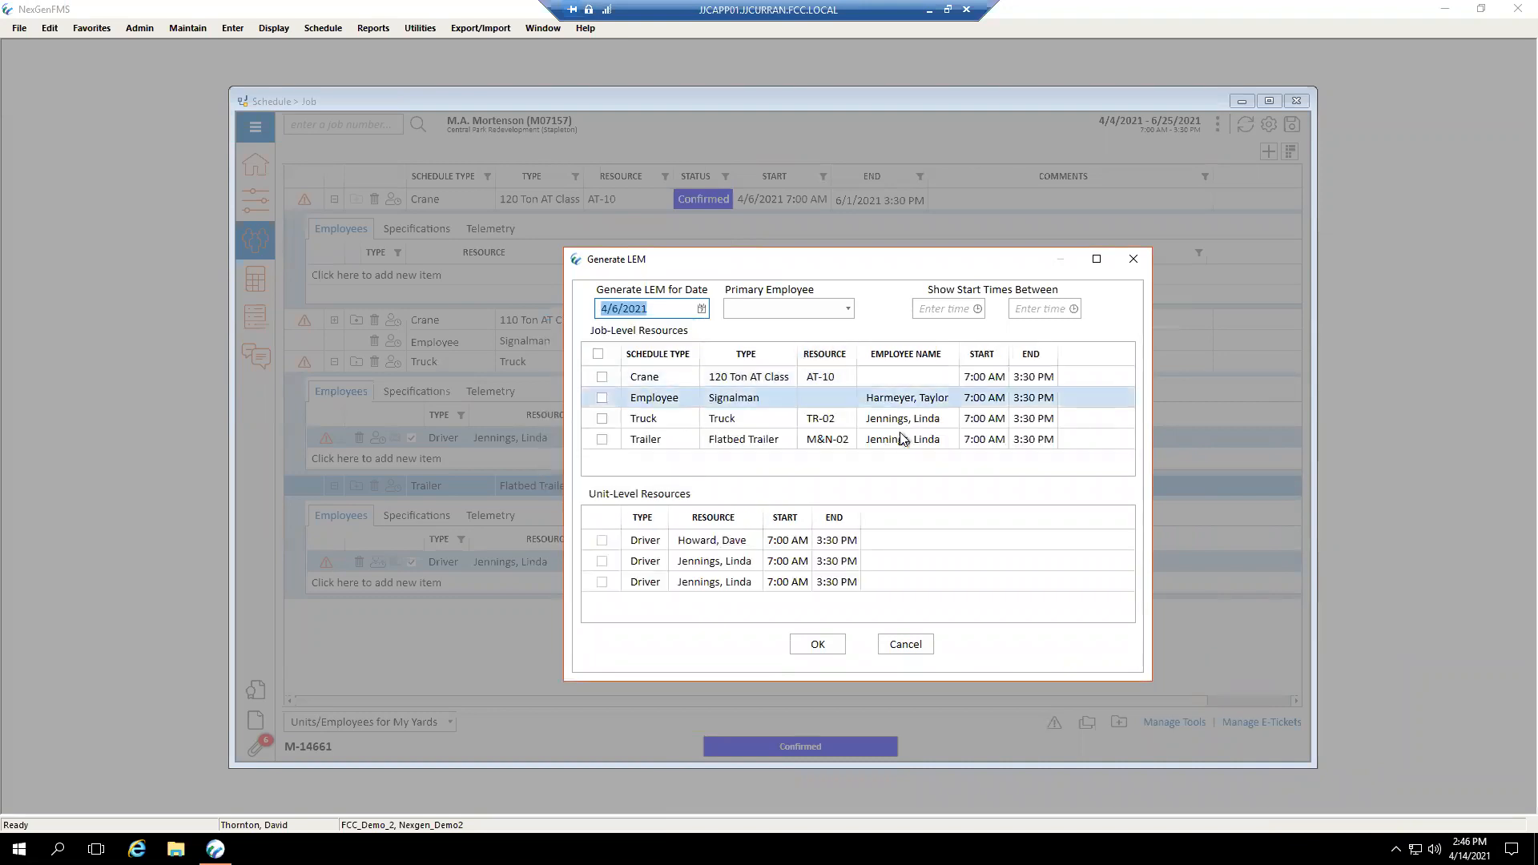
click(847, 308)
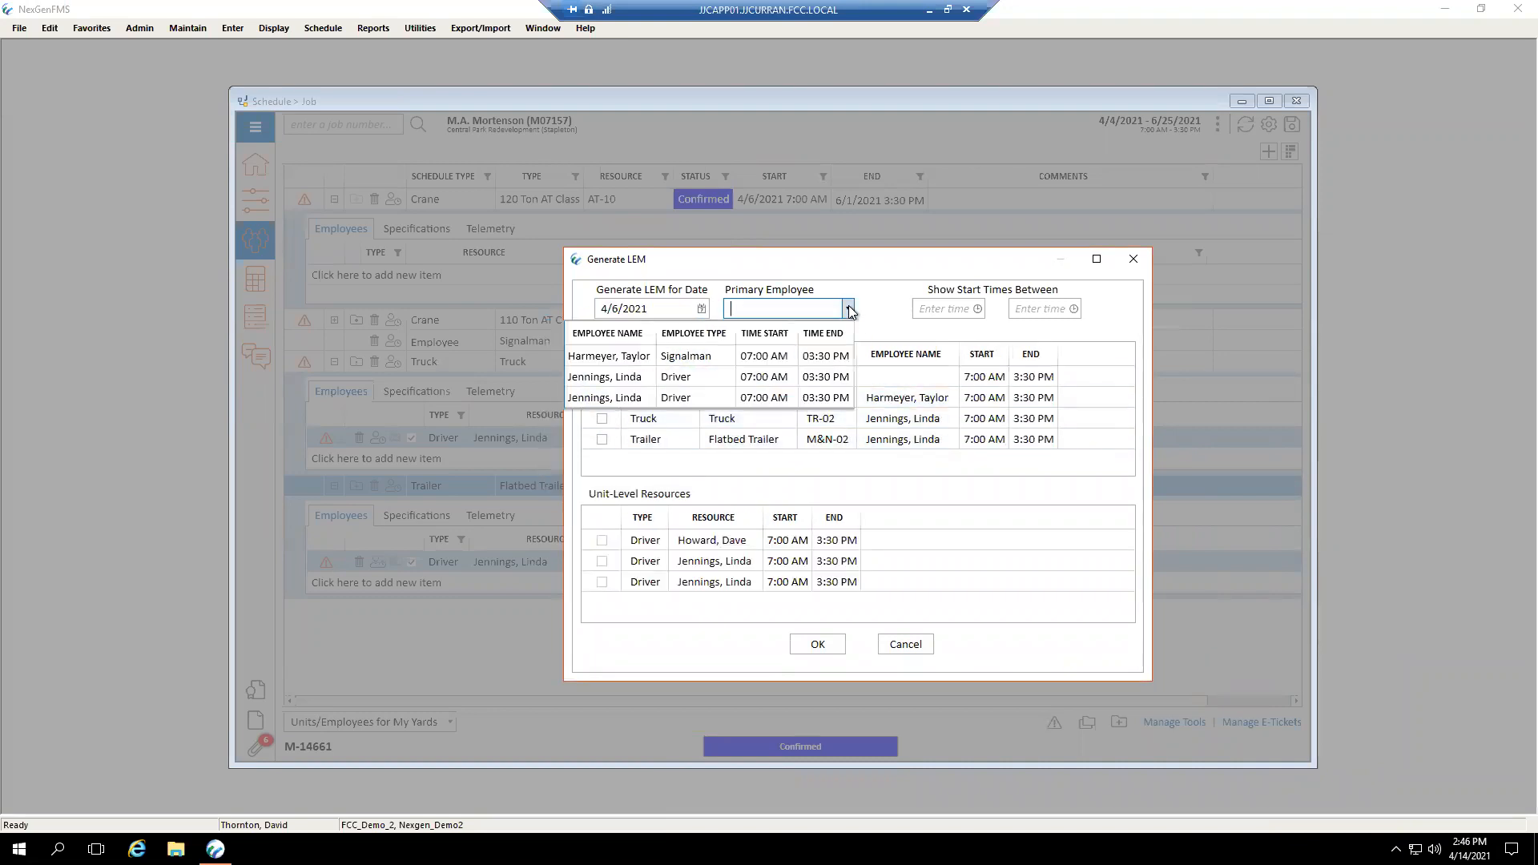
click(656, 381)
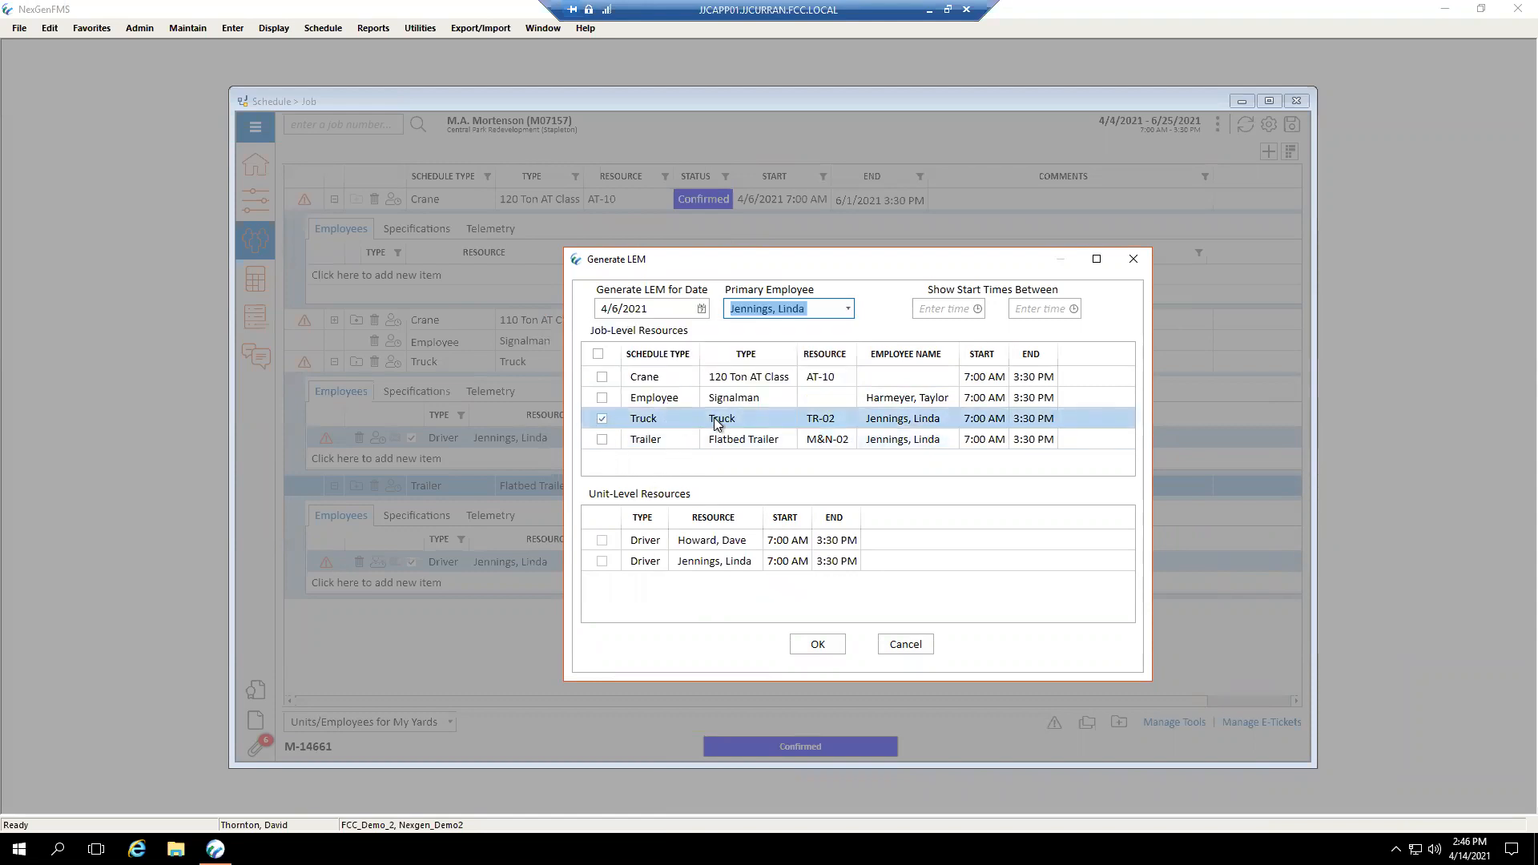
click(603, 440)
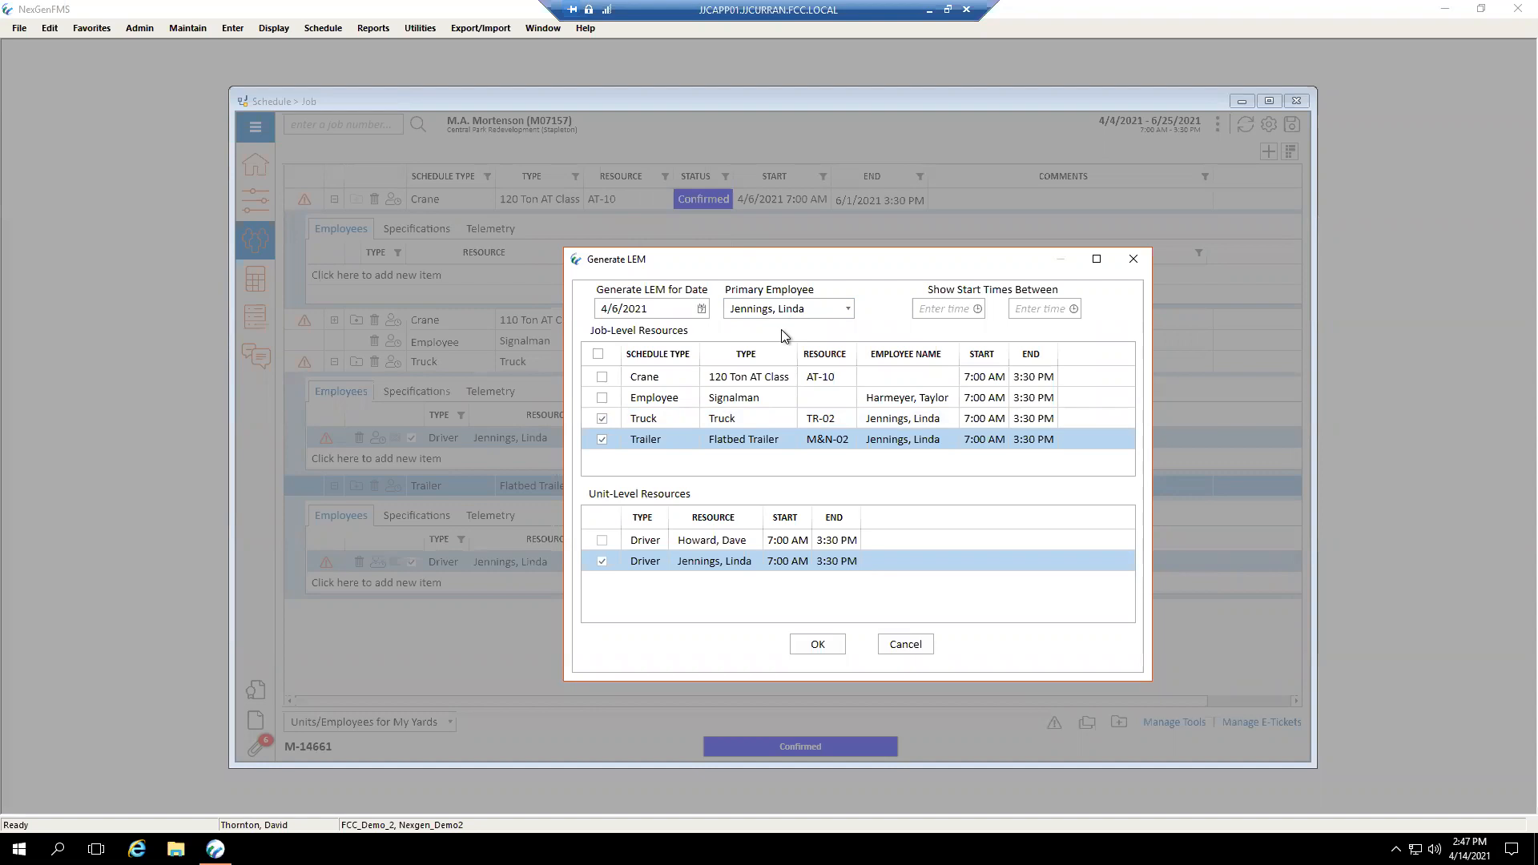
click(602, 377)
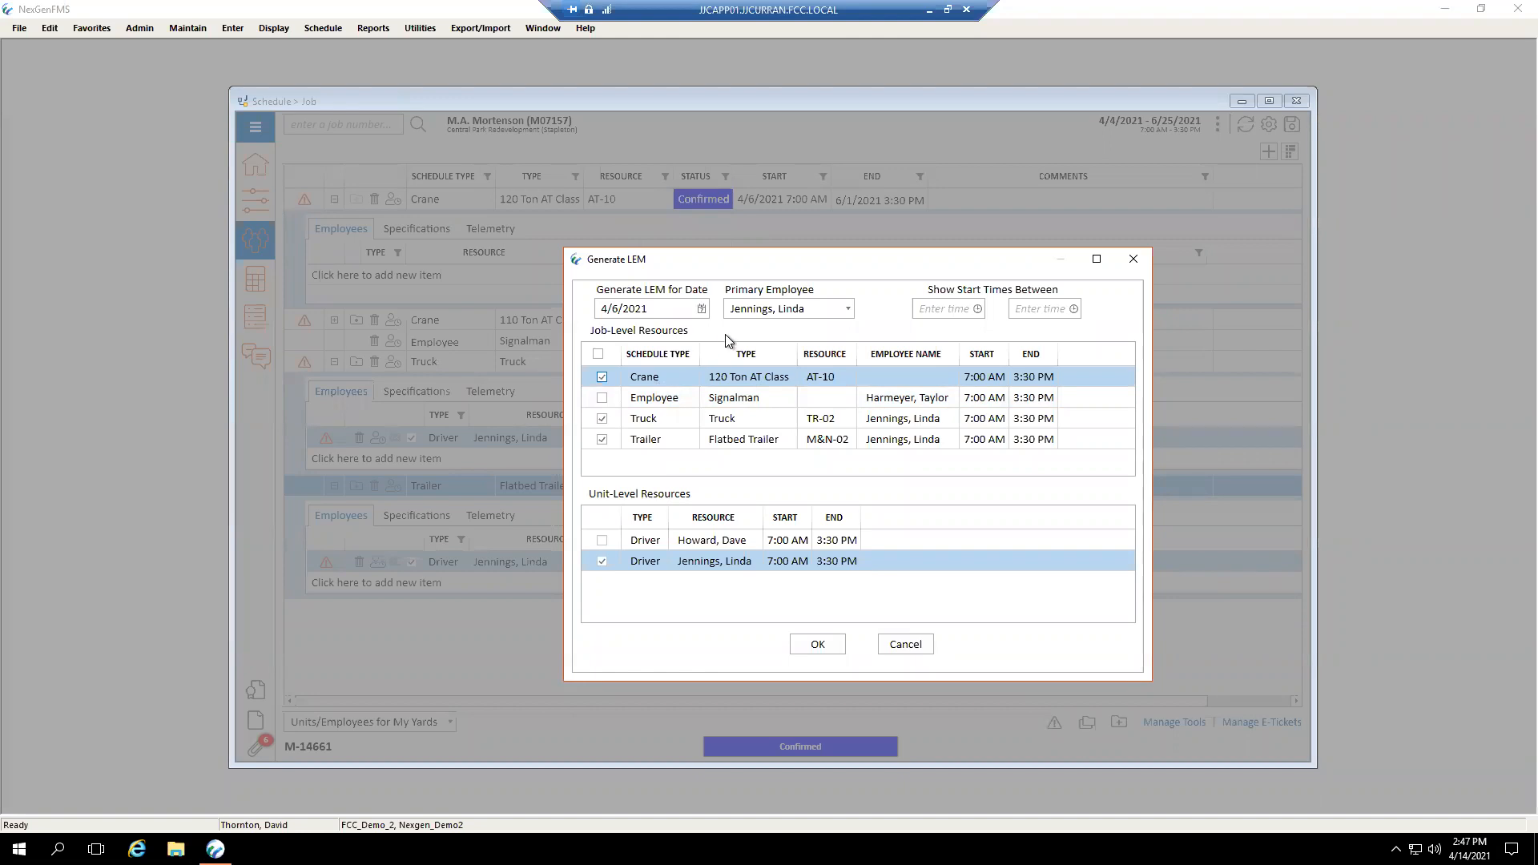
click(906, 647)
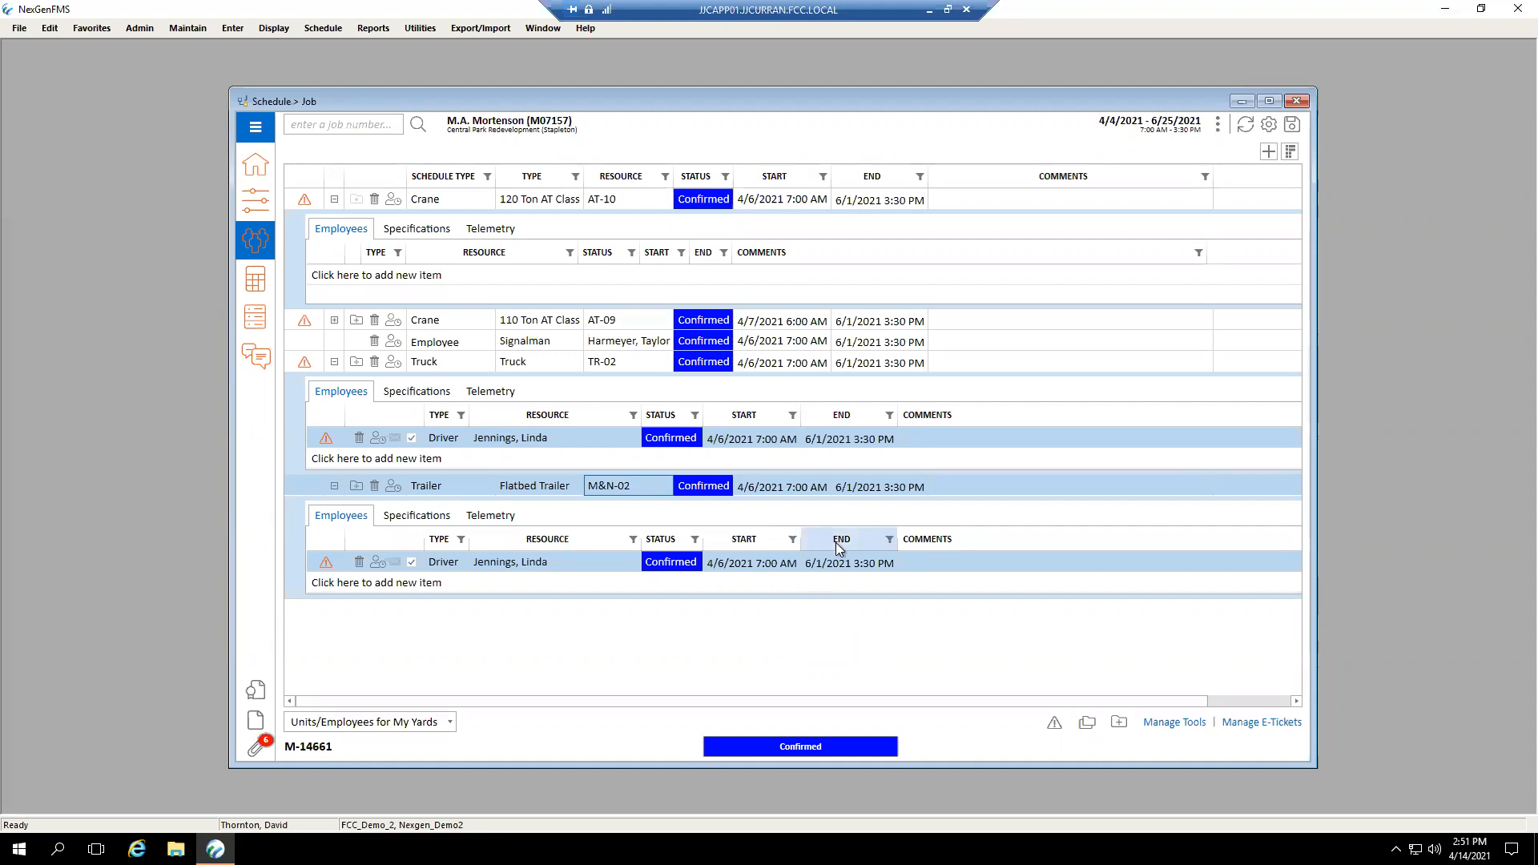
click(255, 164)
click(256, 239)
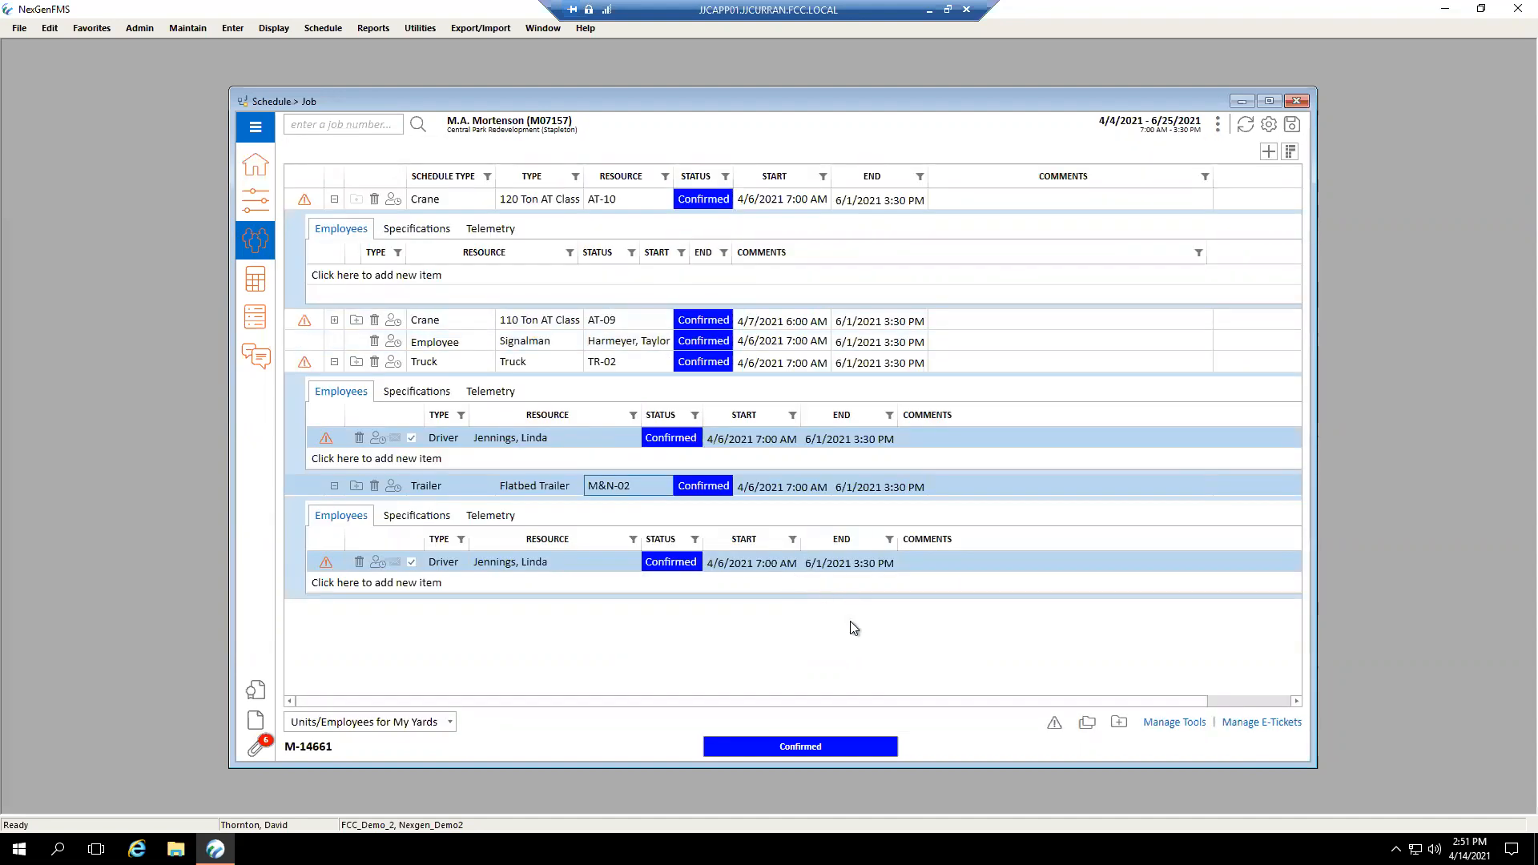
- Set the start of the driver under trailer M&N-02 to 4/1/2021, keeping the 7:00 AM time
click(762, 561)
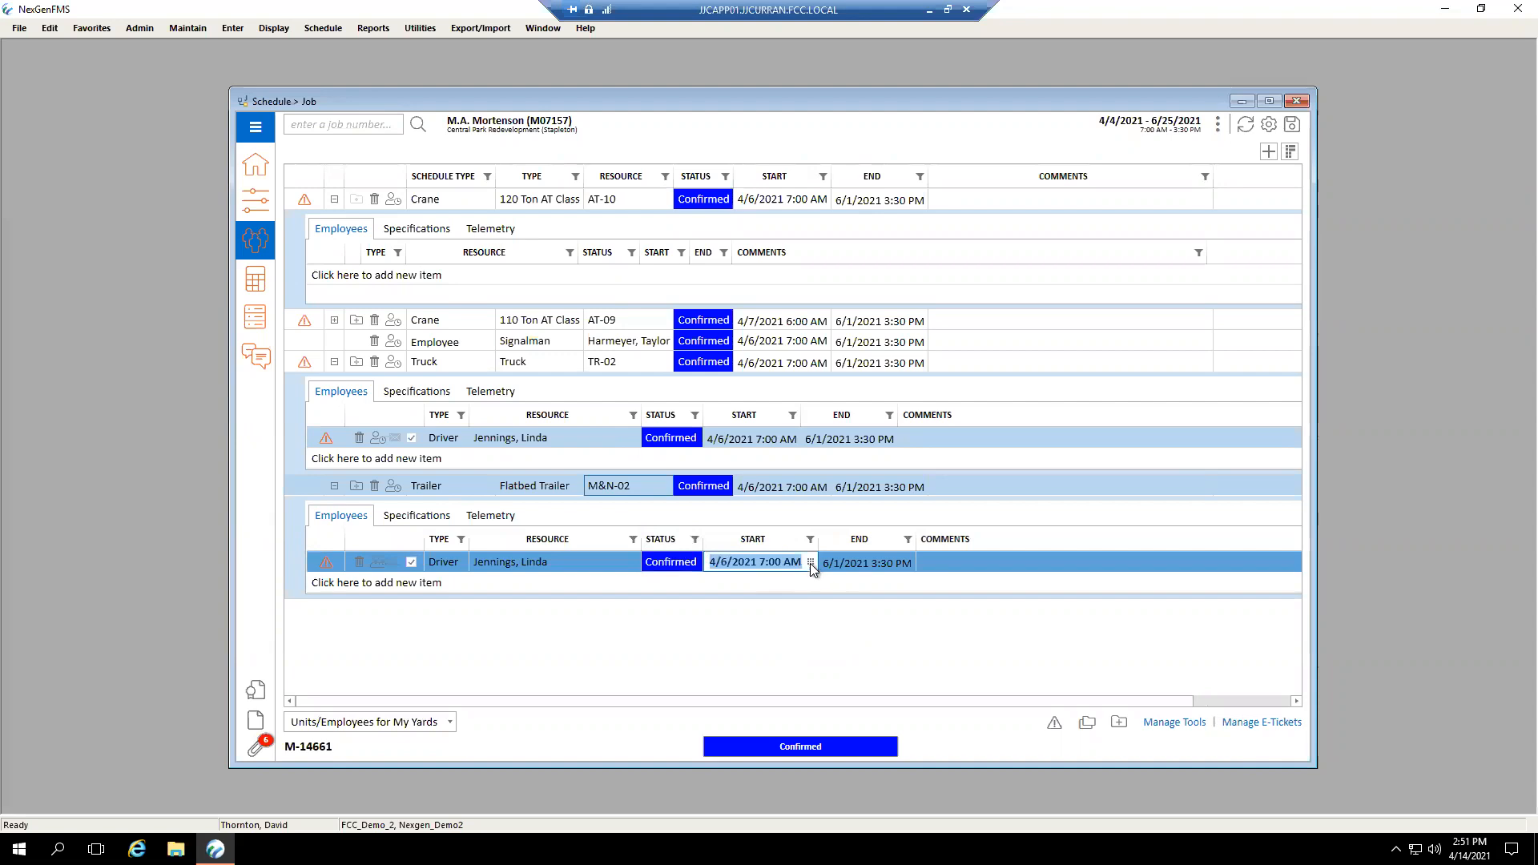
click(810, 563)
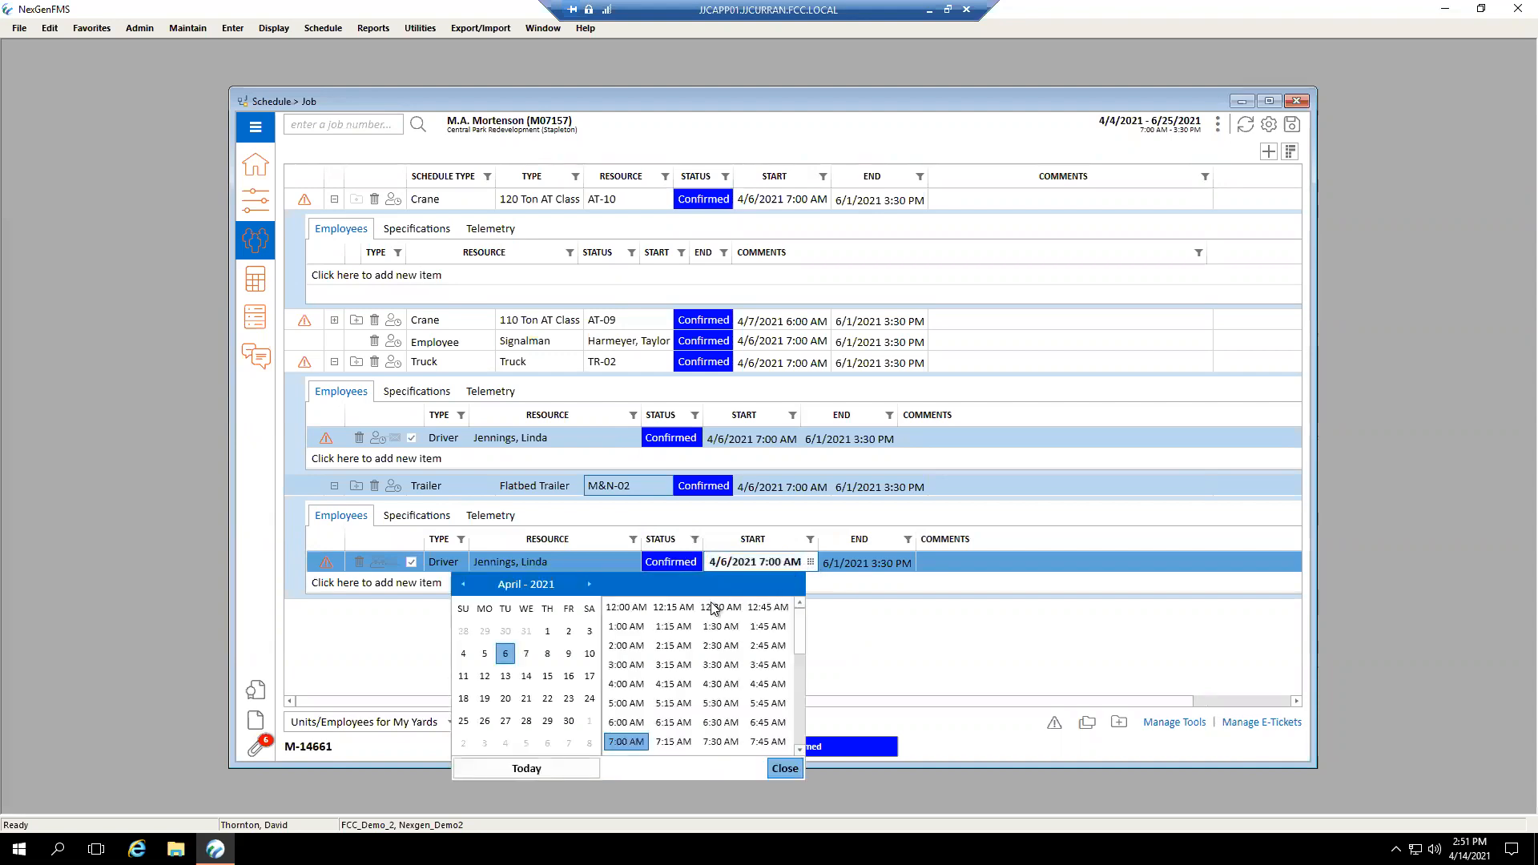
click(547, 631)
click(877, 623)
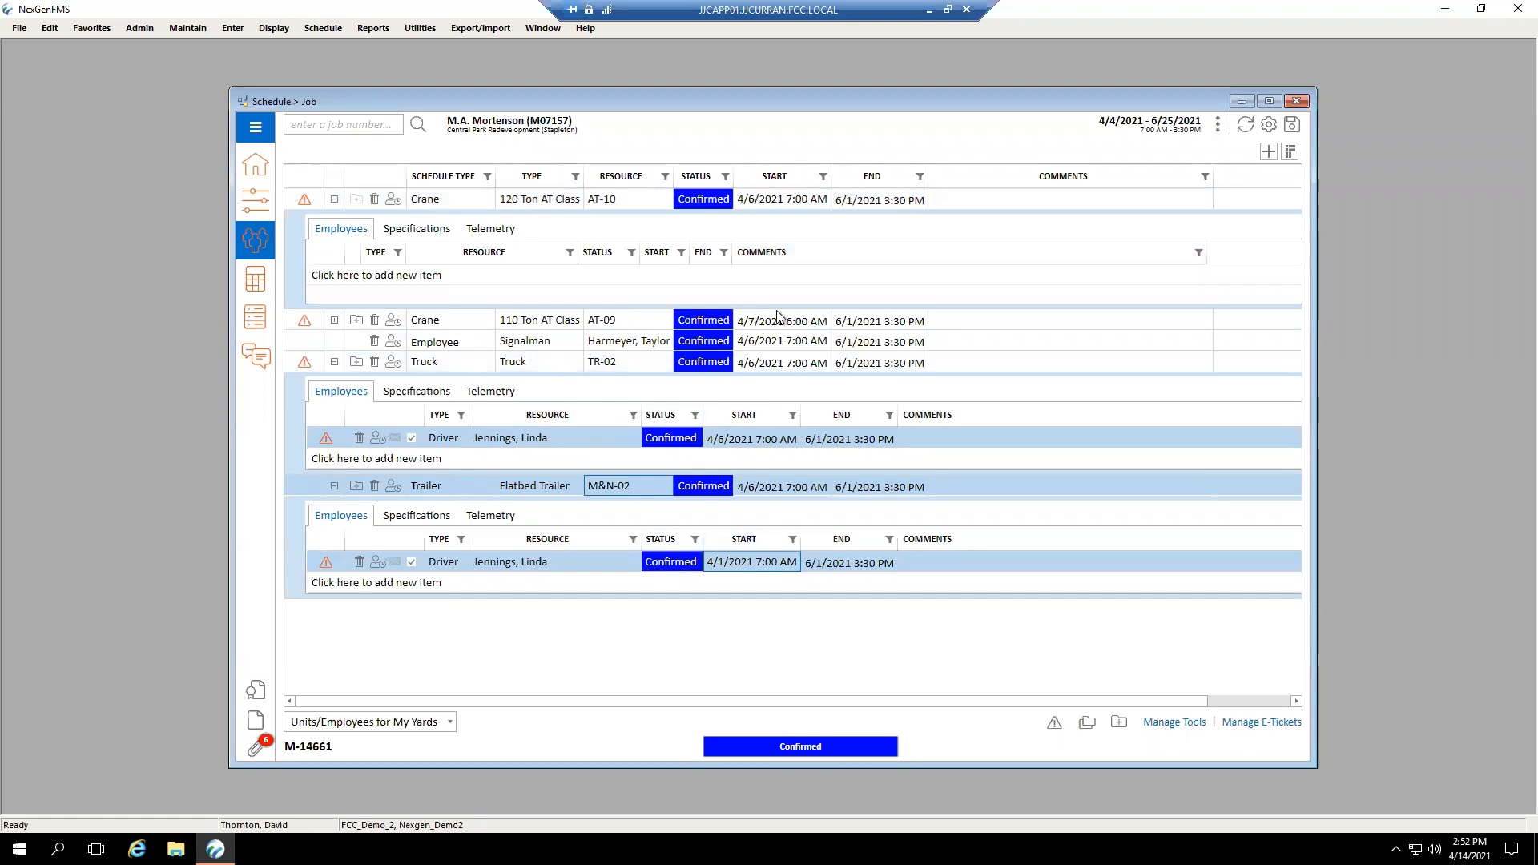
- Filter the job's units by the start value 4/7/2021 6:00 AM and remove that value from the filter
click(823, 176)
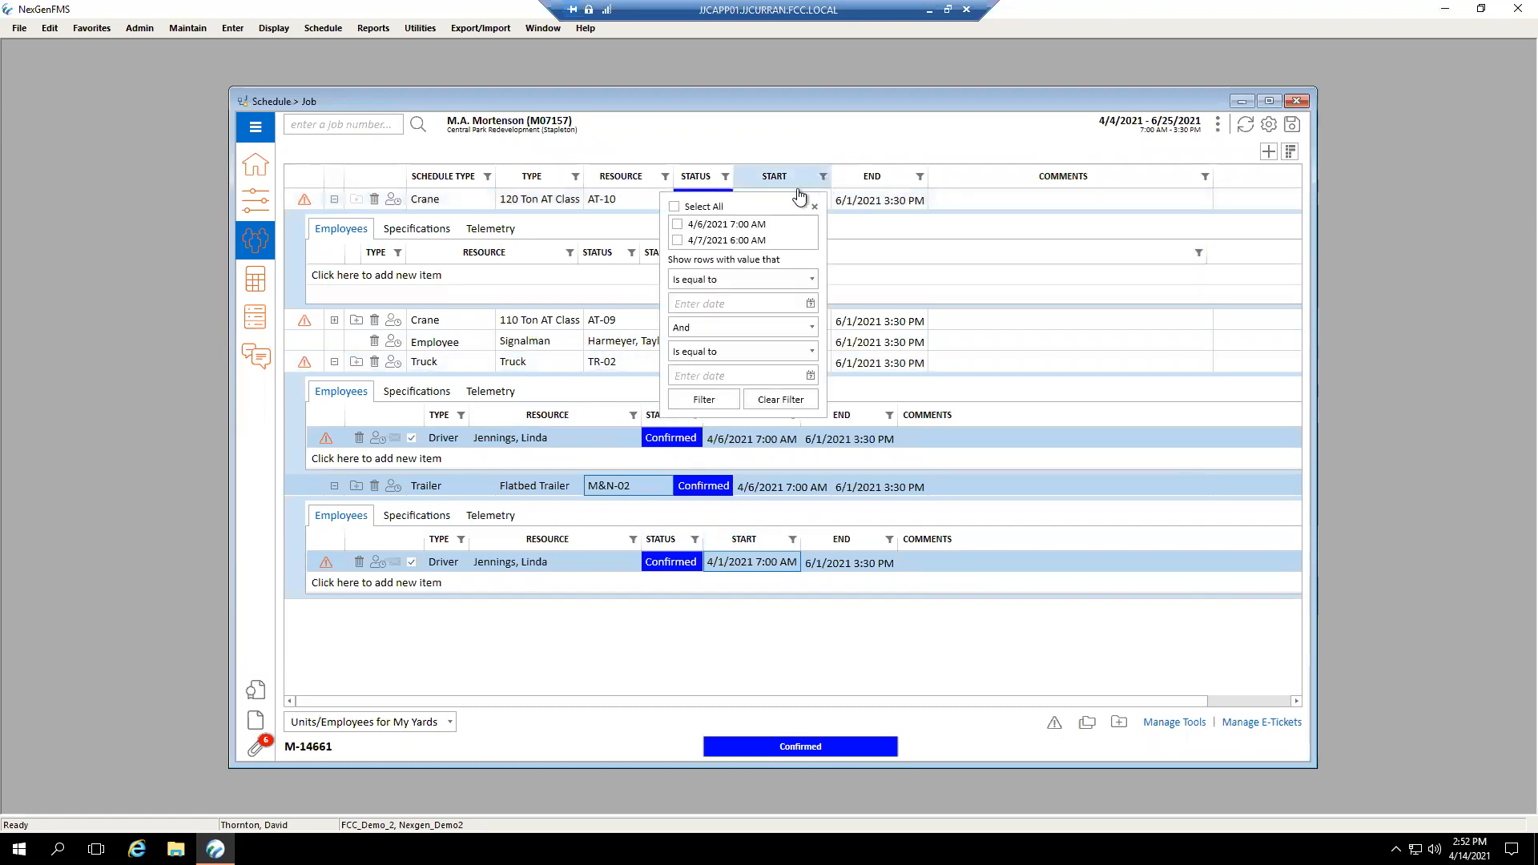
click(678, 240)
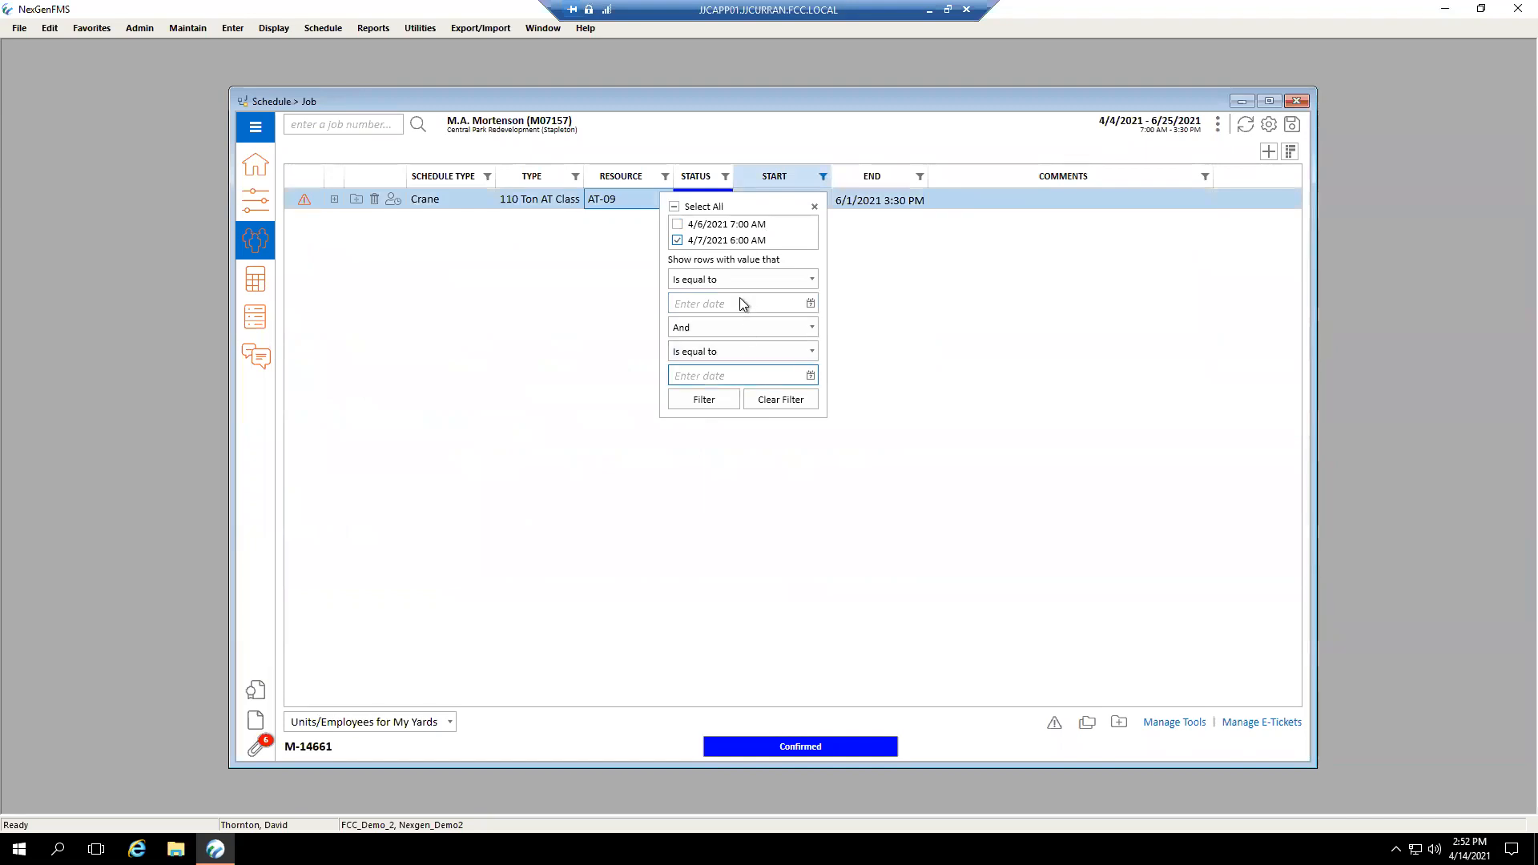
click(677, 240)
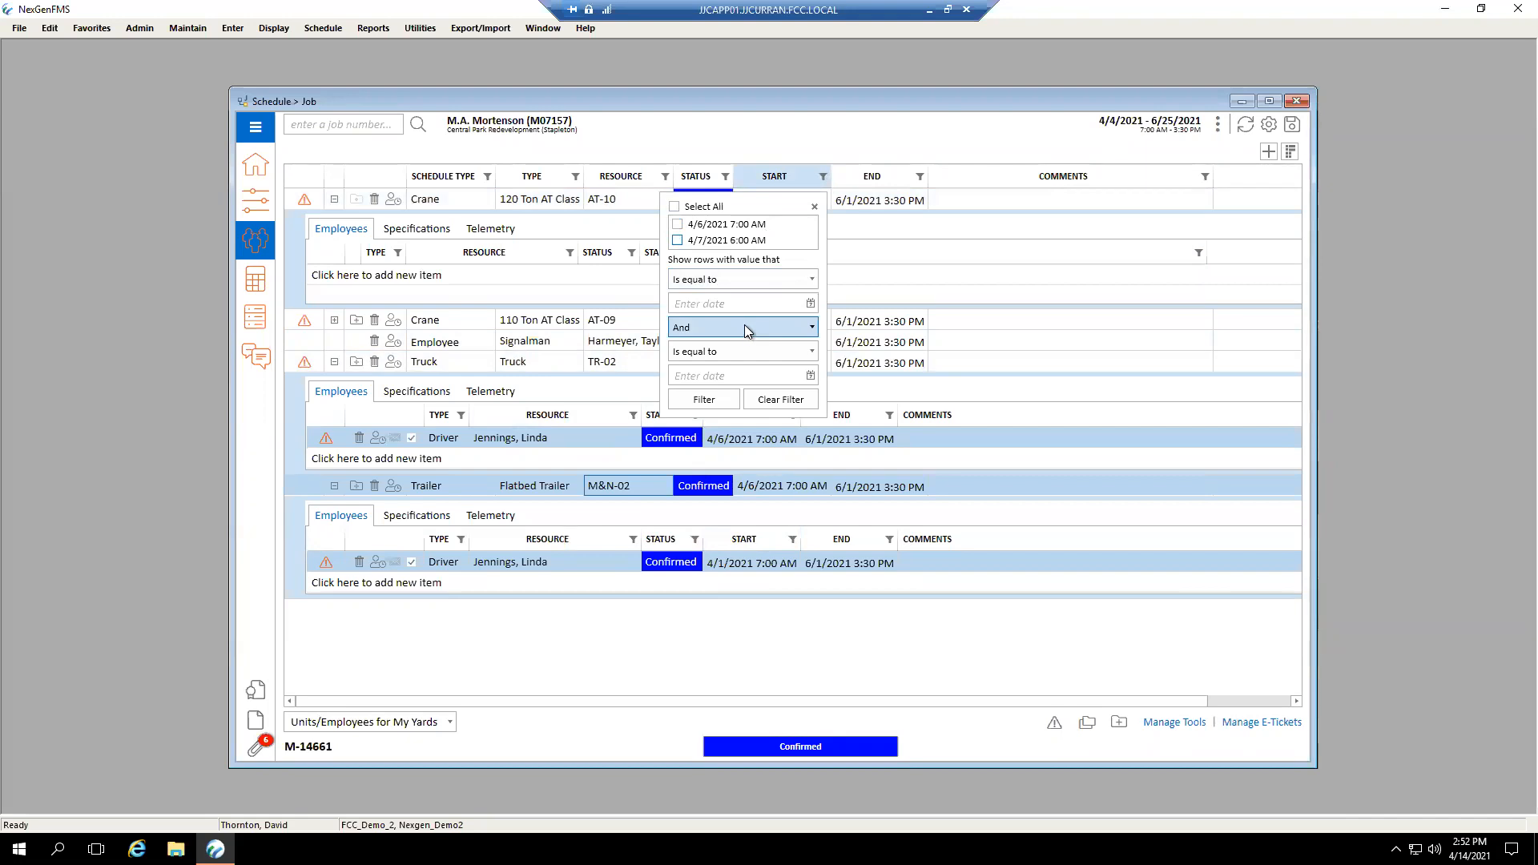
- Filter the units to start dates that are less than 4/6/2021, after trying the "Is greater than" condition
click(739, 280)
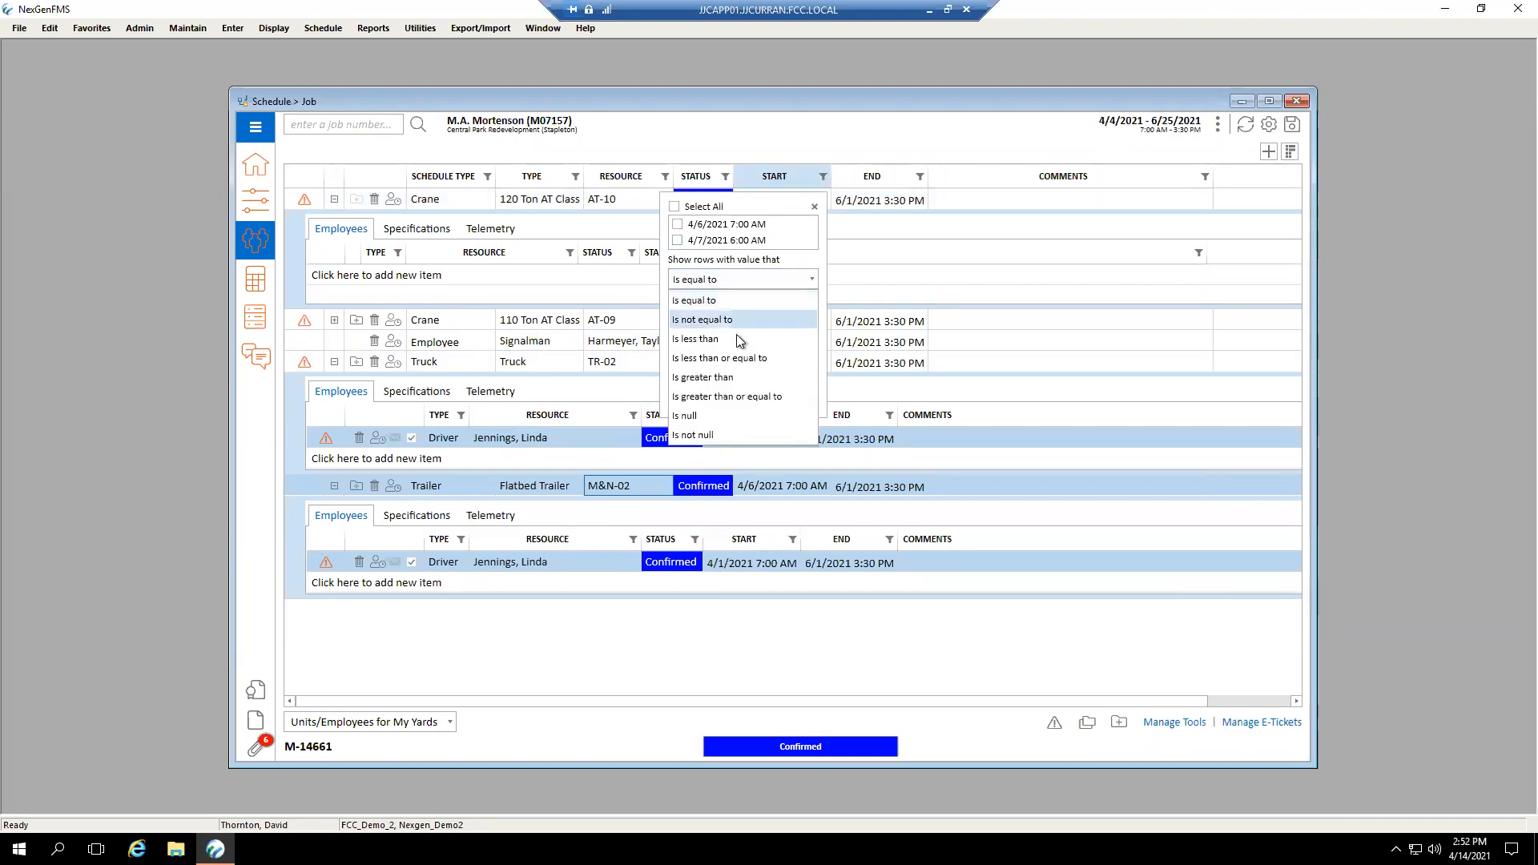
click(737, 378)
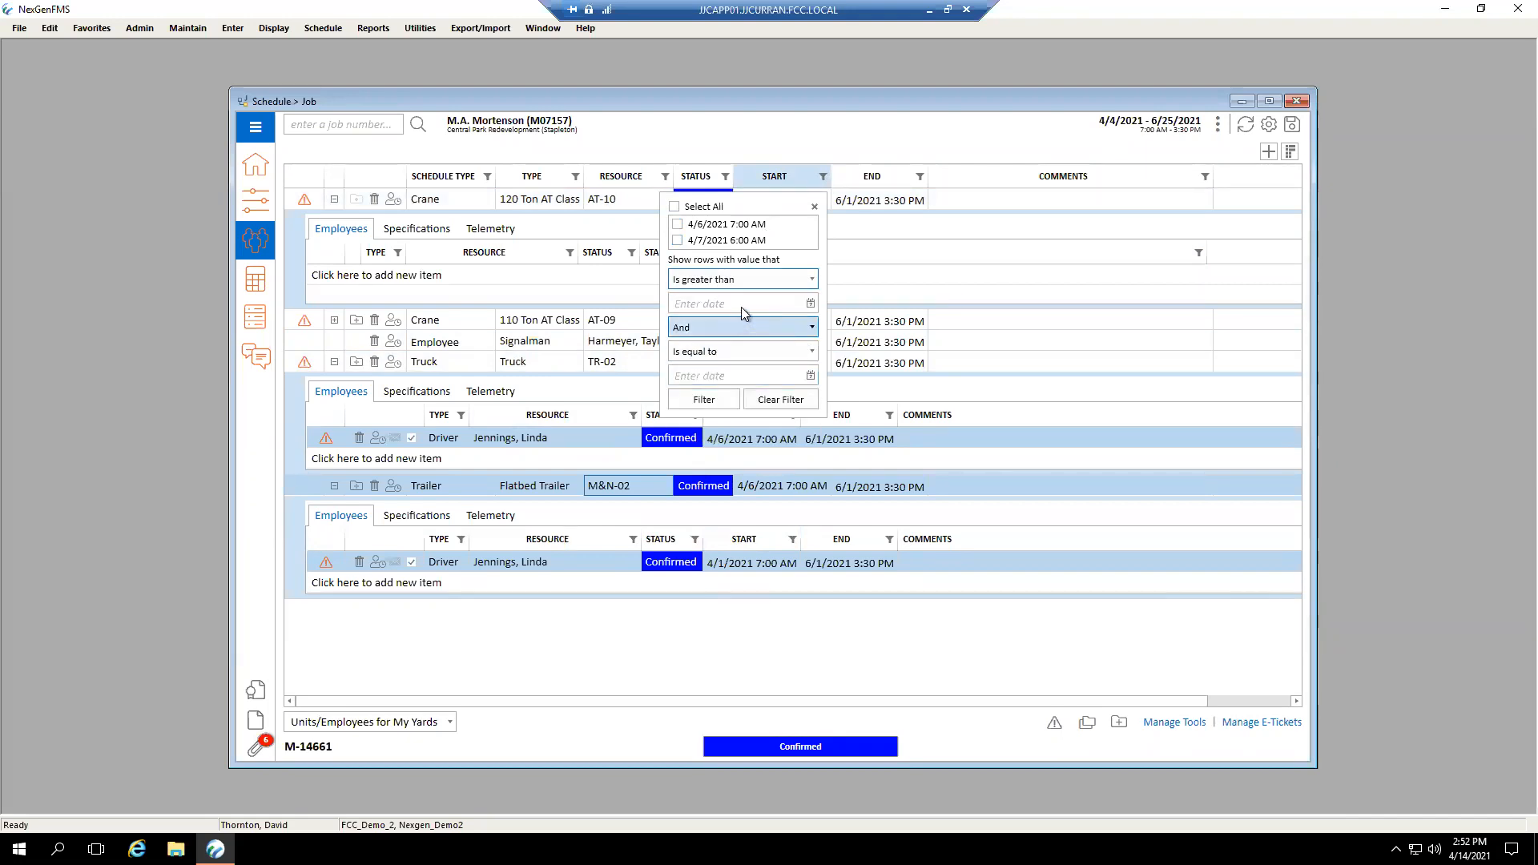
click(811, 304)
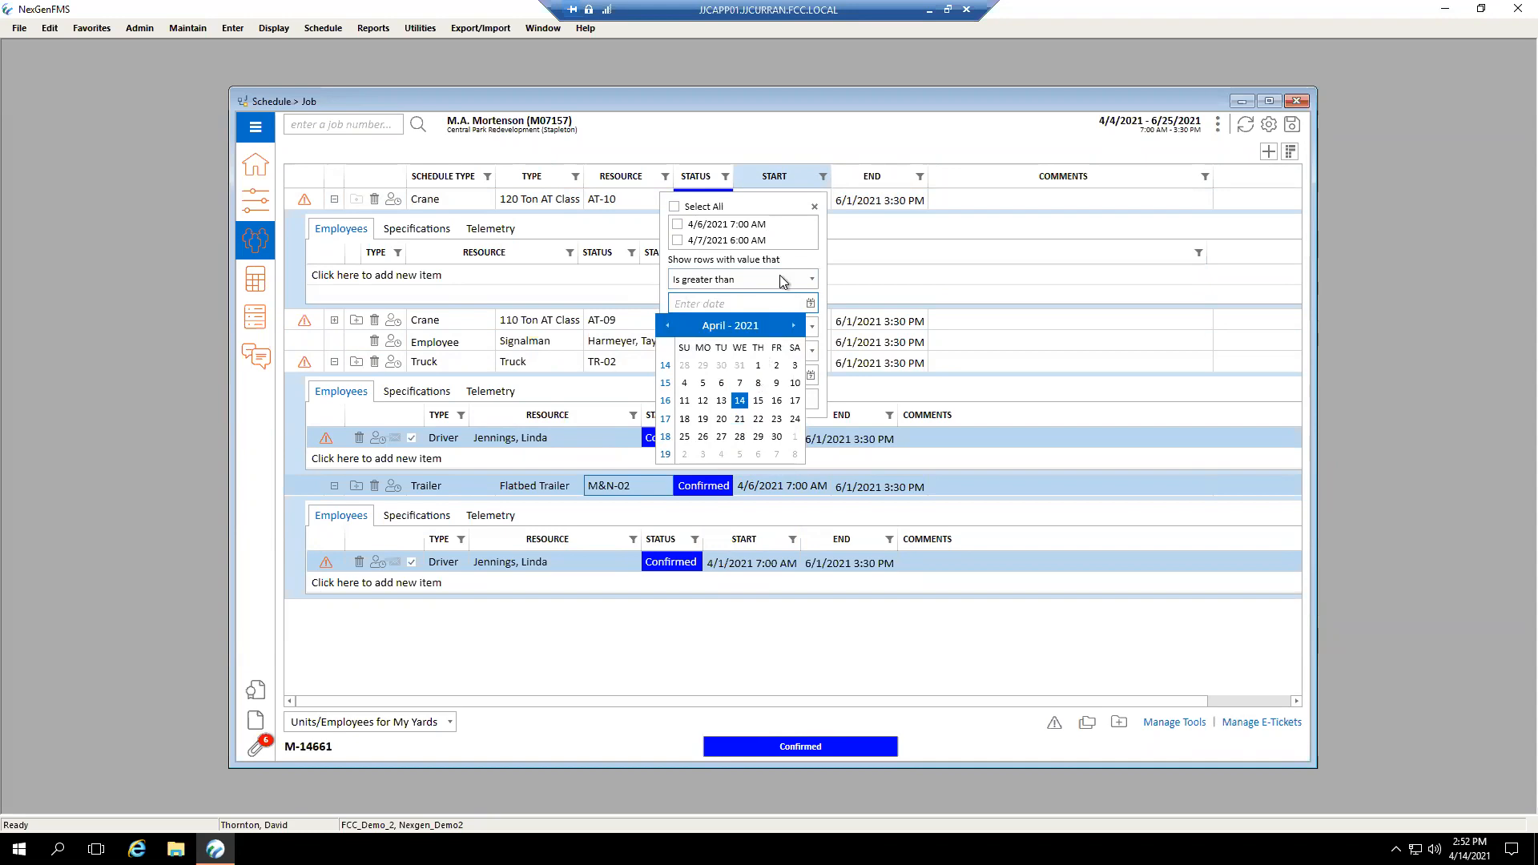
click(807, 279)
click(761, 280)
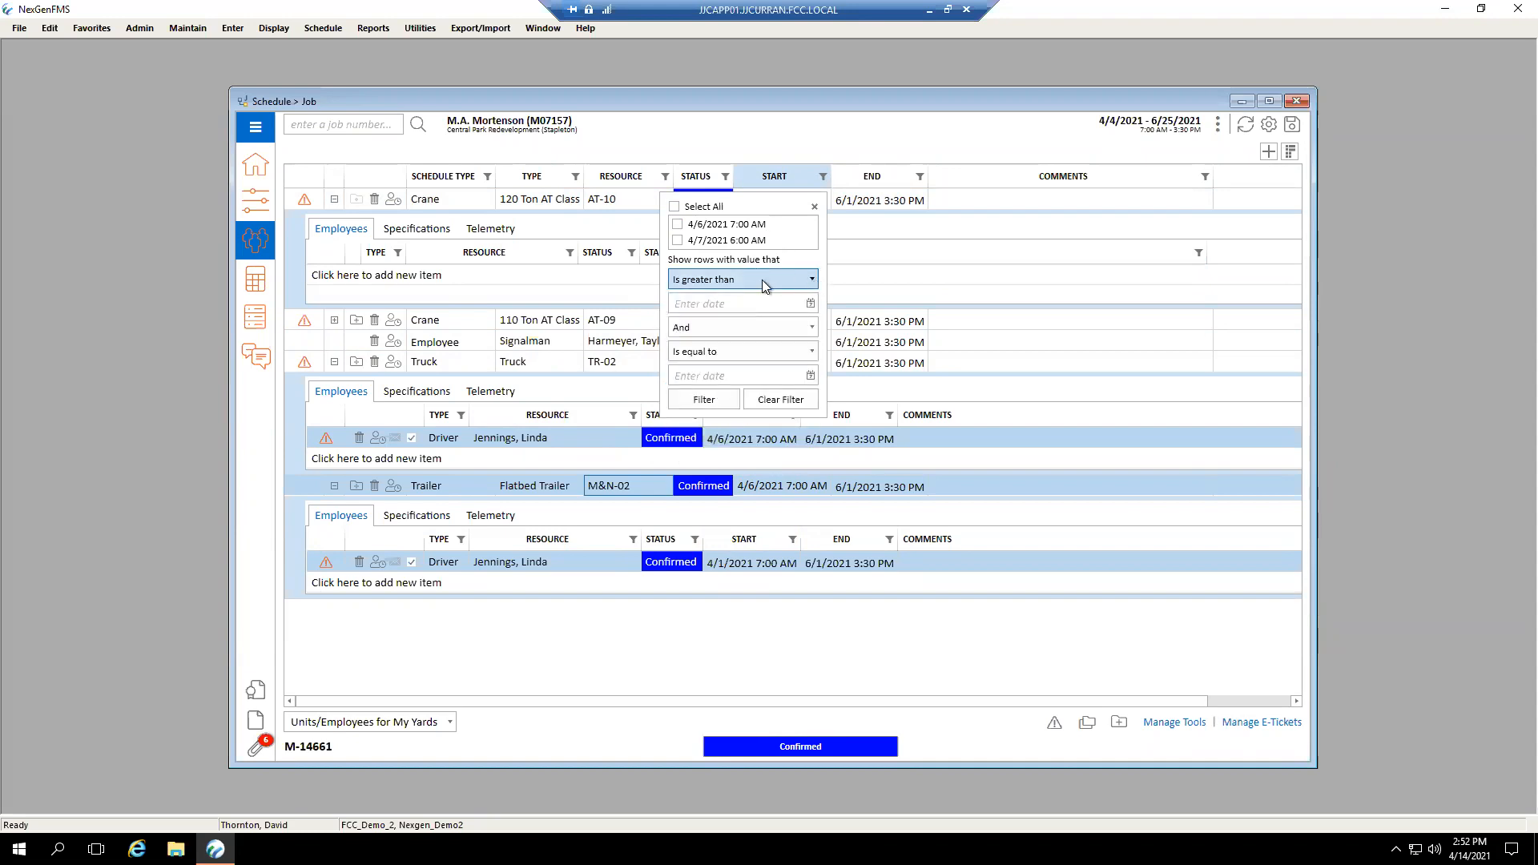
click(801, 280)
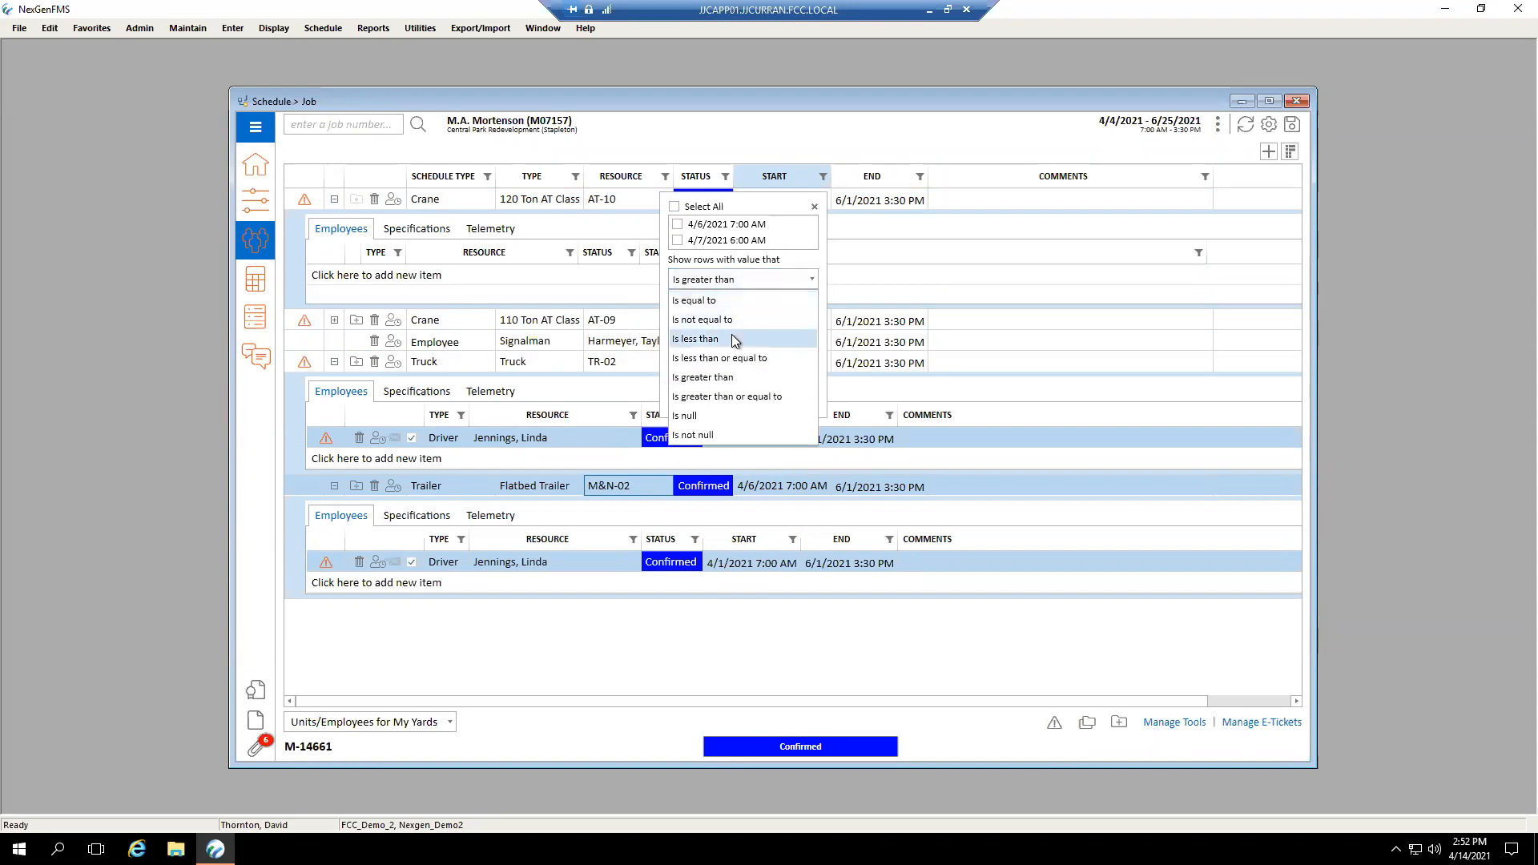
click(705, 339)
click(811, 304)
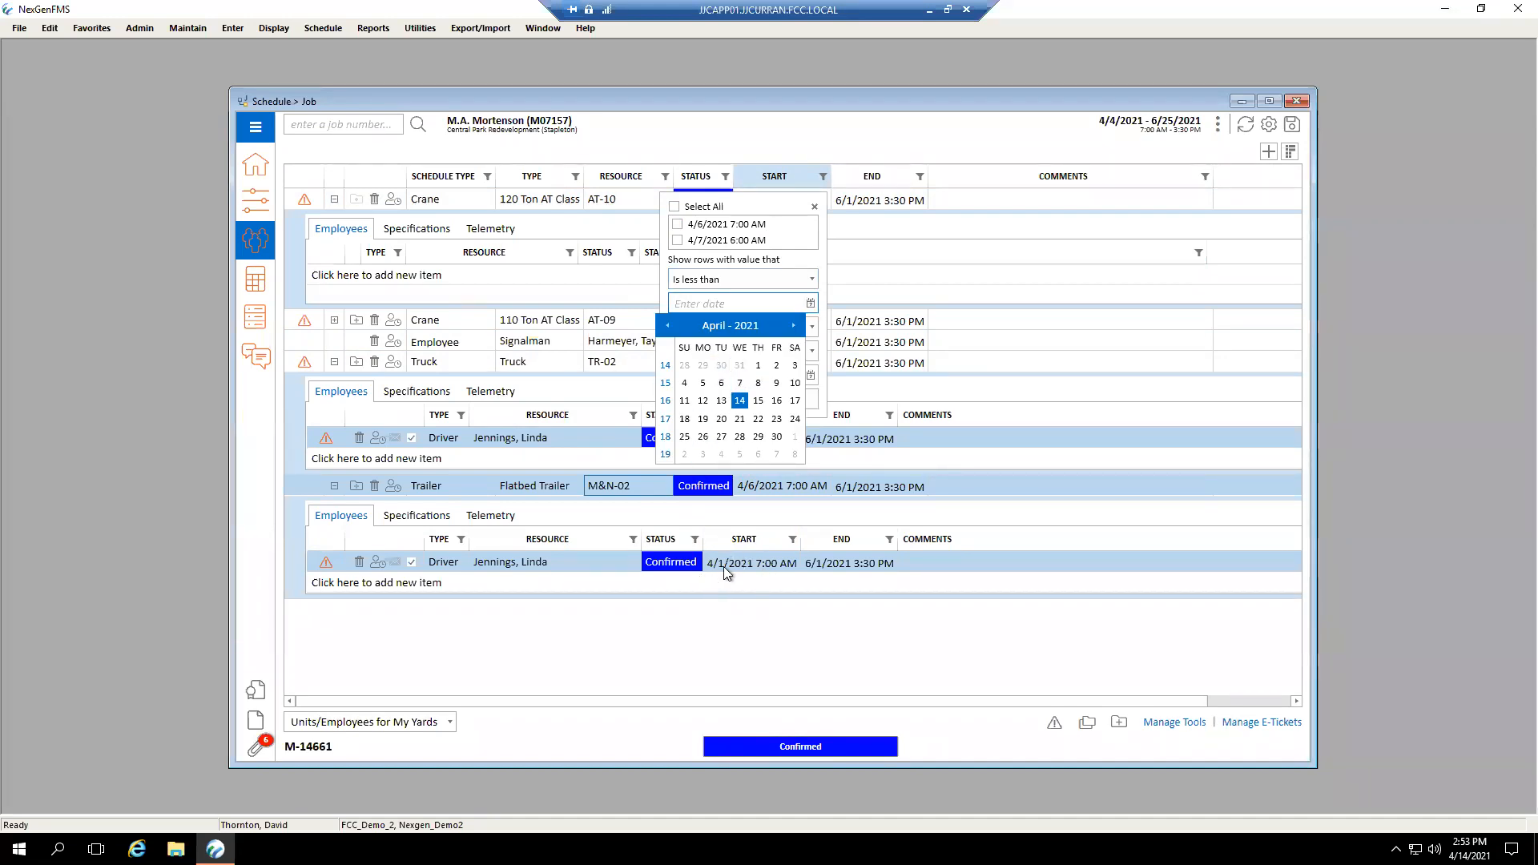
click(721, 385)
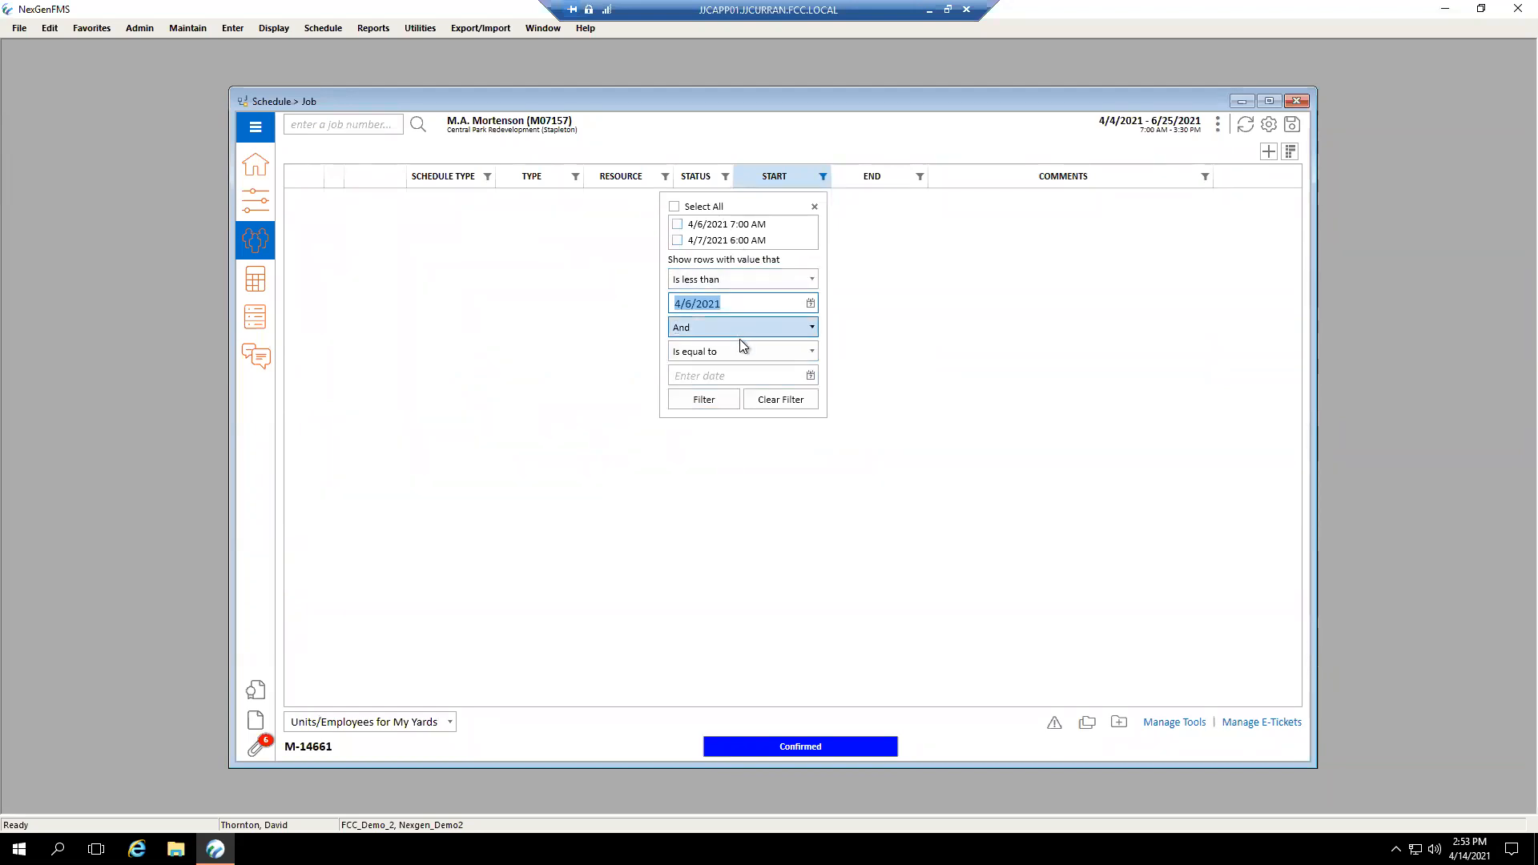
- Change the start date filter condition to "Is less than or equal to" 4/7/2021 and close the filter options
click(753, 282)
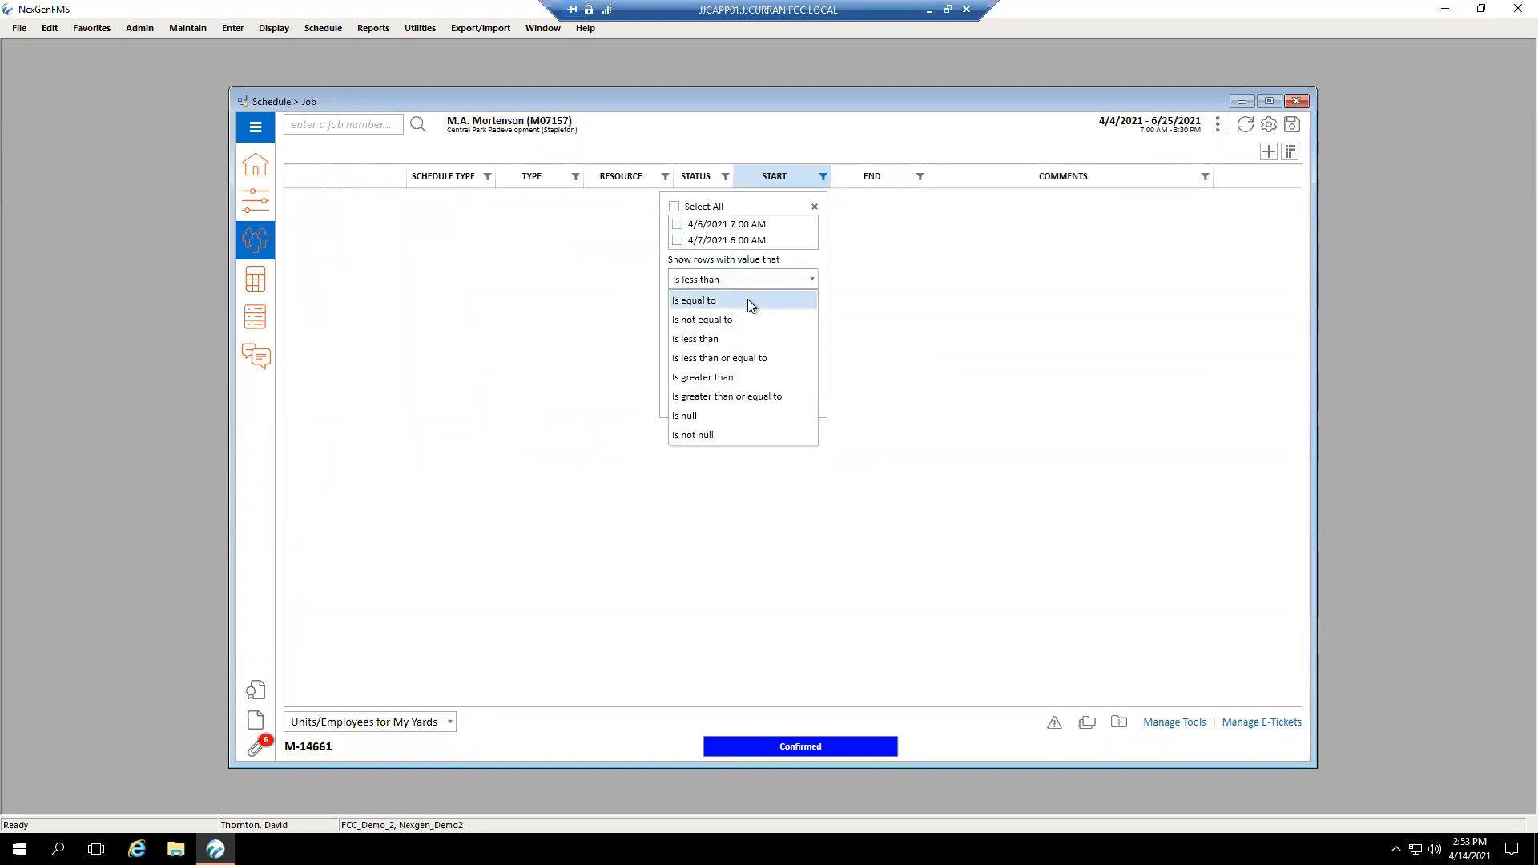
click(750, 362)
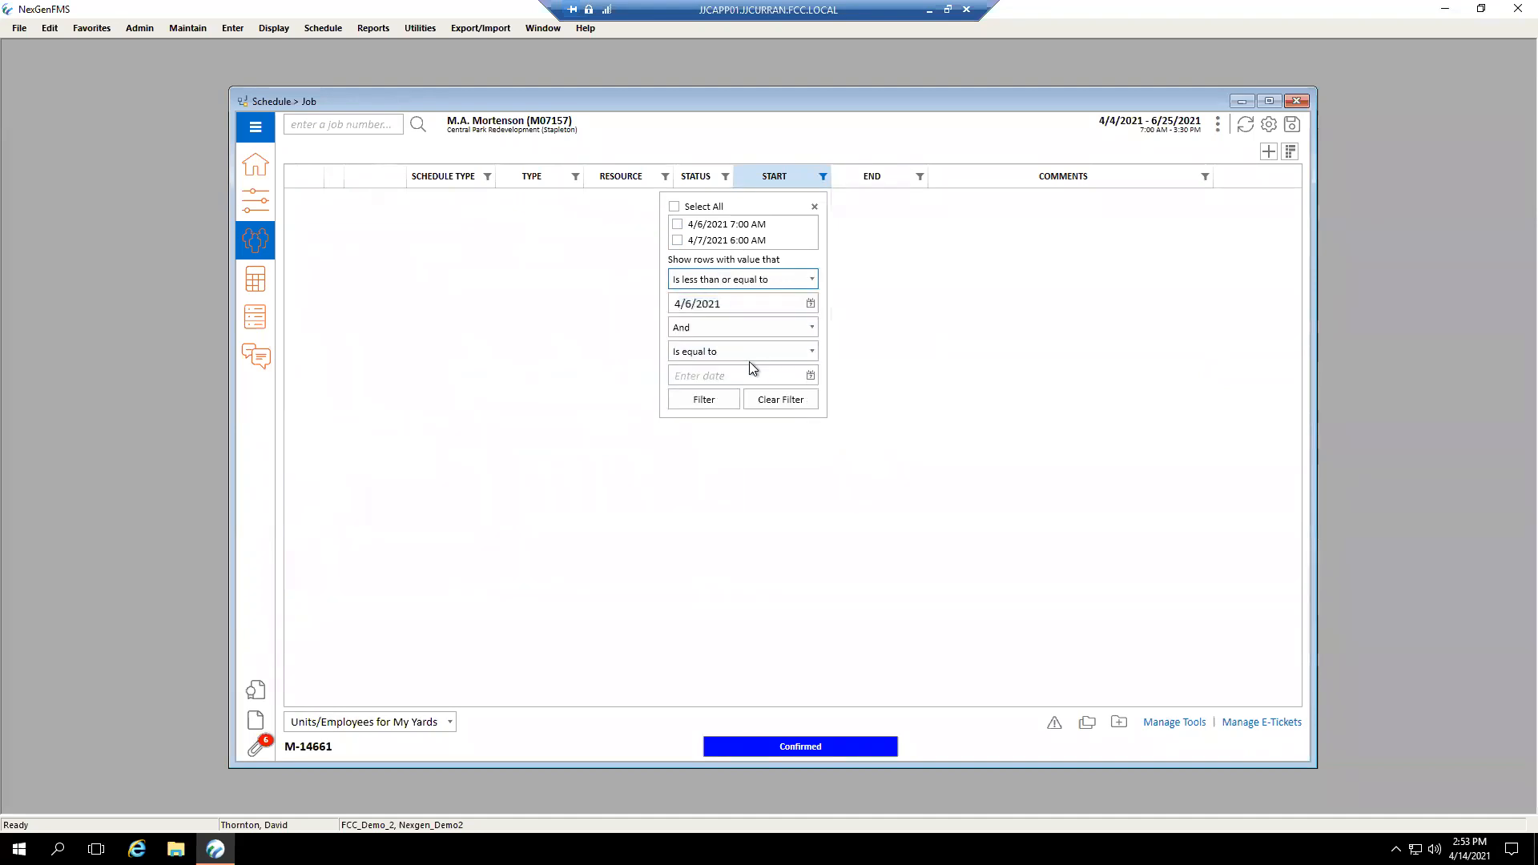
click(810, 304)
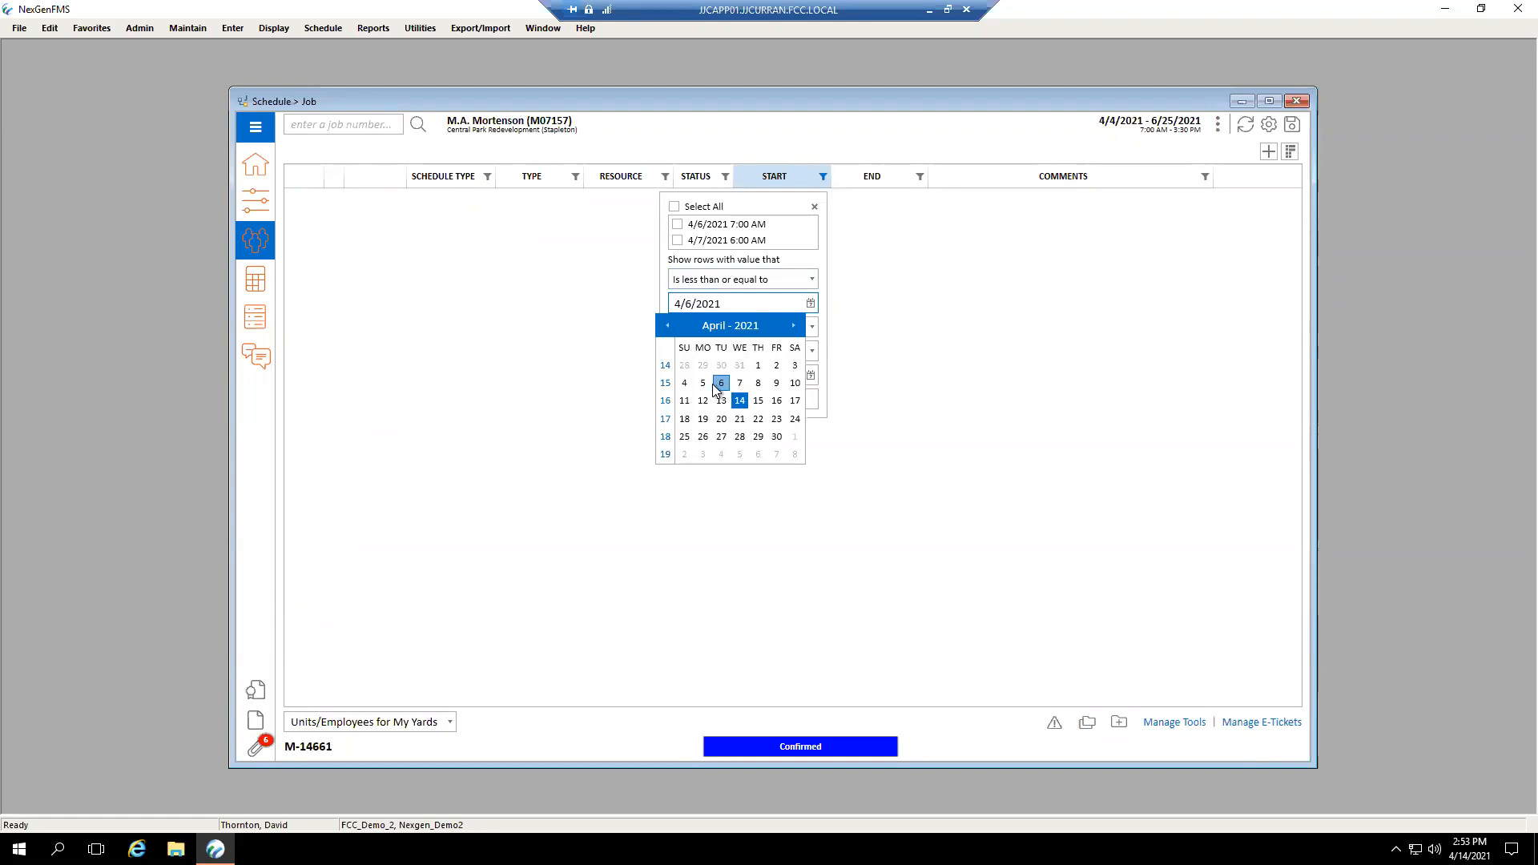
click(702, 383)
click(810, 304)
click(735, 383)
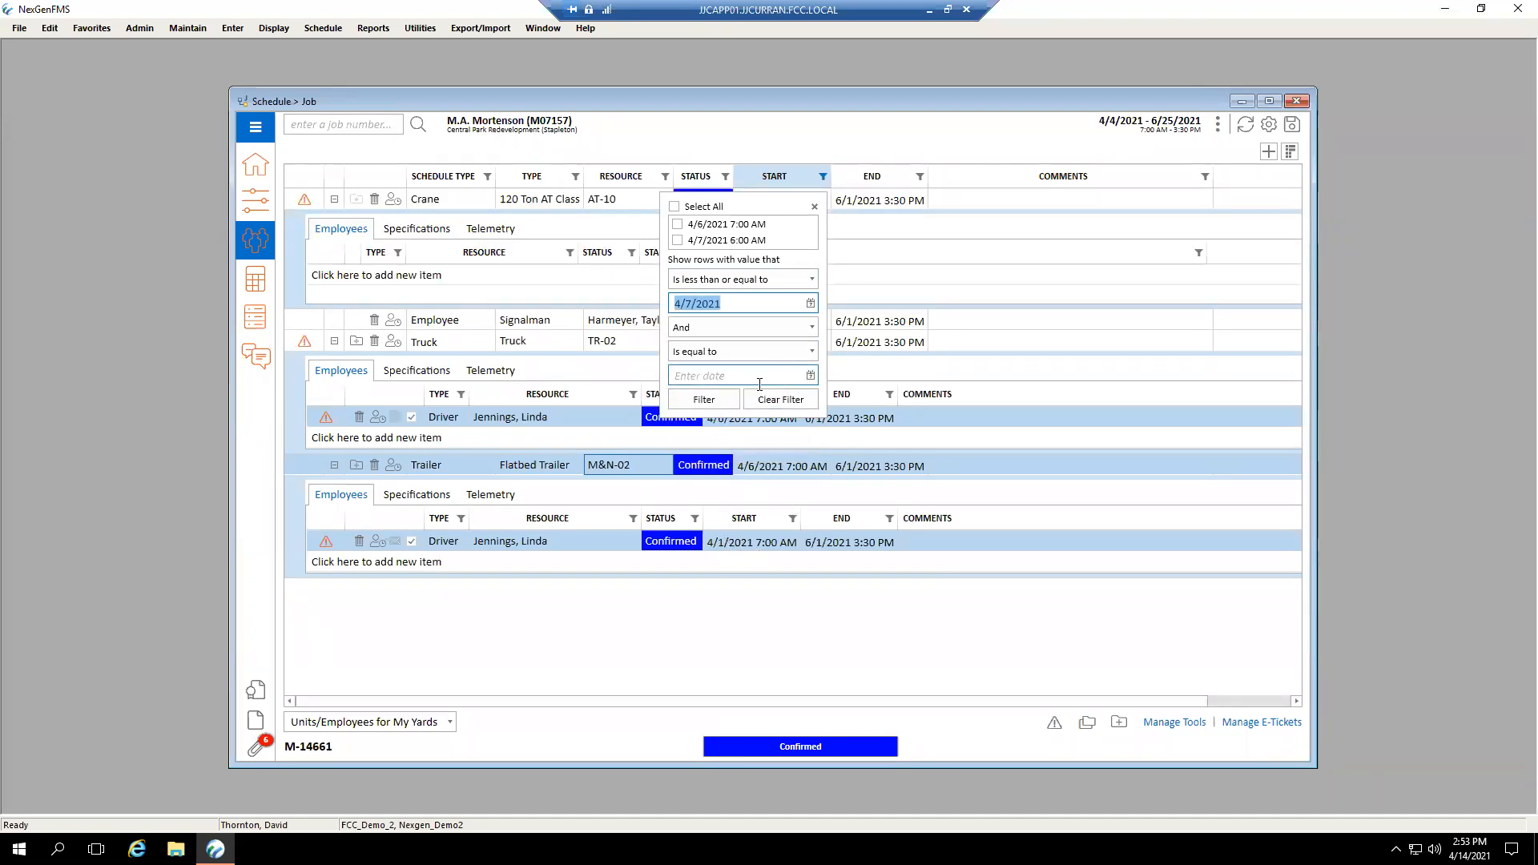
click(945, 581)
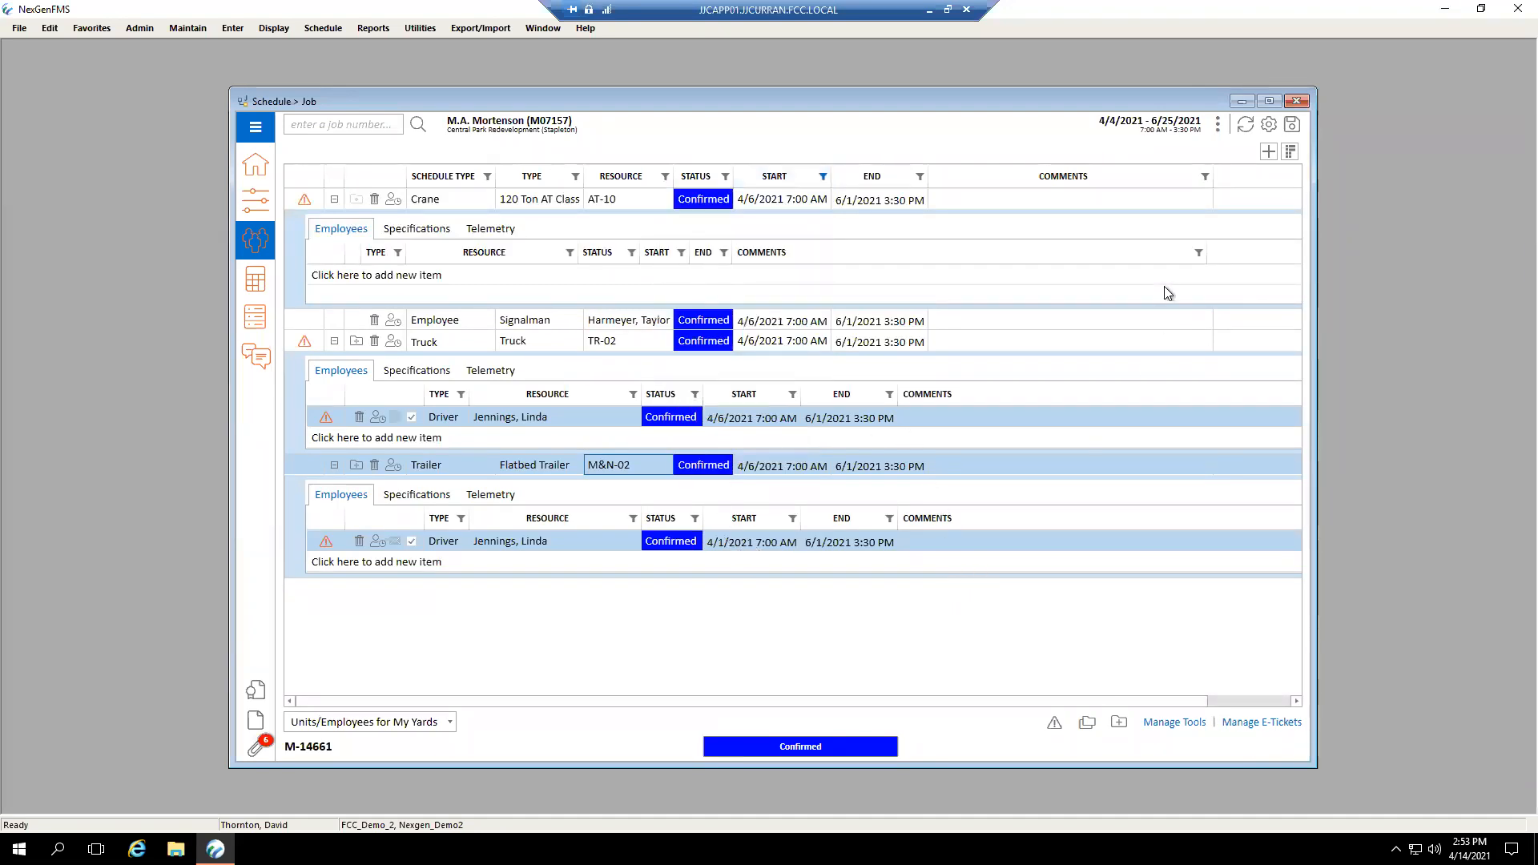
- Save the job's schedule changes
click(1291, 124)
click(835, 489)
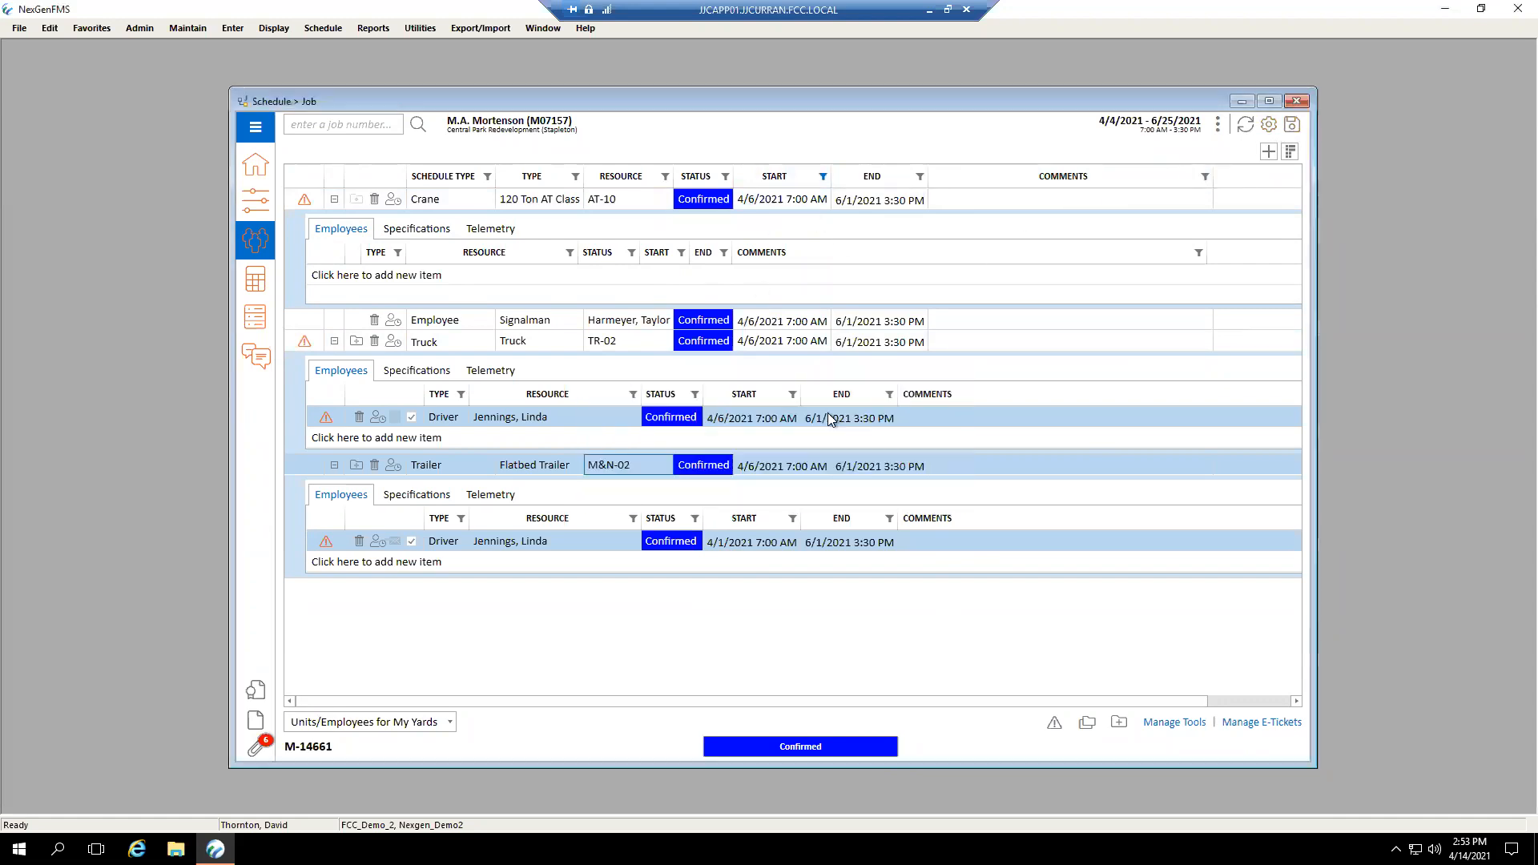
- Change the date in the units' start filter to 4/6/2021 and clear the whole filter
click(822, 178)
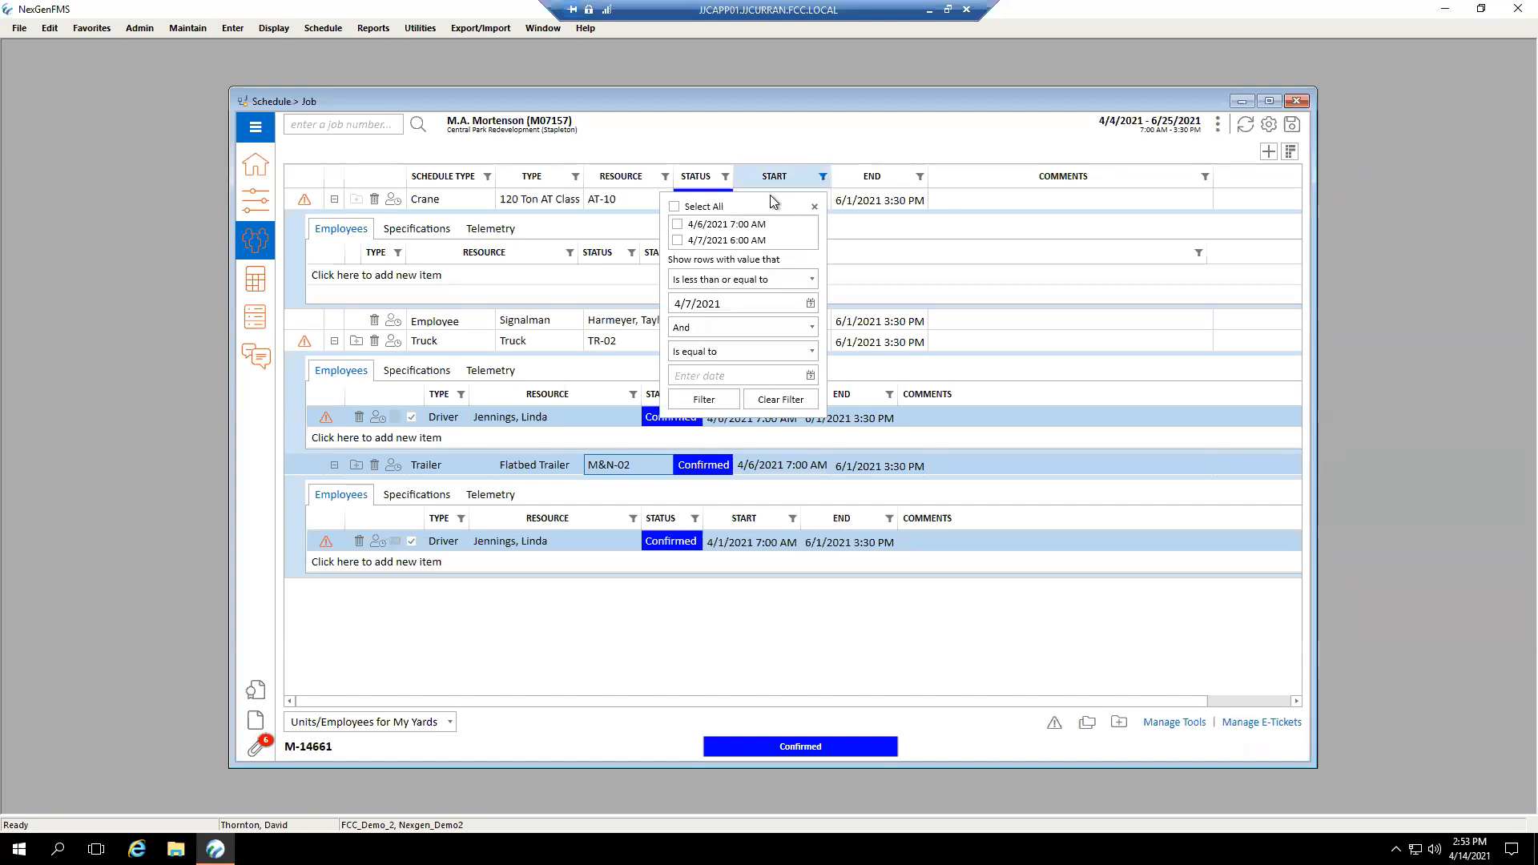
click(810, 303)
click(721, 382)
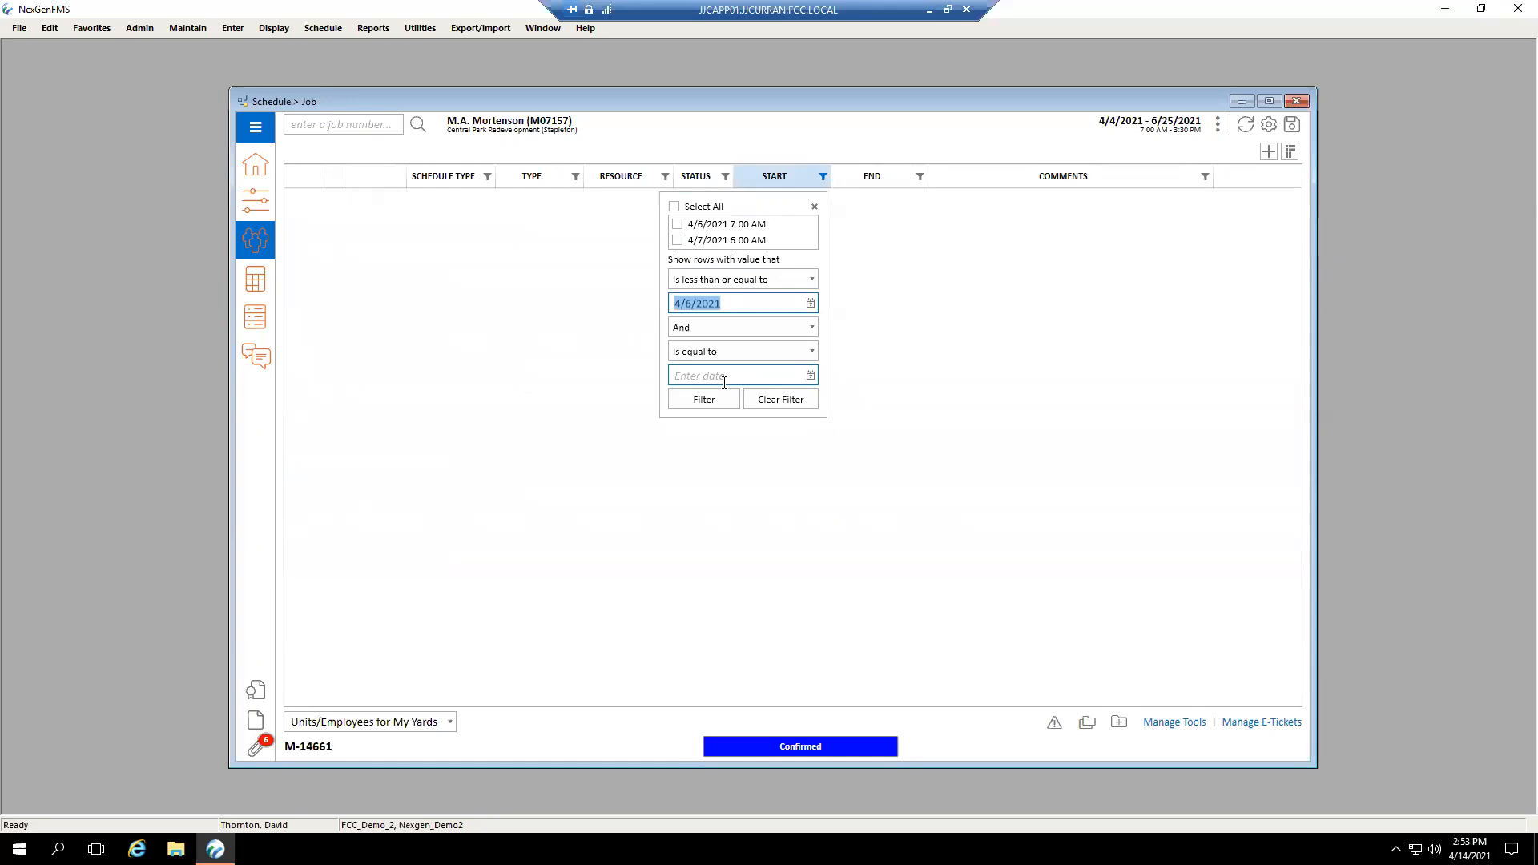
click(767, 400)
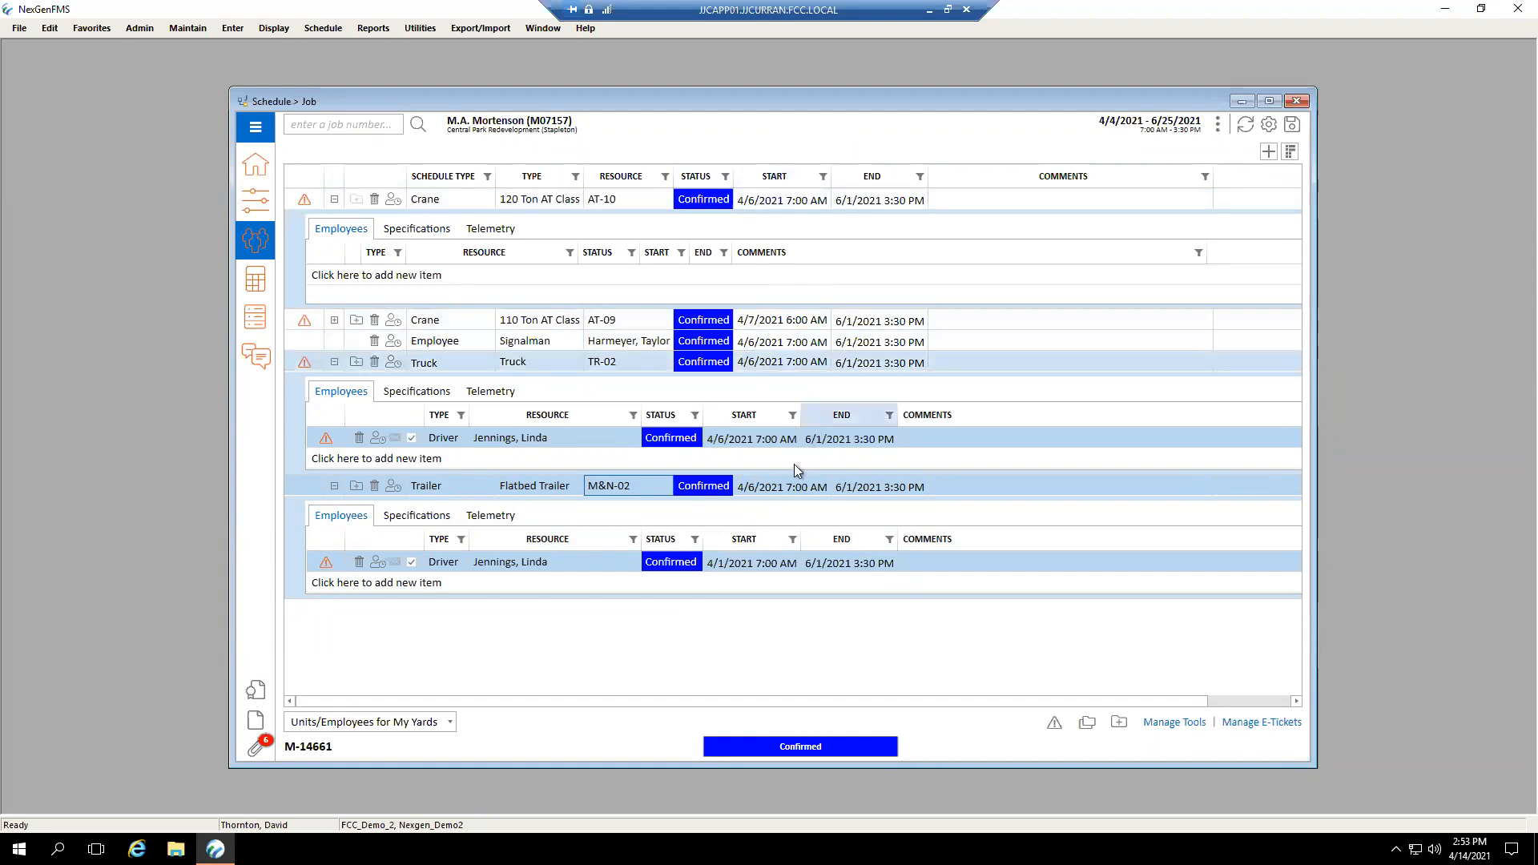
- Collapse trailer M&N-02, truck TR-02 and crane AT-10, and reopen the employee details of AT-10 and M&N-02
click(335, 487)
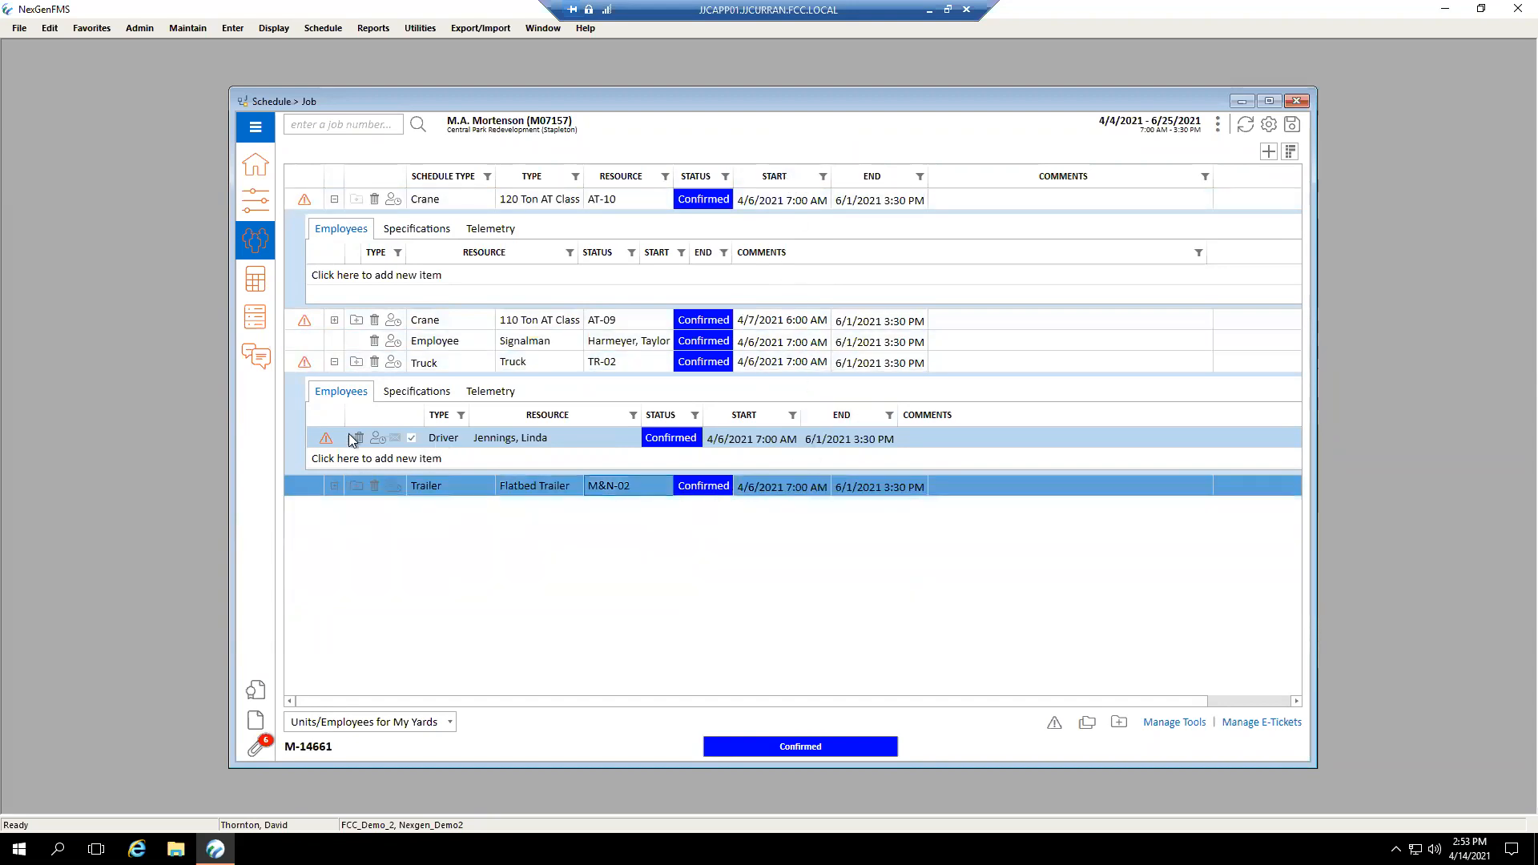
click(334, 360)
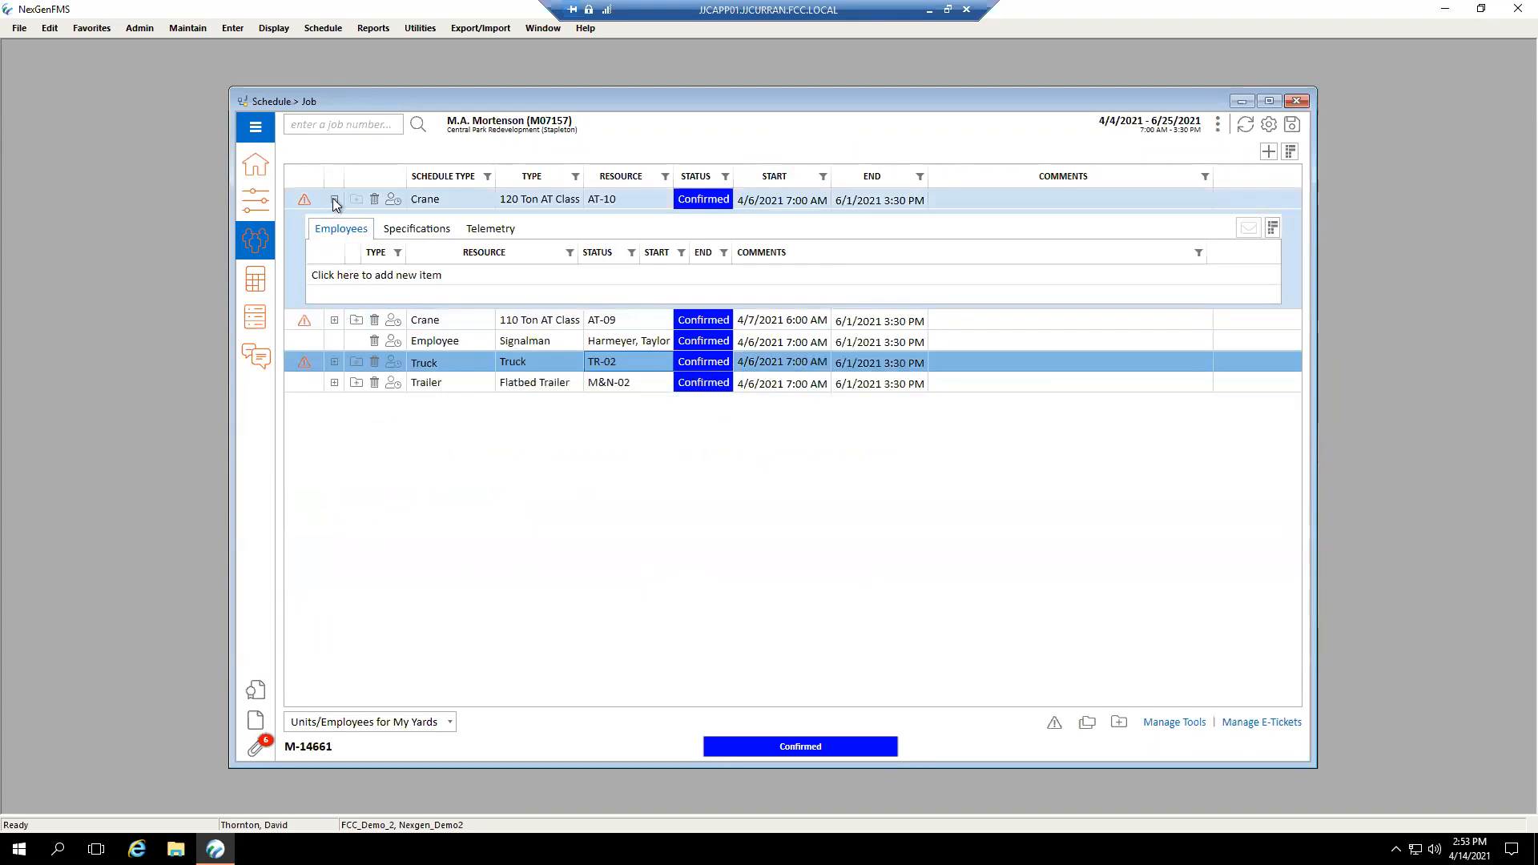
click(334, 199)
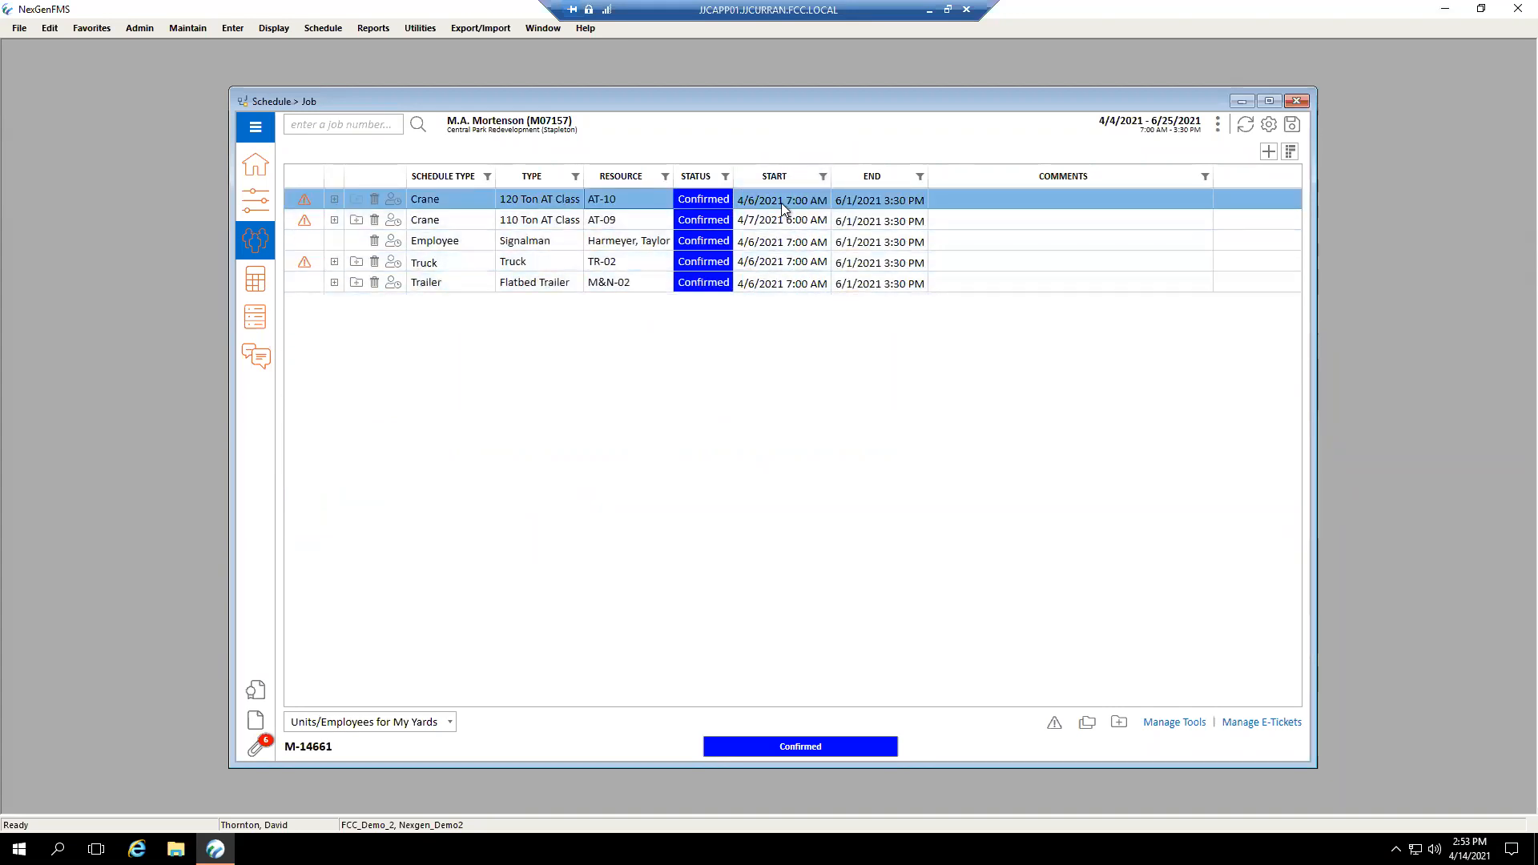
click(334, 199)
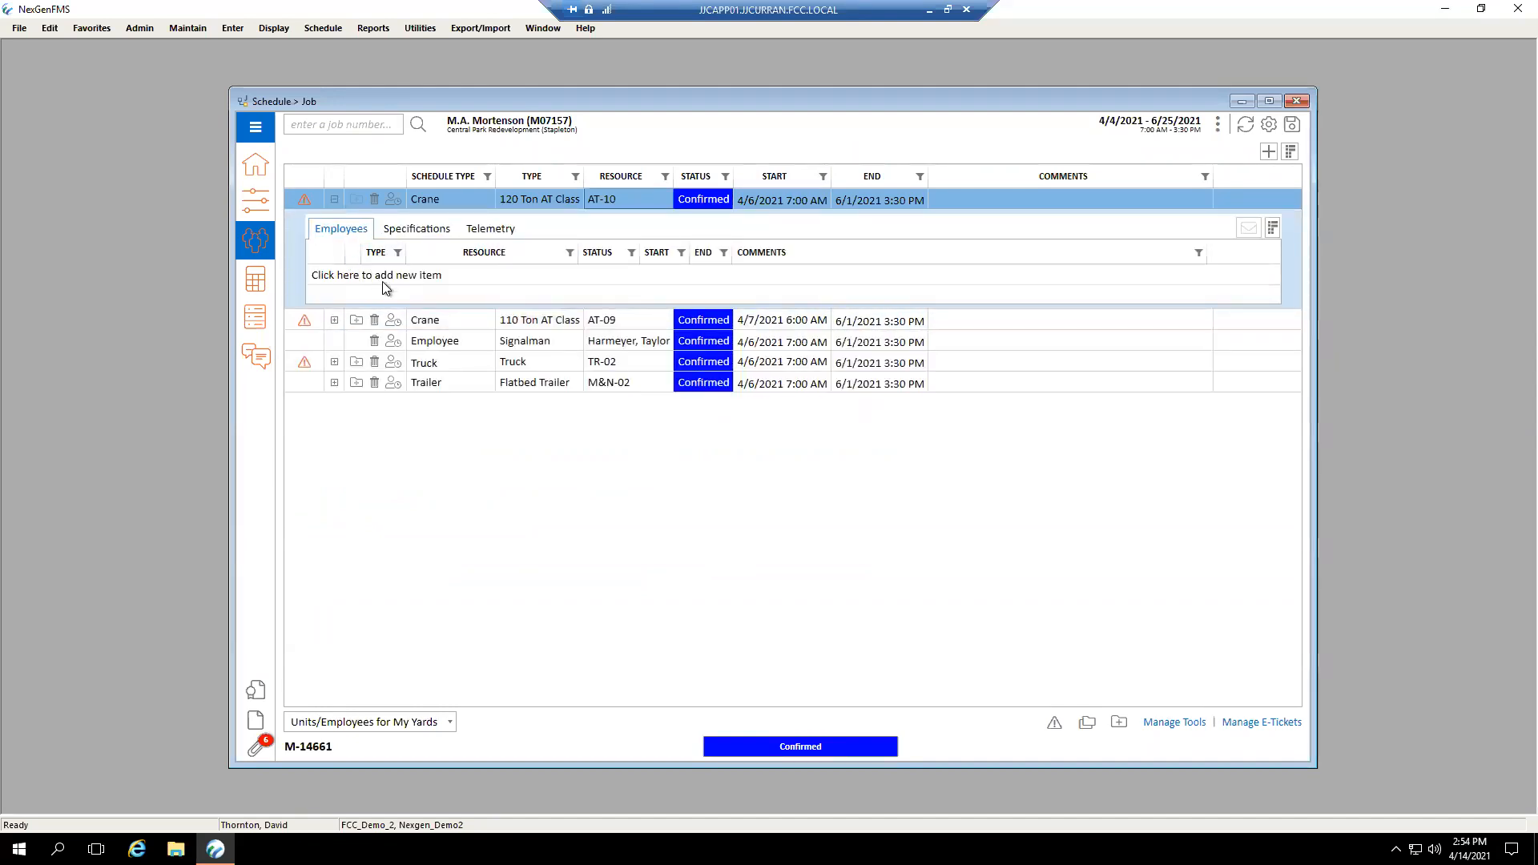
click(334, 383)
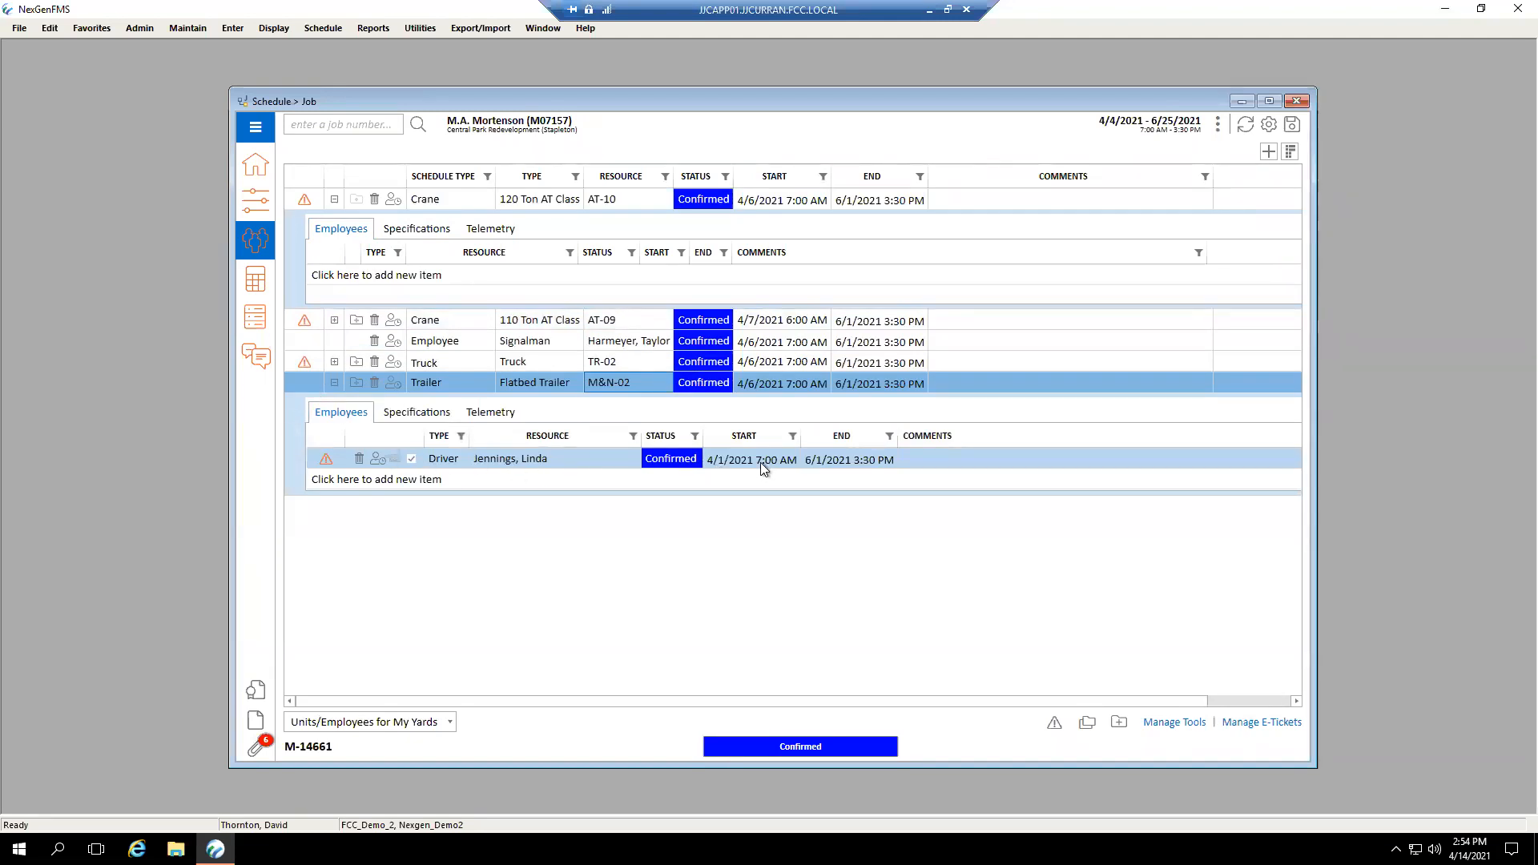
- Examine the start date filter options for the employees of trailer M&N-02 and close them without filtering
click(791, 436)
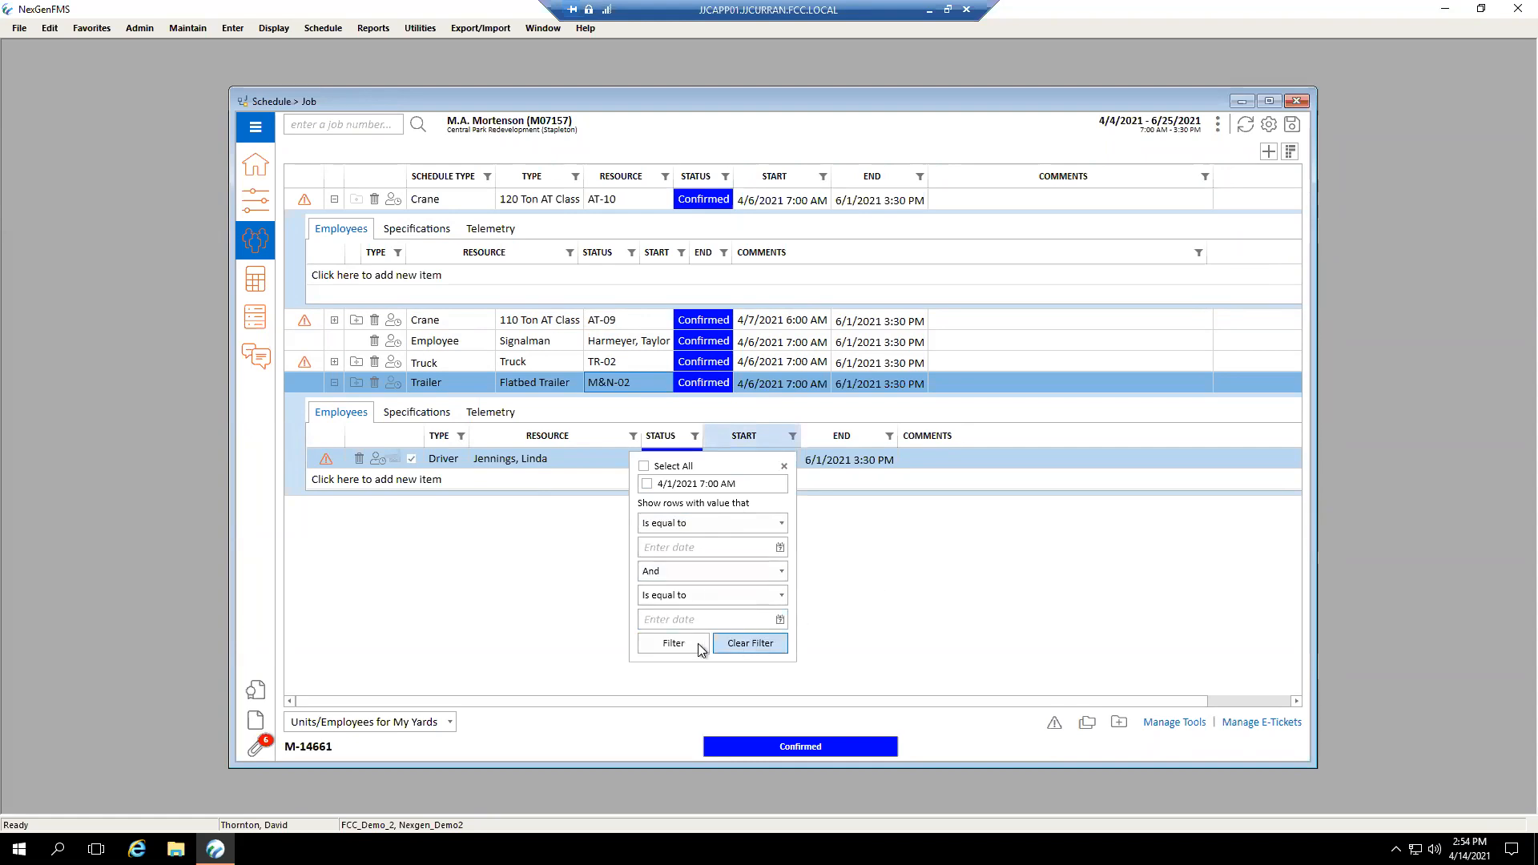
click(872, 605)
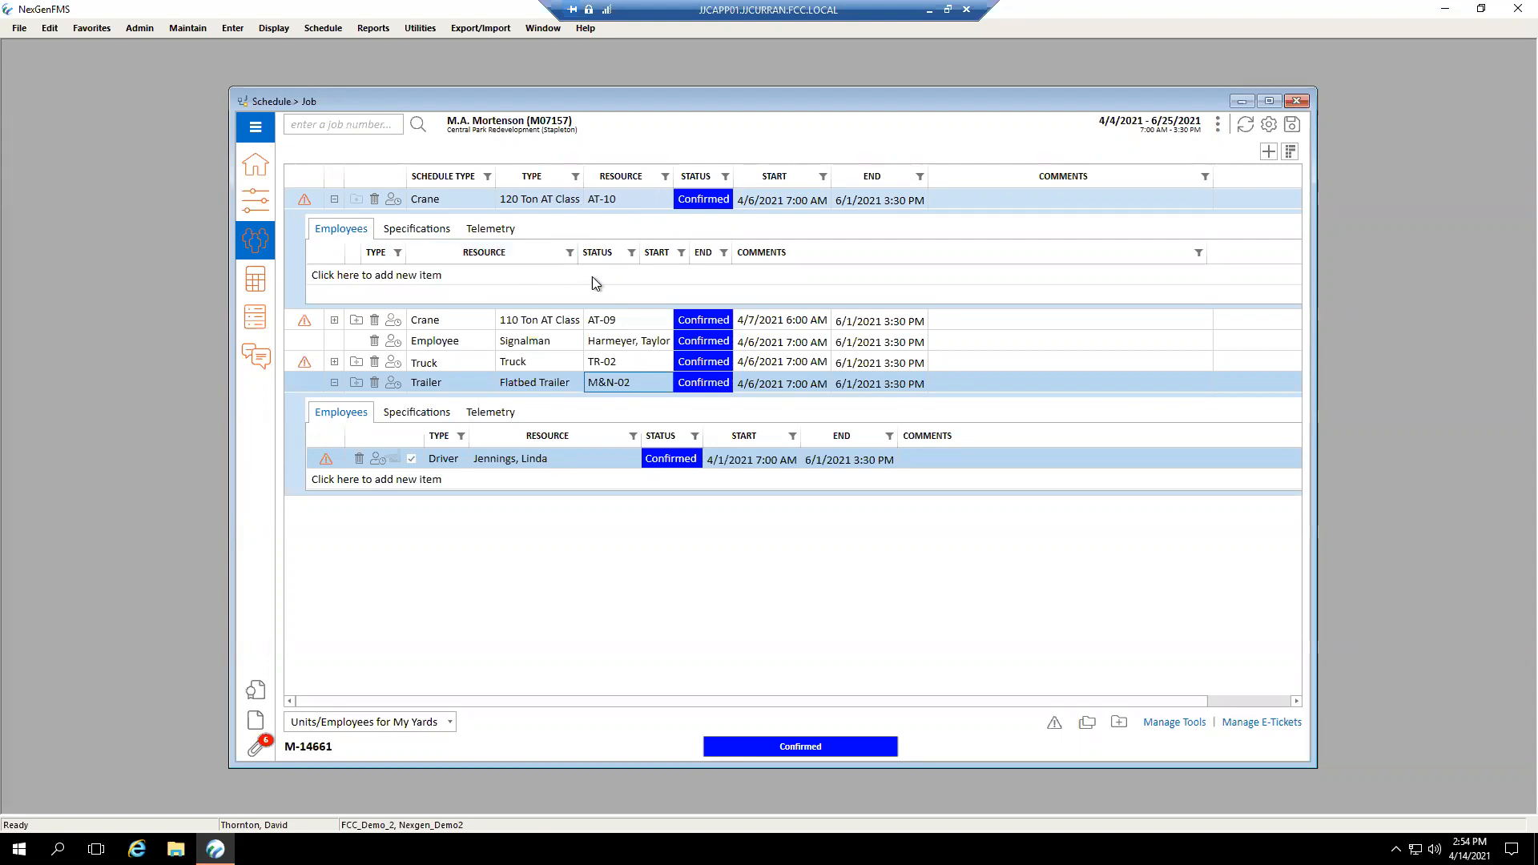
- Open the issued e-tickets and review the ones belonging to crane AT-09
click(1242, 725)
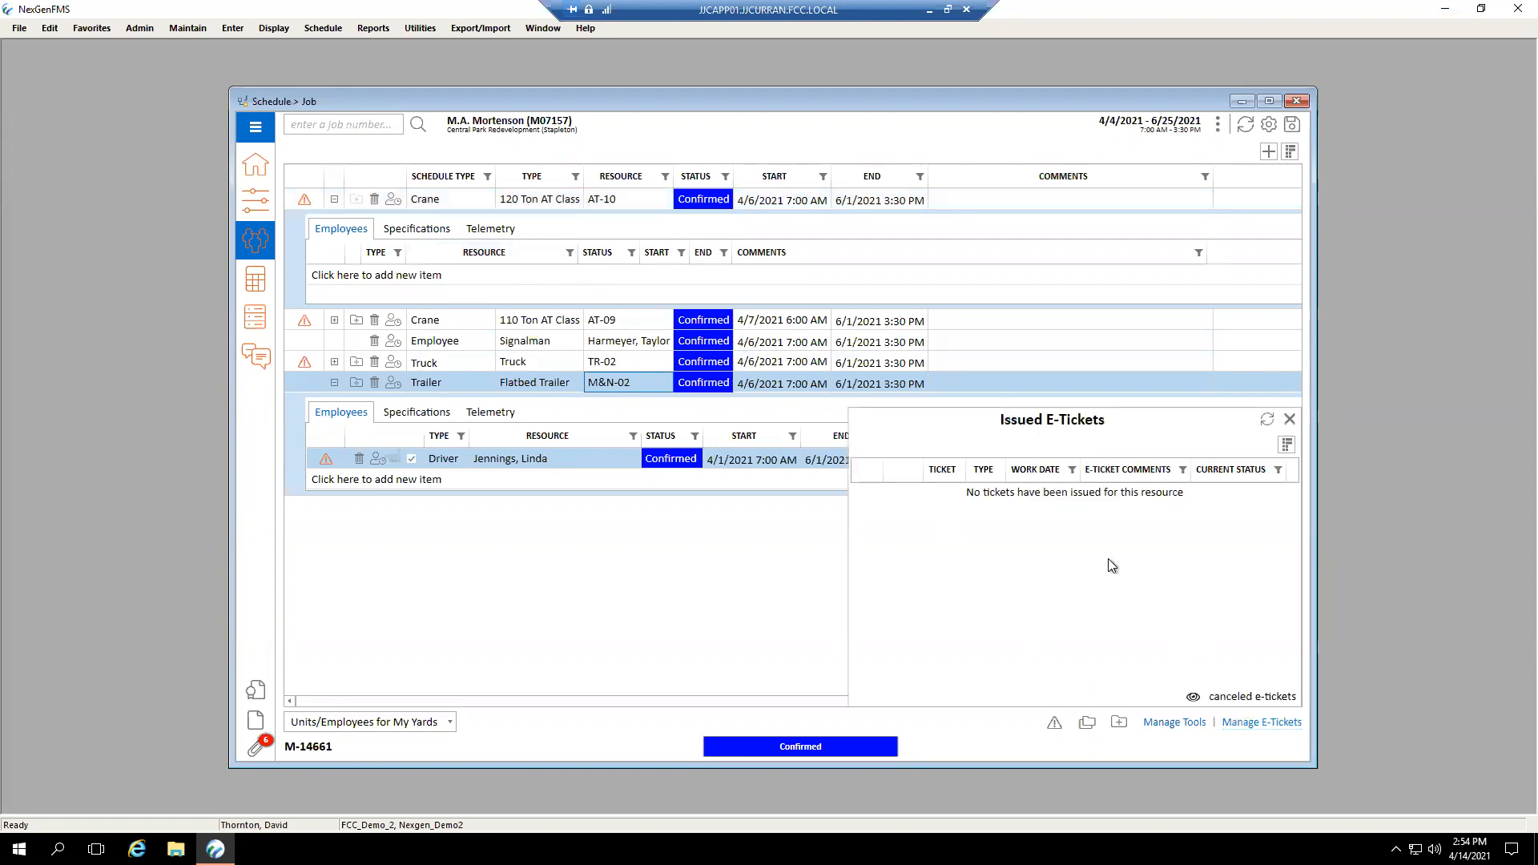
click(488, 320)
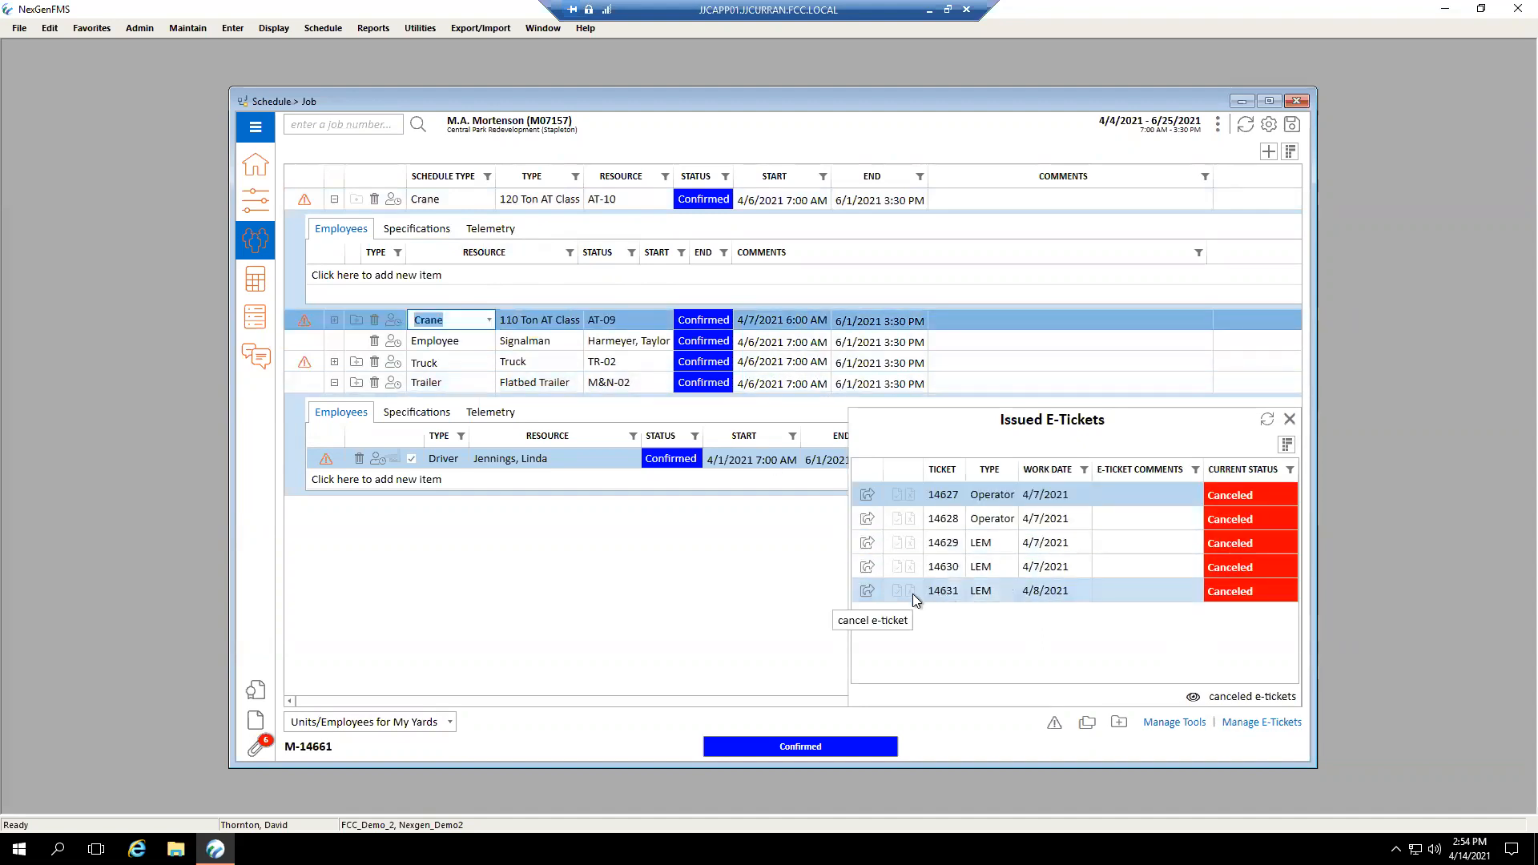
click(766, 622)
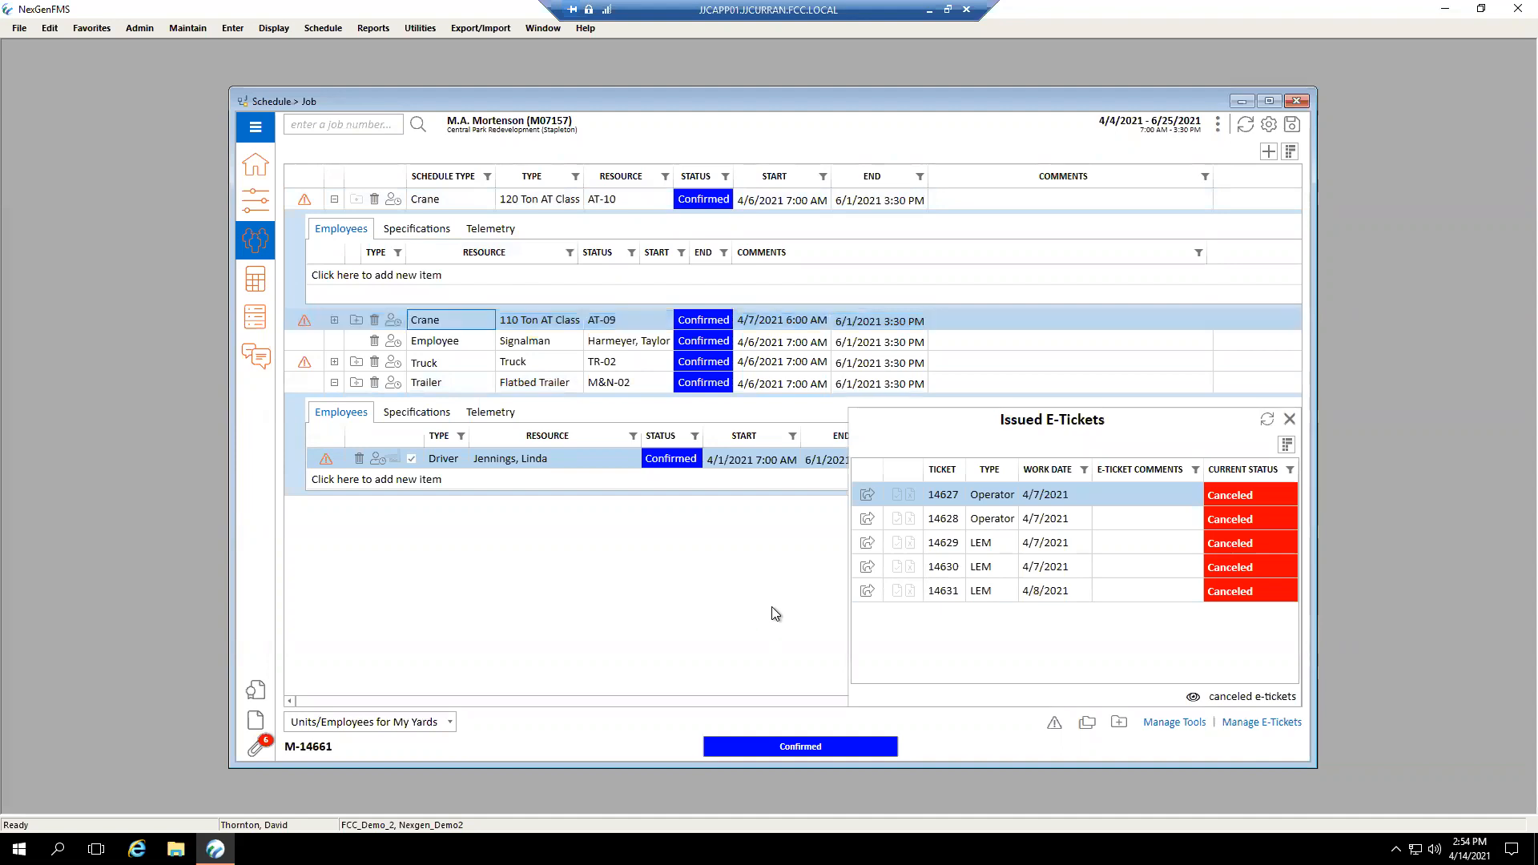
- Review the signalman's issued e-tickets and the employees available for that row, and close the issued e-tickets
click(628, 342)
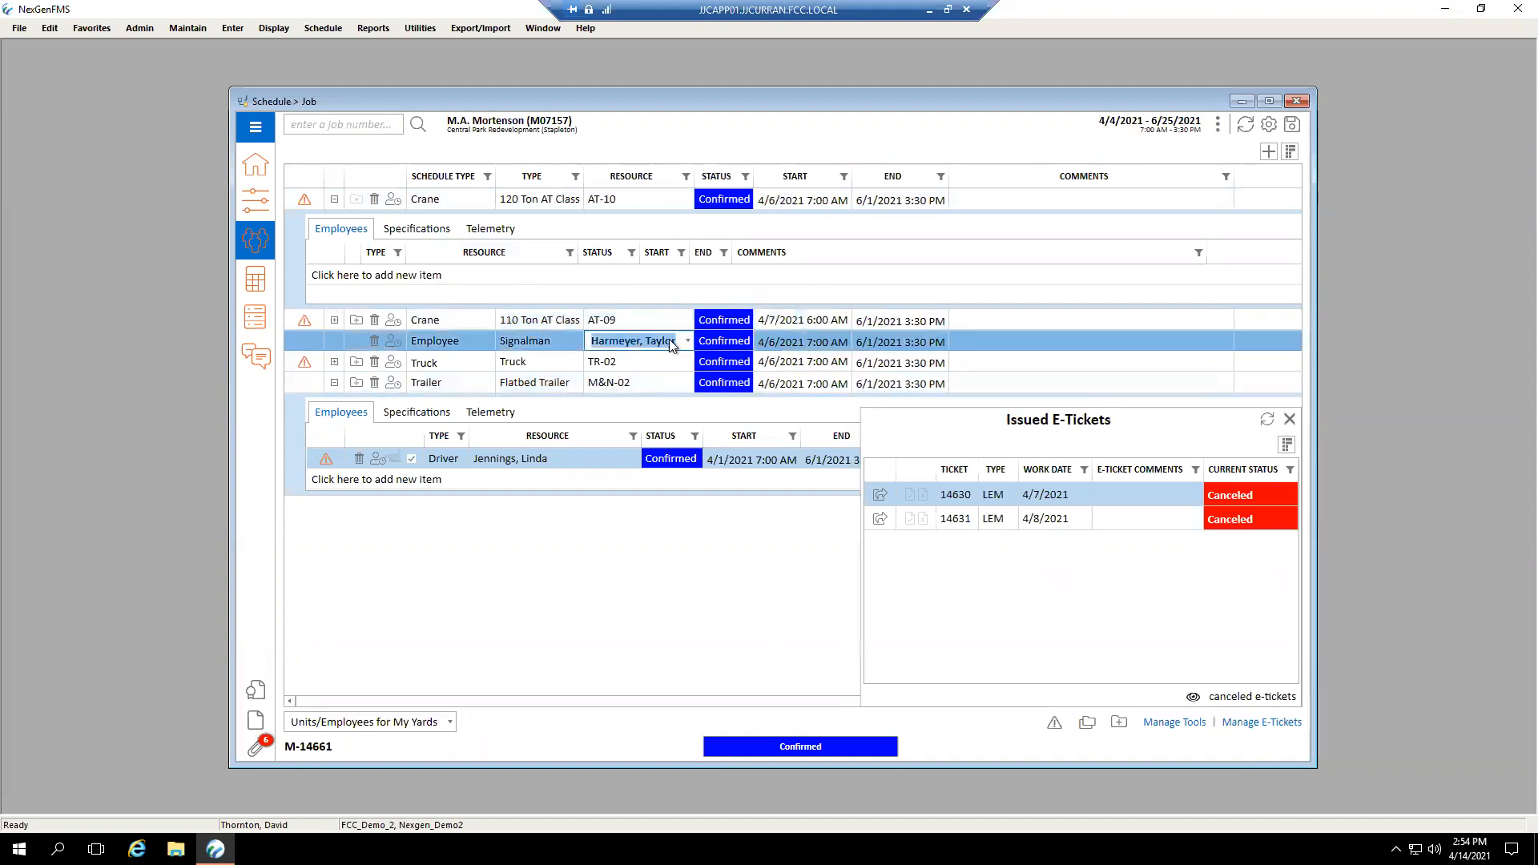
click(685, 343)
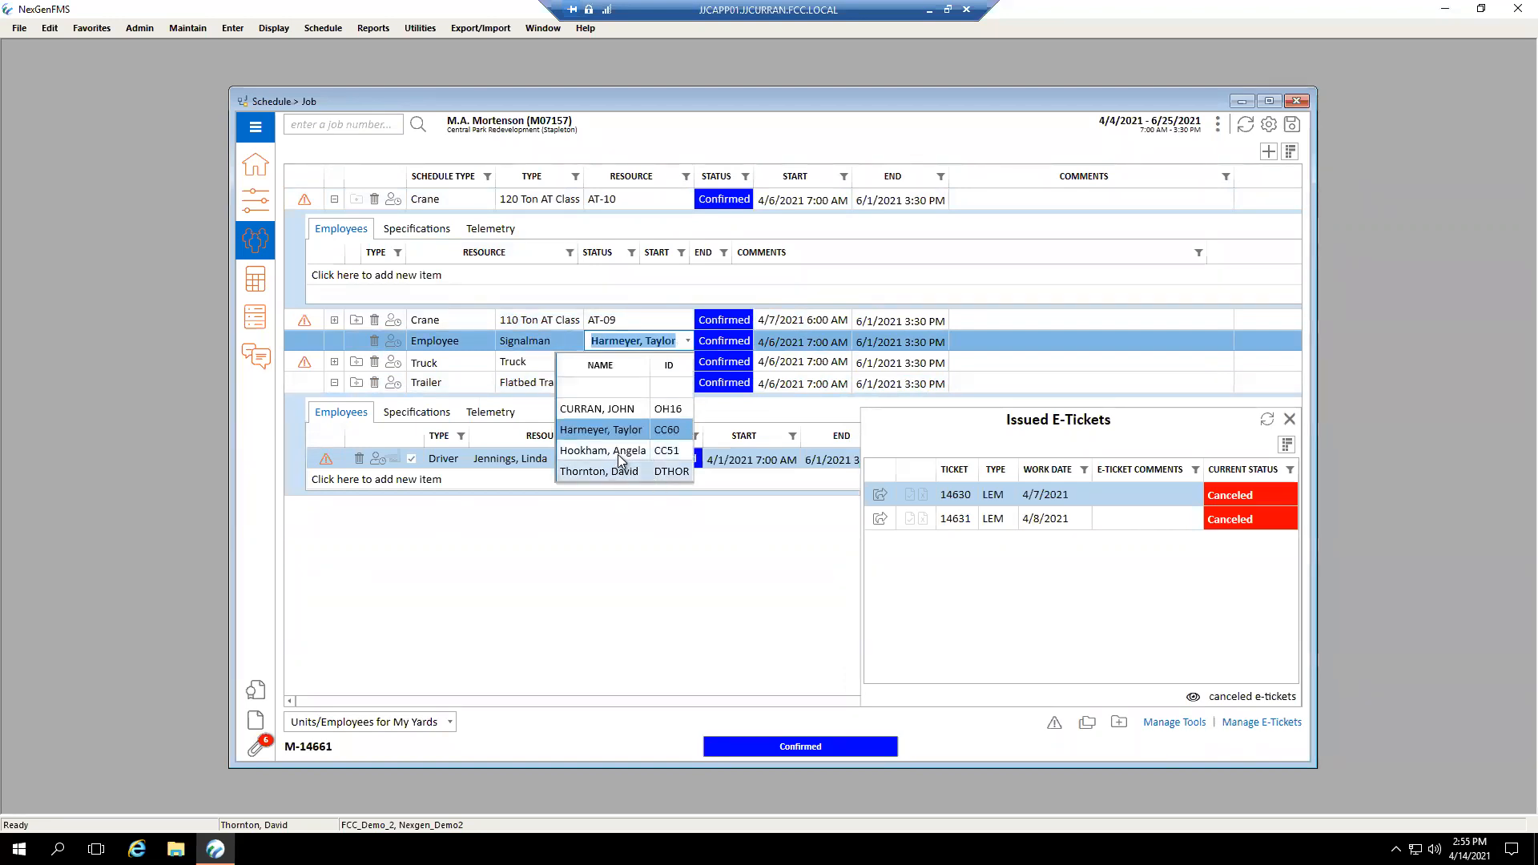
click(711, 560)
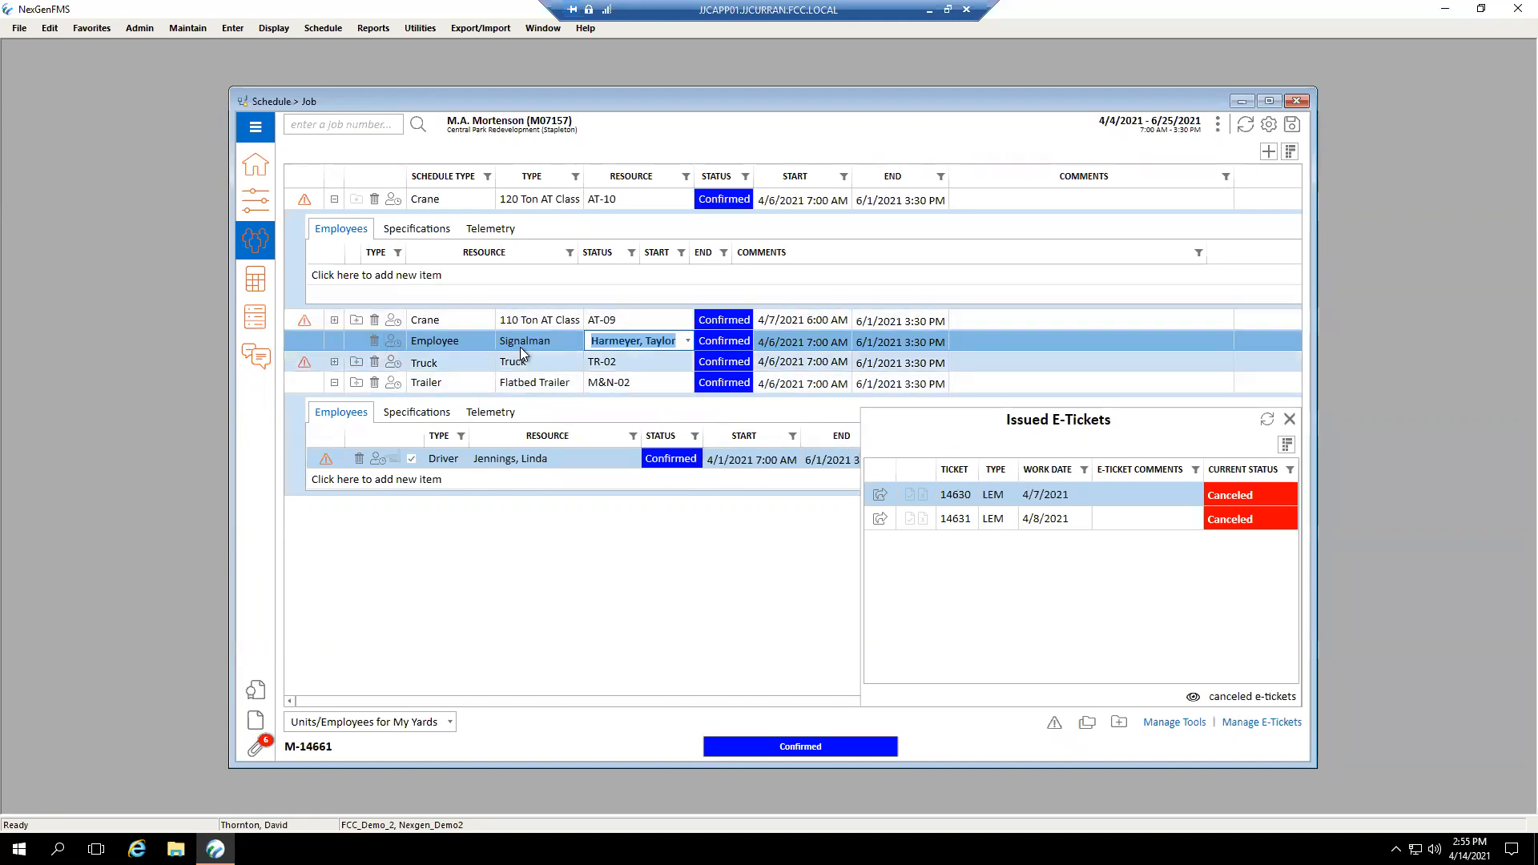
click(736, 584)
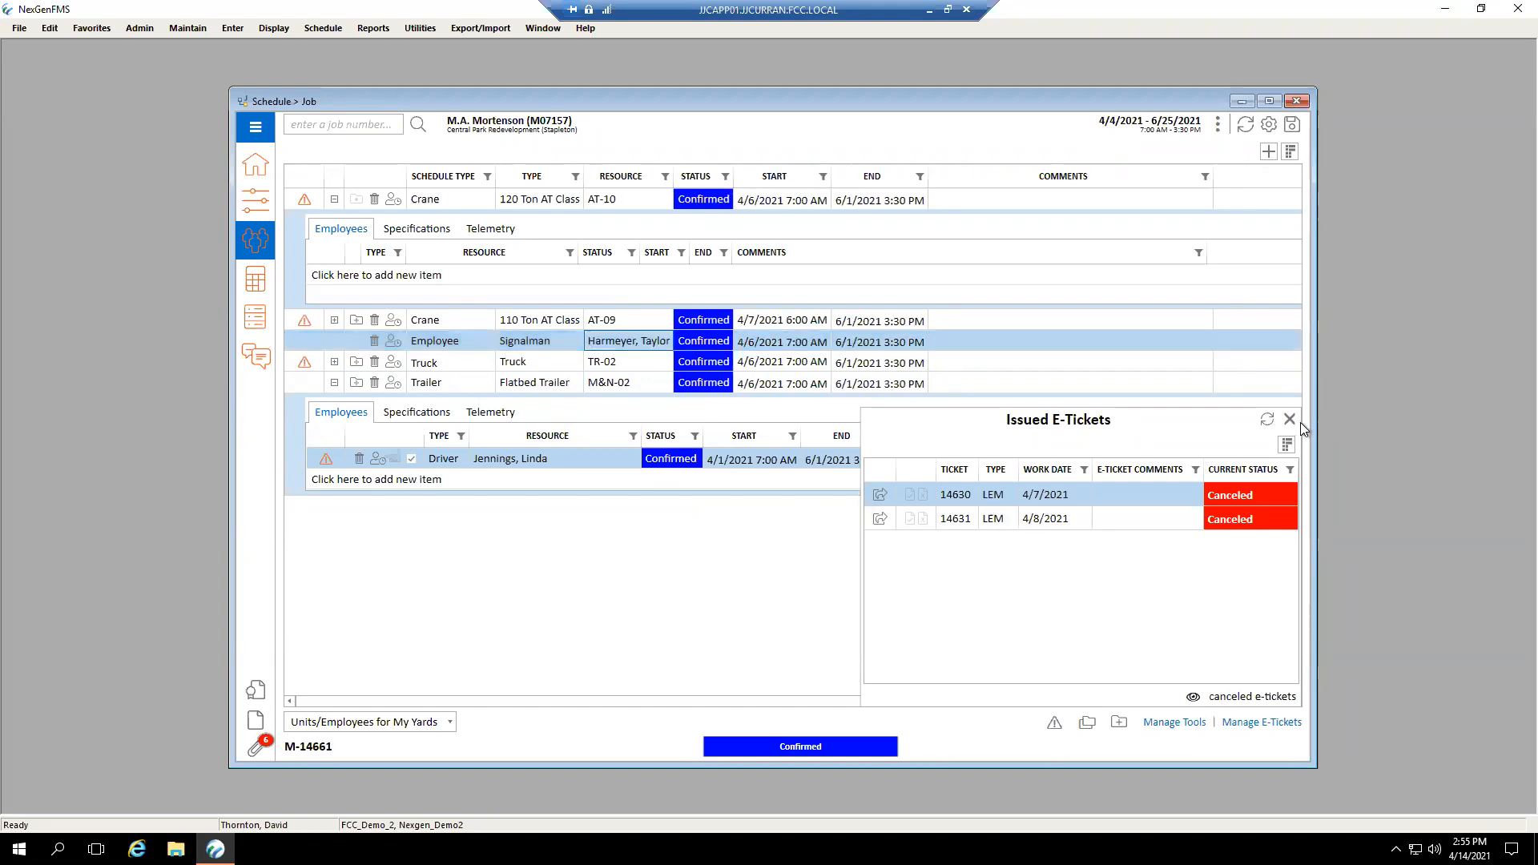
click(1288, 422)
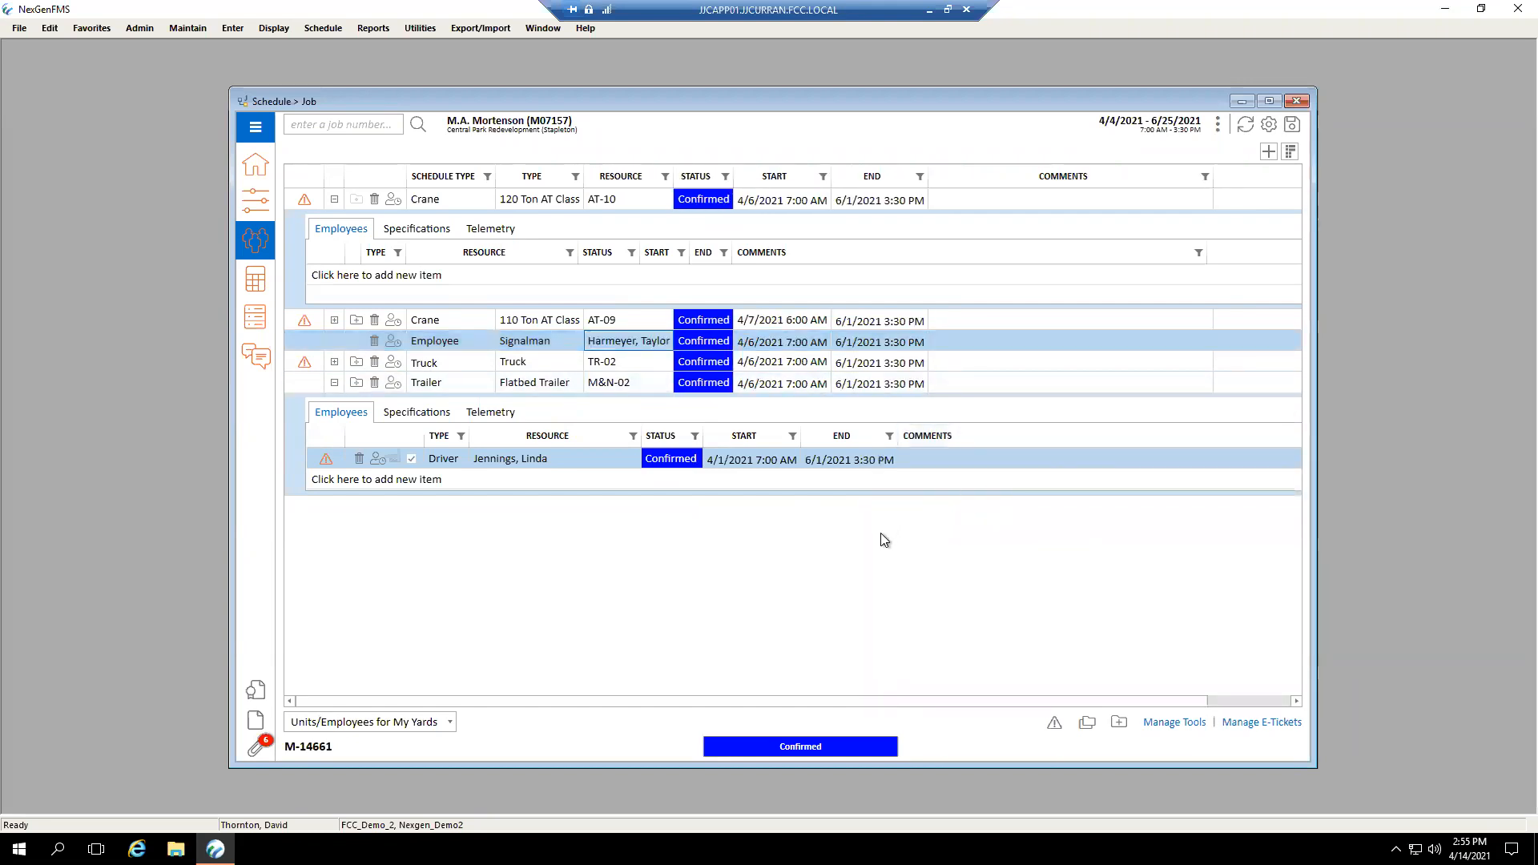